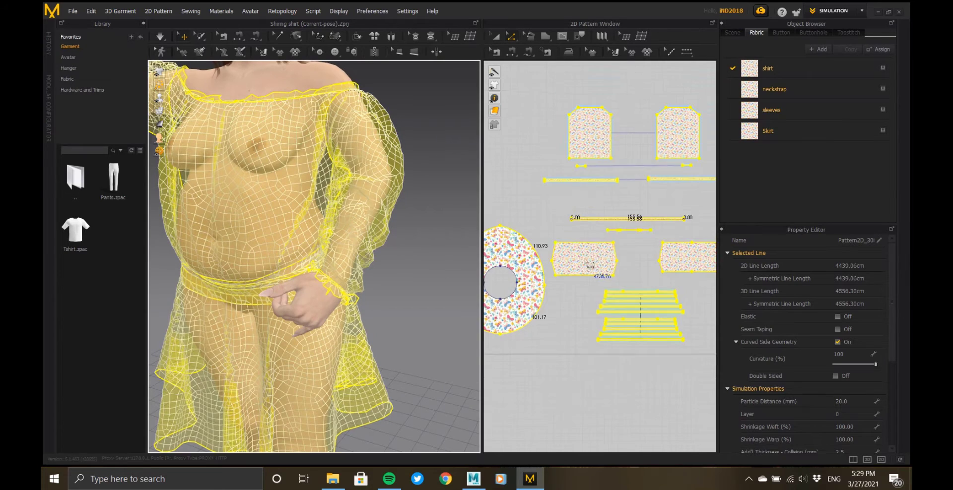
# - Set the particle distance of all selected garment patterns to 10 mm
pyautogui.scroll(-2, 813, 375)
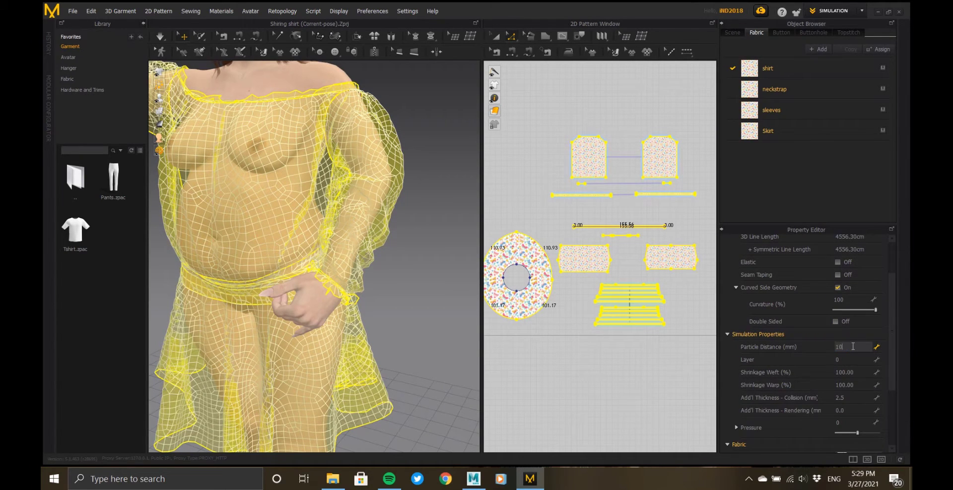
pyautogui.moveTo(441, 2)
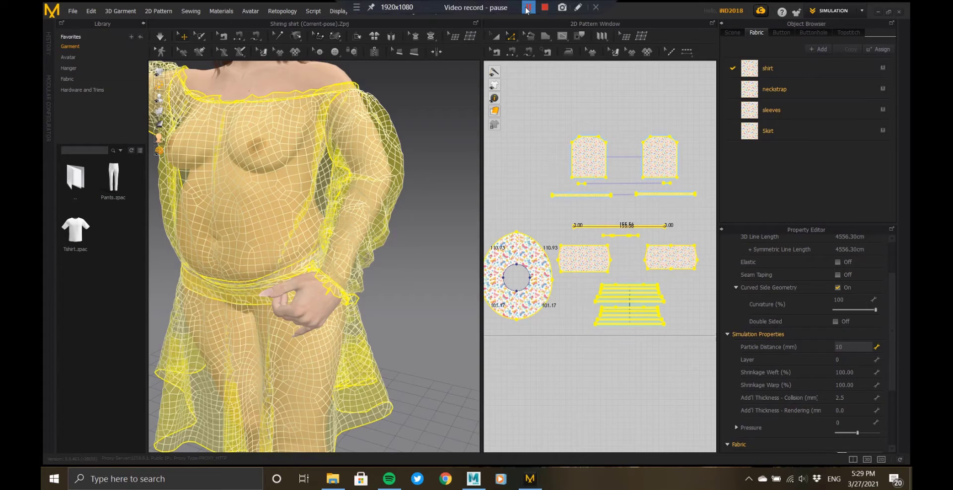
pyautogui.click(528, 7)
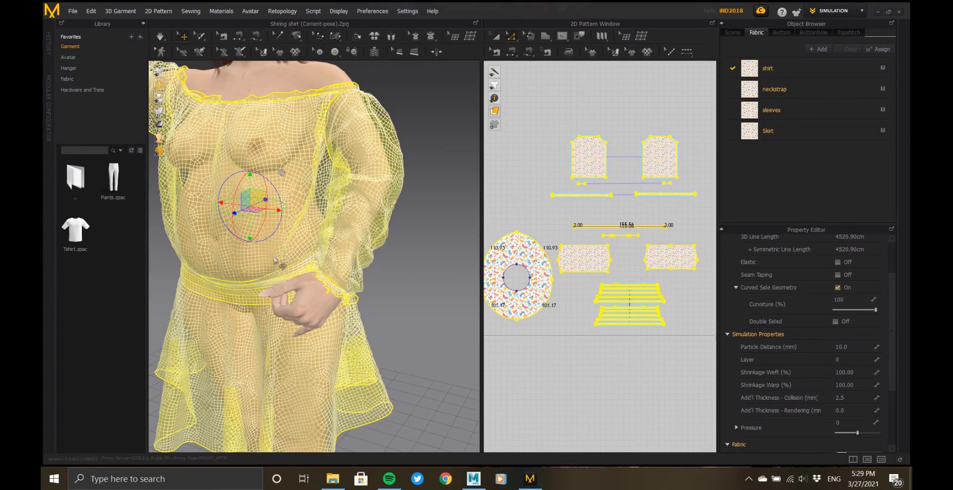
pyautogui.scroll(-3, 298, 254)
pyautogui.moveTo(275, 254)
pyautogui.mouseDown(button='right')
pyautogui.moveTo(303, 257)
pyautogui.moveTo(284, 258)
pyautogui.mouseUp(button='right')
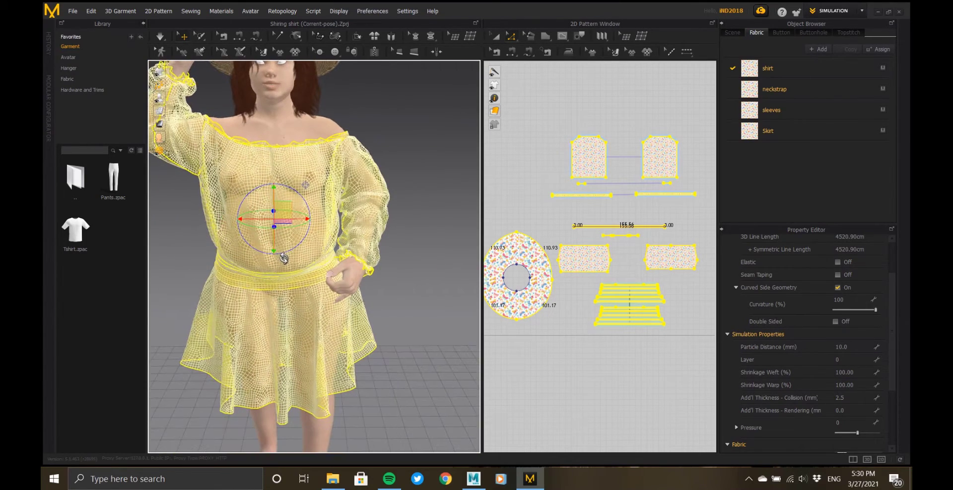
# - Switch the garment display from mesh to textured surface, deselect the patterns and start the cloth simulation
pyautogui.moveTo(160, 112)
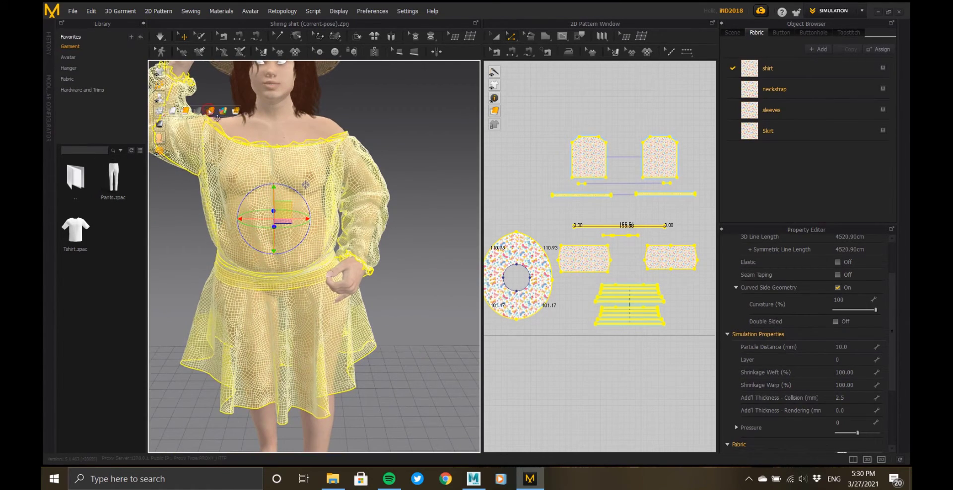
pyautogui.click(199, 111)
pyautogui.scroll(2, 328, 241)
pyautogui.moveTo(328, 241); pyautogui.dragTo(297, 199, button='right')
pyautogui.click(185, 74)
pyautogui.press('space')
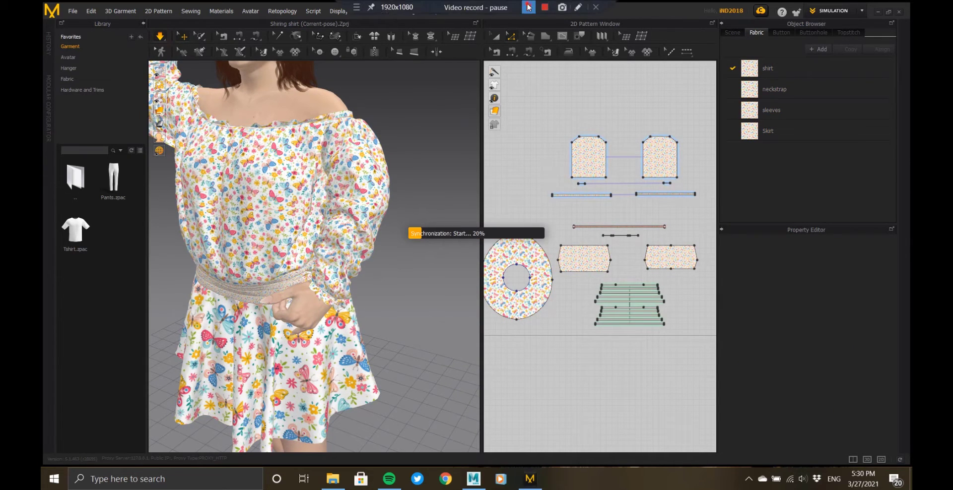
# - Examine the simulating dress from several sides, selecting the ruffle at the raised sleeve's wrist for a closer look
pyautogui.moveTo(349, 273); pyautogui.dragTo(397, 253, button='right')
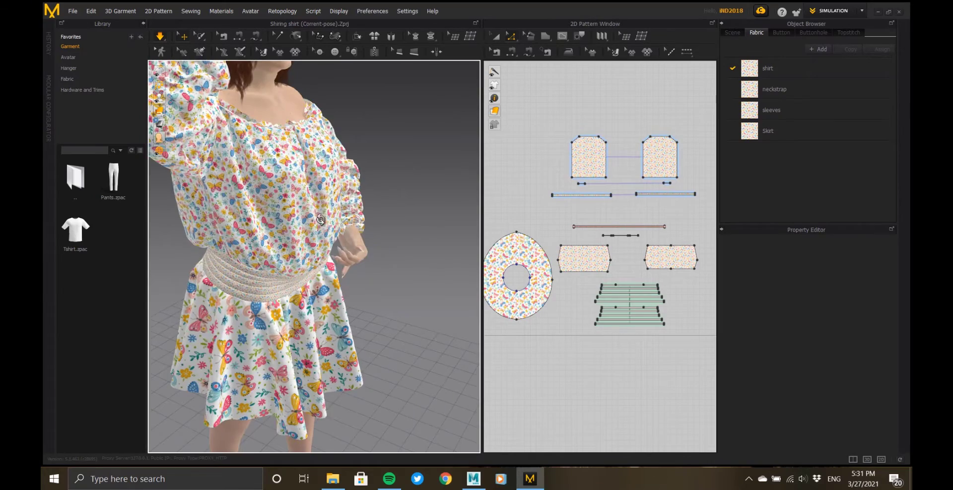
pyautogui.scroll(-5, 321, 220)
pyautogui.moveTo(321, 220)
pyautogui.mouseDown(button='right')
pyautogui.moveTo(286, 246)
pyautogui.moveTo(338, 219)
pyautogui.mouseUp(button='right')
pyautogui.scroll(5, 320, 200)
pyautogui.moveTo(321, 170); pyautogui.dragTo(315, 224, button='right')
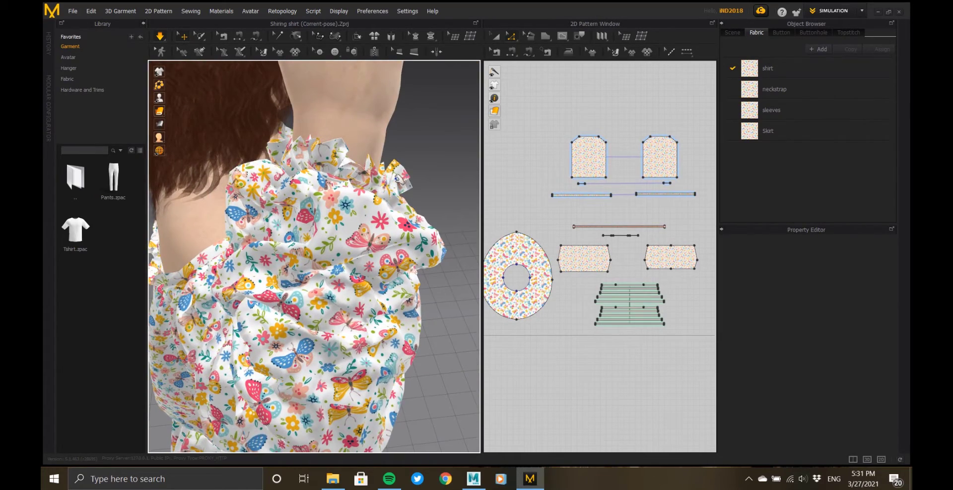
pyautogui.click(400, 177)
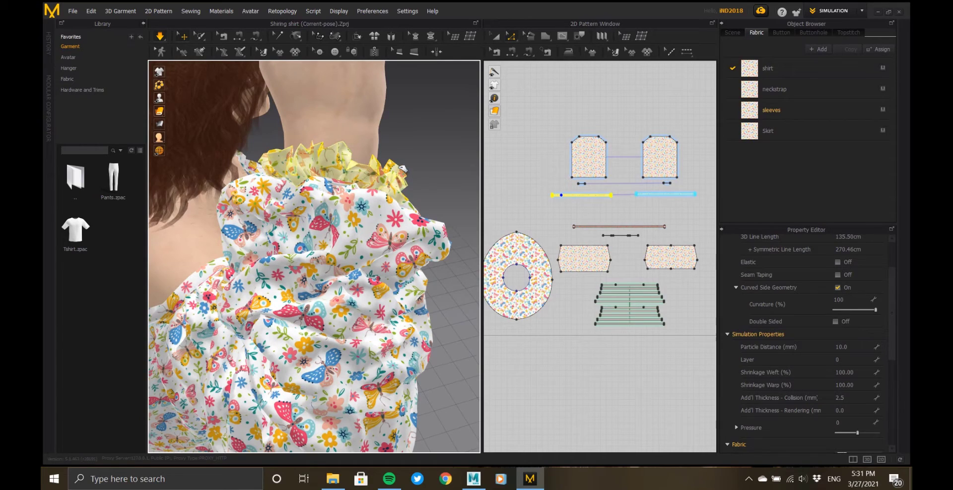
pyautogui.moveTo(431, 241); pyautogui.dragTo(378, 248, button='right')
pyautogui.scroll(5, 591, 217)
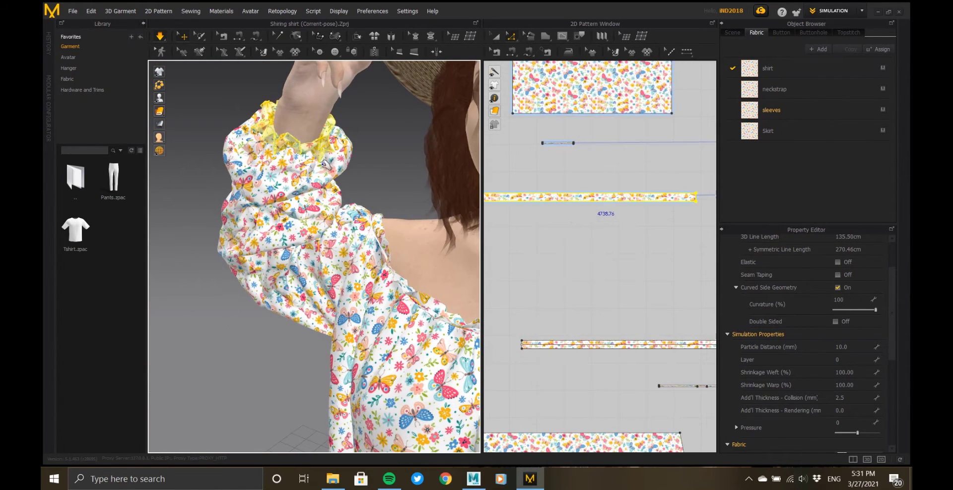
pyautogui.moveTo(325, 165); pyautogui.dragTo(348, 170, button='right')
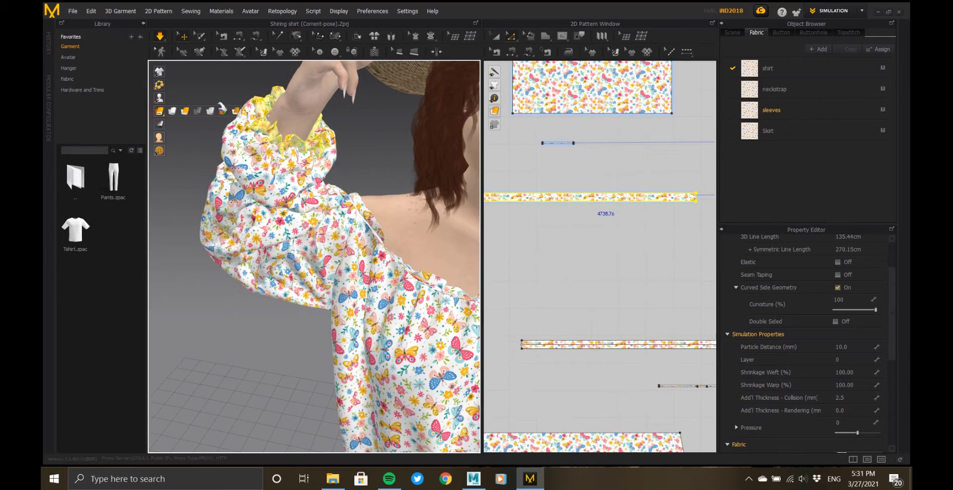
# - Show the garment as mesh to examine the raised sleeve and its wrist ruffle, then restore textured display and deselect the ruffle
pyautogui.click(211, 111)
pyautogui.moveTo(317, 163); pyautogui.dragTo(270, 144, button='right')
pyautogui.scroll(5, 268, 119)
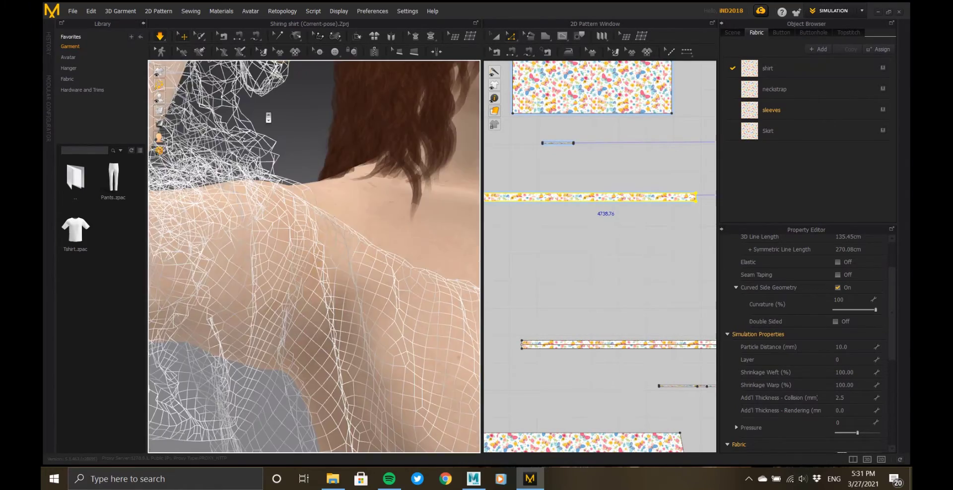
pyautogui.moveTo(268, 118); pyautogui.dragTo(366, 326, button='middle')
pyautogui.moveTo(365, 326); pyautogui.dragTo(265, 122, button='right')
pyautogui.scroll(-5, 264, 122)
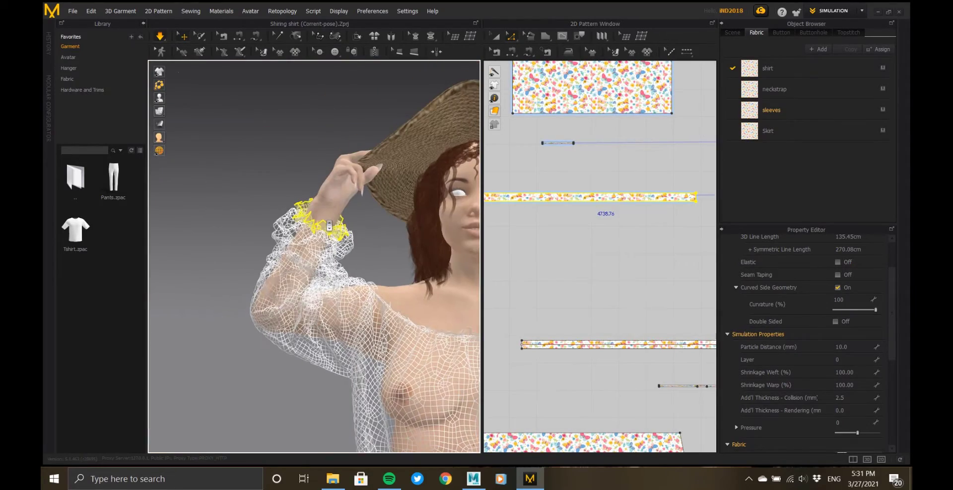
pyautogui.moveTo(160, 111)
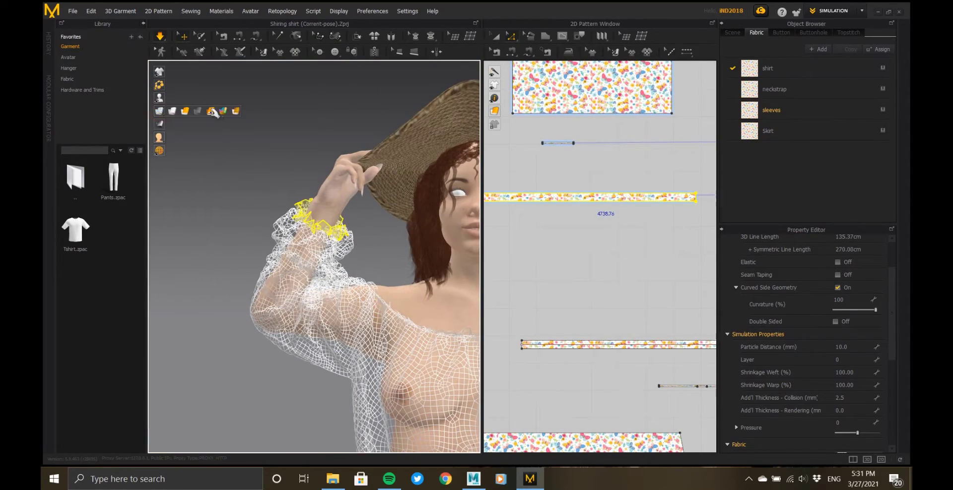
pyautogui.click(213, 113)
pyautogui.click(219, 205)
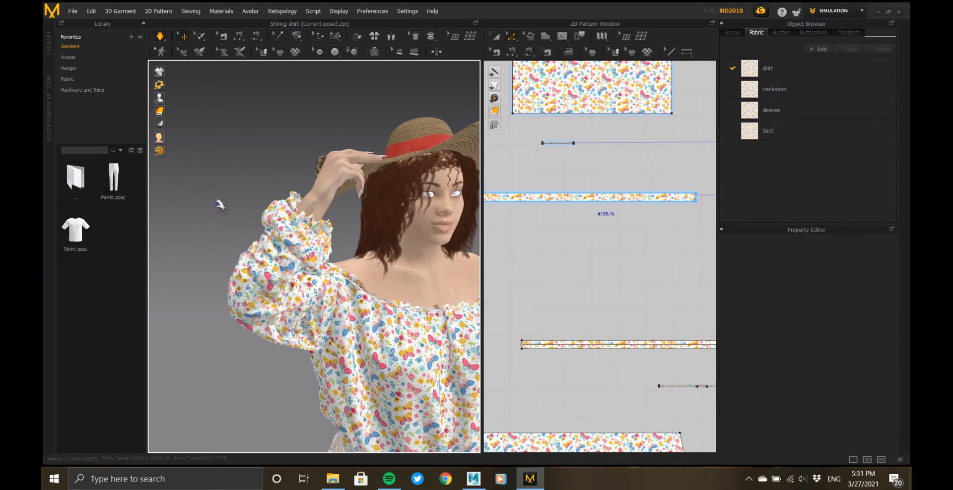
# - Examine the draped dress all around, covering the back, neckline, sleeves, waistband and skirt hem
pyautogui.moveTo(297, 205); pyautogui.dragTo(333, 237, button='right')
pyautogui.moveTo(386, 252); pyautogui.dragTo(447, 256, button='right')
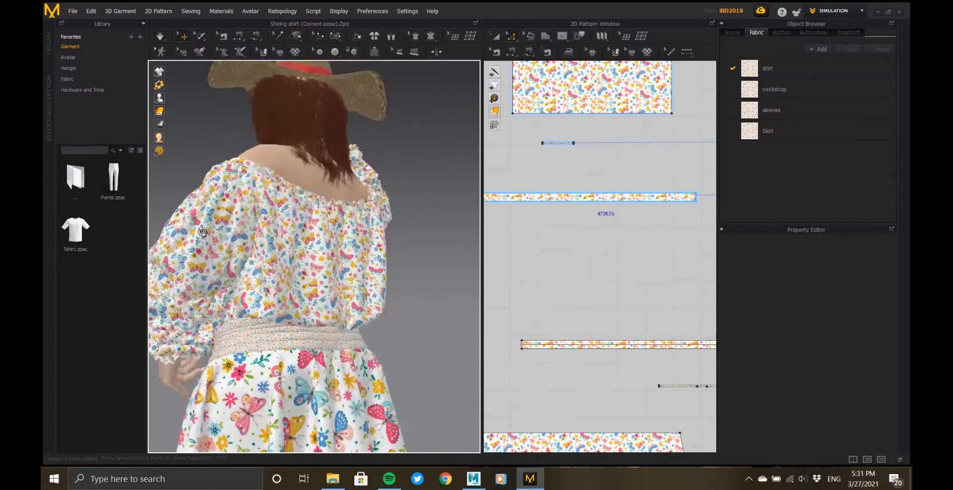
pyautogui.moveTo(397, 338); pyautogui.dragTo(397, 199, button='middle')
pyautogui.moveTo(398, 248); pyautogui.dragTo(271, 264, button='right')
pyautogui.moveTo(397, 417); pyautogui.dragTo(387, 238, button='middle')
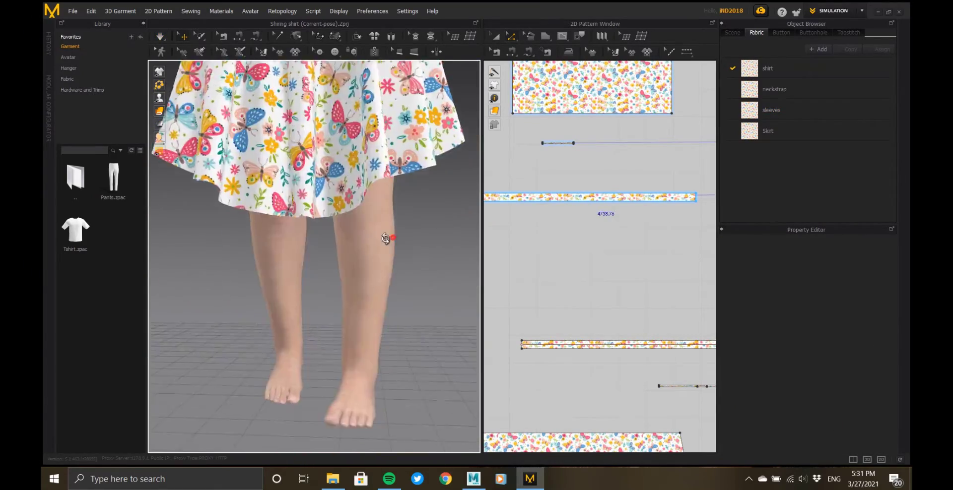
pyautogui.moveTo(388, 238); pyautogui.dragTo(322, 243, button='right')
pyautogui.scroll(-5, 322, 244)
pyautogui.moveTo(337, 189); pyautogui.dragTo(343, 292, button='middle')
pyautogui.moveTo(348, 293); pyautogui.dragTo(432, 289, button='right')
pyautogui.scroll(5, 348, 269)
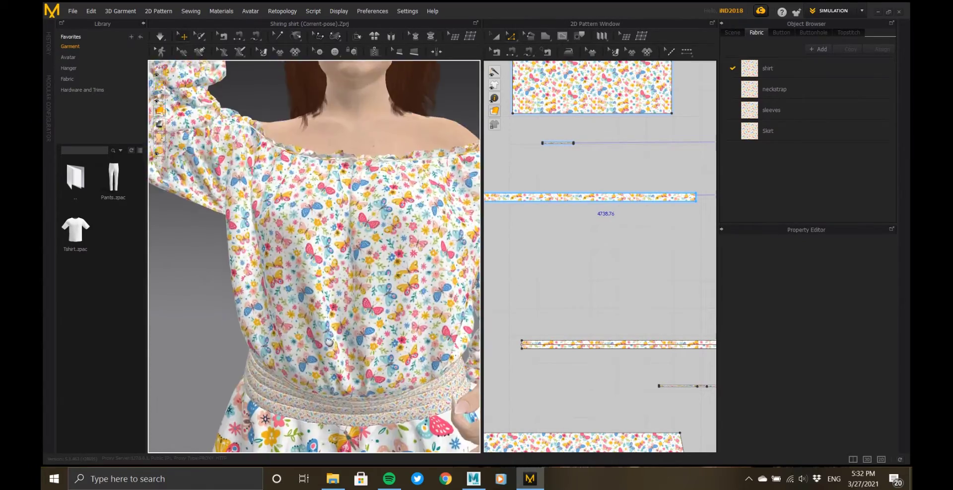
pyautogui.moveTo(328, 149); pyautogui.dragTo(328, 307, button='middle')
pyautogui.moveTo(323, 278); pyautogui.dragTo(368, 280, button='right')
pyautogui.moveTo(368, 281); pyautogui.dragTo(363, 240, button='middle')
pyautogui.moveTo(345, 268); pyautogui.dragTo(318, 288, button='right')
pyautogui.moveTo(338, 318); pyautogui.dragTo(337, 218, button='middle')
pyautogui.moveTo(343, 264); pyautogui.dragTo(323, 266, button='right')
pyautogui.scroll(-2, 323, 266)
pyautogui.moveTo(375, 278); pyautogui.dragTo(361, 198, button='middle')
pyautogui.scroll(-6, 362, 187)
pyautogui.scroll(-9, 615, 238)
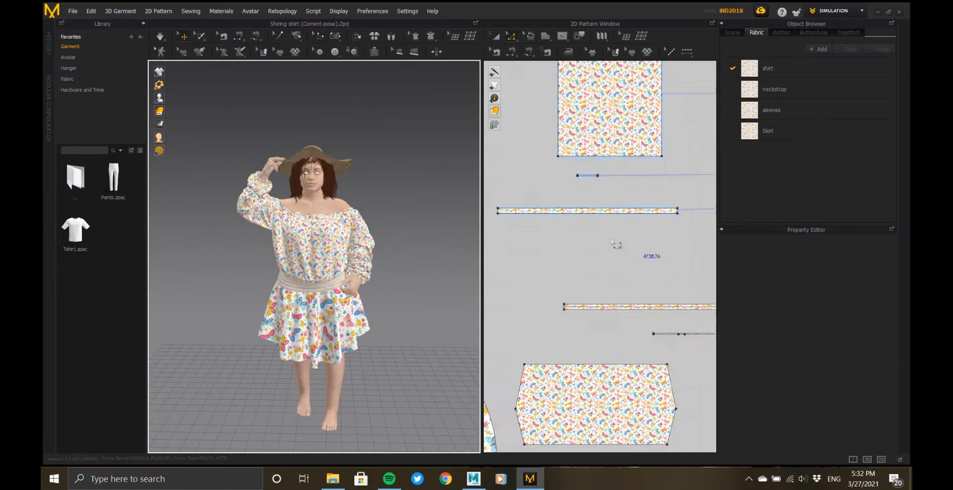
# - Switch from the Simulation workspace to the UV Editor and bring the garment's UV layout into close view
pyautogui.click(539, 138)
pyautogui.click(832, 13)
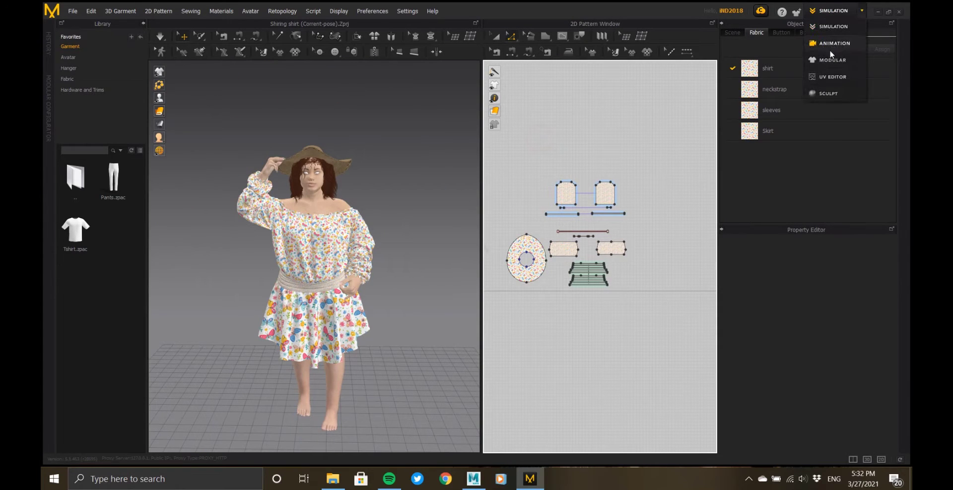
pyautogui.click(830, 77)
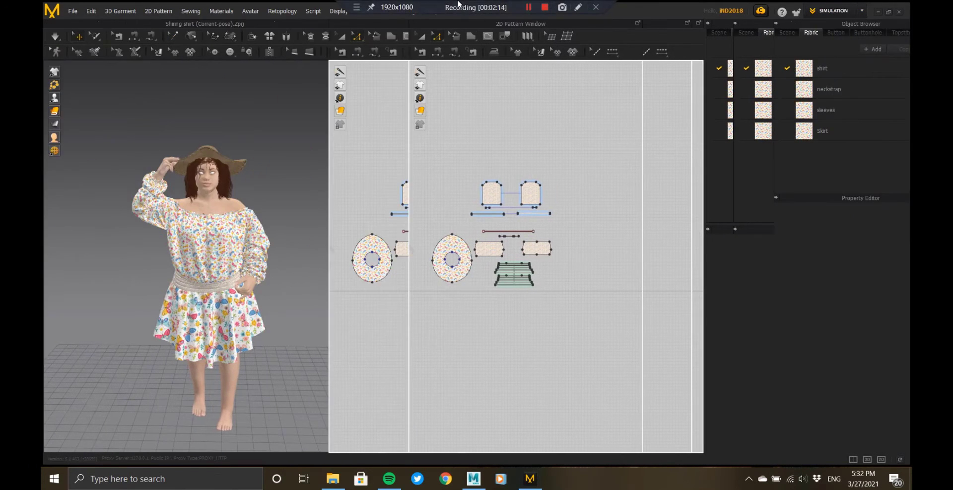
pyautogui.scroll(5, 646, 167)
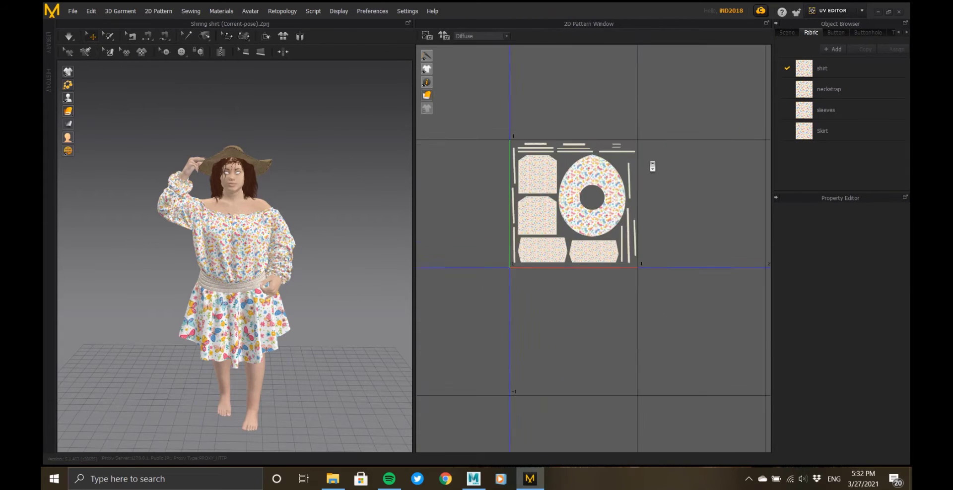
pyautogui.scroll(2, 550, 244)
pyautogui.scroll(-3, 550, 244)
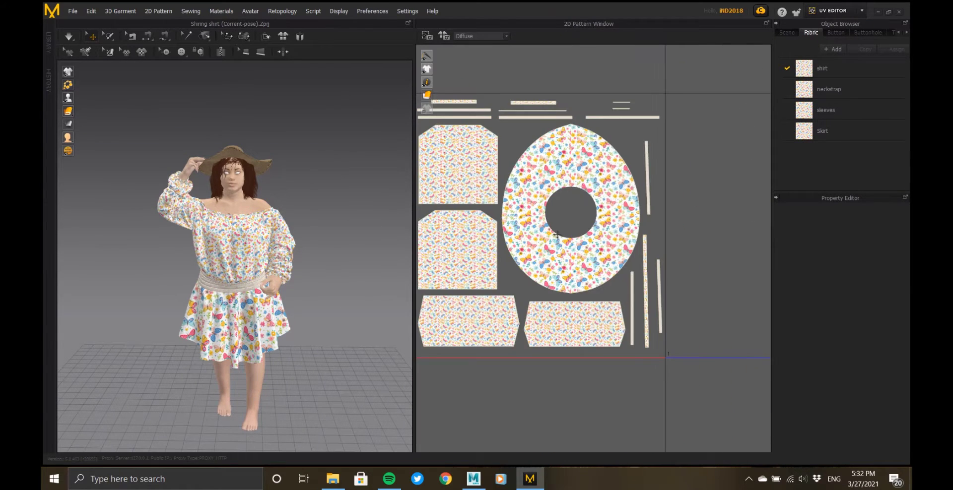
# - Select the skirt, sleeve and bodice pieces in the UV layout one by one to identify them on the avatar
pyautogui.click(543, 237)
pyautogui.scroll(-2, 576, 210)
pyautogui.scroll(5, 521, 193)
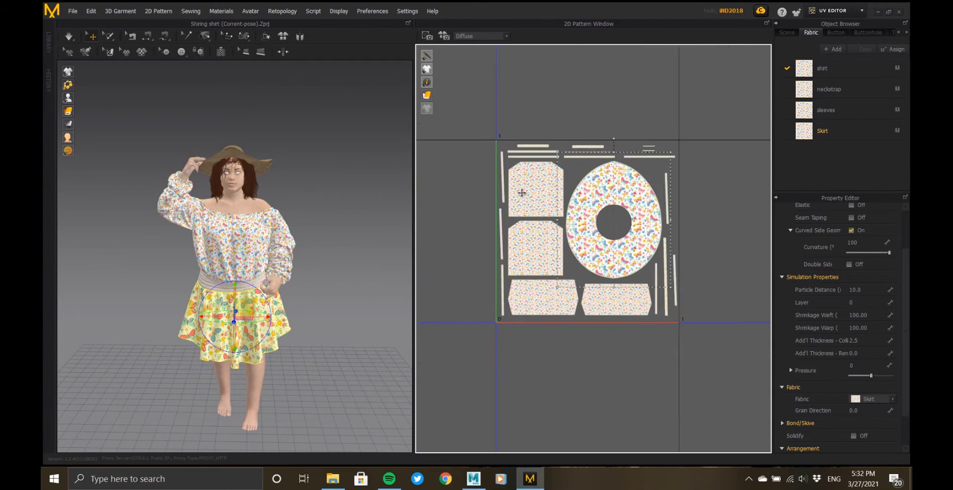
pyautogui.click(527, 181)
pyautogui.click(549, 293)
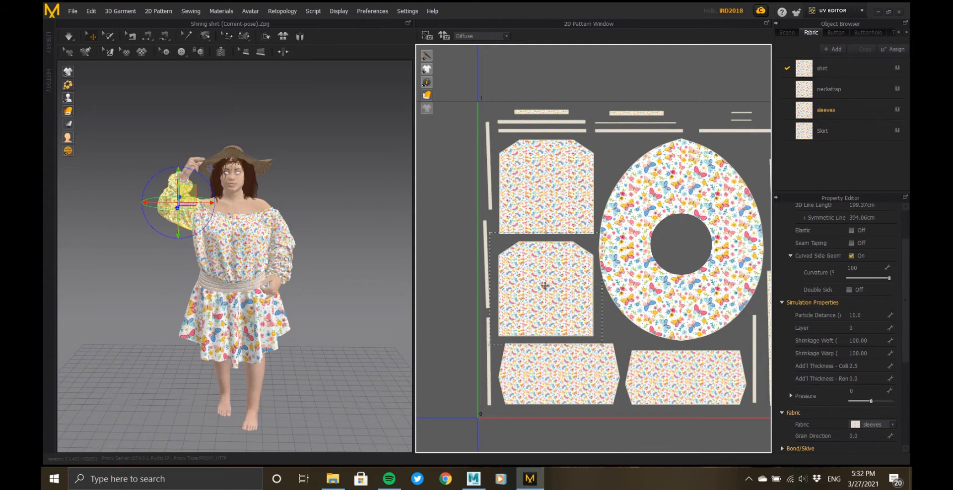
pyautogui.scroll(-3, 544, 287)
pyautogui.scroll(3, 563, 332)
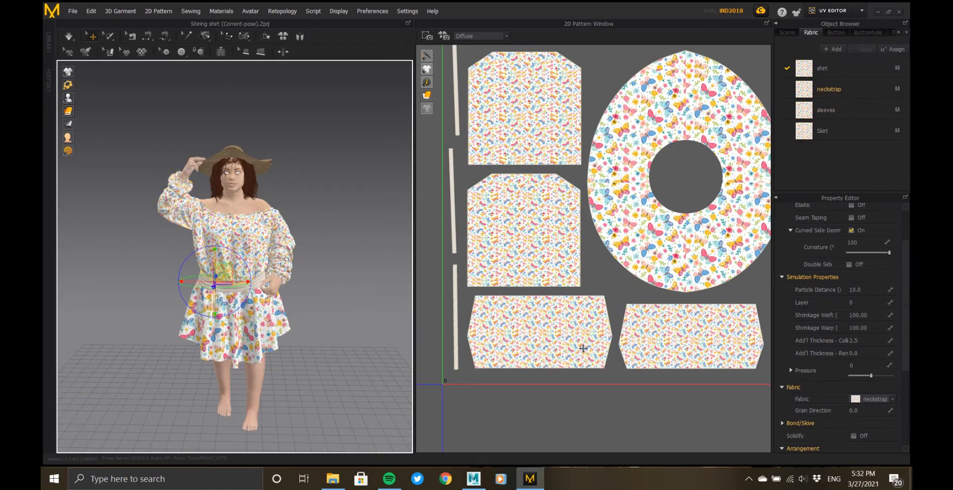
pyautogui.click(581, 345)
pyautogui.click(680, 341)
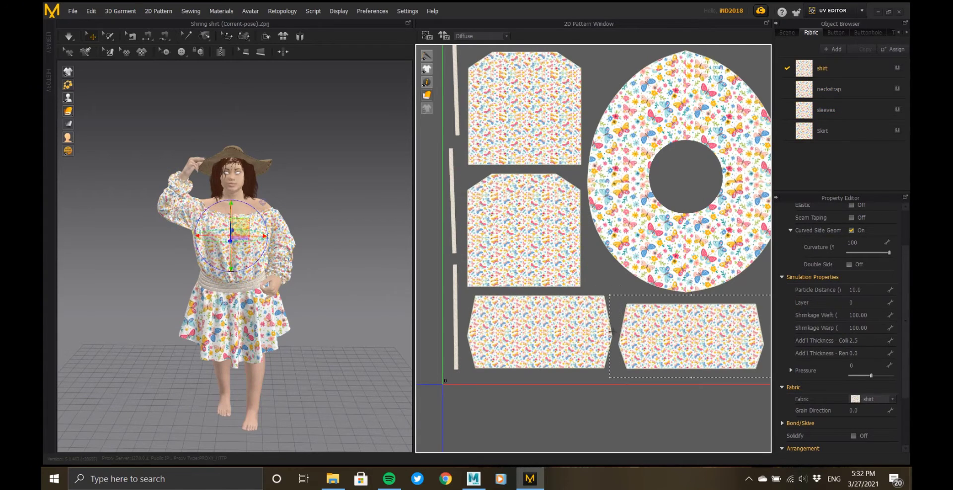
# - Select a narrow vertical strip in the UV layout and a waistband strip on the avatar to compare their locations
pyautogui.click(456, 290)
pyautogui.scroll(10, 259, 303)
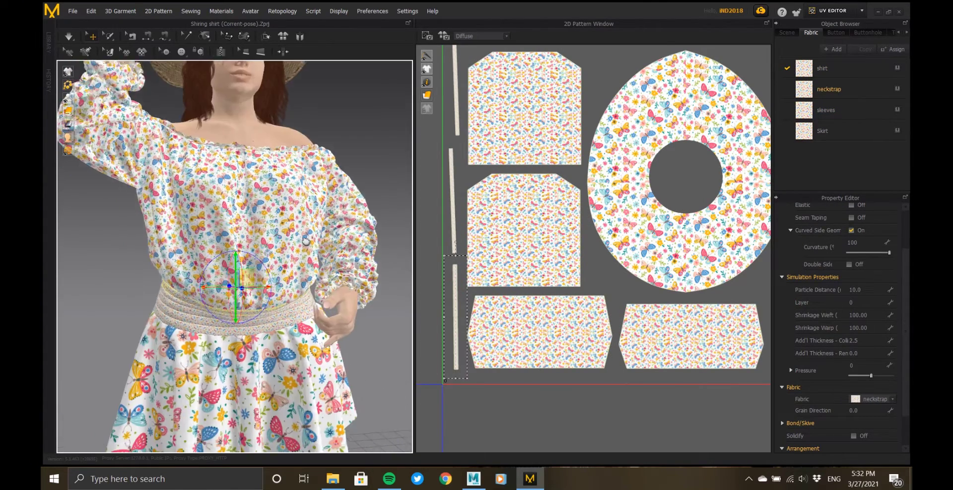
pyautogui.moveTo(359, 210); pyautogui.dragTo(269, 193, button='right')
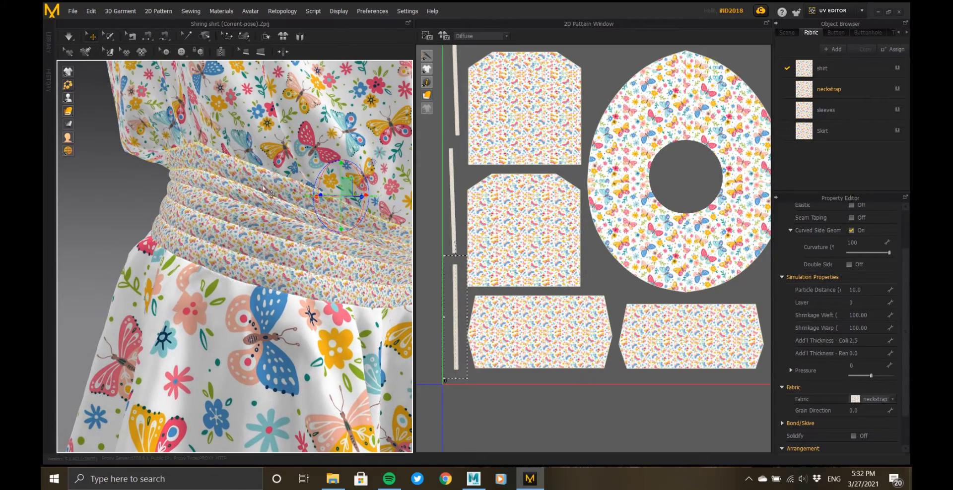
pyautogui.click(259, 178)
pyautogui.scroll(-5, 605, 266)
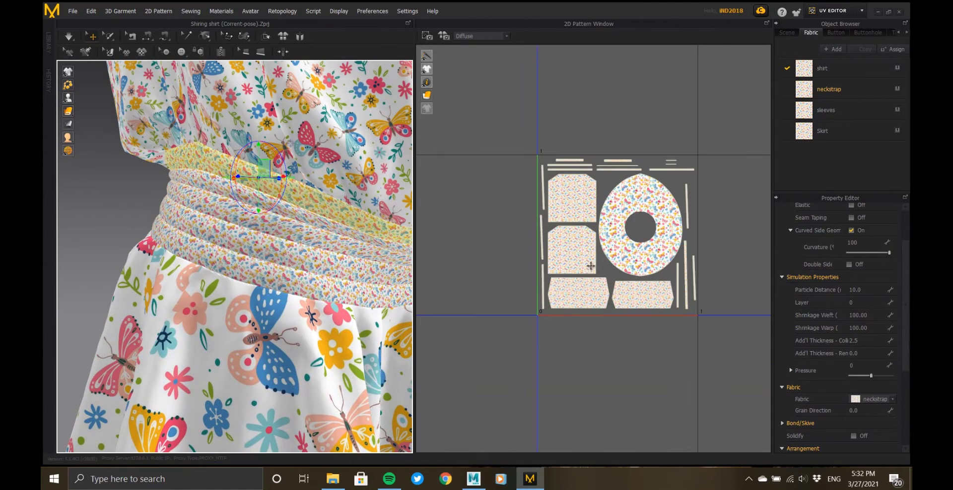
pyautogui.scroll(4, 692, 292)
pyautogui.scroll(-4, 676, 297)
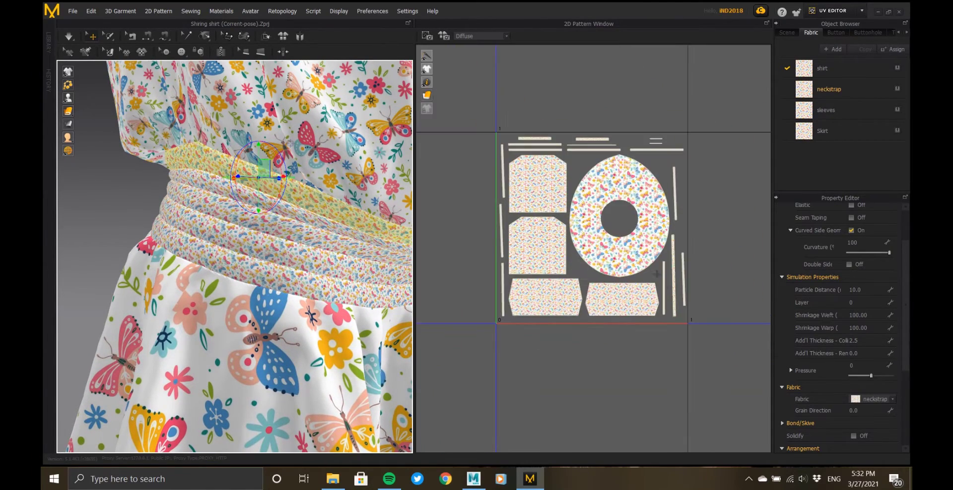
# - Select a narrow vertical strip, a horizontal waistband strip and a short sleeve strip in the UV layout to locate each on the avatar
pyautogui.scroll(2, 510, 211)
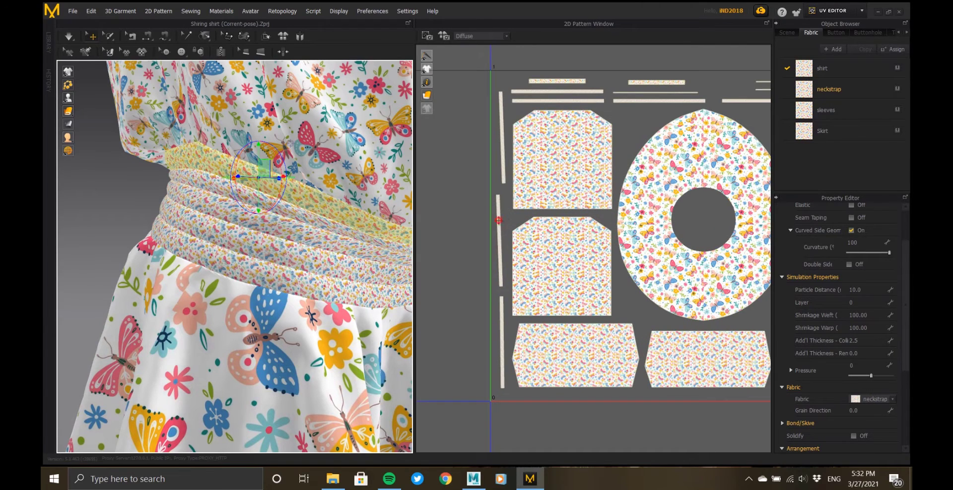
pyautogui.click(499, 221)
pyautogui.click(504, 169)
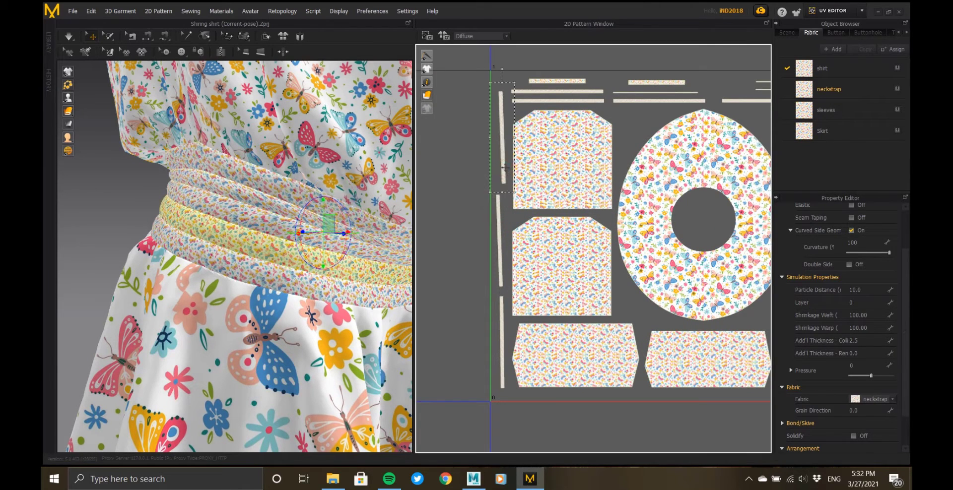
pyautogui.click(556, 102)
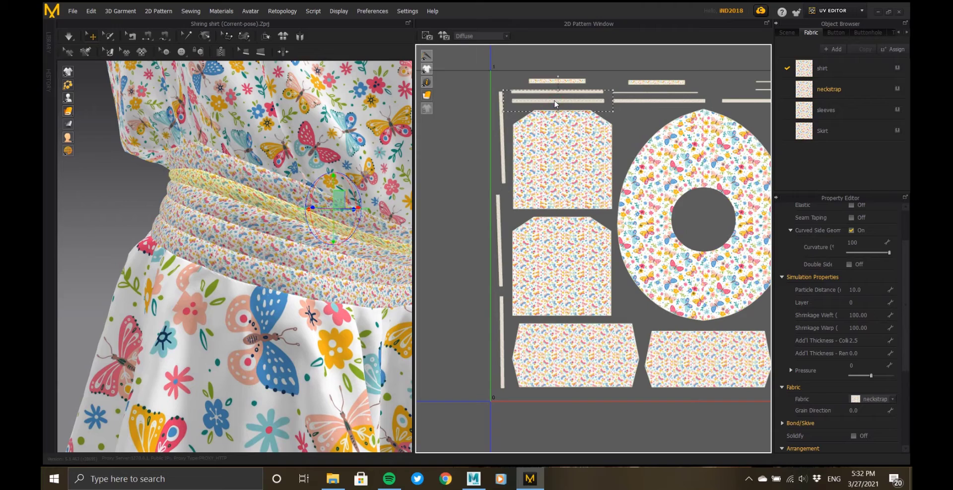
pyautogui.scroll(2, 571, 107)
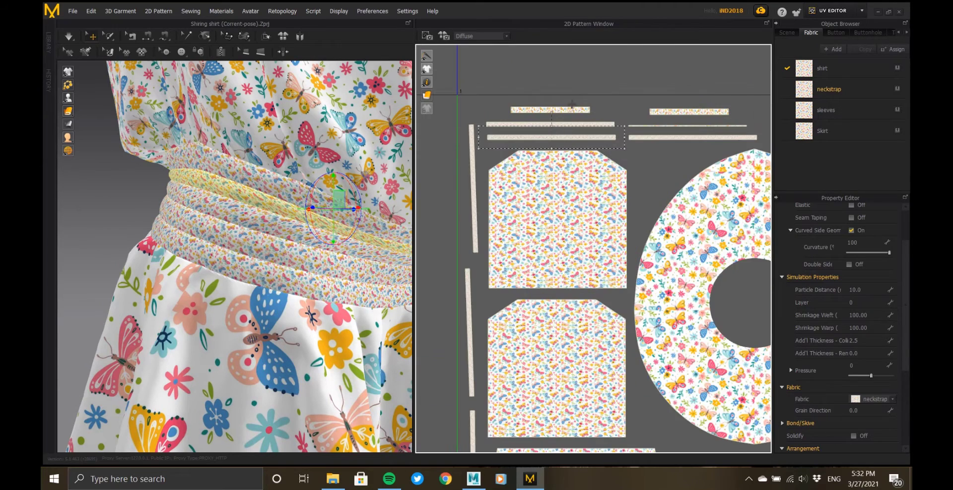
pyautogui.click(570, 109)
pyautogui.scroll(-5, 210, 302)
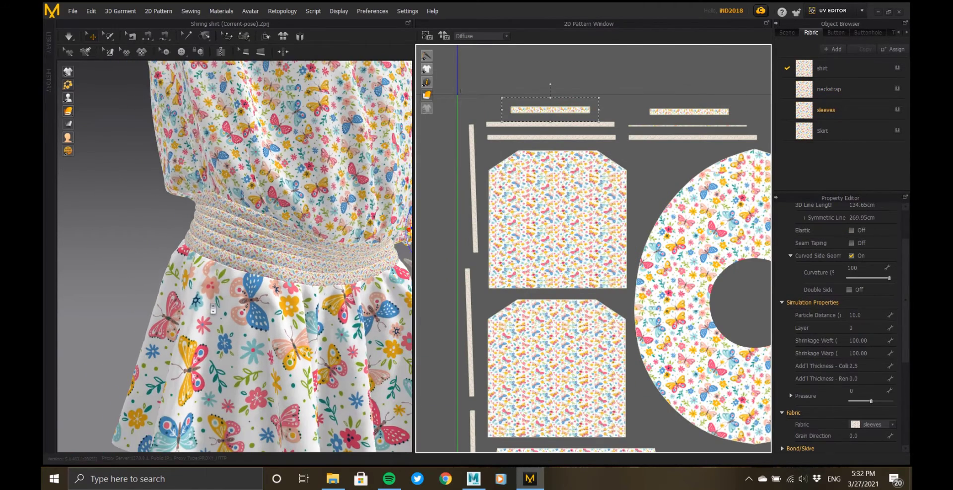
pyautogui.moveTo(210, 302); pyautogui.dragTo(317, 261, button='right')
pyautogui.moveTo(317, 260); pyautogui.dragTo(246, 275, button='middle')
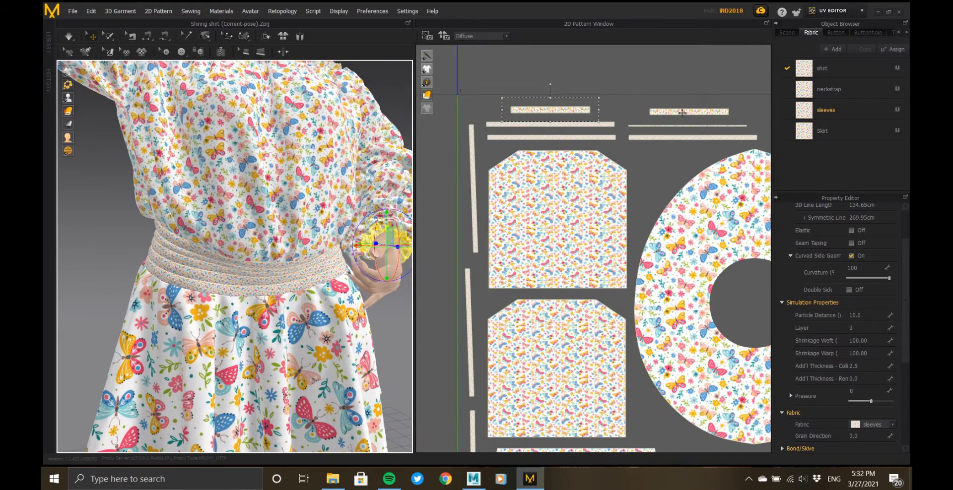
# - Stack the two short sleeve cuff strips just above the skirt ring and move one waistband strip up over the thin strip
pyautogui.moveTo(683, 113); pyautogui.dragTo(686, 155)
pyautogui.click(570, 110)
pyautogui.moveTo(591, 123); pyautogui.dragTo(714, 105)
pyautogui.scroll(-5, 547, 166)
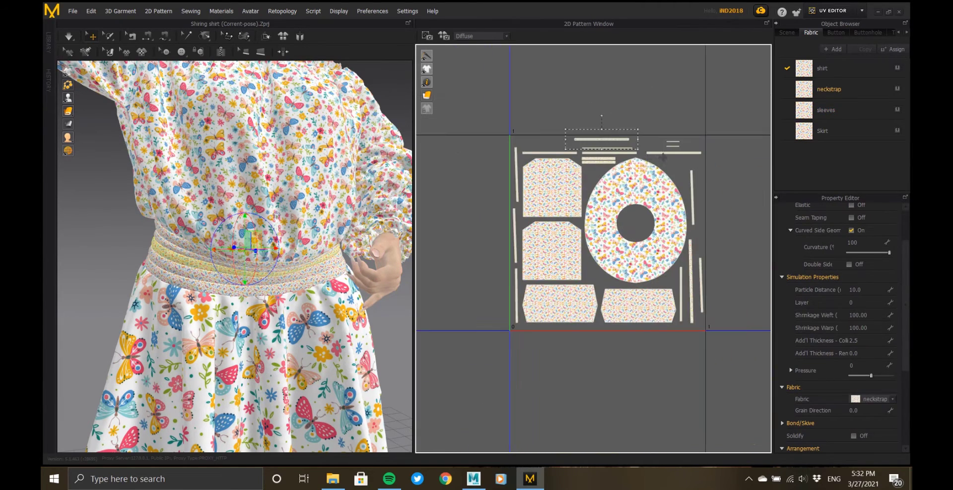
# - Move the two tiny sleeve strips down into the gap beside the skirt ring's upper-right edge
pyautogui.scroll(5, 677, 156)
pyautogui.click(685, 134)
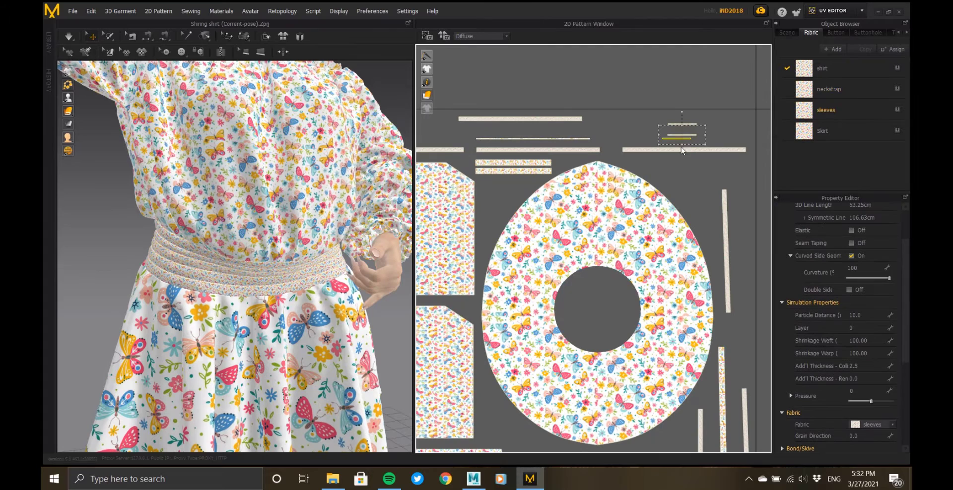
pyautogui.click(687, 124)
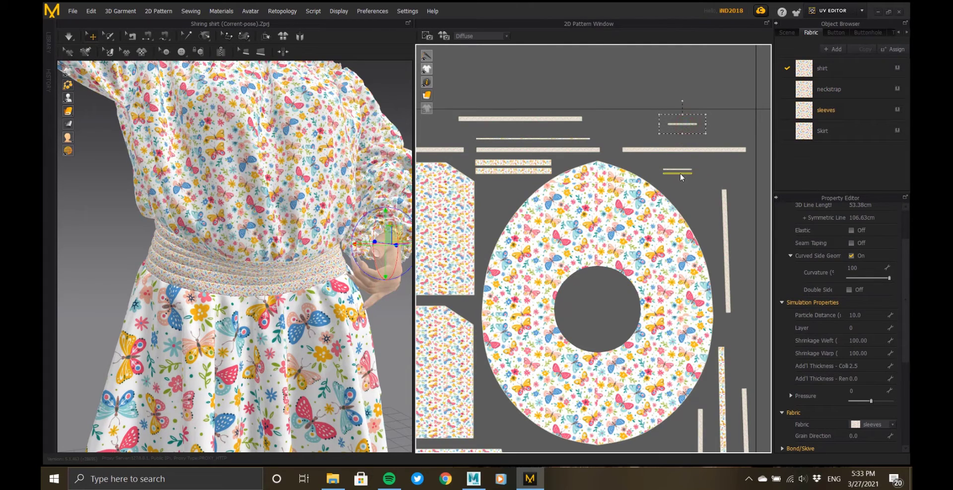
# - Stack four waistband strips in the UV tile's upper-right corner and move the thin strip closer to the sleeve cuff strips
pyautogui.moveTo(684, 149); pyautogui.dragTo(693, 116)
pyautogui.click(566, 118)
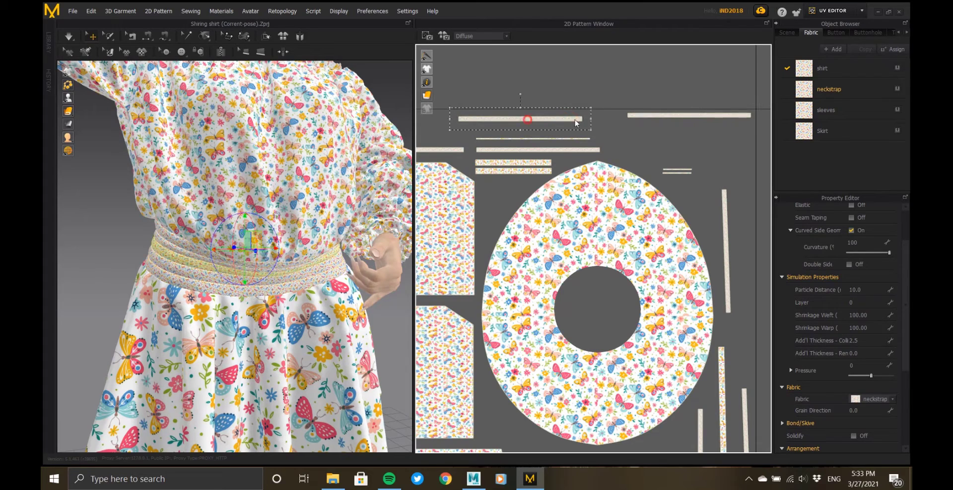
pyautogui.moveTo(694, 124); pyautogui.dragTo(695, 123)
pyautogui.moveTo(571, 149); pyautogui.dragTo(724, 130)
pyautogui.scroll(-2, 701, 194)
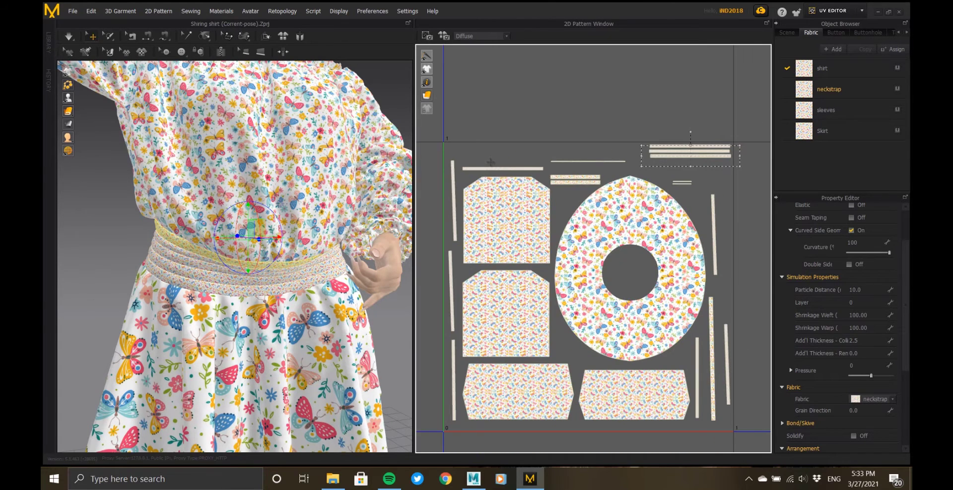
pyautogui.moveTo(506, 170); pyautogui.dragTo(696, 162)
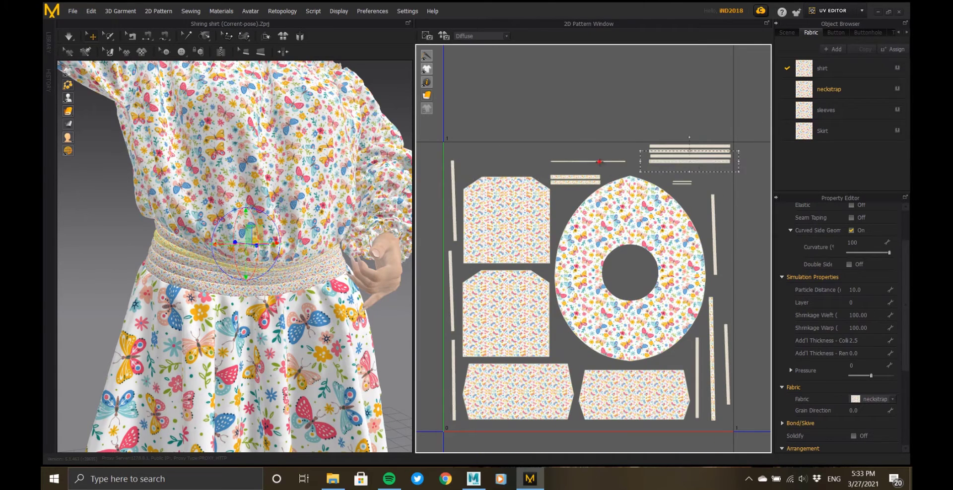
pyautogui.moveTo(599, 161); pyautogui.dragTo(609, 169)
# - Rotate the uppermost vertical strip from the tile's left edge to horizontal and align it beside the stack of four
pyautogui.click(454, 173)
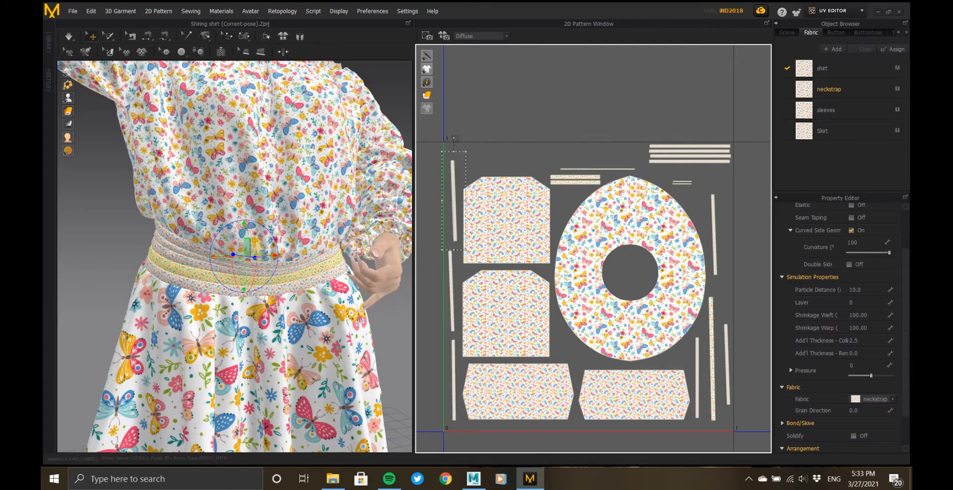
pyautogui.moveTo(454, 138); pyautogui.dragTo(460, 202)
pyautogui.click(596, 145)
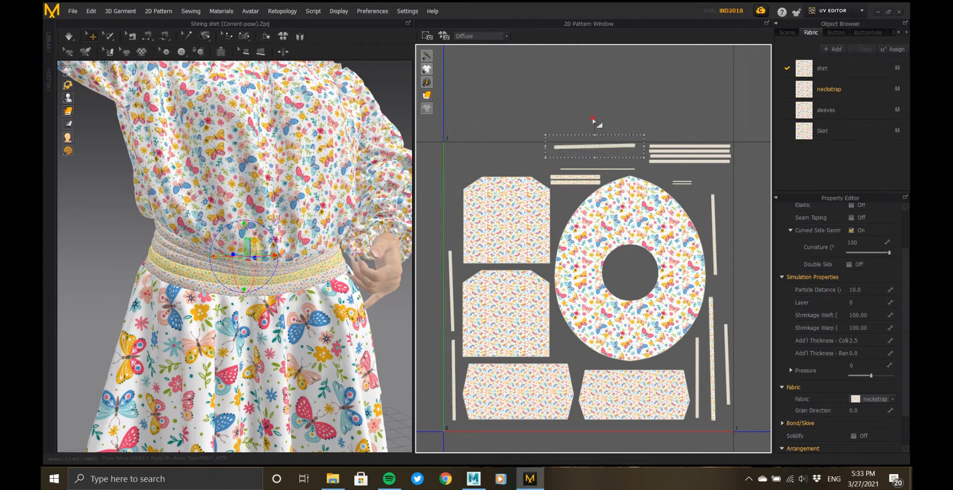
pyautogui.moveTo(596, 124); pyautogui.dragTo(570, 117)
pyautogui.scroll(4, 568, 120)
pyautogui.moveTo(596, 146); pyautogui.dragTo(614, 147)
# - Move the two remaining vertical strips from the tile's left edge above the layout and rotate them together to horizontal
pyautogui.scroll(-6, 614, 147)
pyautogui.moveTo(484, 247); pyautogui.dragTo(560, 123)
pyautogui.scroll(3, 569, 107)
pyautogui.scroll(-5, 558, 113)
pyautogui.click(496, 310)
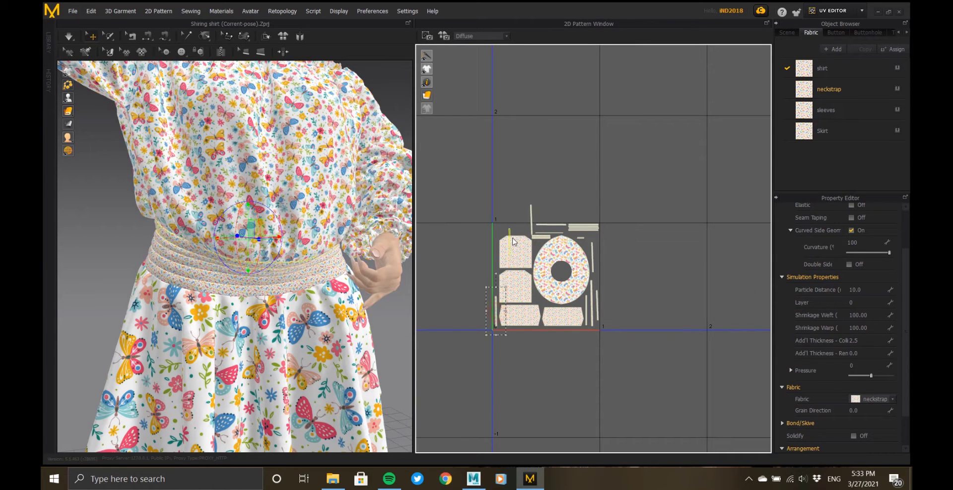
pyautogui.scroll(4, 529, 225)
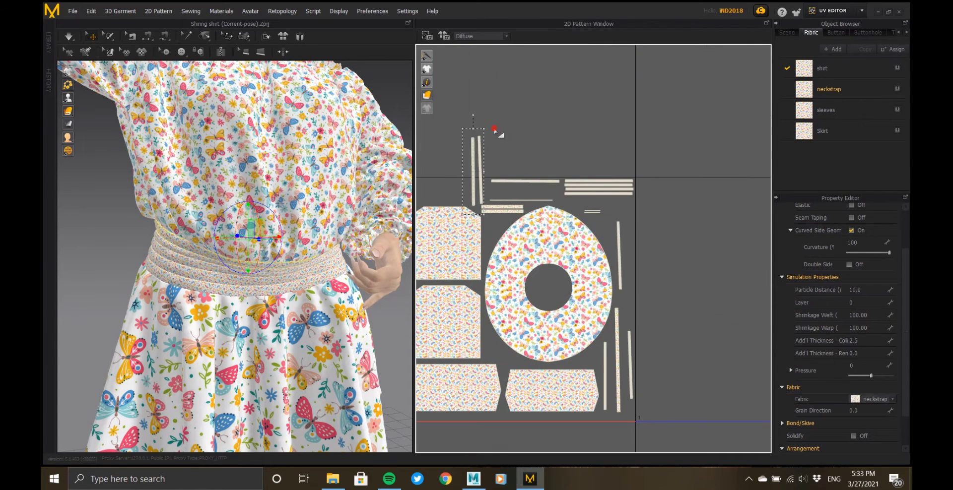
pyautogui.click(495, 130)
pyautogui.click(472, 143)
pyautogui.keyDown('shift'); pyautogui.click(480, 137); pyautogui.keyUp('shift')
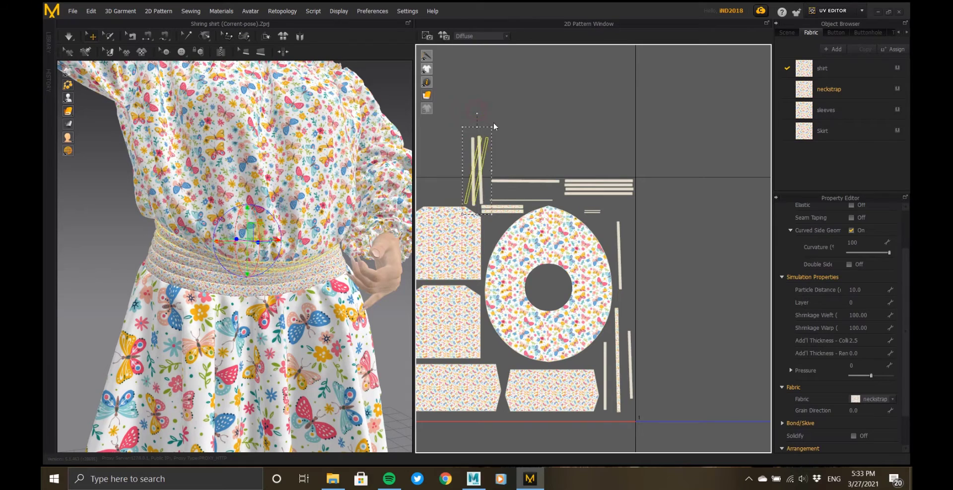
pyautogui.moveTo(494, 126); pyautogui.dragTo(489, 166)
# - Place the two rotated strips with the single strip to form a second stack of three beside the stack of four
pyautogui.scroll(4, 484, 164)
pyautogui.scroll(-2, 540, 153)
pyautogui.moveTo(550, 141); pyautogui.dragTo(439, 208)
pyautogui.moveTo(501, 170); pyautogui.dragTo(575, 190)
# - Rotate the two lower waistband strips at the tile's right edge to horizontal and place them beside the second stack
pyautogui.scroll(-3, 600, 148)
pyautogui.scroll(2, 645, 239)
pyautogui.click(649, 271)
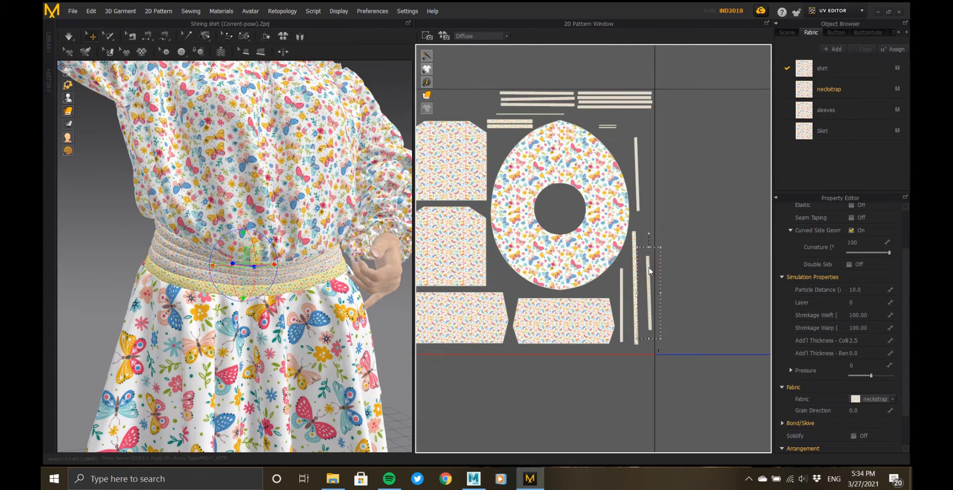
pyautogui.click(621, 287)
pyautogui.moveTo(654, 282); pyautogui.dragTo(654, 282)
pyautogui.moveTo(644, 338); pyautogui.dragTo(658, 237)
pyautogui.moveTo(687, 266); pyautogui.dragTo(531, 117)
pyautogui.scroll(3, 526, 87)
pyautogui.scroll(-5, 318, 238)
# - Move the thin neckline strip clear above the layout and straighten the two waistband strips of the leftmost stack
pyautogui.moveTo(258, 246); pyautogui.dragTo(298, 221, button='right')
pyautogui.scroll(-3, 618, 198)
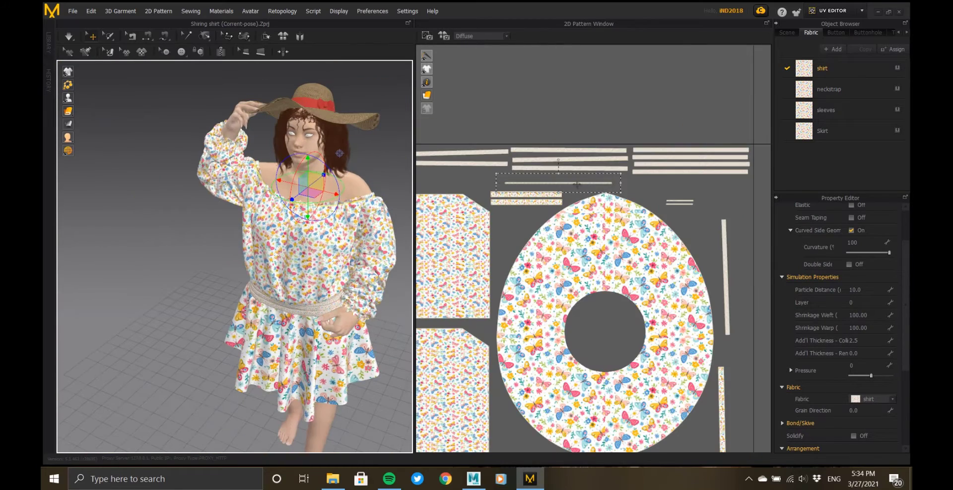
pyautogui.click(488, 165)
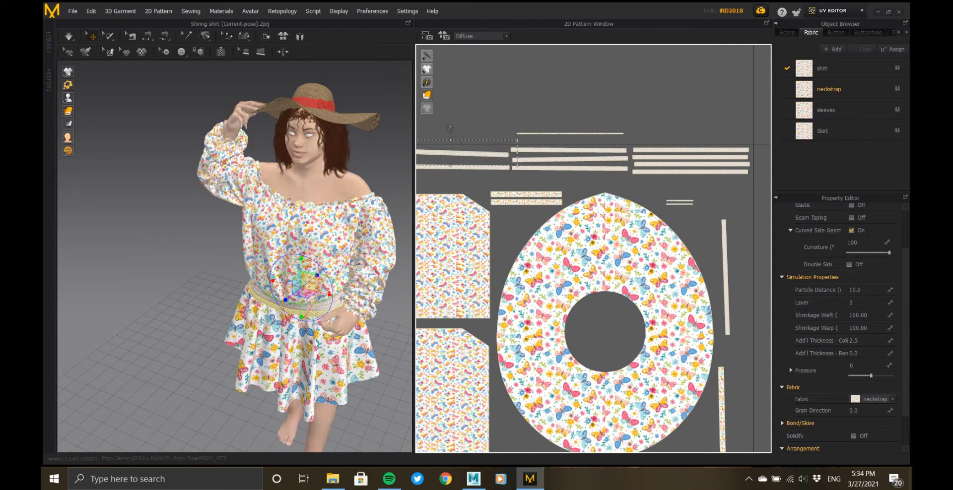
pyautogui.scroll(5, 447, 130)
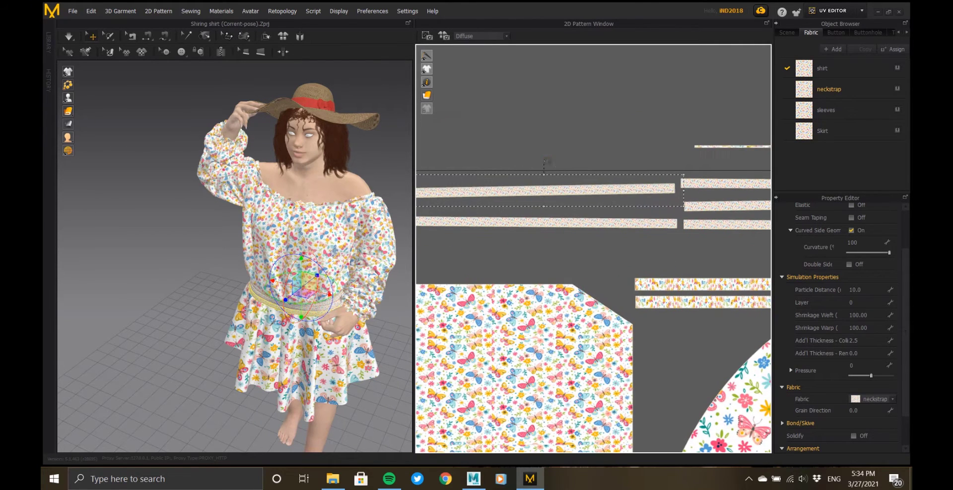
pyautogui.moveTo(545, 158); pyautogui.dragTo(544, 159)
pyautogui.moveTo(550, 192); pyautogui.dragTo(556, 206)
pyautogui.scroll(-4, 549, 202)
pyautogui.scroll(-4, 548, 202)
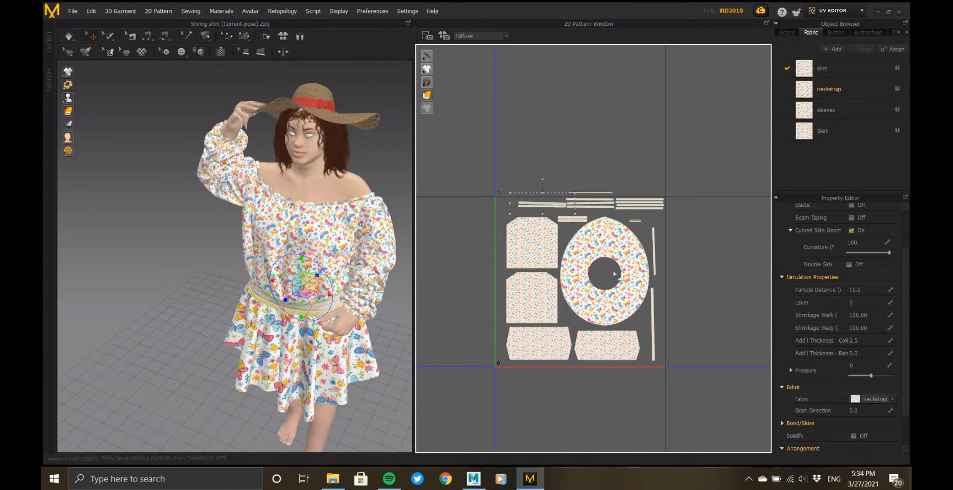
# - Move the leftmost pair of waistband strips level with the neighbouring stack and place the thin neckline strip beneath the pair
pyautogui.scroll(5, 566, 274)
pyautogui.scroll(-2, 469, 179)
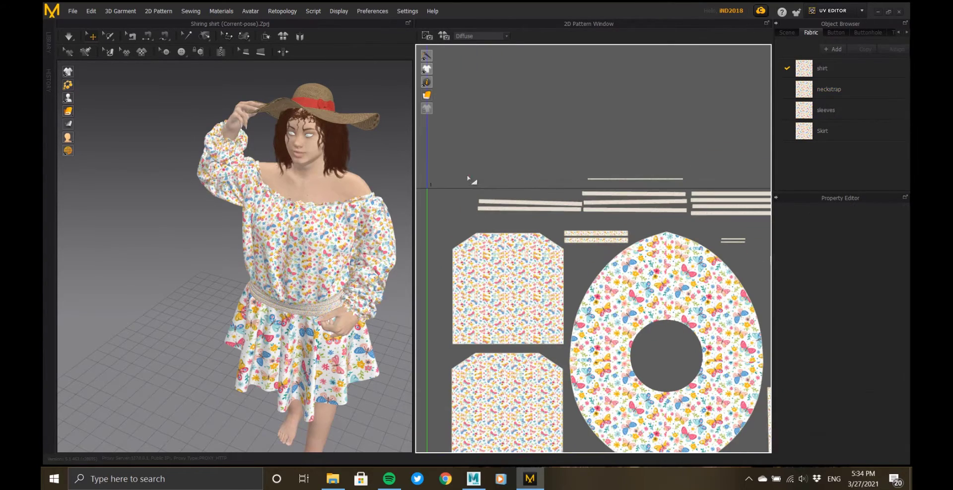
pyautogui.moveTo(569, 212); pyautogui.dragTo(566, 203)
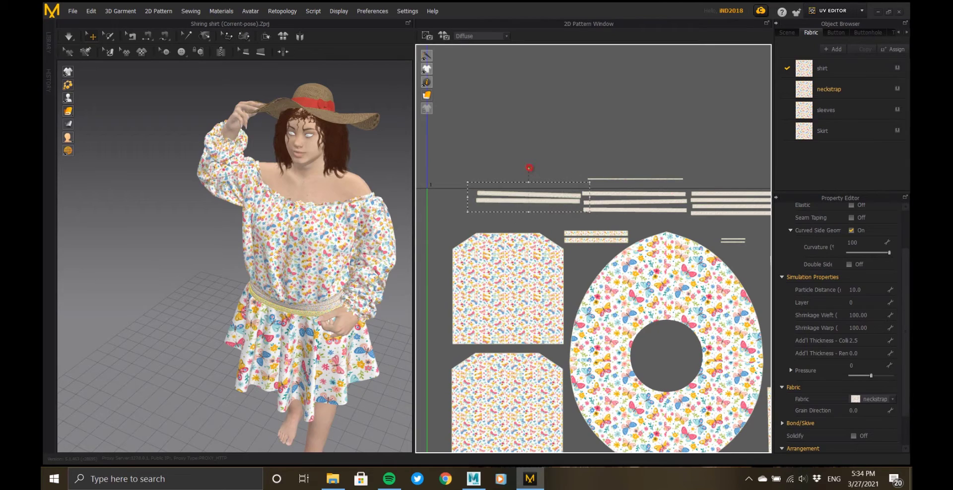
pyautogui.moveTo(529, 168); pyautogui.dragTo(561, 168)
pyautogui.moveTo(634, 180); pyautogui.dragTo(531, 209)
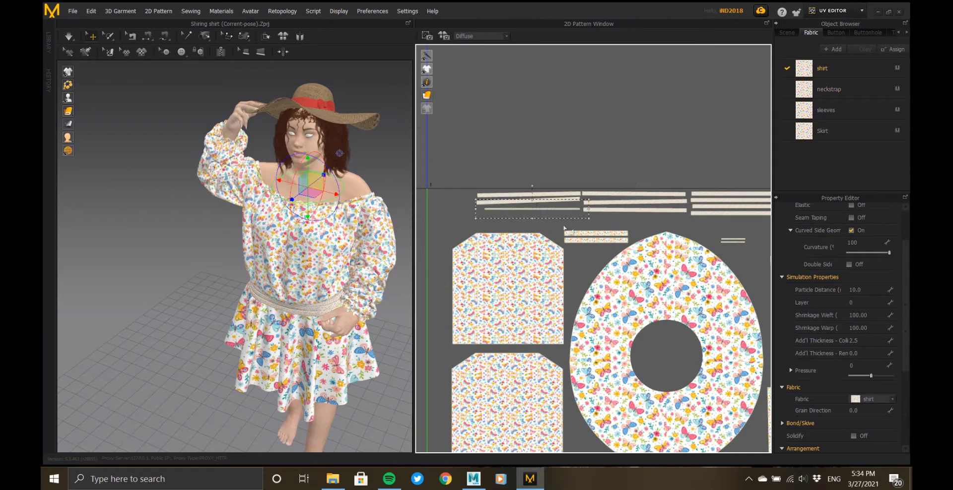
# - Move the two sleeve cuff strips and the two tiny sleeve strips into the UV tile's upper-left corner
pyautogui.click(556, 225)
pyautogui.moveTo(601, 238); pyautogui.dragTo(469, 220)
pyautogui.scroll(-6, 469, 218)
pyautogui.scroll(7, 633, 232)
pyautogui.moveTo(613, 208); pyautogui.dragTo(440, 202)
pyautogui.scroll(-8, 583, 224)
# - Rotate the last two vertical strips, waistband and neckline, to horizontal and fit them beneath the strips along the tile's upper edge
pyautogui.click(601, 242)
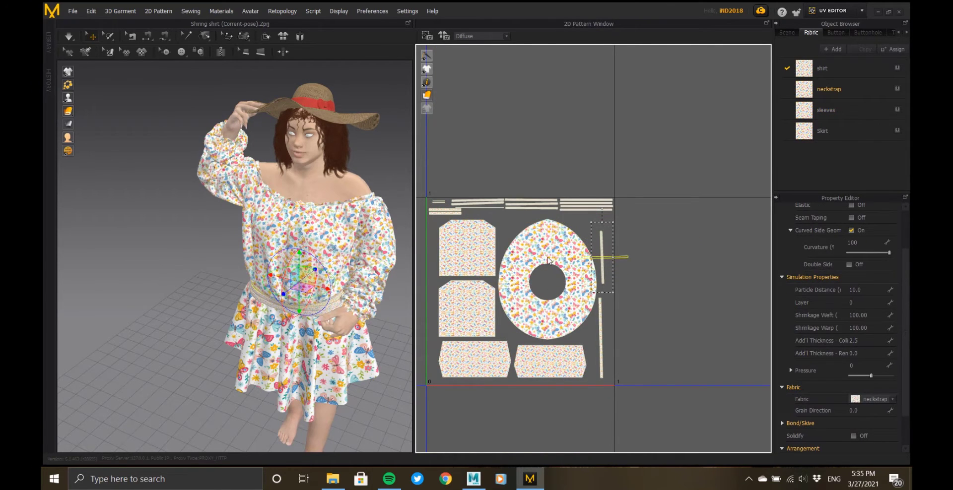
pyautogui.moveTo(547, 258); pyautogui.dragTo(549, 259)
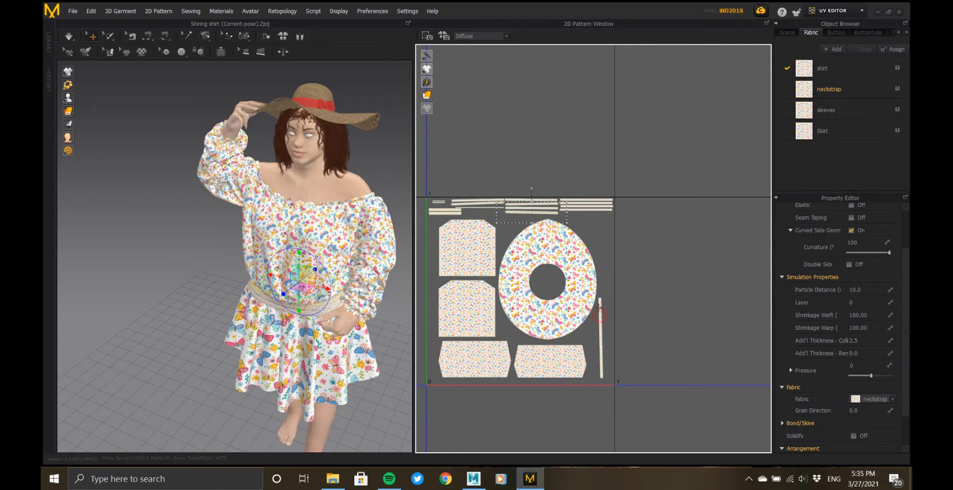
pyautogui.click(601, 309)
pyautogui.scroll(10, 308, 206)
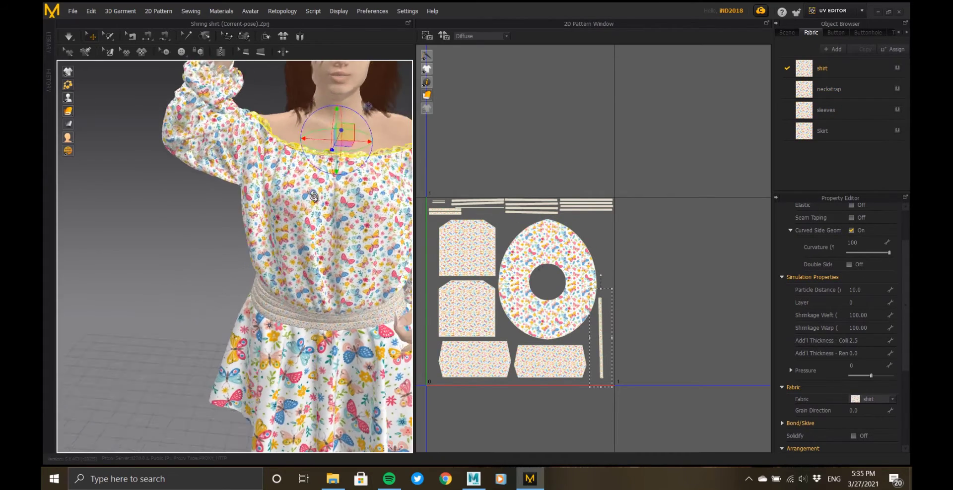
pyautogui.scroll(-10, 261, 284)
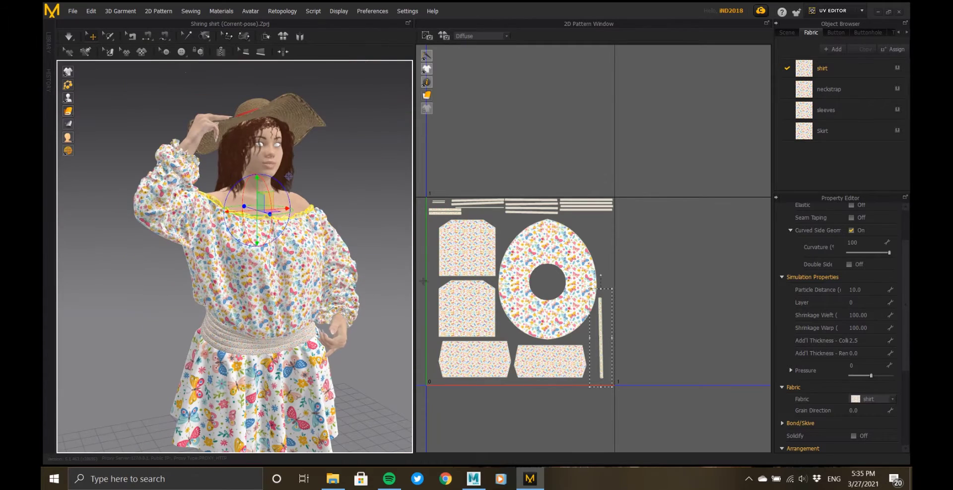
pyautogui.moveTo(604, 281); pyautogui.dragTo(511, 335)
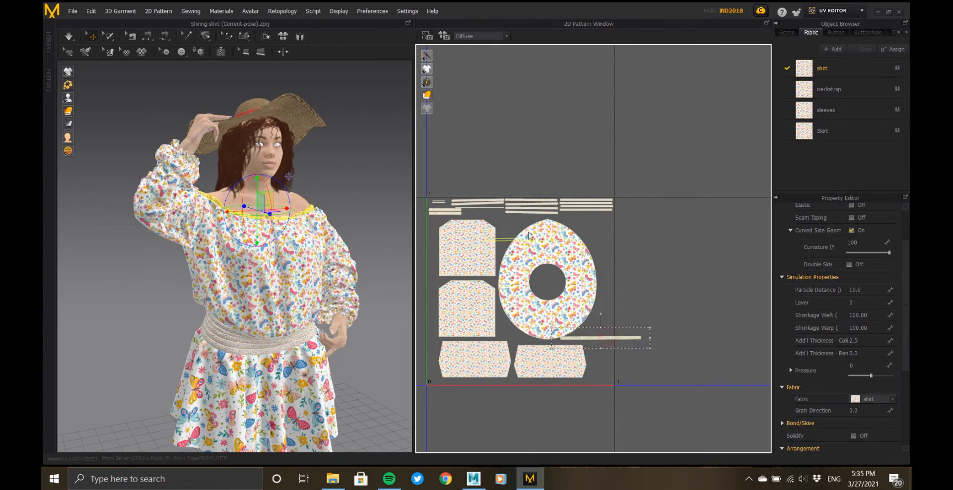
pyautogui.moveTo(513, 219); pyautogui.dragTo(513, 218)
pyautogui.scroll(5, 513, 218)
pyautogui.scroll(-6, 529, 229)
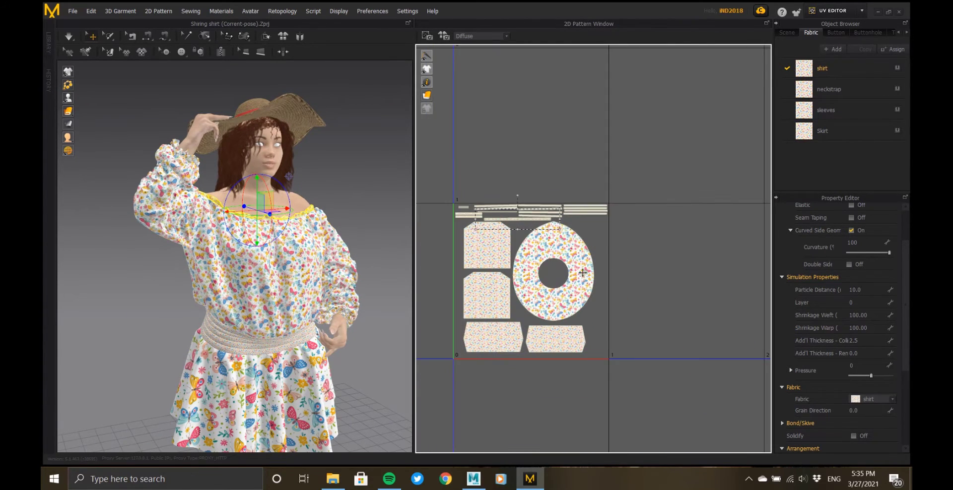
# - Select the skirt, bodice and sleeve pieces together and shift them toward the UV tile's lower-left corner
pyautogui.scroll(5, 345, 277)
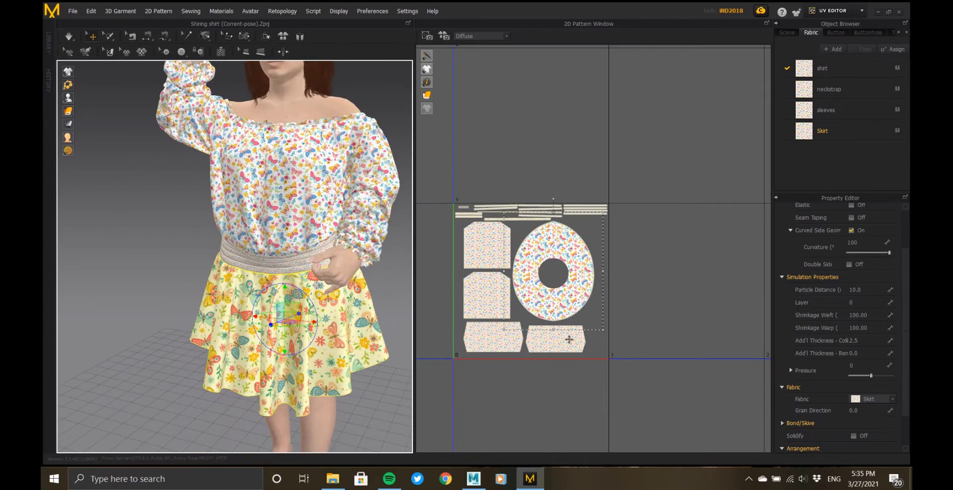
pyautogui.click(571, 341)
pyautogui.scroll(2, 556, 337)
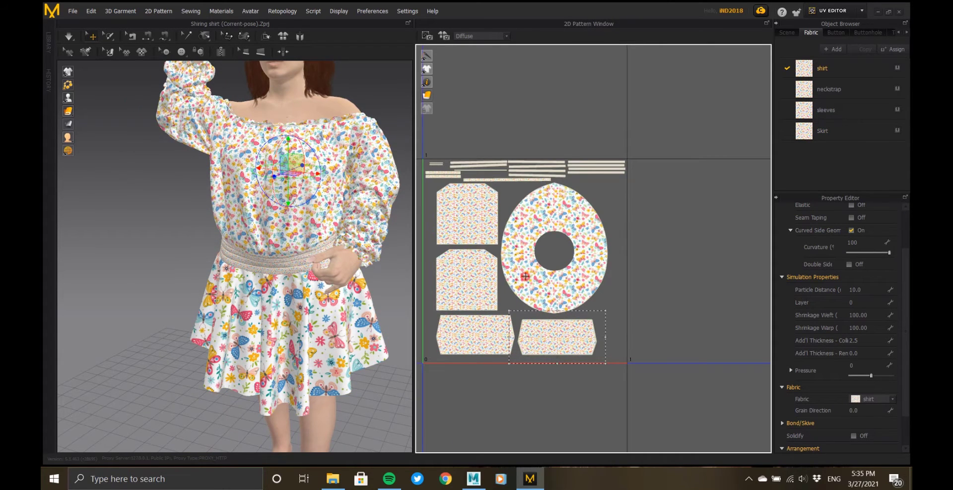
pyautogui.hotkey('ctrl', 'a')
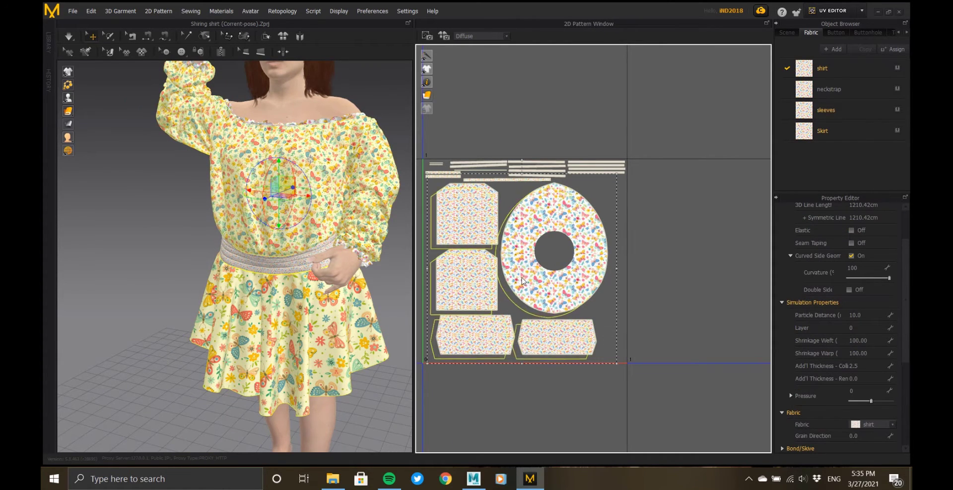
pyautogui.scroll(6, 425, 362)
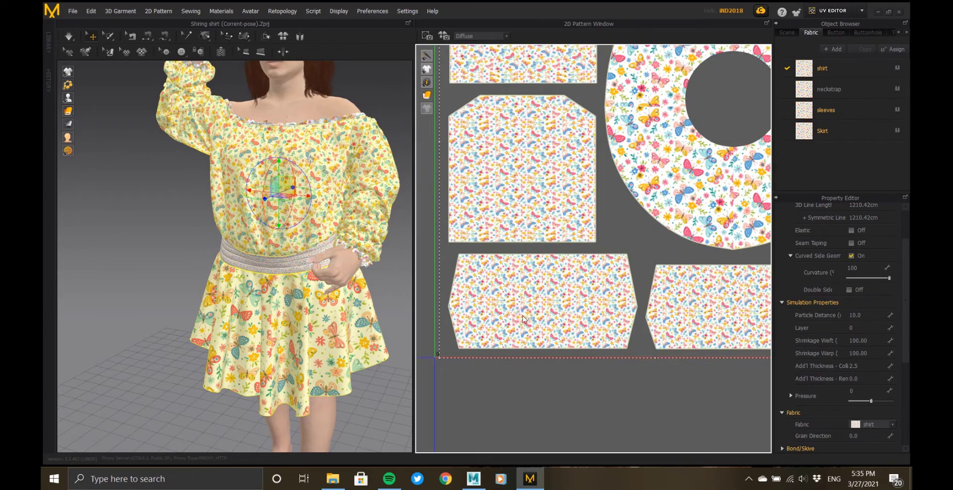
# - Scale the selected skirt, bodice and sleeve pieces up slightly so they fill the space beneath the strips, then deselect them
pyautogui.scroll(-5, 523, 319)
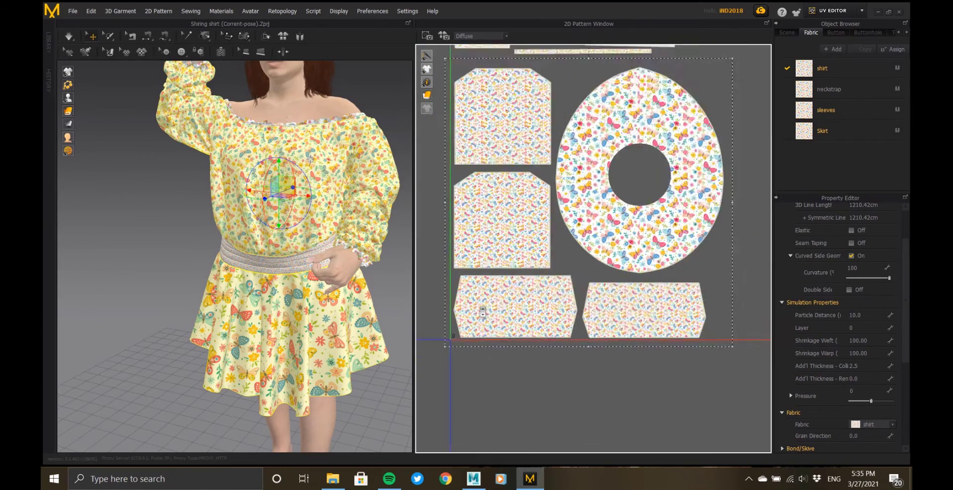
pyautogui.scroll(-2, 482, 311)
pyautogui.scroll(6, 589, 318)
pyautogui.scroll(-6, 570, 334)
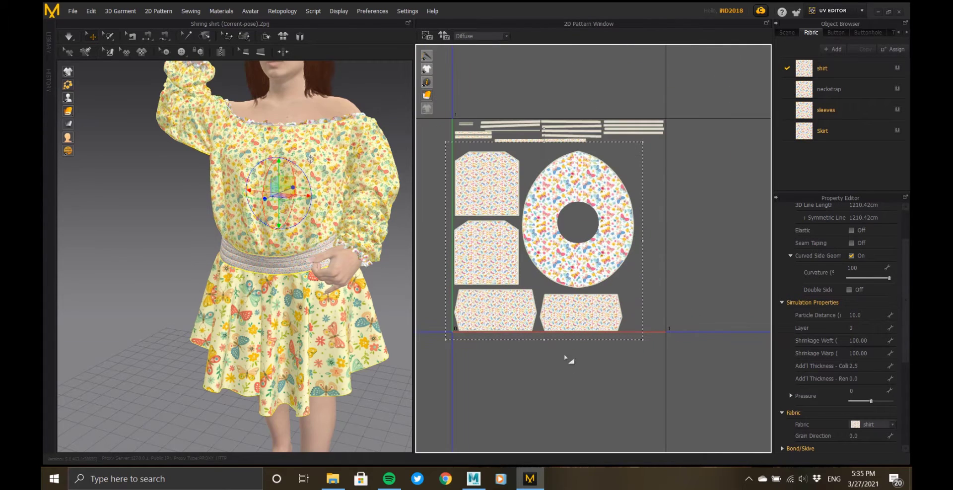
pyautogui.moveTo(646, 142); pyautogui.dragTo(657, 133)
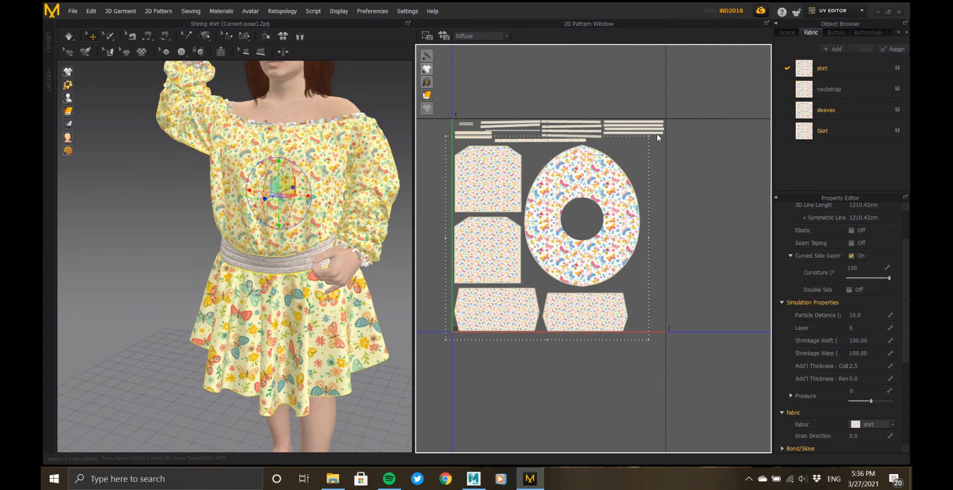
pyautogui.click(692, 211)
pyautogui.scroll(-5, 616, 248)
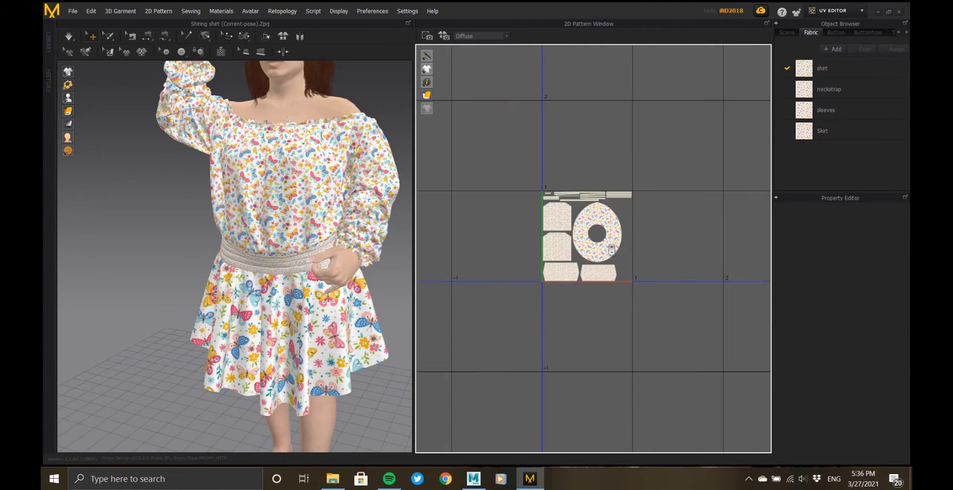
# - Move the round skirt piece toward the right edge of the 0–1 UV tile
pyautogui.scroll(6, 615, 248)
pyautogui.click(623, 251)
pyautogui.moveTo(630, 253); pyautogui.dragTo(633, 254)
# - Check the full dress on the avatar and switch the workspace from UV Editor to Simulation
pyautogui.moveTo(187, 283); pyautogui.dragTo(215, 284, button='right')
pyautogui.moveTo(315, 272); pyautogui.dragTo(273, 270, button='right')
pyautogui.scroll(-5, 318, 276)
pyautogui.moveTo(273, 270); pyautogui.dragTo(311, 283, button='middle')
pyautogui.click(386, 250)
pyautogui.click(862, 11)
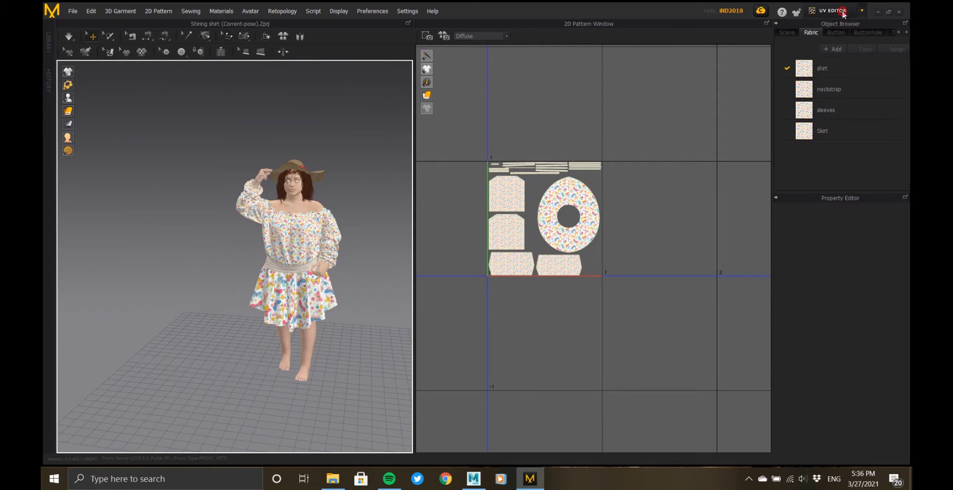
pyautogui.click(834, 18)
pyautogui.scroll(1, 368, 246)
pyautogui.moveTo(368, 237); pyautogui.dragTo(331, 224, button='middle')
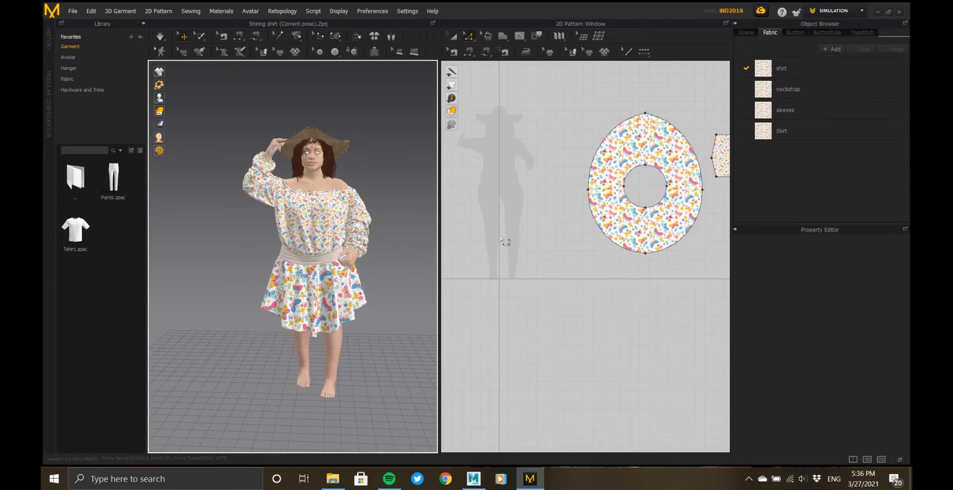
# - Save the project
pyautogui.scroll(-6, 496, 235)
pyautogui.scroll(2, 496, 232)
pyautogui.click(531, 272)
pyautogui.click(72, 11)
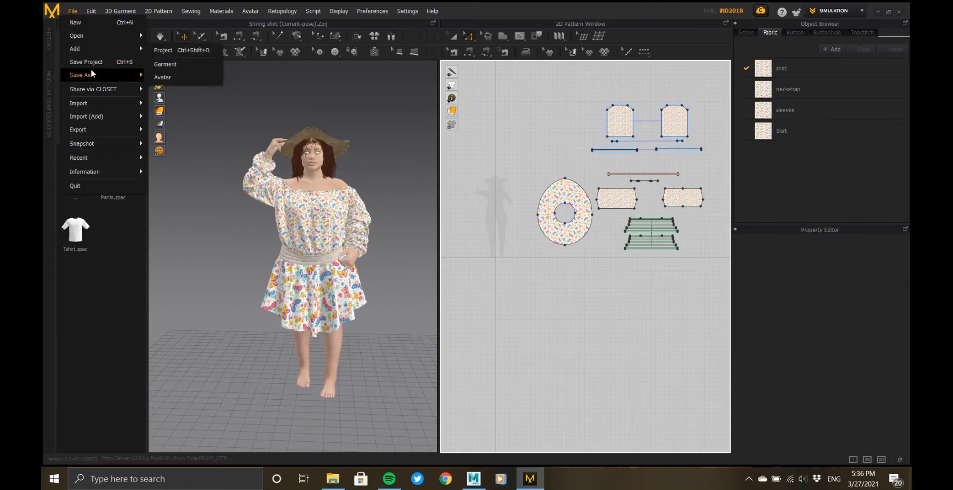
pyautogui.click(167, 69)
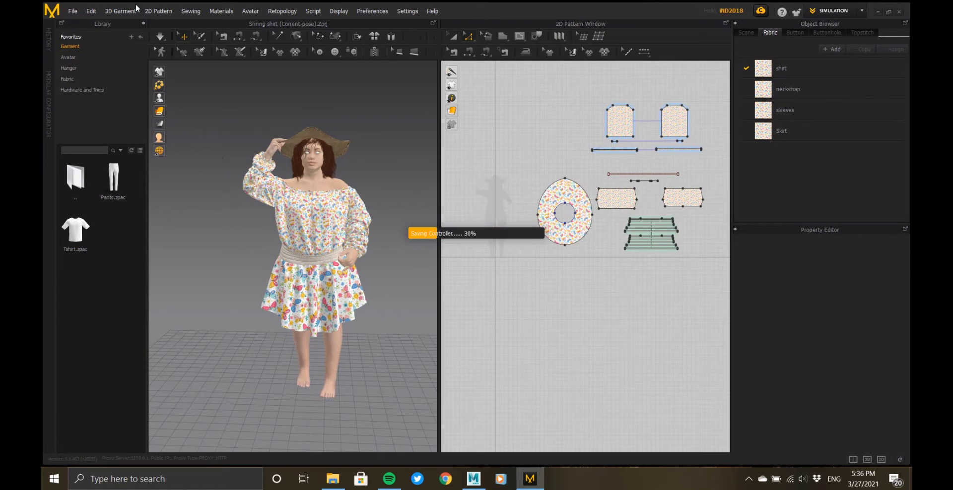
pyautogui.moveTo(454, 2)
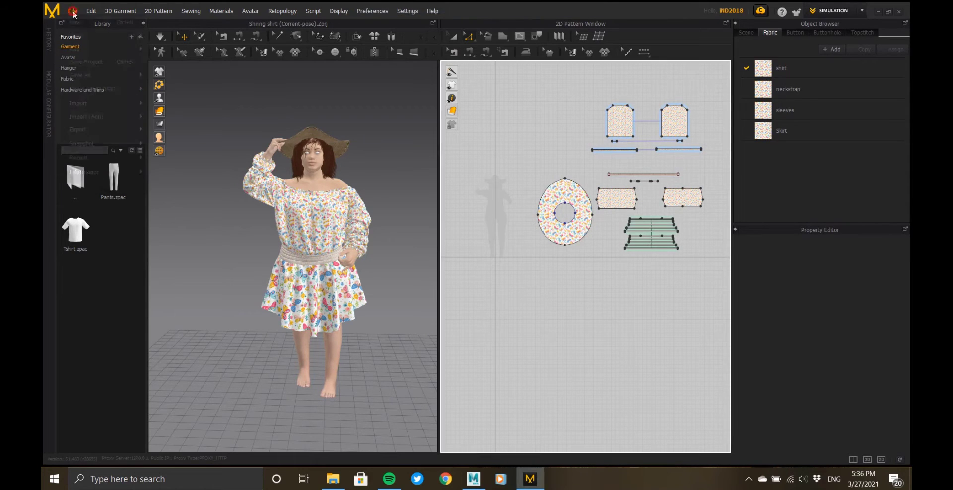
# - Select all of the dress's pattern pieces together with the Transform Pattern tool
pyautogui.click(73, 11)
pyautogui.moveTo(99, 130)
pyautogui.click(327, 160)
pyautogui.click(546, 206)
pyautogui.scroll(-3, 519, 196)
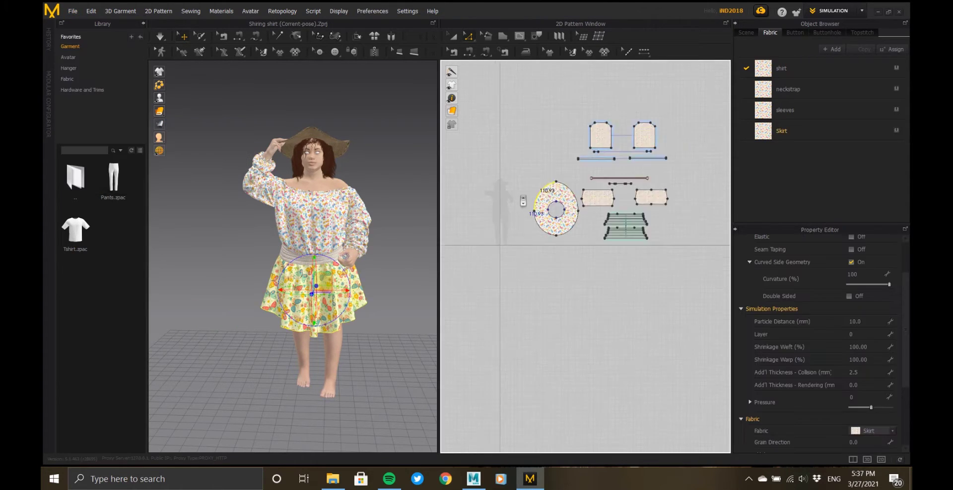
pyautogui.click(449, 37)
pyautogui.moveTo(678, 292); pyautogui.dragTo(679, 294)
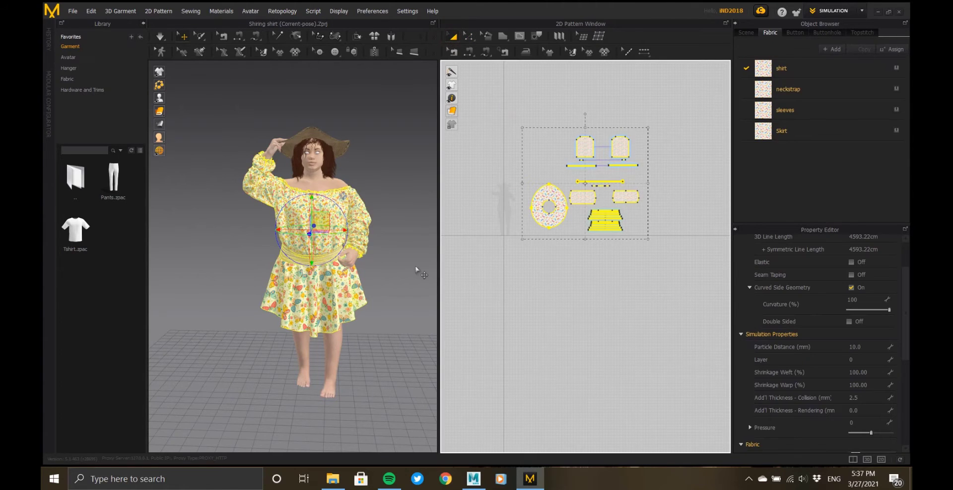
pyautogui.moveTo(421, 273); pyautogui.dragTo(271, 254, button='right')
# - Start an OBJ export into the Shiring shirt folder with the file name export_for_zbrush_Cloth
pyautogui.click(79, 12)
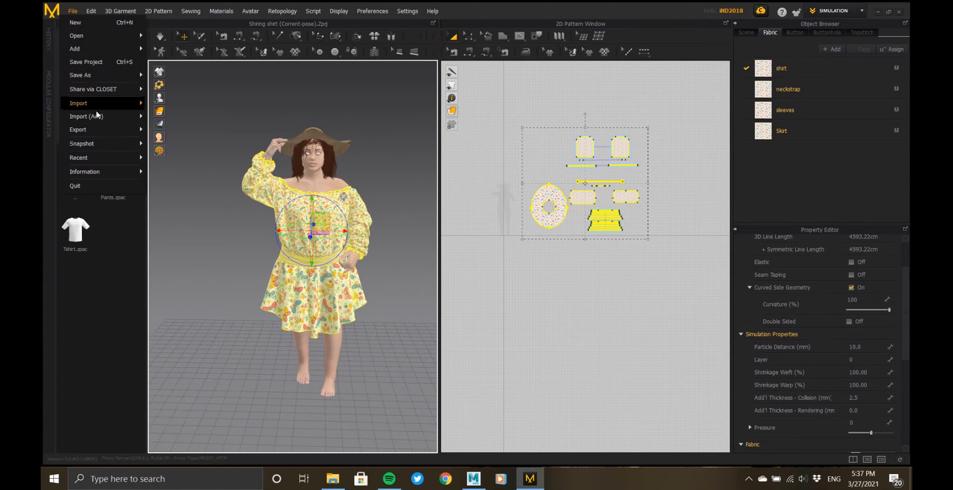
pyautogui.moveTo(97, 129)
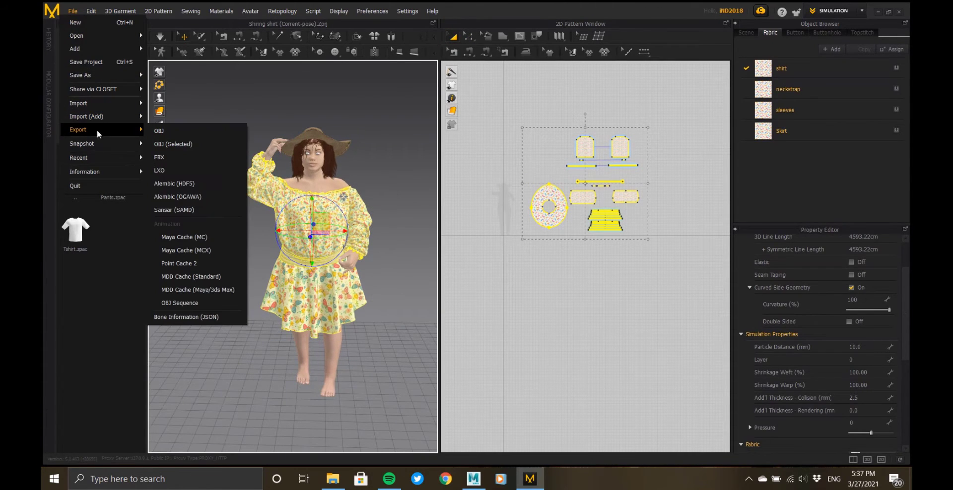
pyautogui.click(166, 131)
pyautogui.moveTo(248, 174); pyautogui.dragTo(248, 151)
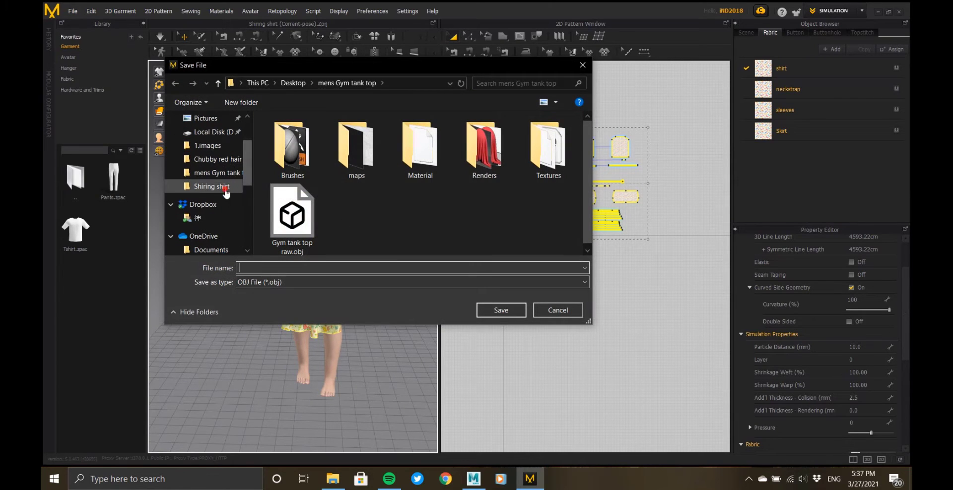
pyautogui.click(212, 186)
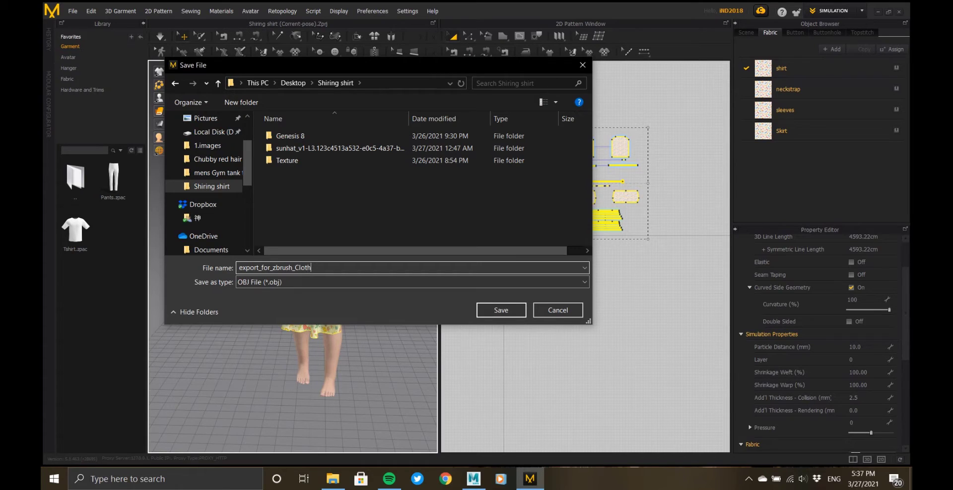
pyautogui.press('Return')
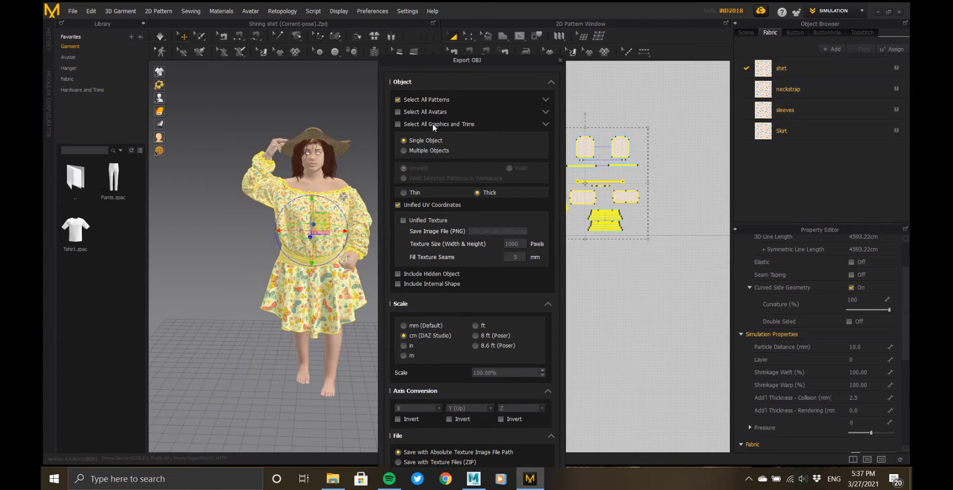
# - Set the cloth export to Thin with Weld as a single object, and check the avatar, graphics and pattern lists
pyautogui.click(404, 193)
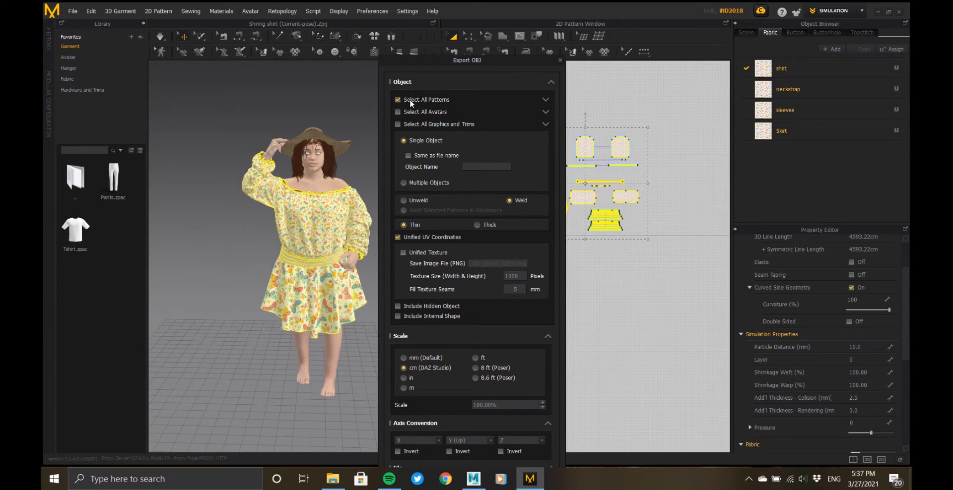
pyautogui.click(546, 112)
pyautogui.click(547, 112)
pyautogui.click(546, 124)
pyautogui.click(546, 124)
pyautogui.click(546, 100)
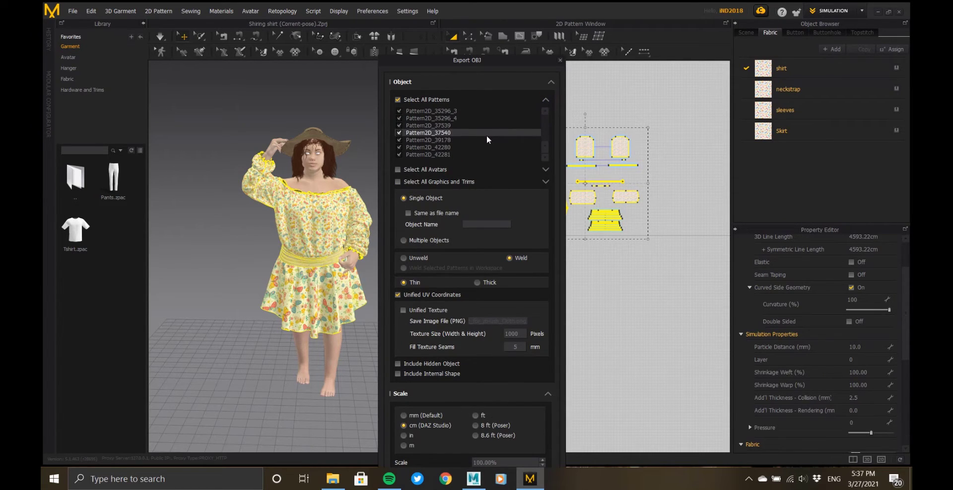
pyautogui.click(546, 100)
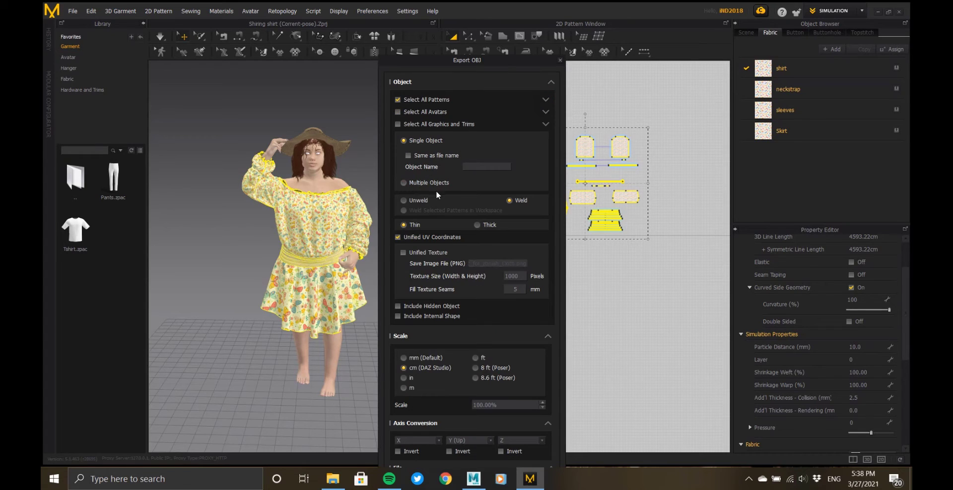
# - Run the cloth OBJ export and deselect all the pattern pieces
pyautogui.click(548, 337)
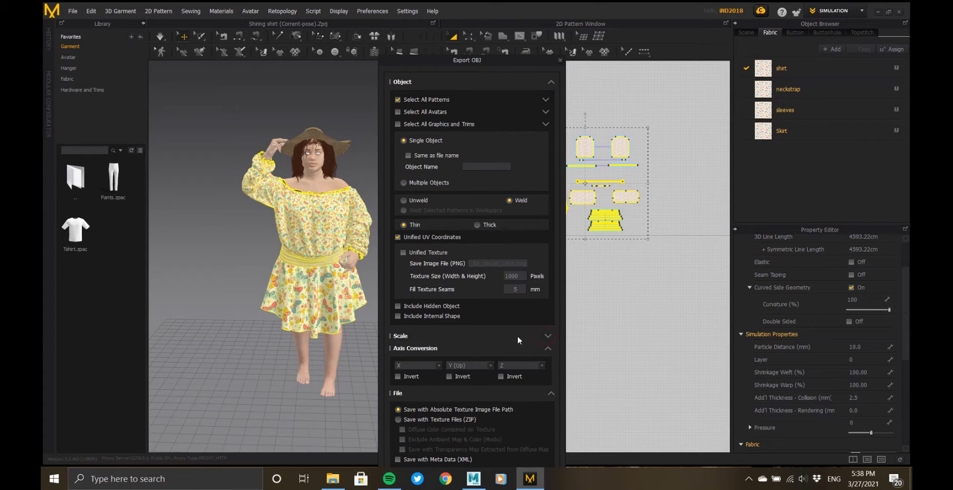
pyautogui.click(548, 349)
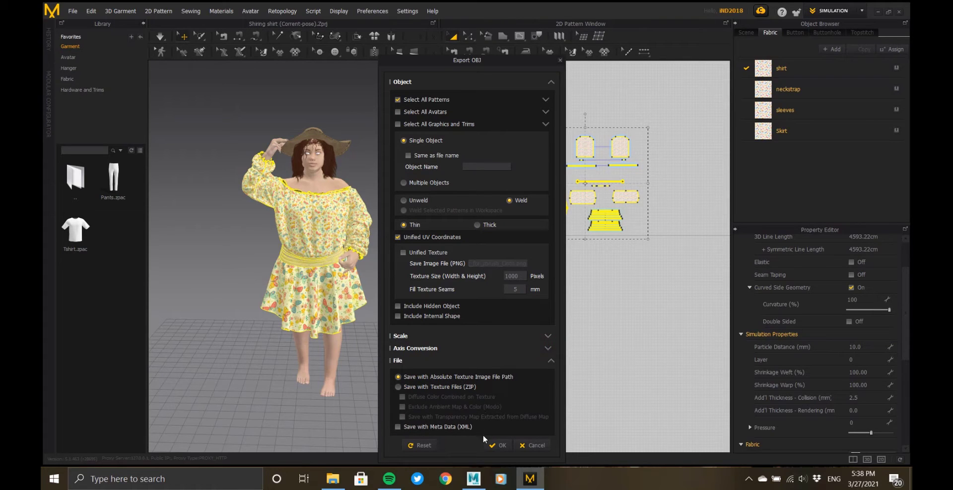
pyautogui.click(498, 446)
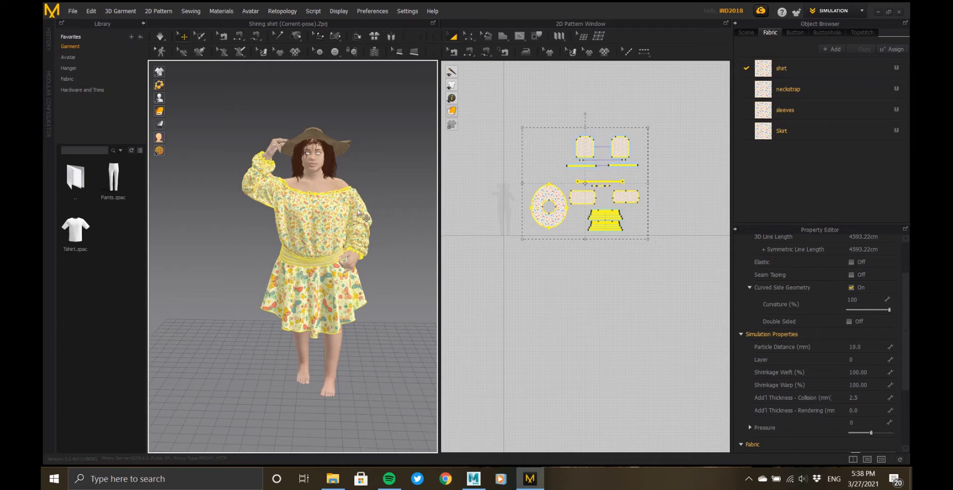
pyautogui.moveTo(361, 241)
pyautogui.mouseDown(button='right')
pyautogui.moveTo(307, 244)
pyautogui.moveTo(369, 238)
pyautogui.mouseUp(button='right')
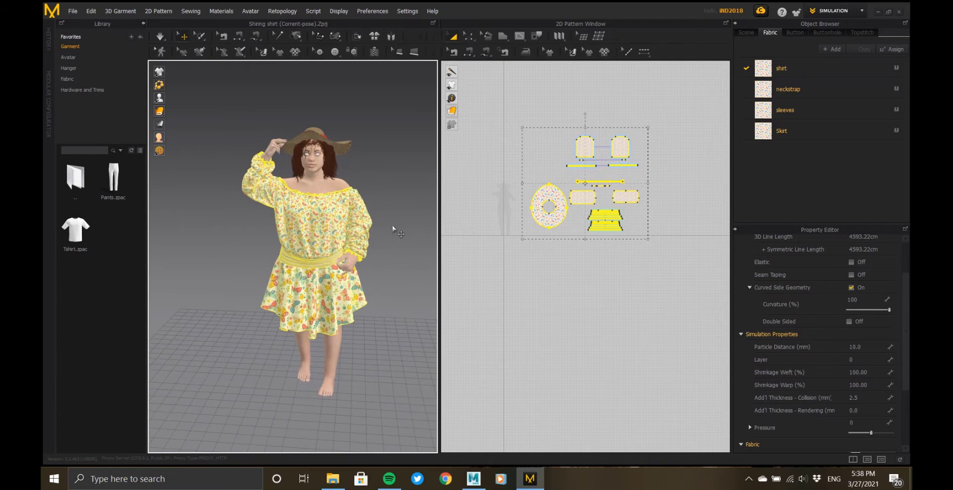
pyautogui.click(394, 212)
pyautogui.click(73, 11)
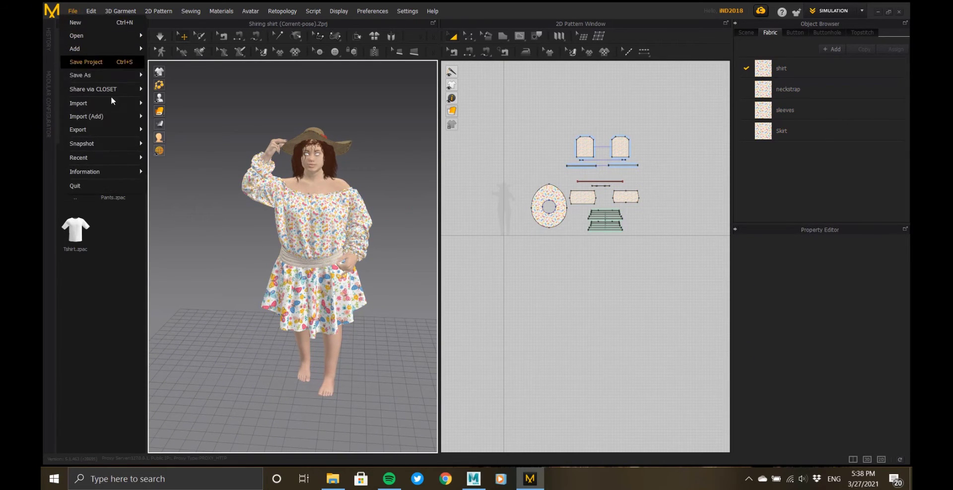
pyautogui.moveTo(118, 128)
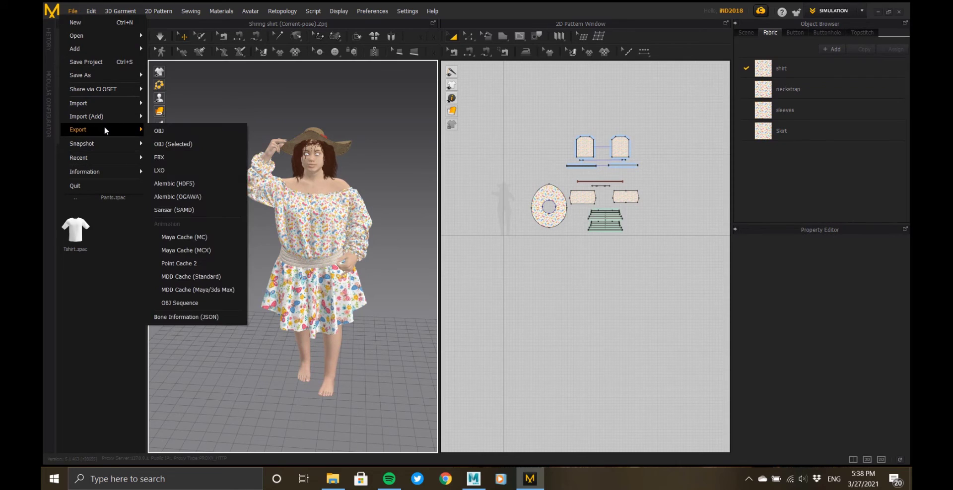
pyautogui.click(168, 157)
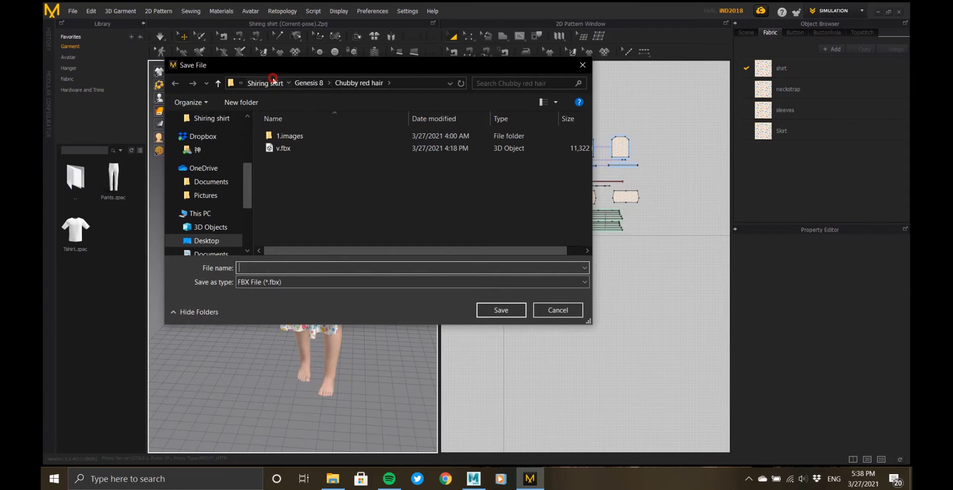
pyautogui.click(272, 82)
pyautogui.write('export_for_zb')
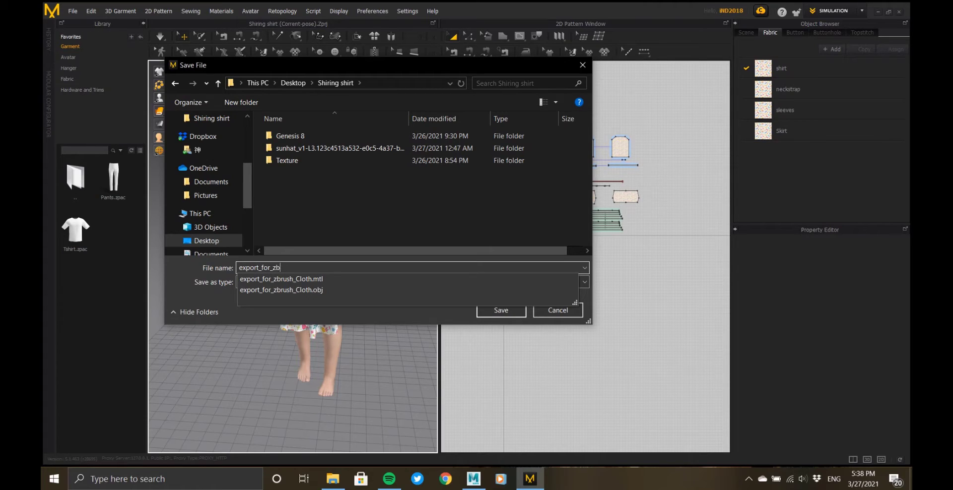
pyautogui.write('rush_Avatar')
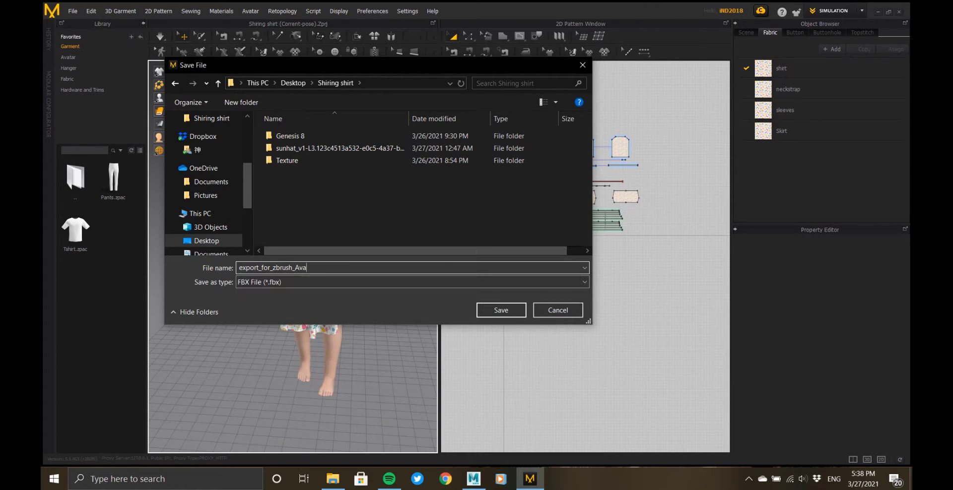
pyautogui.click(516, 314)
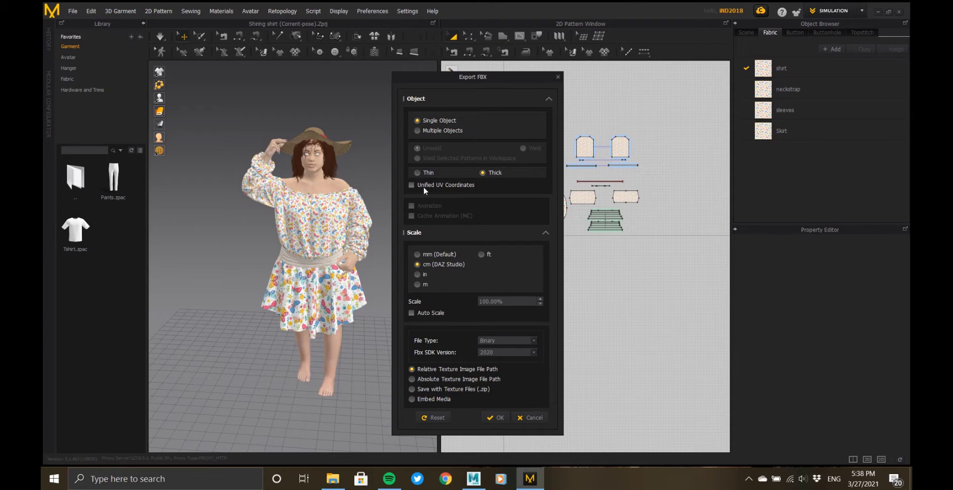
pyautogui.click(529, 417)
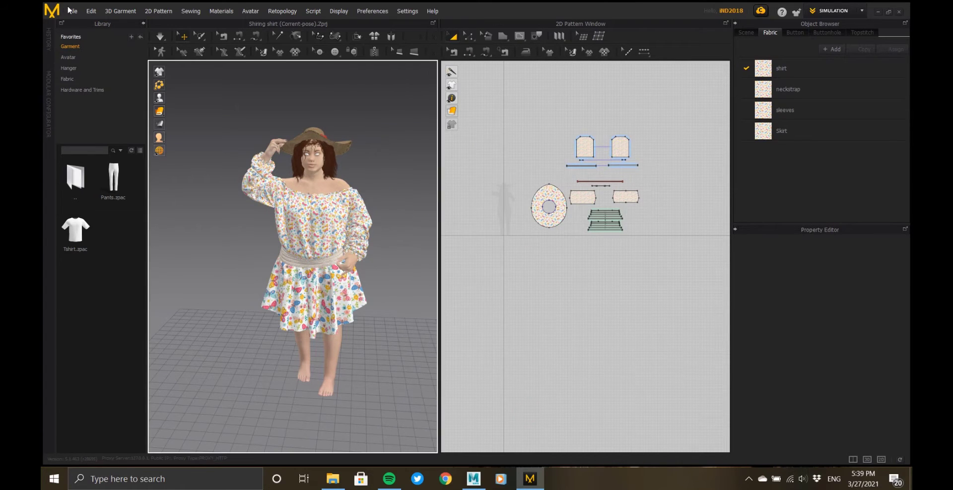
# - Start another OBJ export in the Shiring shirt folder with the file name export_for_zbrush_avatar.obj
pyautogui.click(73, 11)
pyautogui.moveTo(107, 129)
pyautogui.click(174, 132)
pyautogui.click(318, 173)
pyautogui.click(296, 268)
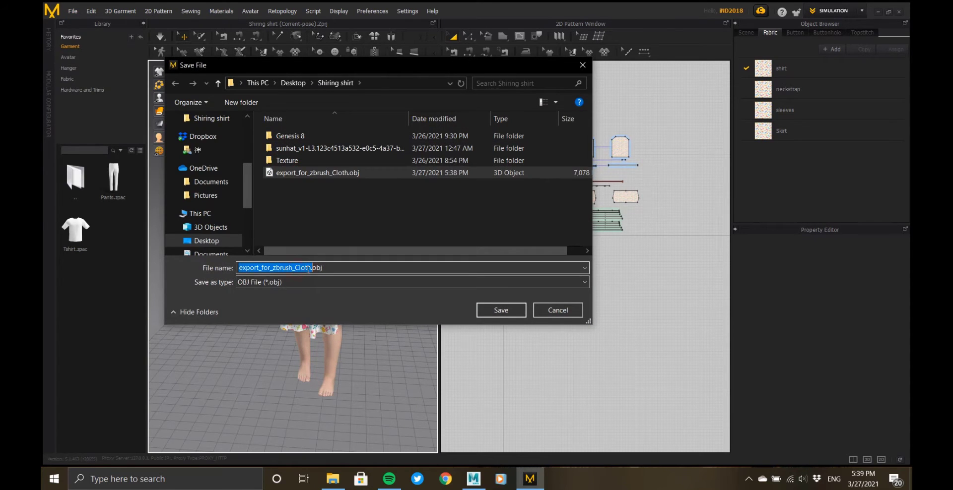
pyautogui.click(296, 268)
pyautogui.write('ava')
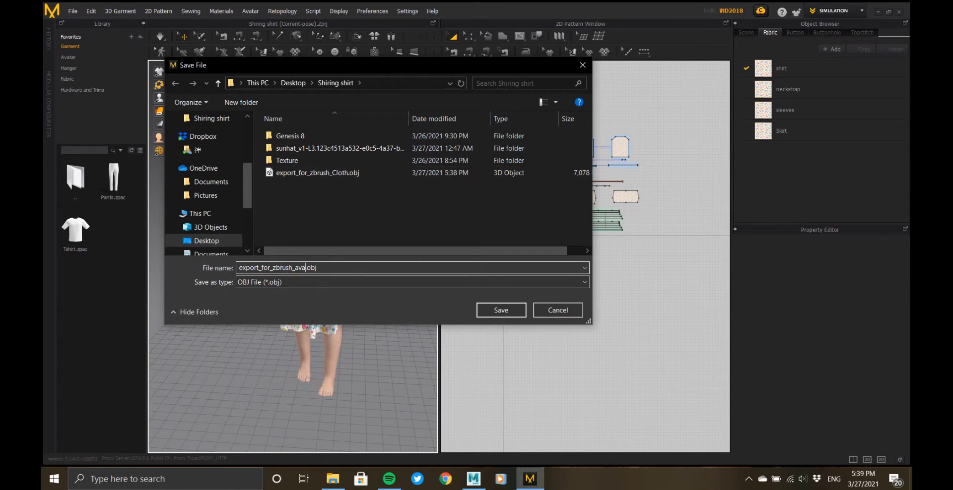
pyautogui.write('tar')
pyautogui.click(511, 311)
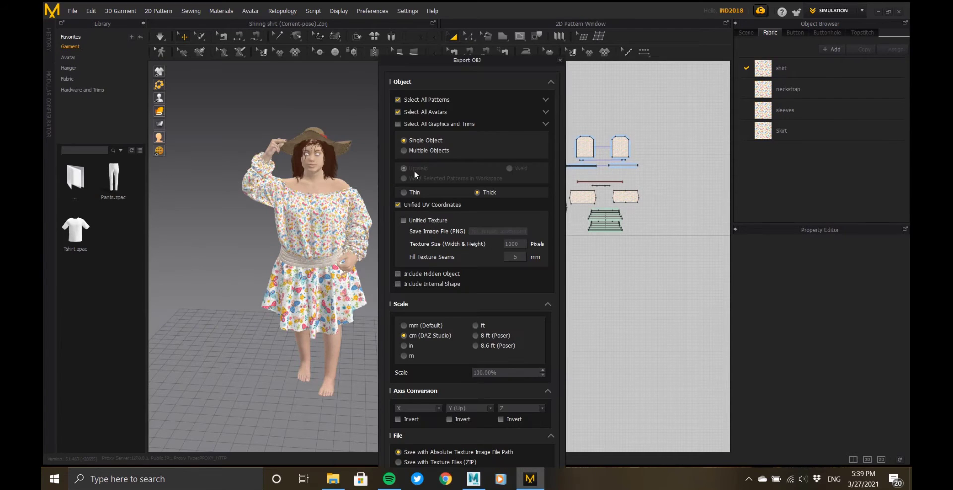
# - Check the list of avatars in the export settings, set the geometry to Thin and run the avatar OBJ export
pyautogui.click(546, 112)
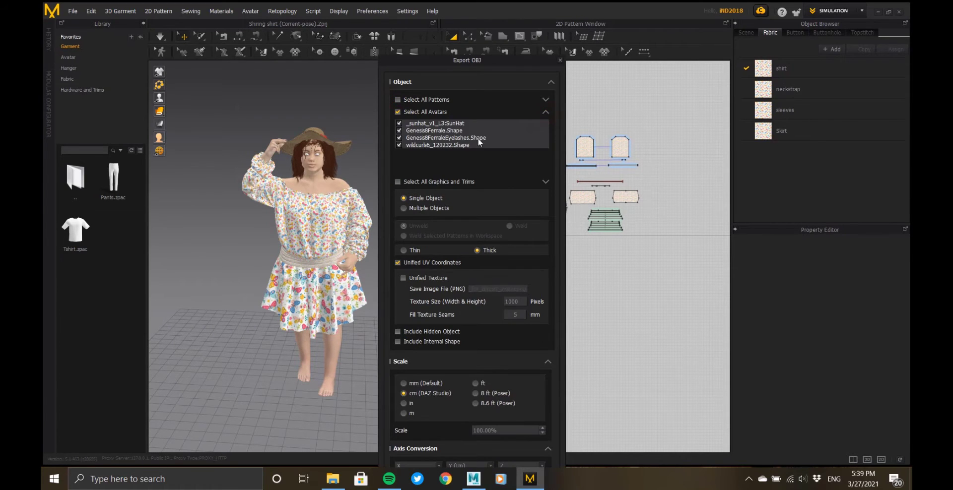
pyautogui.click(545, 112)
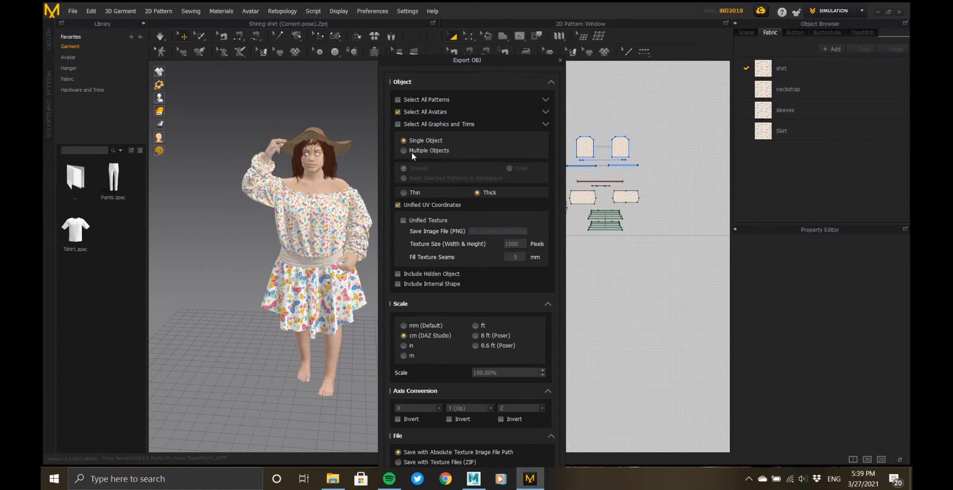
pyautogui.click(408, 193)
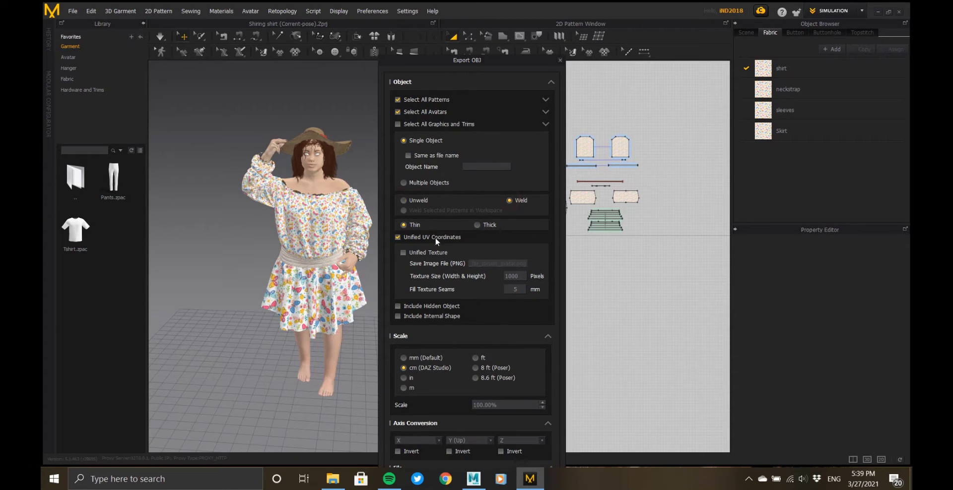
pyautogui.moveTo(476, 61); pyautogui.dragTo(481, 14)
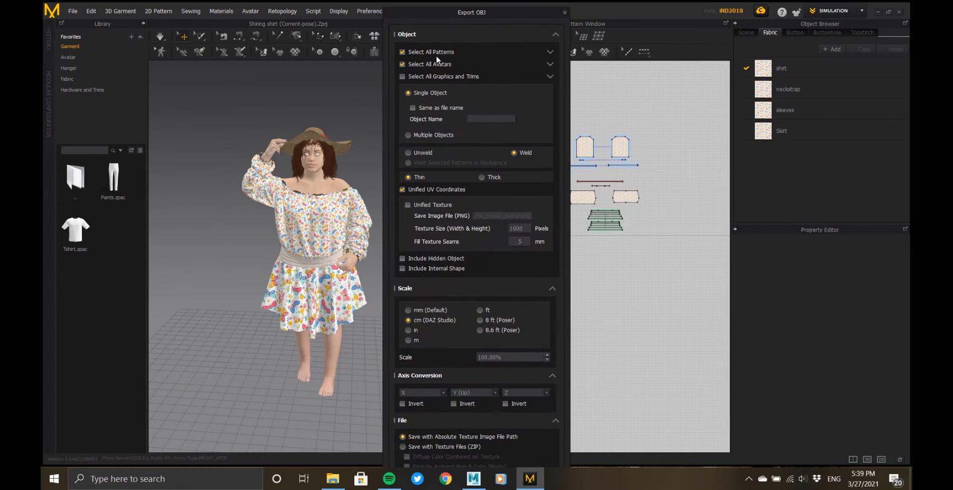
pyautogui.click(553, 289)
pyautogui.click(498, 433)
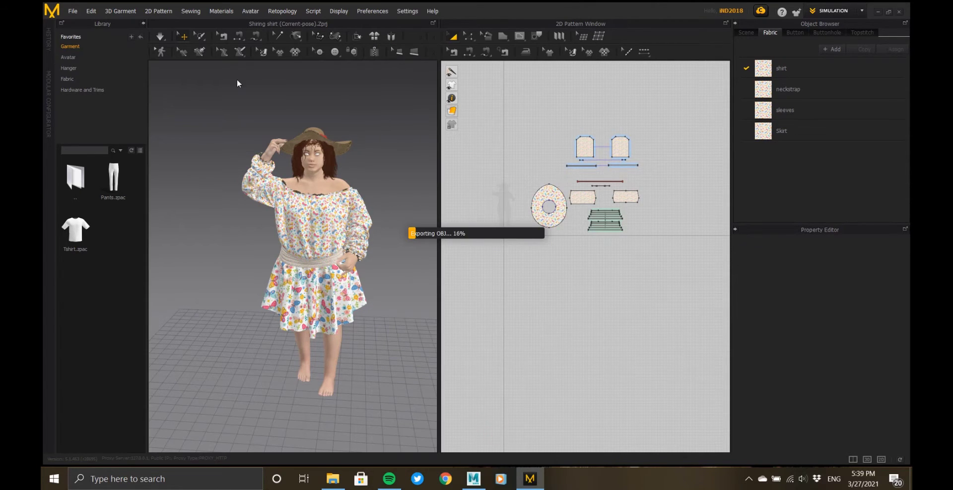
pyautogui.click(251, 11)
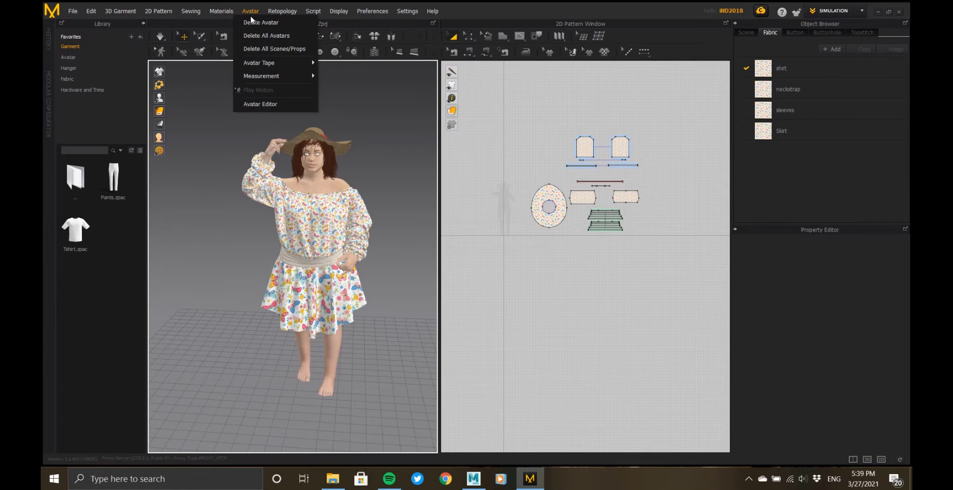
pyautogui.moveTo(271, 79)
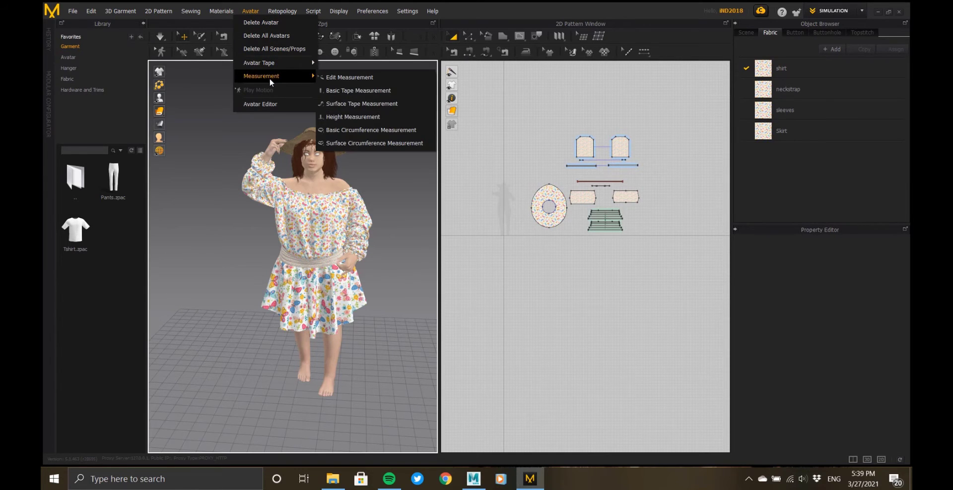
pyautogui.click(273, 104)
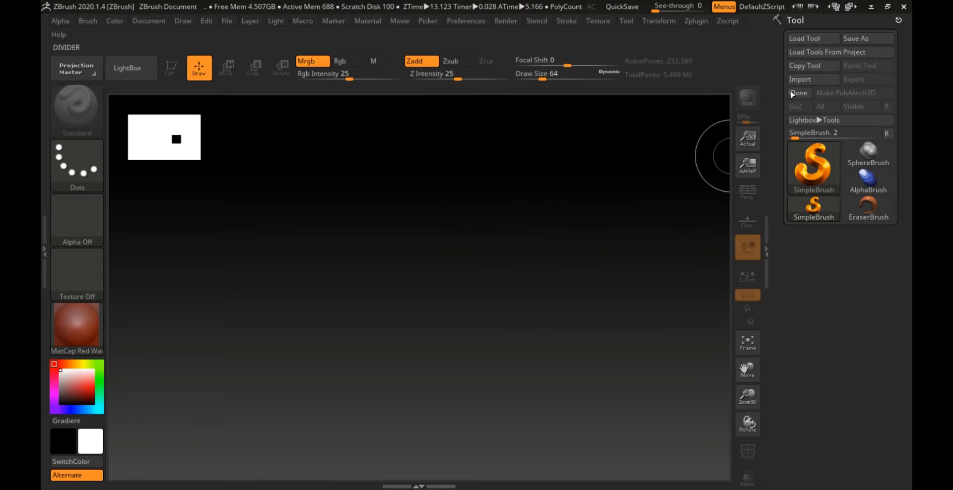
# - In ZBrush, import export_for_zbrush_Cloth.obj, draw the dress on the canvas and enter Edit mode
pyautogui.click(800, 80)
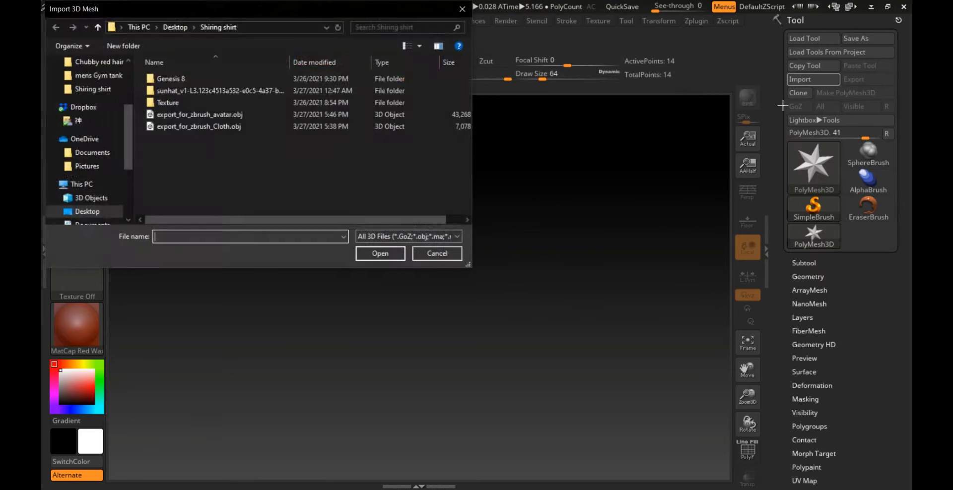
pyautogui.doubleClick(195, 126)
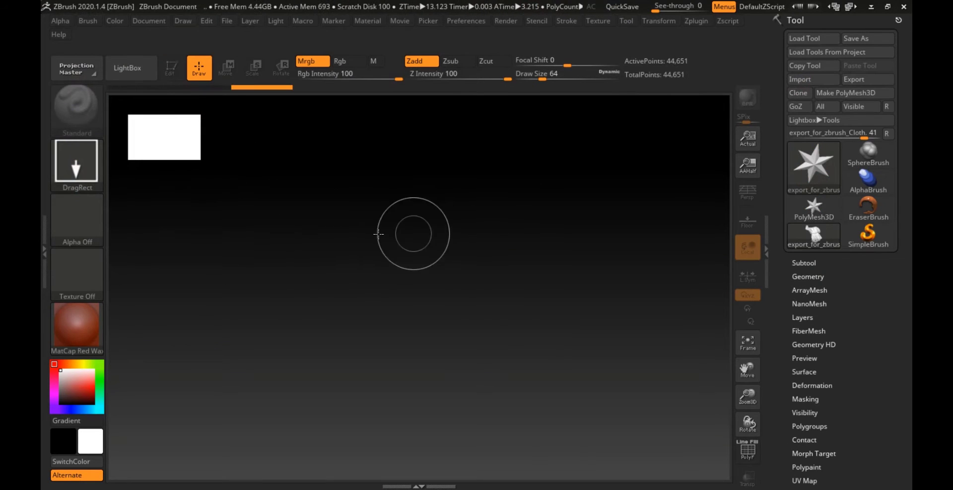
pyautogui.moveTo(445, 288)
pyautogui.mouseDown()
pyautogui.moveTo(442, 471)
pyautogui.moveTo(445, 461)
pyautogui.mouseUp()
pyautogui.press('t')
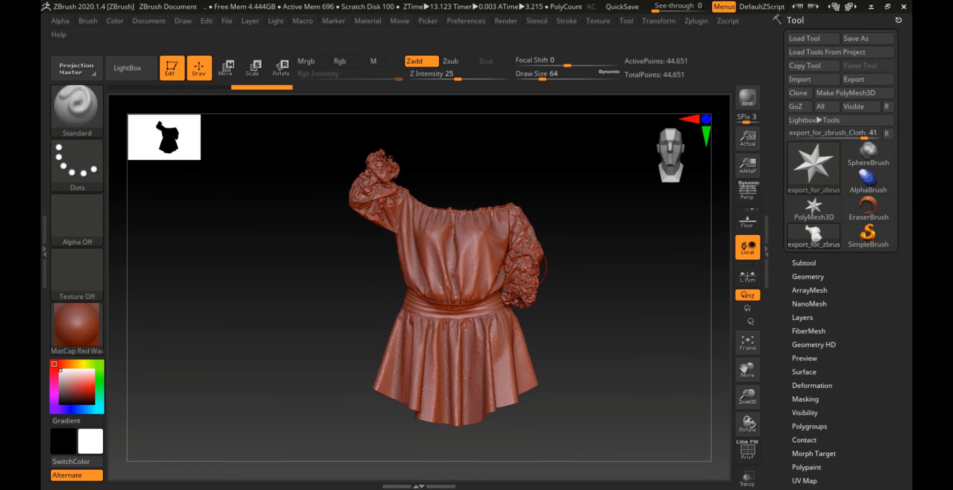
pyautogui.moveTo(698, 268); pyautogui.dragTo(667, 258)
# - Leave Edit mode by switching to SimpleBrush, and import export_for_zbrush_avatar.obj as a separate tool
pyautogui.click(869, 236)
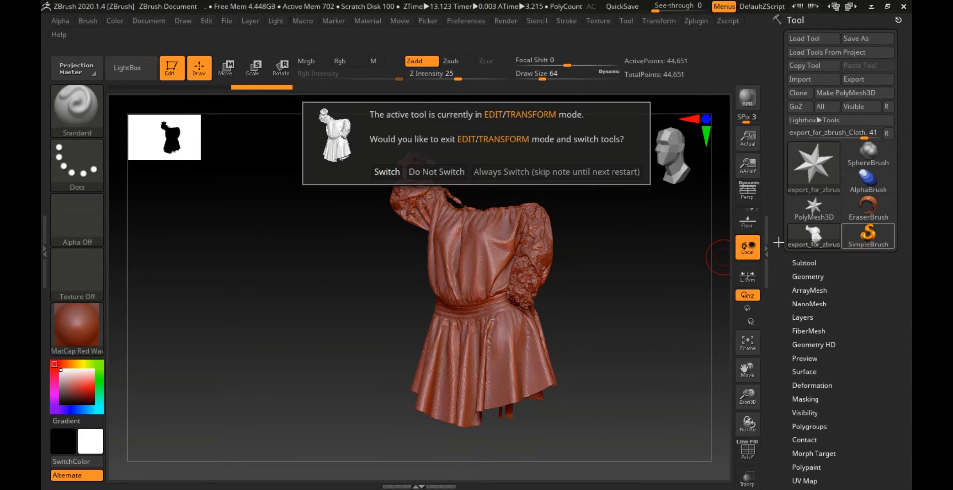
pyautogui.click(392, 176)
pyautogui.click(813, 166)
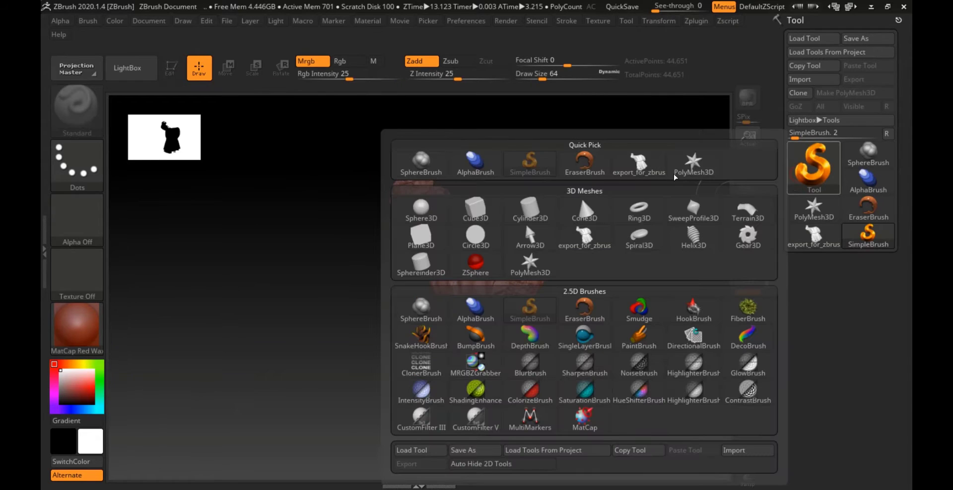
pyautogui.click(800, 79)
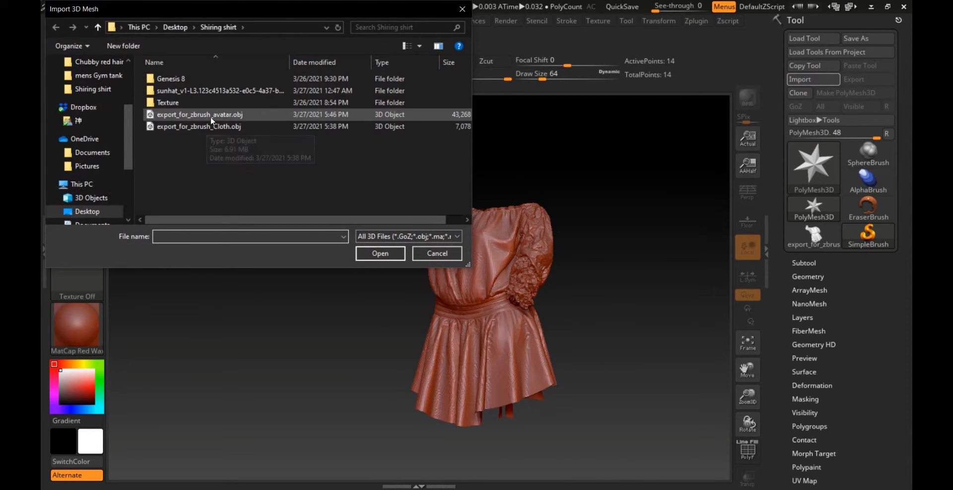
pyautogui.doubleClick(213, 119)
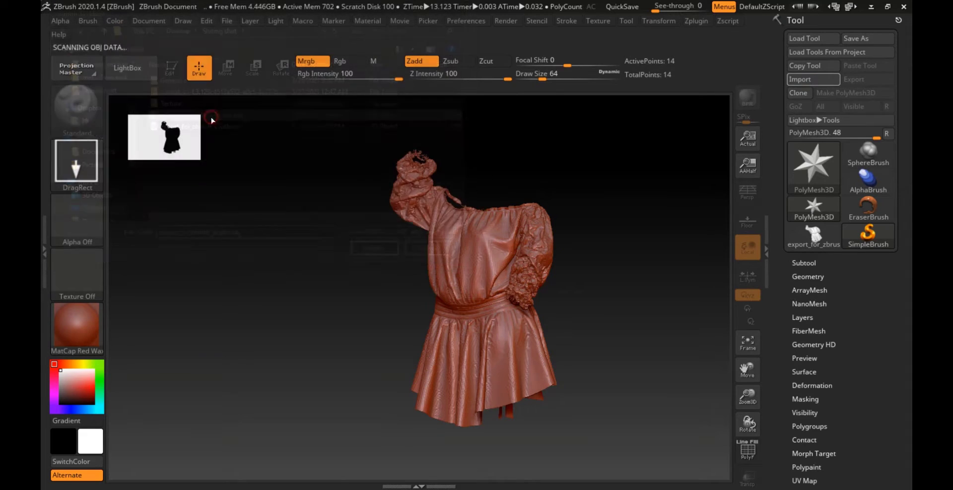
# - Make the cloth mesh the active tool and draw it on the canvas again, undoing the first attempt
pyautogui.click(806, 237)
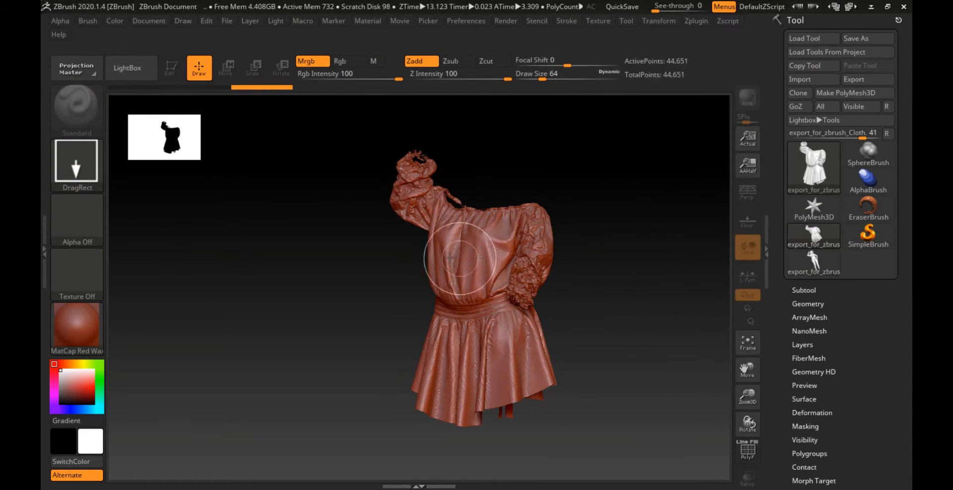
pyautogui.moveTo(455, 258)
pyautogui.mouseDown()
pyautogui.moveTo(507, 287)
pyautogui.moveTo(504, 296)
pyautogui.mouseUp()
pyautogui.hotkey('ctrl', 'z')
pyautogui.hotkey('ctrl', 'z')
pyautogui.moveTo(392, 253)
pyautogui.mouseDown()
pyautogui.moveTo(417, 304)
pyautogui.moveTo(404, 455)
pyautogui.mouseUp()
# - Append the imported avatar mesh as a subtool of the cloth tool
pyautogui.click(804, 291)
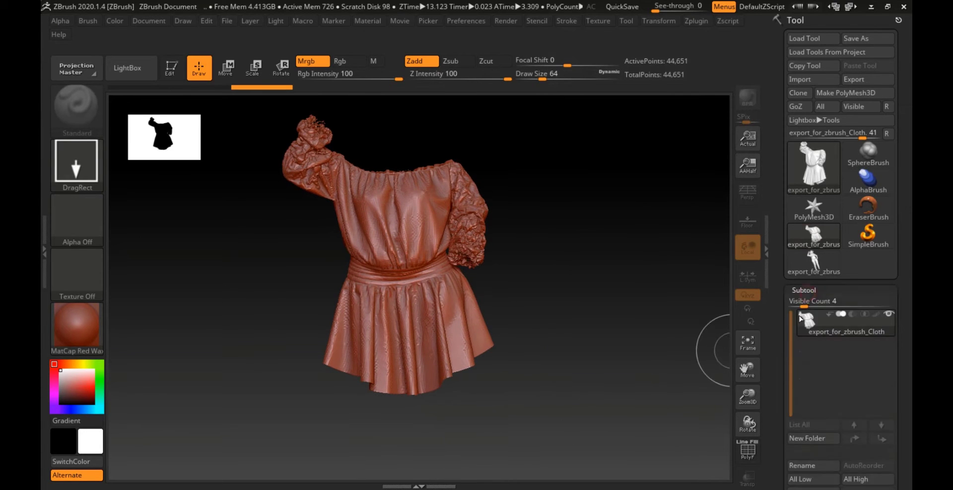
pyautogui.scroll(-5, 839, 322)
pyautogui.click(882, 373)
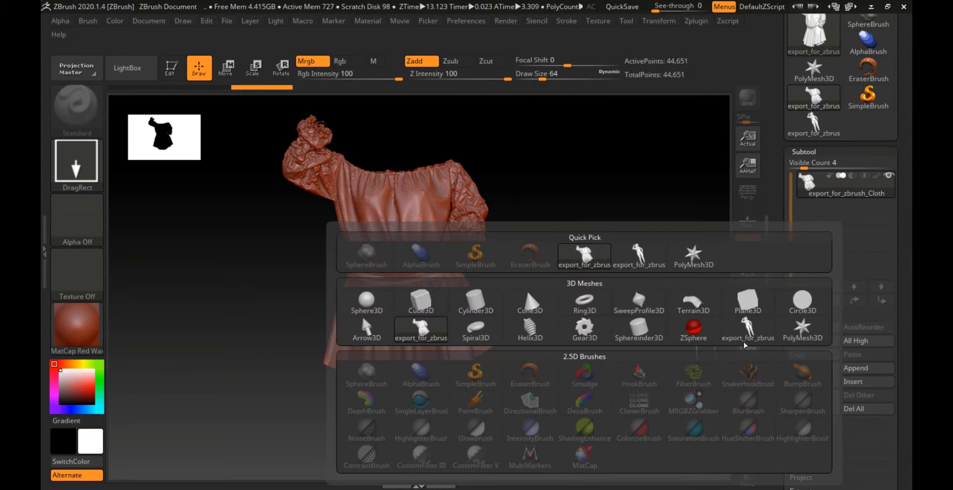
pyautogui.click(636, 255)
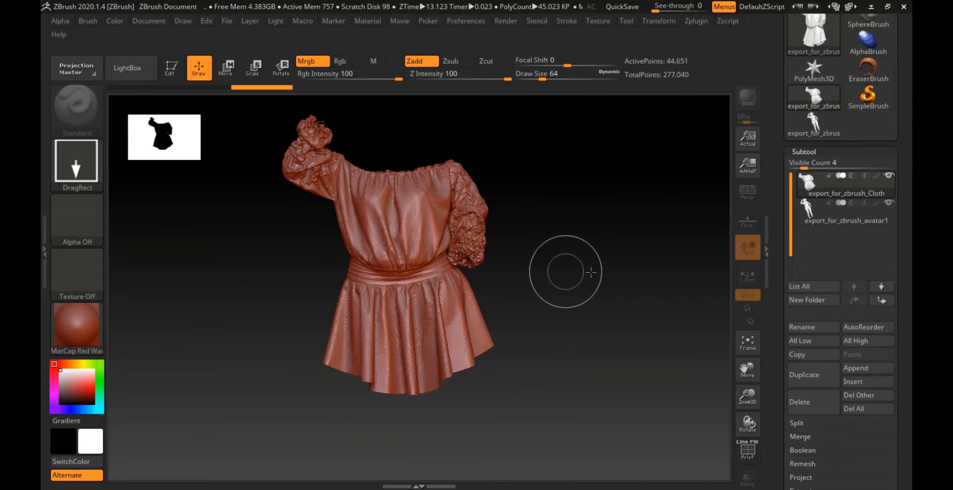
# - Select the avatar subtool, clear the canvas, redraw the dressed figure and enter Edit mode
pyautogui.click(837, 219)
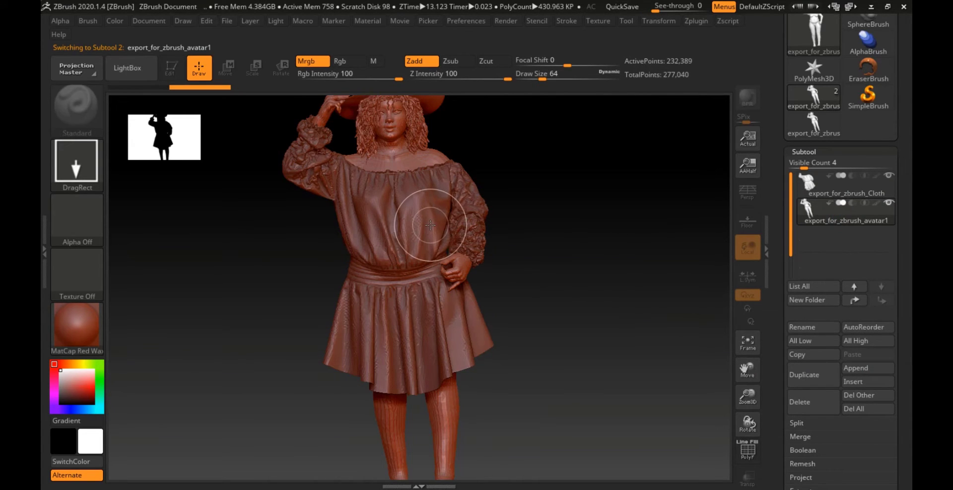
pyautogui.moveTo(447, 276); pyautogui.dragTo(443, 378)
pyautogui.hotkey('ctrl', 'n')
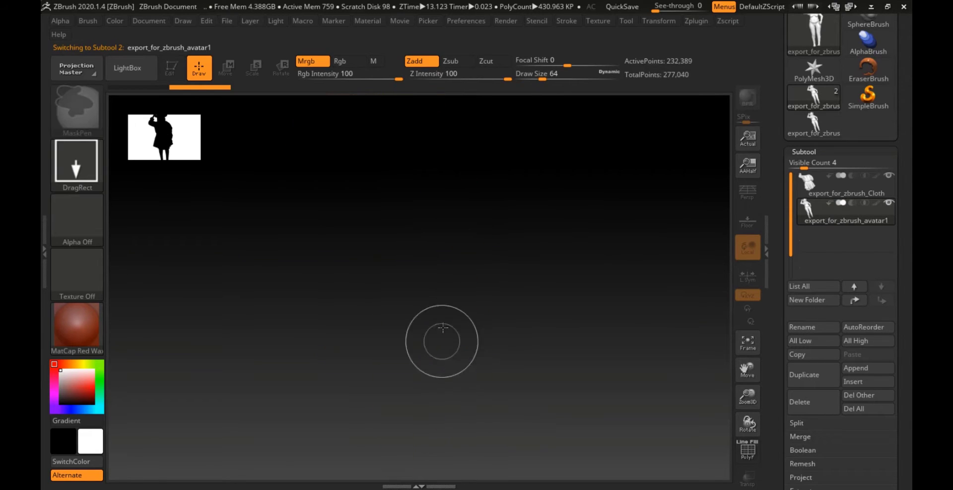
pyautogui.moveTo(442, 227); pyautogui.dragTo(438, 410)
pyautogui.press('t')
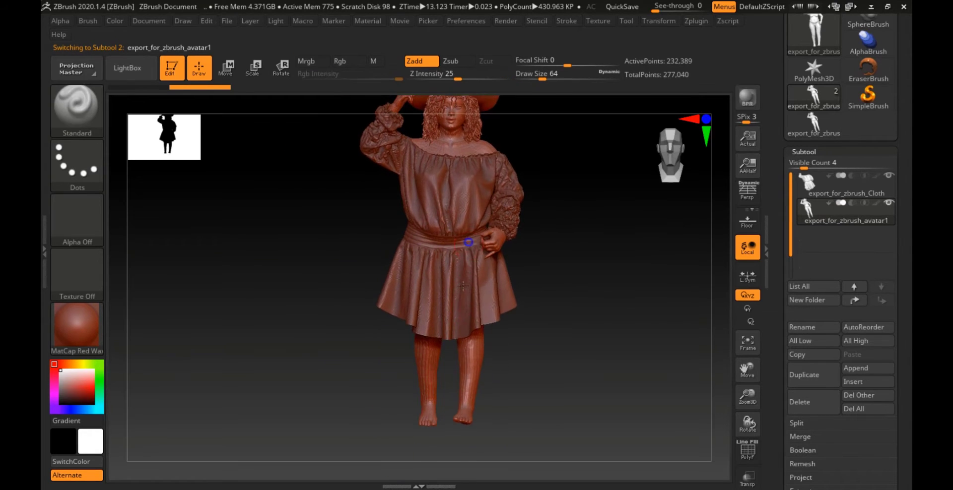
# - Select the cloth subtool and divide its geometry up to subdivision level 3
pyautogui.keyDown('alt'); pyautogui.moveTo(467, 241); pyautogui.dragTo(459, 342, button='right'); pyautogui.keyUp('alt')
pyautogui.moveTo(384, 261); pyautogui.dragTo(398, 268, button='right')
pyautogui.moveTo(397, 268)
pyautogui.keyDown('ctrl'); pyautogui.mouseDown(button='right')
pyautogui.moveTo(400, 342)
pyautogui.moveTo(362, 350)
pyautogui.mouseUp(button='right'); pyautogui.keyUp('ctrl')
pyautogui.keyDown('alt'); pyautogui.click(448, 382); pyautogui.keyUp('alt')
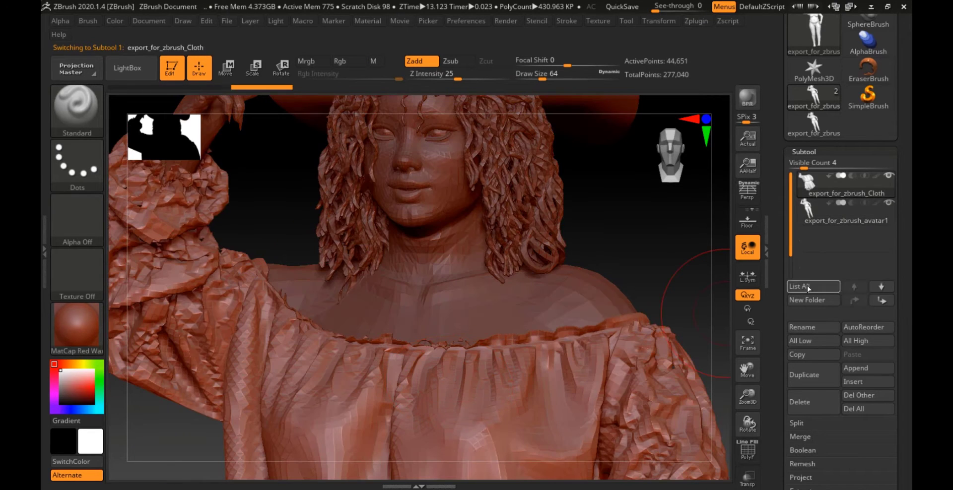
pyautogui.click(803, 152)
pyautogui.click(803, 164)
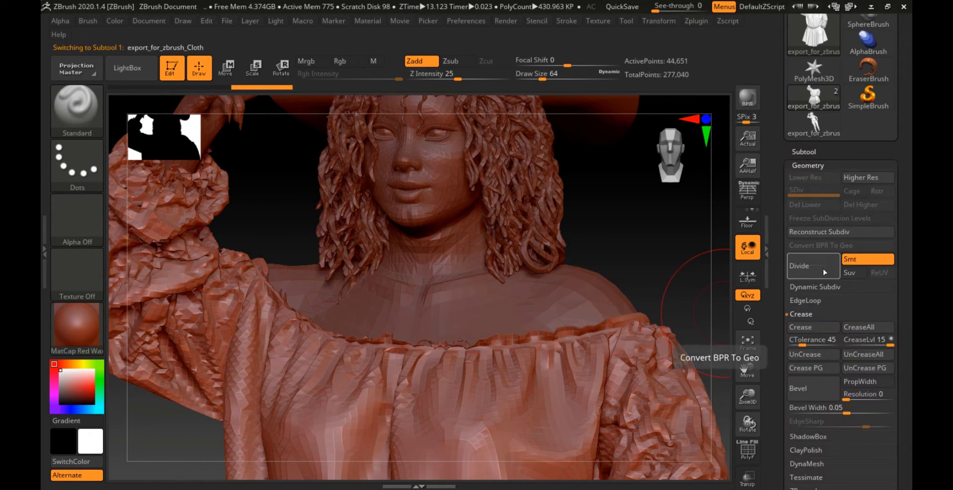
pyautogui.click(799, 266)
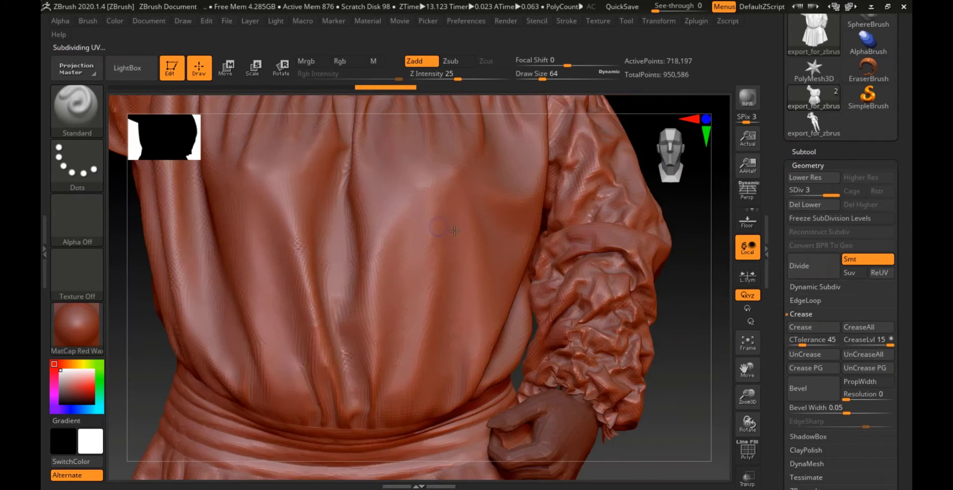
# - Try the MatCap Gray material on the model and settle on BasicMaterial
pyautogui.keyDown('alt'); pyautogui.moveTo(526, 358); pyautogui.dragTo(411, 131, button='right'); pyautogui.keyUp('alt')
pyautogui.click(88, 326)
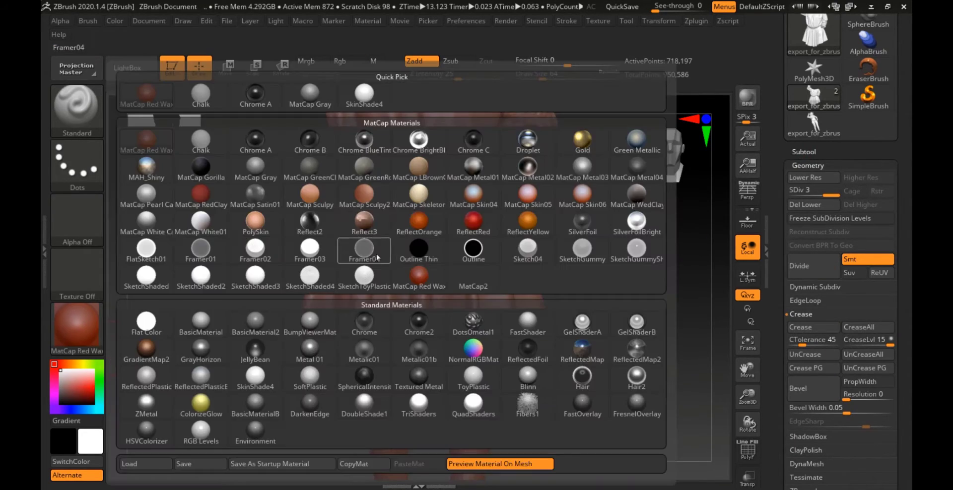
pyautogui.click(310, 94)
pyautogui.click(89, 314)
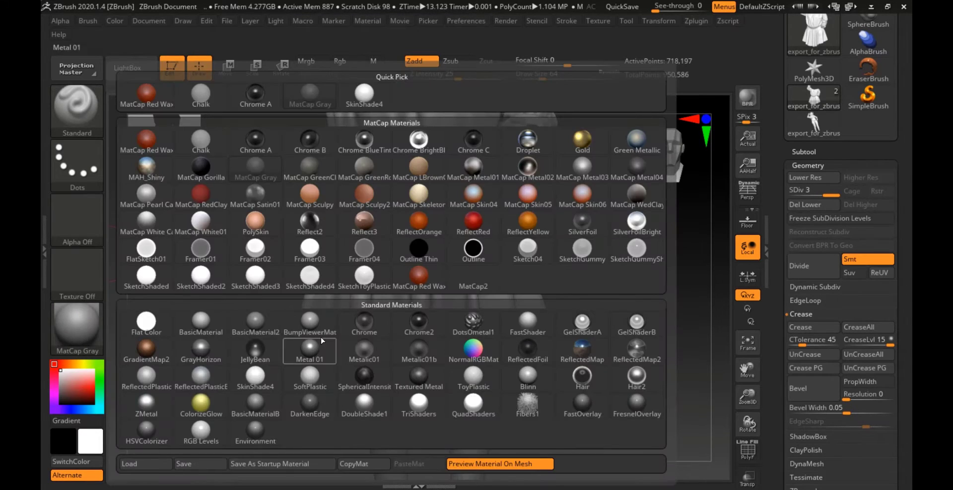
pyautogui.click(202, 332)
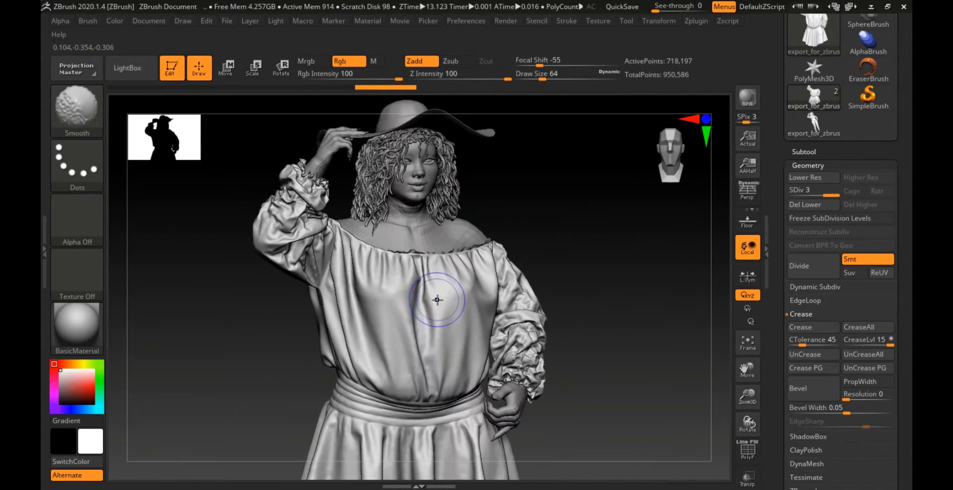
# - Turn on double-sided display for the cloth subtool in its display properties
pyautogui.keyDown('ctrl'); pyautogui.moveTo(436, 300); pyautogui.dragTo(442, 412, button='right'); pyautogui.keyUp('ctrl')
pyautogui.moveTo(529, 308)
pyautogui.keyDown('alt'); pyautogui.mouseDown(button='right')
pyautogui.moveTo(439, 340)
pyautogui.moveTo(489, 374)
pyautogui.mouseUp(button='right'); pyautogui.keyUp('alt')
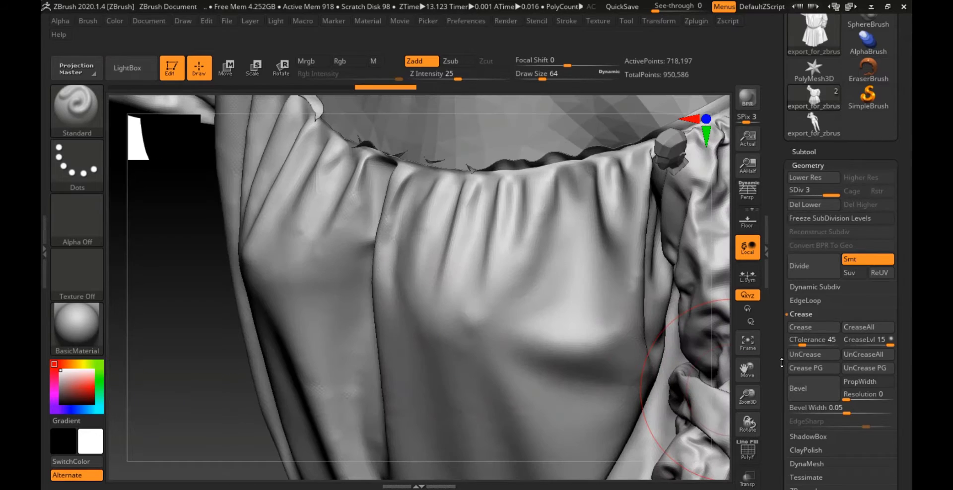
pyautogui.moveTo(781, 364); pyautogui.dragTo(810, 248)
pyautogui.click(800, 316)
pyautogui.moveTo(793, 361); pyautogui.dragTo(795, 445)
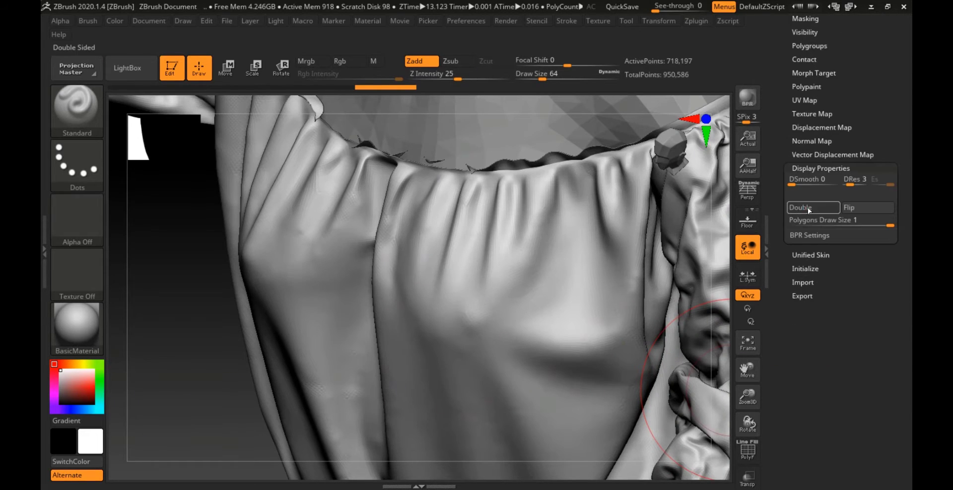
pyautogui.click(809, 209)
# - Examine the dress's neckline, bodice, waistband, skirt and sleeves from the front and back
pyautogui.moveTo(422, 254); pyautogui.dragTo(319, 272, button='right')
pyautogui.keyDown('ctrl'); pyautogui.moveTo(319, 272); pyautogui.dragTo(501, 164, button='right'); pyautogui.keyUp('ctrl')
pyautogui.moveTo(536, 268); pyautogui.dragTo(512, 277, button='right')
pyautogui.keyDown('ctrl'); pyautogui.moveTo(512, 277); pyautogui.dragTo(449, 203, button='right'); pyautogui.keyUp('ctrl')
pyautogui.moveTo(450, 204); pyautogui.dragTo(392, 360, button='right')
pyautogui.moveTo(392, 360)
pyautogui.keyDown('ctrl'); pyautogui.mouseDown(button='right')
pyautogui.moveTo(398, 333)
pyautogui.moveTo(403, 369)
pyautogui.mouseUp(button='right'); pyautogui.keyUp('ctrl')
pyautogui.keyDown('alt'); pyautogui.moveTo(404, 369); pyautogui.dragTo(420, 422, button='right'); pyautogui.keyUp('alt')
pyautogui.keyDown('alt'); pyautogui.moveTo(419, 421); pyautogui.dragTo(428, 235, button='right'); pyautogui.keyUp('alt')
pyautogui.moveTo(428, 236); pyautogui.dragTo(407, 243, button='right')
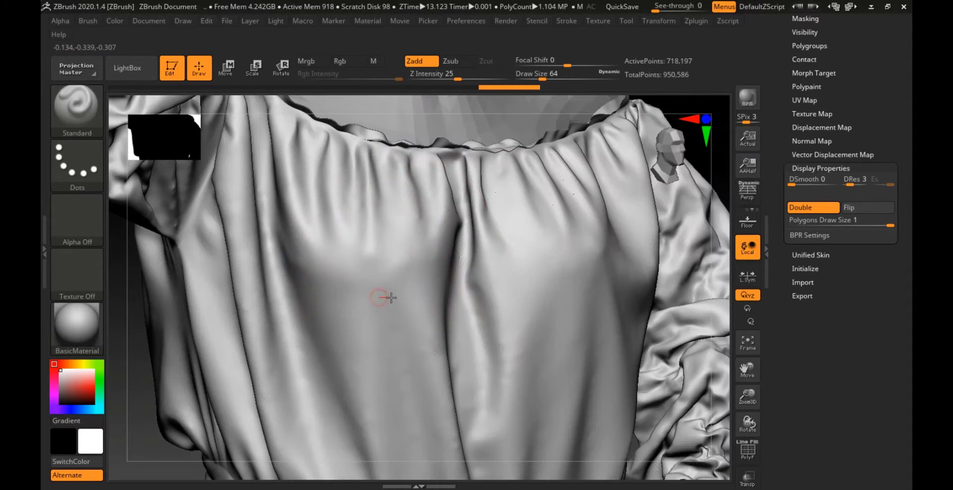
pyautogui.keyDown('ctrl'); pyautogui.moveTo(496, 319); pyautogui.dragTo(484, 268, button='right'); pyautogui.keyUp('ctrl')
pyautogui.keyDown('alt'); pyautogui.moveTo(484, 268); pyautogui.dragTo(404, 155, button='right'); pyautogui.keyUp('alt')
pyautogui.moveTo(213, 307); pyautogui.dragTo(459, 283)
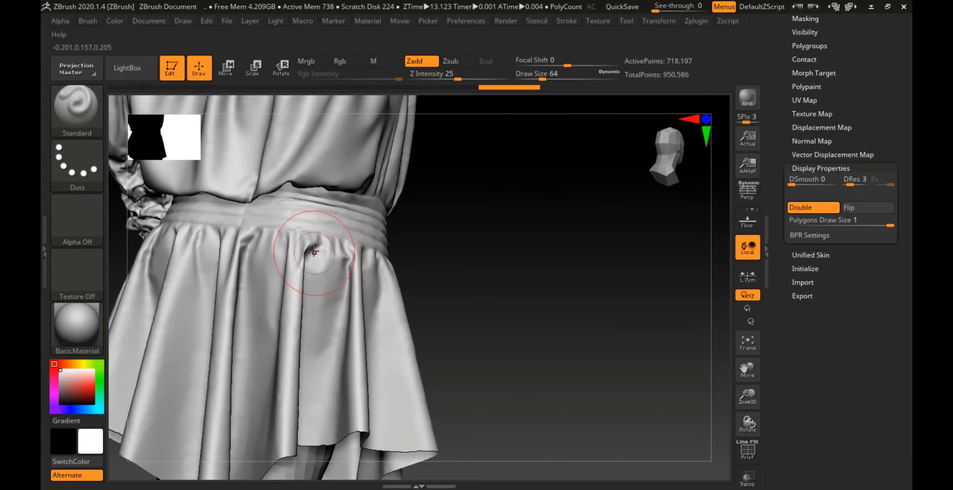
pyautogui.moveTo(301, 271); pyautogui.dragTo(343, 421, button='right')
pyautogui.moveTo(367, 336)
pyautogui.mouseDown(button='right')
pyautogui.moveTo(449, 333)
pyautogui.moveTo(366, 292)
pyautogui.mouseUp(button='right')
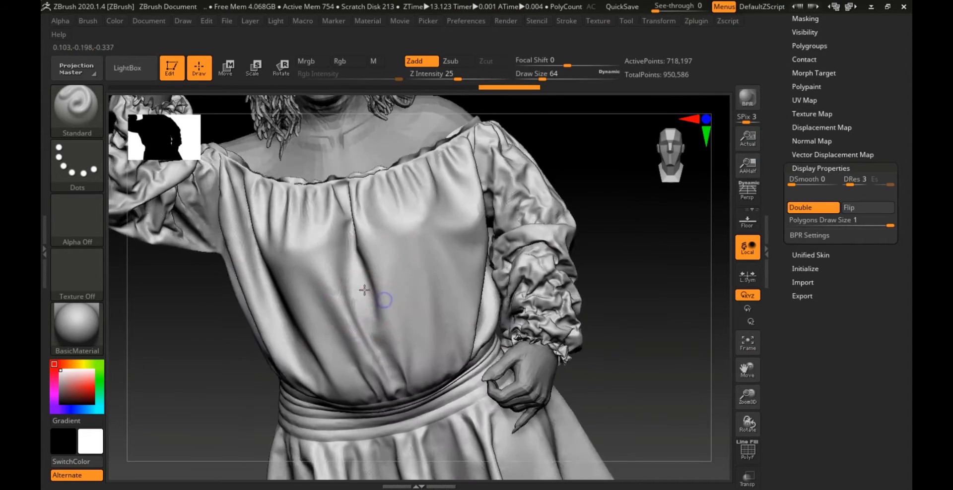
# - Switch to the XMD master cloth brush with the DragRect stroke and frame the skirt's hem
pyautogui.press('b')
pyautogui.moveTo(575, 362)
pyautogui.mouseDown(button='right')
pyautogui.moveTo(502, 298)
pyautogui.moveTo(528, 358)
pyautogui.moveTo(492, 266)
pyautogui.moveTo(411, 304)
pyautogui.moveTo(477, 298)
pyautogui.moveTo(585, 315)
pyautogui.moveTo(470, 330)
pyautogui.moveTo(480, 336)
pyautogui.moveTo(474, 241)
pyautogui.moveTo(506, 351)
pyautogui.moveTo(391, 267)
pyautogui.moveTo(383, 233)
pyautogui.mouseUp(button='right')
pyautogui.keyDown('alt'); pyautogui.moveTo(383, 233); pyautogui.dragTo(431, 387, button='right'); pyautogui.keyUp('alt')
pyautogui.keyDown('alt'); pyautogui.moveTo(431, 387); pyautogui.dragTo(342, 342, button='right'); pyautogui.keyUp('alt')
# - Set the cloth subtool's subdivision level to 1 in its geometry settings
pyautogui.moveTo(795, 66); pyautogui.dragTo(794, 151)
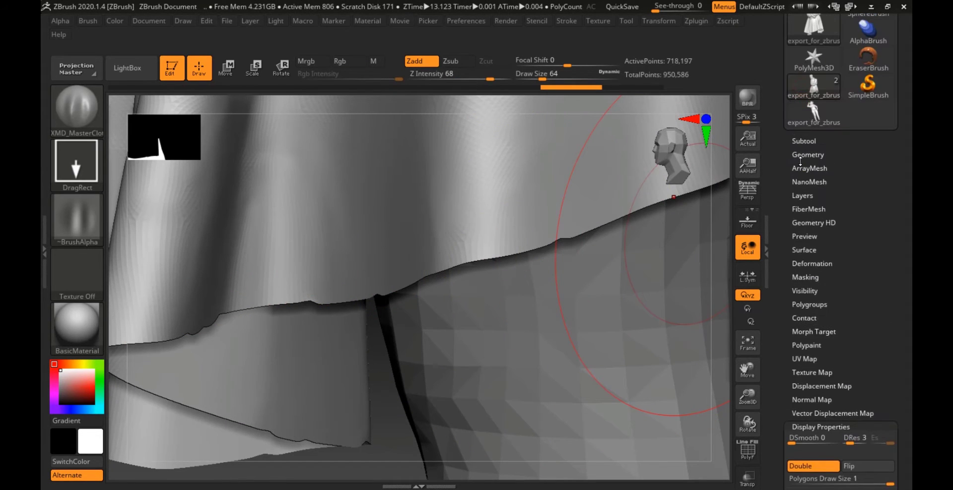
pyautogui.click(800, 155)
pyautogui.moveTo(814, 180); pyautogui.dragTo(792, 182)
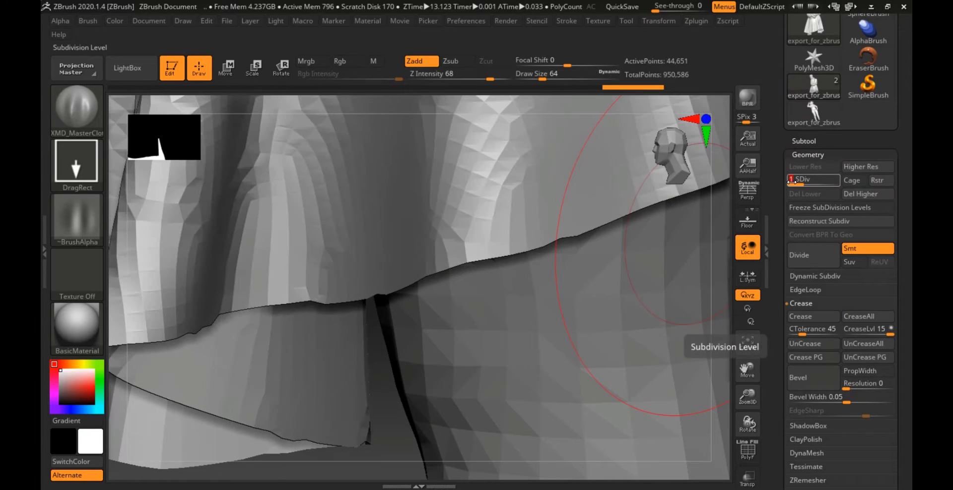
# - Delete the cloth subtool's higher subdivision levels and divide the mesh back up to level 3
pyautogui.click(868, 193)
pyautogui.keyDown('ctrl'); pyautogui.moveTo(425, 238); pyautogui.dragTo(400, 228, button='right'); pyautogui.keyUp('ctrl')
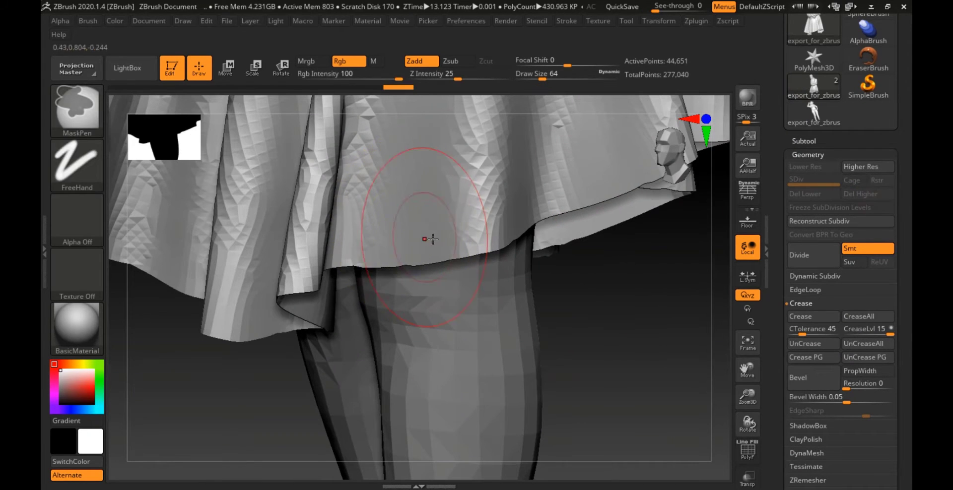
pyautogui.click(811, 256)
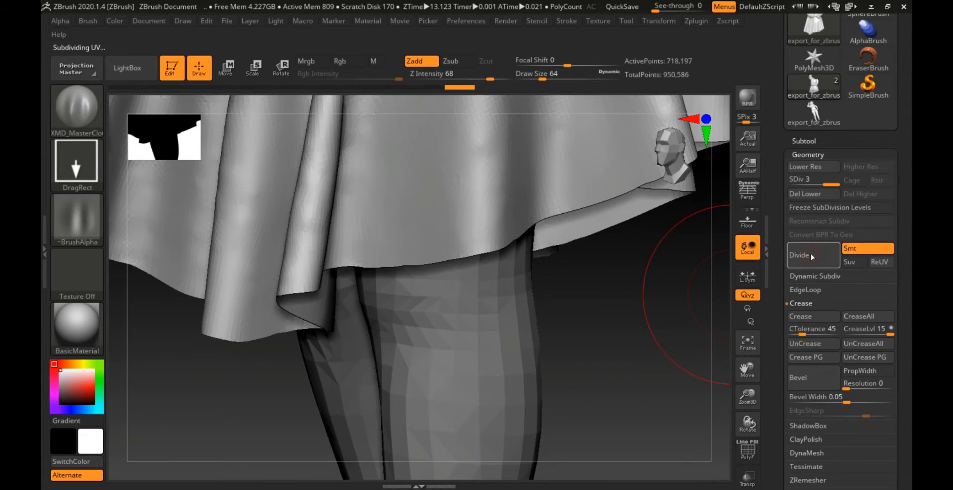
# - Set the XMD master cloth brush to the Dots stroke with a Z intensity of 4
pyautogui.keyDown('alt'); pyautogui.moveTo(337, 119); pyautogui.dragTo(397, 476, button='right'); pyautogui.keyUp('alt')
pyautogui.keyDown('alt'); pyautogui.moveTo(367, 164); pyautogui.dragTo(371, 397, button='right'); pyautogui.keyUp('alt')
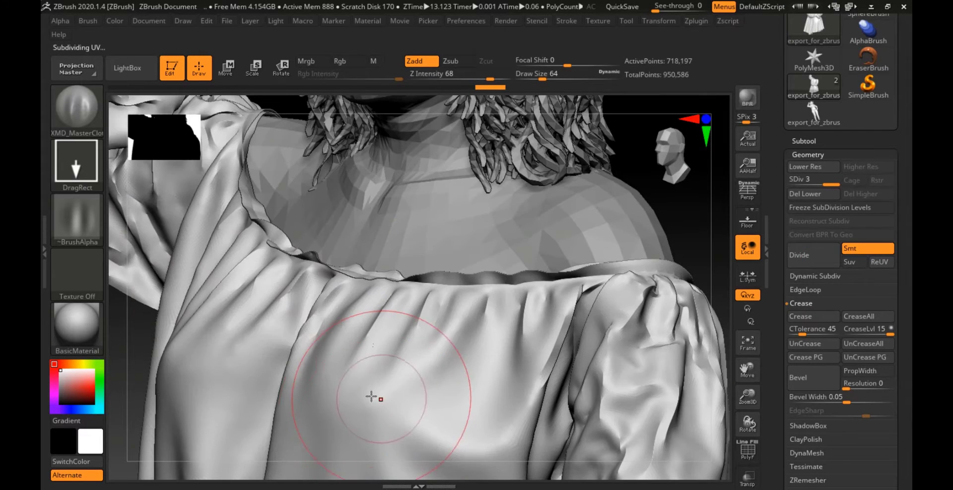
pyautogui.click(77, 162)
pyautogui.click(140, 171)
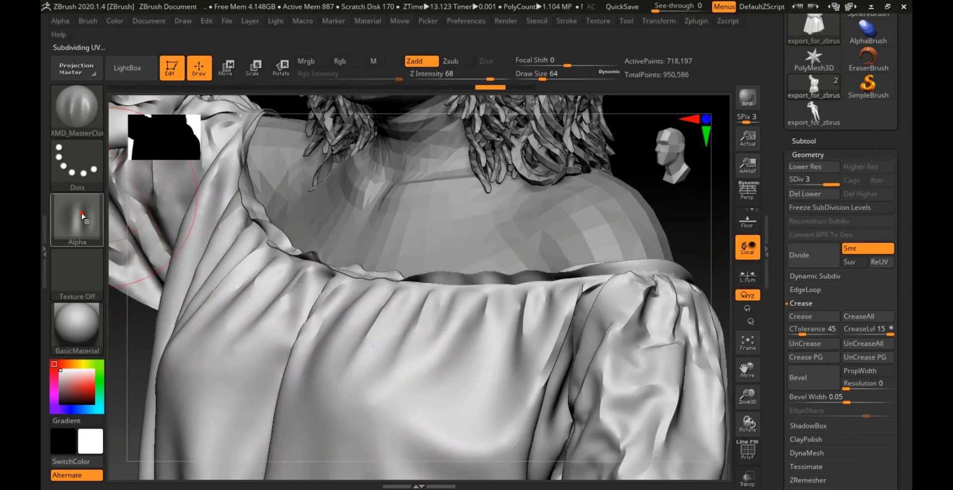
pyautogui.click(81, 213)
pyautogui.click(79, 213)
pyautogui.press('space')
pyautogui.click(367, 331)
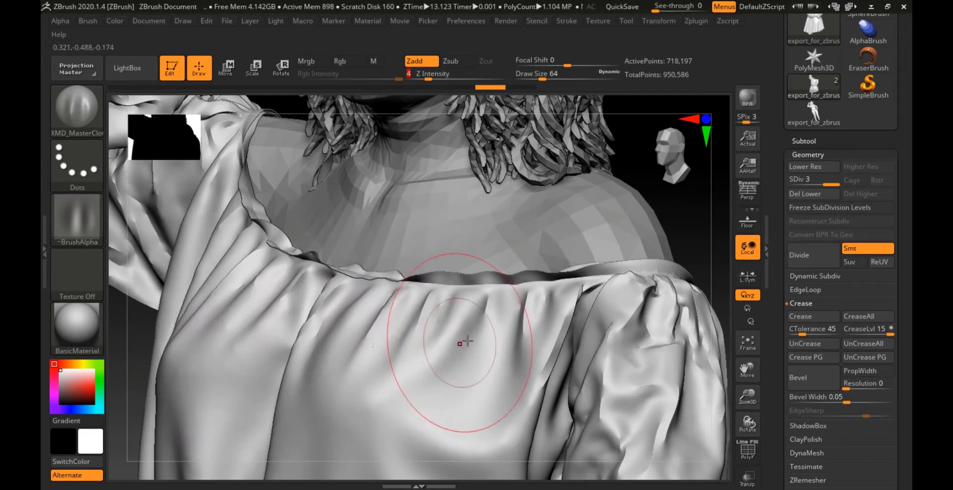
# - Brush soft folds into the bodice from the neckline to the waistband, using a draw size of 77
pyautogui.moveTo(467, 342); pyautogui.dragTo(390, 404)
pyautogui.moveTo(389, 404)
pyautogui.keyDown('alt'); pyautogui.mouseDown(button='right')
pyautogui.moveTo(400, 276)
pyautogui.moveTo(328, 332)
pyautogui.moveTo(476, 248)
pyautogui.mouseUp(button='right'); pyautogui.keyUp('alt')
pyautogui.press('space')
pyautogui.click(463, 158)
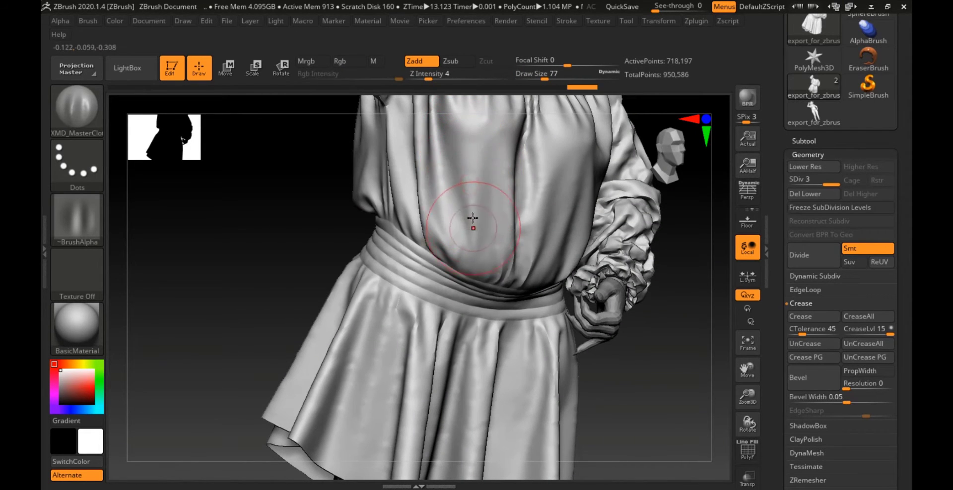
pyautogui.moveTo(475, 238); pyautogui.dragTo(469, 158)
pyautogui.keyDown('alt'); pyautogui.moveTo(468, 158); pyautogui.dragTo(430, 260, button='right'); pyautogui.keyUp('alt')
pyautogui.moveTo(403, 231); pyautogui.dragTo(433, 392)
# - Brush gathered folds below the neckline beside the raised arm's shoulder
pyautogui.keyDown('alt'); pyautogui.moveTo(393, 217); pyautogui.dragTo(389, 370, button='right'); pyautogui.keyUp('alt')
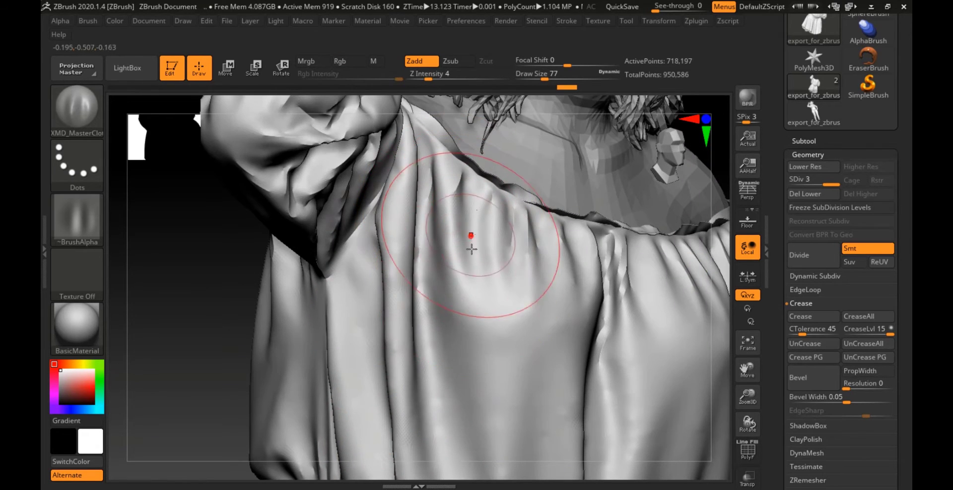
pyautogui.moveTo(472, 249); pyautogui.dragTo(474, 293)
pyautogui.moveTo(484, 259); pyautogui.dragTo(544, 245, button='right')
pyautogui.moveTo(535, 218); pyautogui.dragTo(513, 281)
# - Set the draw size to 51 and brush upward folds below the middle of the neckline
pyautogui.press('space')
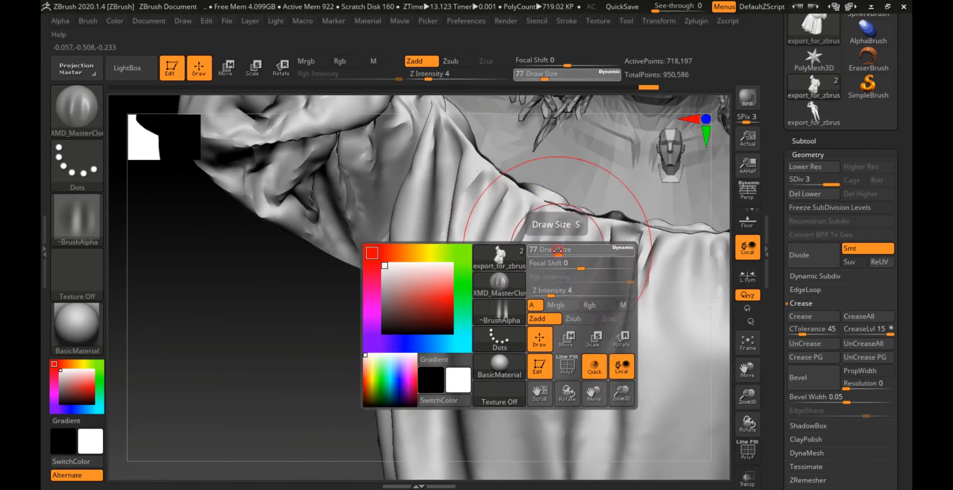
pyautogui.moveTo(563, 250); pyautogui.dragTo(556, 250)
pyautogui.moveTo(561, 333)
pyautogui.keyDown('alt'); pyautogui.mouseDown(button='right')
pyautogui.moveTo(522, 212)
pyautogui.moveTo(484, 173)
pyautogui.mouseUp(button='right'); pyautogui.keyUp('alt')
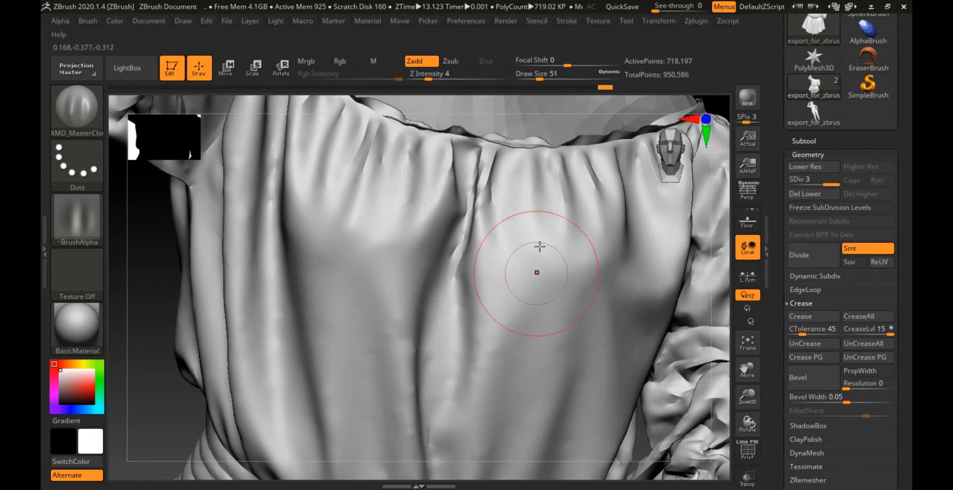
pyautogui.moveTo(540, 247); pyautogui.dragTo(538, 201)
# - Set the Z intensity to 7, brush further gathers under the neckline, and undo the last stroke
pyautogui.press('space')
pyautogui.moveTo(521, 266); pyautogui.dragTo(528, 267)
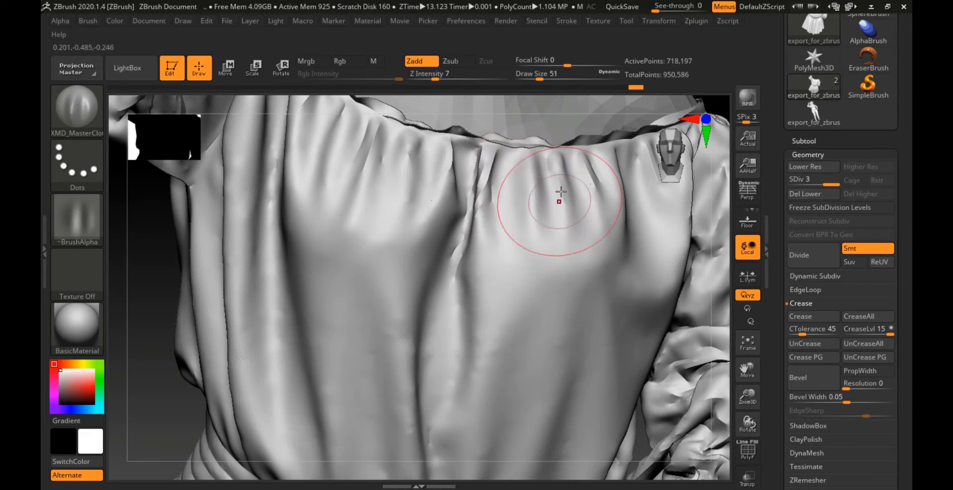
pyautogui.moveTo(631, 248); pyautogui.dragTo(626, 189)
pyautogui.moveTo(615, 248)
pyautogui.mouseDown(button='right')
pyautogui.moveTo(525, 241)
pyautogui.moveTo(506, 228)
pyautogui.mouseUp(button='right')
pyautogui.moveTo(503, 226); pyautogui.dragTo(503, 164)
pyautogui.moveTo(527, 229)
pyautogui.mouseDown()
pyautogui.moveTo(540, 160)
pyautogui.moveTo(532, 183)
pyautogui.mouseUp()
pyautogui.hotkey('ctrl', 'z')
# - Try brushing folds into the puffed sleeve of the lowered arm
pyautogui.moveTo(568, 283); pyautogui.dragTo(522, 296, button='right')
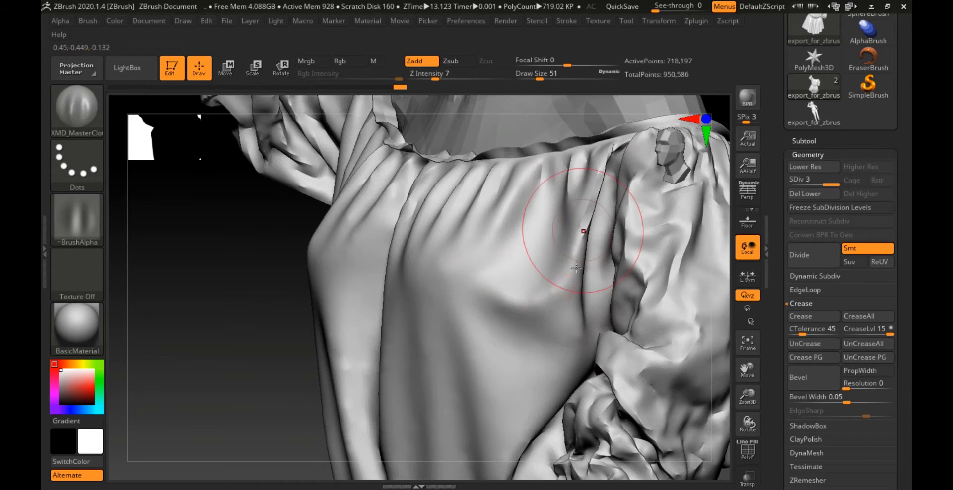
pyautogui.keyDown('alt'); pyautogui.moveTo(581, 253); pyautogui.dragTo(397, 224, button='right'); pyautogui.keyUp('alt')
pyautogui.moveTo(551, 223)
pyautogui.mouseDown(button='right')
pyautogui.moveTo(501, 209)
pyautogui.moveTo(515, 159)
pyautogui.mouseUp(button='right')
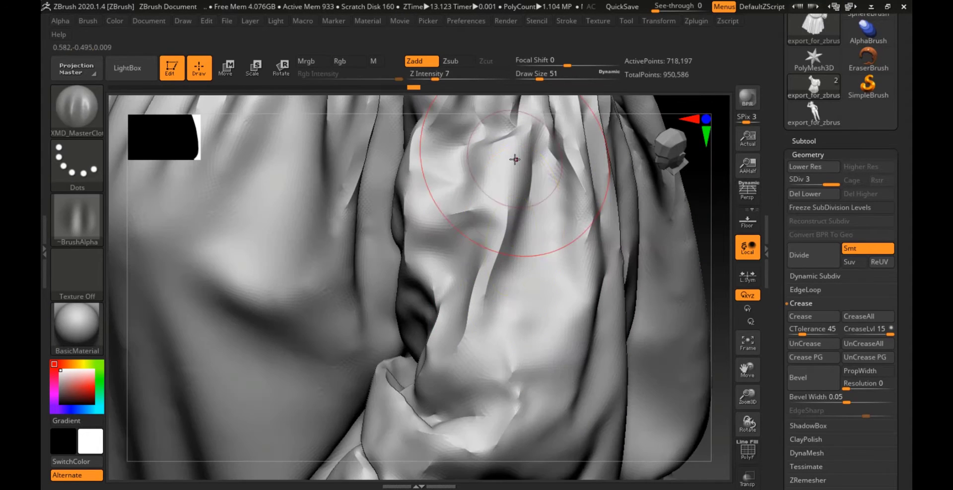
pyautogui.moveTo(504, 219); pyautogui.dragTo(504, 216, button='right')
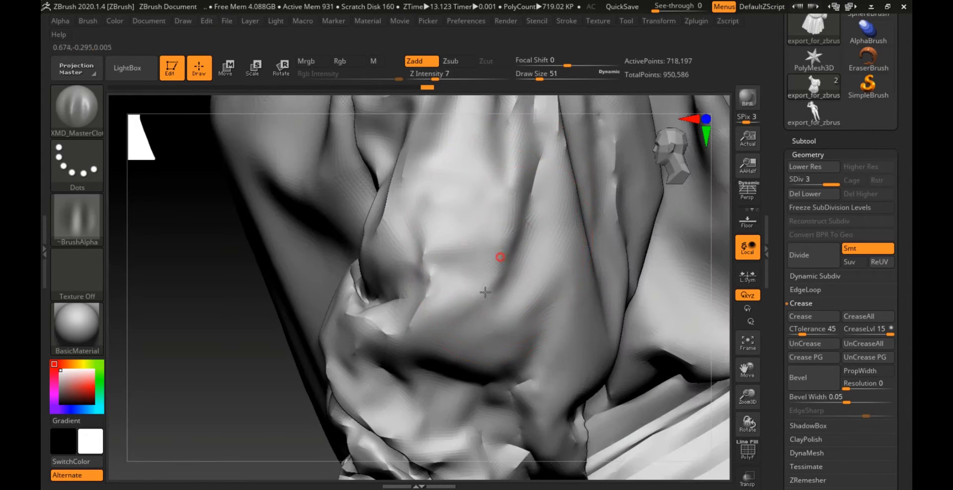
pyautogui.moveTo(485, 293); pyautogui.dragTo(554, 309)
pyautogui.moveTo(490, 302); pyautogui.dragTo(501, 262, button='right')
pyautogui.moveTo(831, 183); pyautogui.dragTo(795, 184)
pyautogui.click(850, 197)
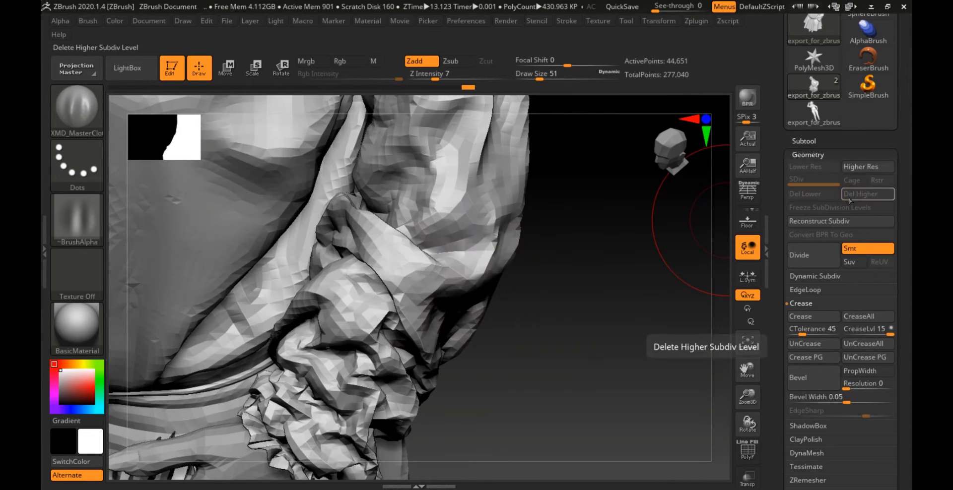
pyautogui.click(808, 251)
pyautogui.hotkey('ctrl', 'z')
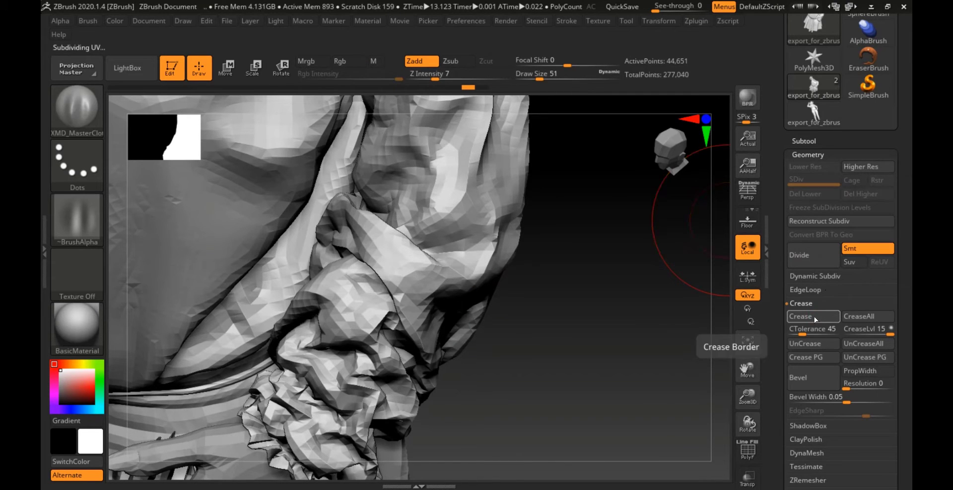
pyautogui.hotkey('ctrl', 'd')
pyautogui.hotkey('ctrl', 'd')
pyautogui.hotkey('ctrl', 'z')
pyautogui.hotkey('ctrl', 'z')
pyautogui.hotkey('ctrl', 'z')
pyautogui.hotkey('ctrl', 'z')
pyautogui.hotkey('ctrl', 'z')
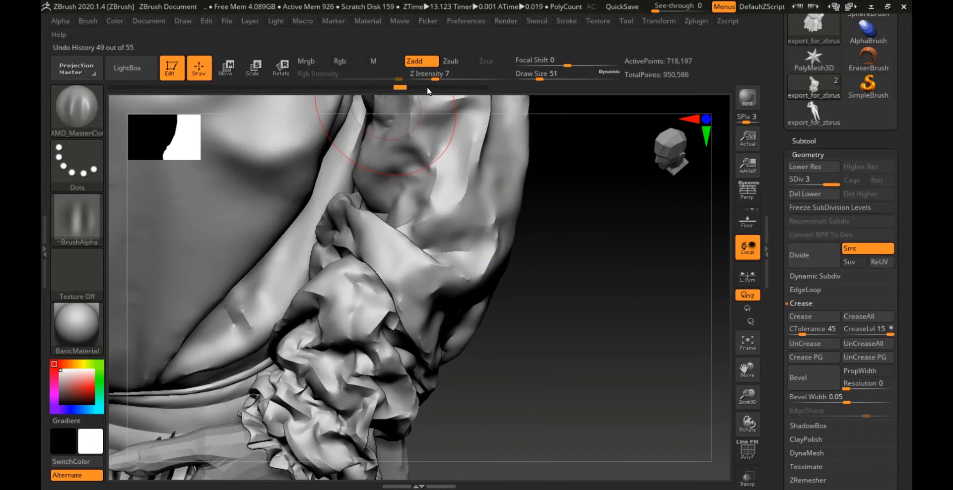
pyautogui.moveTo(208, 92); pyautogui.dragTo(162, 92)
# - Brush additional folds around the upper sleeve and the adjoining bodice fabric
pyautogui.keyDown('alt'); pyautogui.moveTo(318, 109); pyautogui.dragTo(405, 307, button='right'); pyautogui.keyUp('alt')
pyautogui.moveTo(421, 302)
pyautogui.mouseDown()
pyautogui.moveTo(400, 323)
pyautogui.moveTo(428, 342)
pyautogui.mouseUp()
pyautogui.click(397, 378)
pyautogui.moveTo(494, 286); pyautogui.dragTo(502, 355)
pyautogui.moveTo(253, 191)
pyautogui.mouseDown(button='right')
pyautogui.moveTo(293, 236)
pyautogui.moveTo(526, 327)
pyautogui.mouseUp(button='right')
pyautogui.moveTo(539, 303); pyautogui.dragTo(527, 362)
pyautogui.moveTo(489, 325); pyautogui.dragTo(444, 354)
# - Brush diagonal folds down the bodice's side toward the waistband
pyautogui.moveTo(377, 271)
pyautogui.keyDown('alt'); pyautogui.mouseDown(button='right')
pyautogui.moveTo(487, 299)
pyautogui.moveTo(459, 248)
pyautogui.mouseUp(button='right'); pyautogui.keyUp('alt')
pyautogui.moveTo(501, 192); pyautogui.dragTo(485, 272)
pyautogui.moveTo(534, 201); pyautogui.dragTo(507, 242)
pyautogui.moveTo(563, 202); pyautogui.dragTo(533, 264)
pyautogui.moveTo(486, 110); pyautogui.dragTo(445, 181)
pyautogui.moveTo(438, 151); pyautogui.dragTo(400, 225)
# - Smooth the deep folds on the bodice's side just above the waistband
pyautogui.moveTo(363, 378); pyautogui.dragTo(444, 313, button='right')
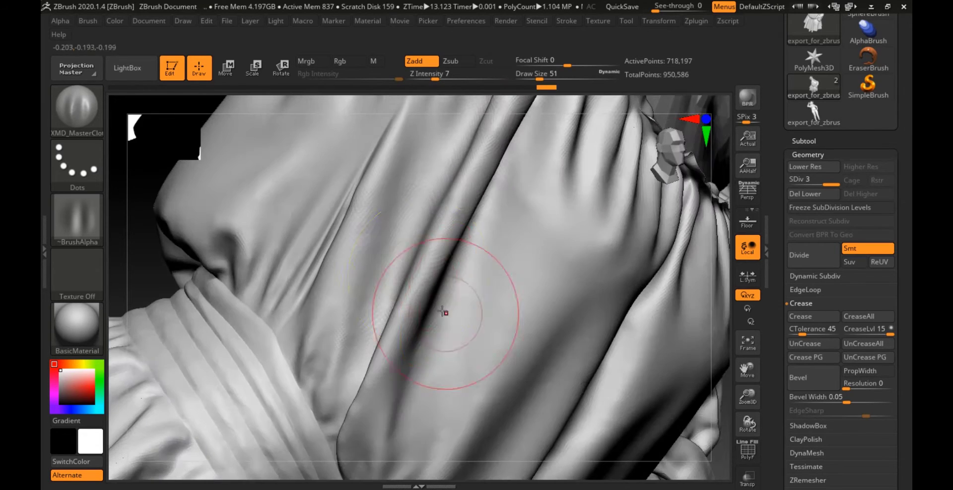
pyautogui.keyDown('shift'); pyautogui.moveTo(445, 312); pyautogui.dragTo(422, 348); pyautogui.keyUp('shift')
pyautogui.moveTo(422, 348)
pyautogui.keyDown('alt'); pyautogui.mouseDown(button='right')
pyautogui.moveTo(355, 282)
pyautogui.moveTo(347, 325)
pyautogui.mouseUp(button='right'); pyautogui.keyUp('alt')
pyautogui.keyDown('shift'); pyautogui.moveTo(347, 325); pyautogui.dragTo(336, 276); pyautogui.keyUp('shift')
# - Set the draw size to 33, try small creases where the bodice meets the waistband, and undo the last stroke
pyautogui.moveTo(336, 275); pyautogui.dragTo(350, 292, button='right')
pyautogui.press('space')
pyautogui.moveTo(349, 293); pyautogui.dragTo(329, 293)
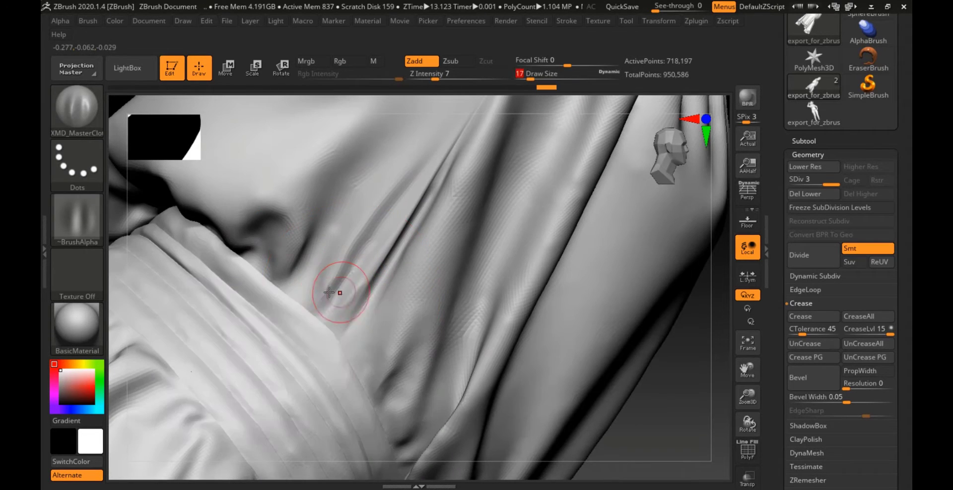
pyautogui.press('space')
pyautogui.moveTo(271, 280); pyautogui.dragTo(277, 278)
pyautogui.moveTo(287, 233); pyautogui.dragTo(249, 235)
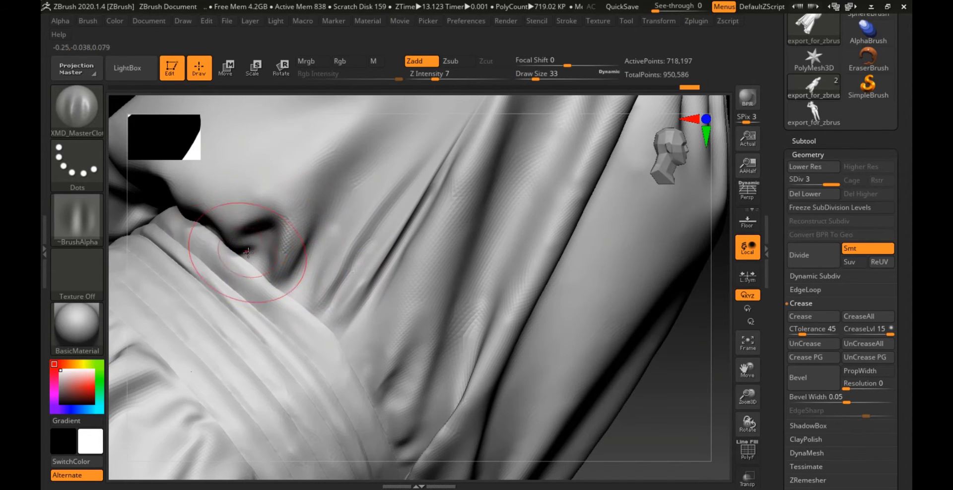
pyautogui.hotkey('ctrl', 'z')
# - Smooth and brush small gathers along the bodice's lower edge from the side to the front
pyautogui.moveTo(293, 218)
pyautogui.mouseDown(button='right')
pyautogui.moveTo(324, 202)
pyautogui.moveTo(263, 144)
pyautogui.mouseUp(button='right')
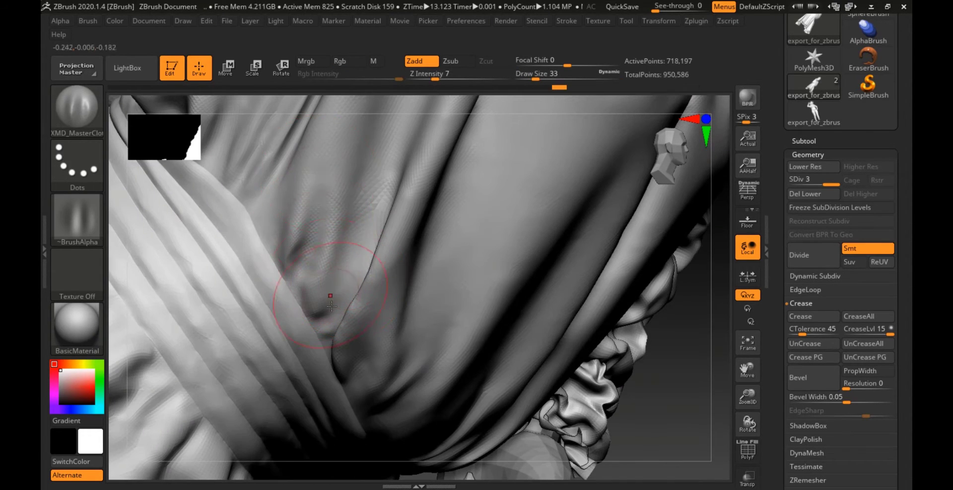
pyautogui.moveTo(332, 306); pyautogui.dragTo(447, 328, button='right')
pyautogui.moveTo(470, 368)
pyautogui.mouseDown(button='right')
pyautogui.moveTo(415, 236)
pyautogui.moveTo(435, 287)
pyautogui.mouseUp(button='right')
pyautogui.keyDown('shift'); pyautogui.moveTo(435, 287); pyautogui.dragTo(432, 302); pyautogui.keyUp('shift')
pyautogui.moveTo(546, 303)
pyautogui.mouseDown(button='right')
pyautogui.moveTo(606, 299)
pyautogui.moveTo(571, 295)
pyautogui.mouseUp(button='right')
pyautogui.keyDown('alt'); pyautogui.moveTo(293, 243); pyautogui.dragTo(477, 248, button='right'); pyautogui.keyUp('alt')
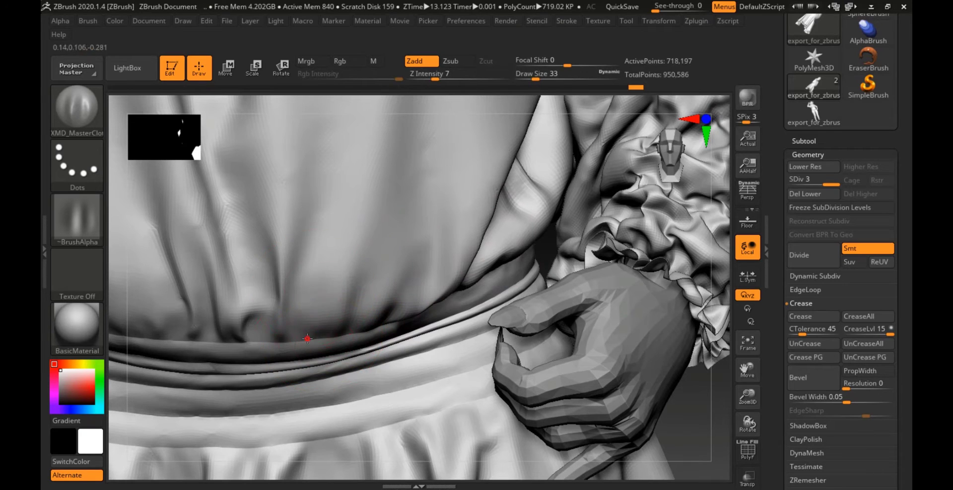
pyautogui.moveTo(335, 319); pyautogui.dragTo(362, 266)
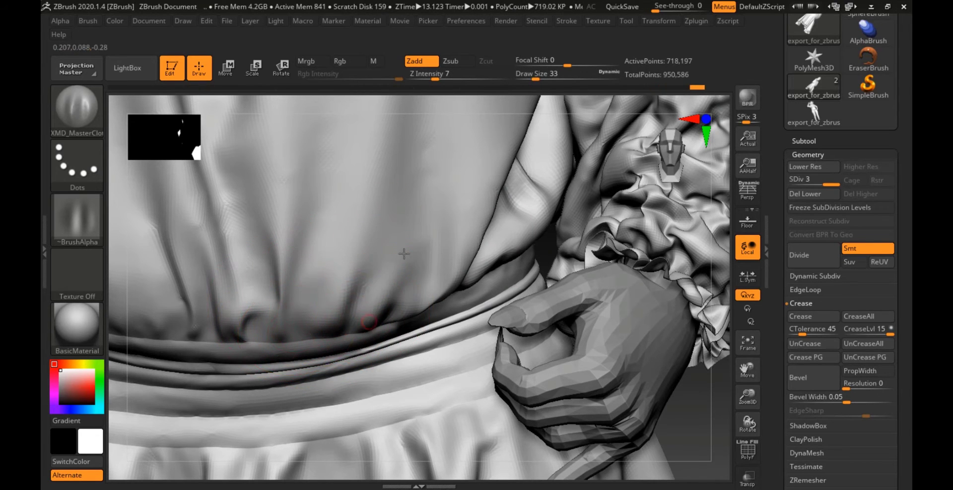
# - Set the draw size to 54 and brush gathers into the front of the skirt below the waistband
pyautogui.keyDown('ctrl'); pyautogui.moveTo(439, 293); pyautogui.dragTo(430, 209, button='right'); pyautogui.keyUp('ctrl')
pyautogui.keyDown('alt'); pyautogui.moveTo(422, 387); pyautogui.dragTo(358, 370, button='right'); pyautogui.keyUp('alt')
pyautogui.press('space')
pyautogui.moveTo(368, 237); pyautogui.dragTo(374, 237)
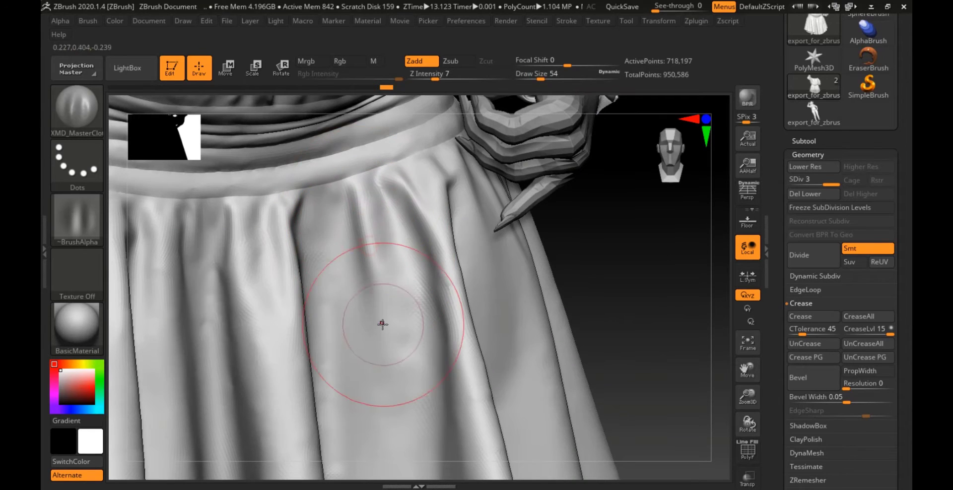
pyautogui.moveTo(382, 325)
pyautogui.mouseDown(button='right')
pyautogui.moveTo(356, 236)
pyautogui.moveTo(264, 219)
pyautogui.mouseUp(button='right')
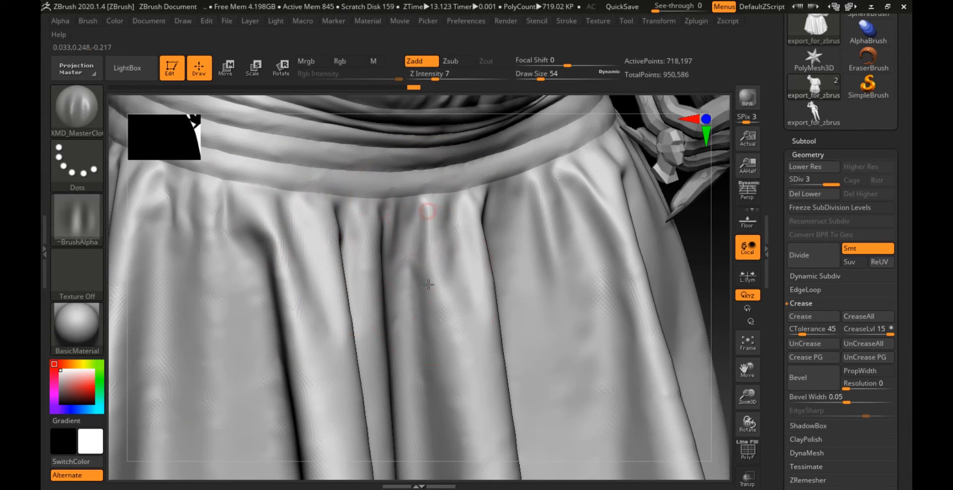
# - Brush matching gathers under the waistband around the skirt's side and back
pyautogui.moveTo(466, 264); pyautogui.dragTo(369, 200, button='right')
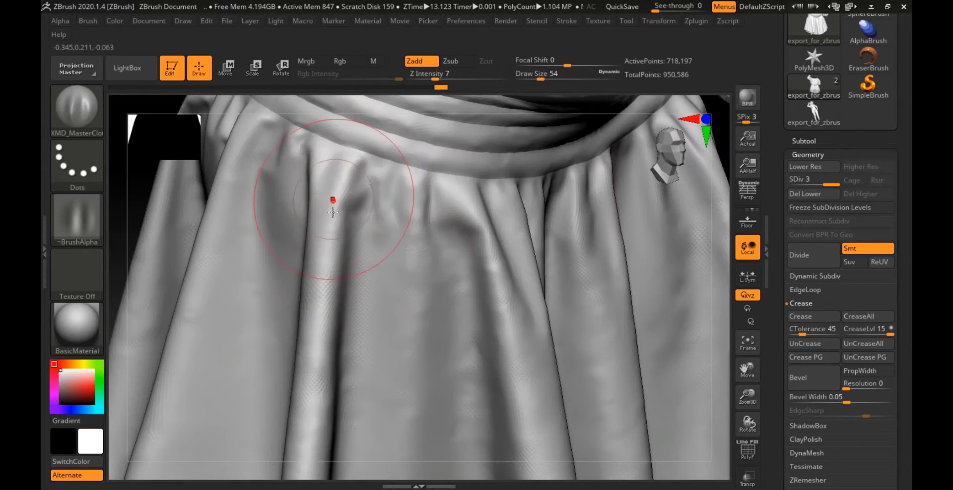
pyautogui.moveTo(443, 199)
pyautogui.mouseDown(button='right')
pyautogui.moveTo(238, 227)
pyautogui.moveTo(486, 180)
pyautogui.mouseUp(button='right')
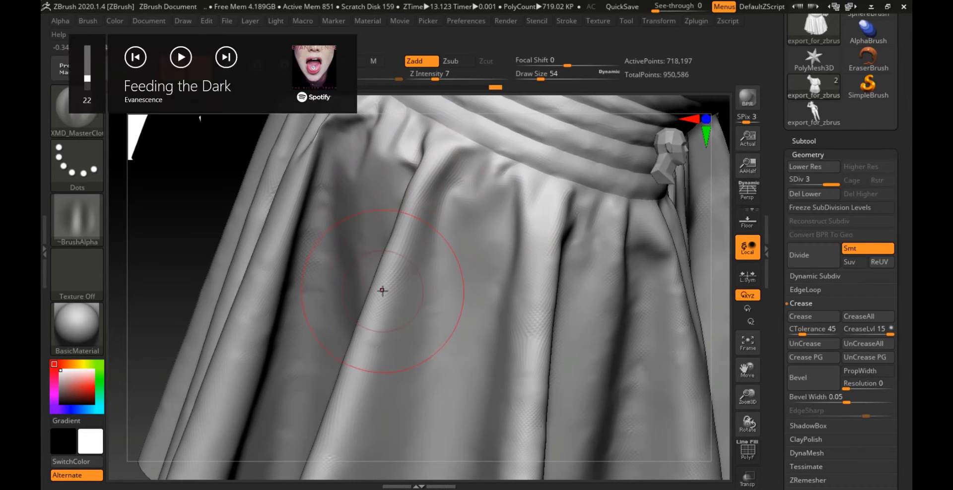
pyautogui.moveTo(423, 253); pyautogui.dragTo(405, 211, button='right')
pyautogui.moveTo(321, 319)
pyautogui.mouseDown(button='right')
pyautogui.moveTo(348, 248)
pyautogui.moveTo(291, 215)
pyautogui.moveTo(351, 190)
pyautogui.mouseUp(button='right')
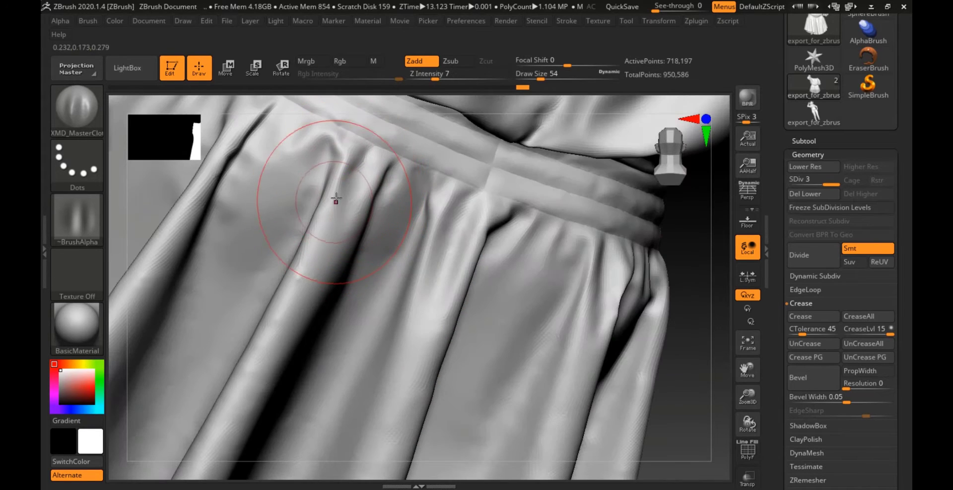
# - Check the full dress and cuff, and set the cloth subtool's subdivision level to 2
pyautogui.moveTo(354, 257); pyautogui.dragTo(282, 325, button='right')
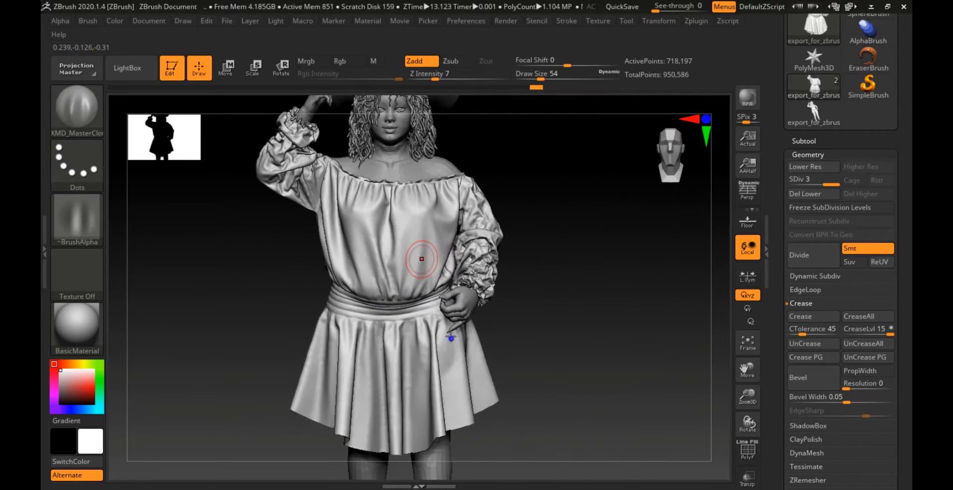
pyautogui.moveTo(422, 259); pyautogui.dragTo(511, 447, button='right')
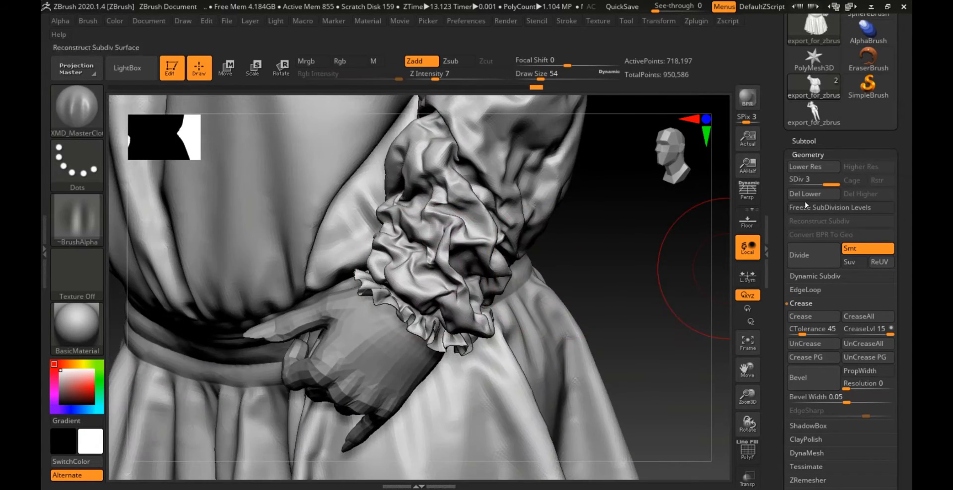
pyautogui.moveTo(811, 184); pyautogui.dragTo(809, 185)
# - Examine the dress's sleeves, bodice and skirt folds from several angles at the lowered subdivision level
pyautogui.keyDown('alt'); pyautogui.moveTo(515, 182); pyautogui.dragTo(422, 254, button='right'); pyautogui.keyUp('alt')
pyautogui.moveTo(422, 253)
pyautogui.keyDown('ctrl'); pyautogui.mouseDown(button='right')
pyautogui.moveTo(439, 308)
pyautogui.moveTo(476, 258)
pyautogui.moveTo(497, 254)
pyautogui.moveTo(400, 238)
pyautogui.moveTo(410, 265)
pyautogui.mouseUp(button='right'); pyautogui.keyUp('ctrl')
pyautogui.keyDown('alt'); pyautogui.click(350, 149); pyautogui.keyUp('alt')
pyautogui.keyDown('alt'); pyautogui.click(349, 204); pyautogui.keyUp('alt')
pyautogui.moveTo(410, 265); pyautogui.dragTo(466, 407, button='right')
pyautogui.keyDown('alt'); pyautogui.click(427, 213); pyautogui.keyUp('alt')
pyautogui.keyDown('alt'); pyautogui.click(407, 274); pyautogui.keyUp('alt')
pyautogui.keyDown('alt'); pyautogui.moveTo(466, 407); pyautogui.dragTo(463, 209, button='right'); pyautogui.keyUp('alt')
pyautogui.keyDown('ctrl'); pyautogui.moveTo(442, 281); pyautogui.dragTo(421, 279, button='right'); pyautogui.keyUp('ctrl')
pyautogui.keyDown('ctrl'); pyautogui.moveTo(422, 278); pyautogui.dragTo(457, 224, button='right'); pyautogui.keyUp('ctrl')
pyautogui.keyDown('alt'); pyautogui.moveTo(457, 223); pyautogui.dragTo(471, 293, button='right'); pyautogui.keyUp('alt')
# - Export the cloth subtool as an FBX 2019 file into the Shiring shirt folder, replacing "zbrush_Cloth" in the file name with "sub"
pyautogui.moveTo(773, 164); pyautogui.dragTo(762, 264)
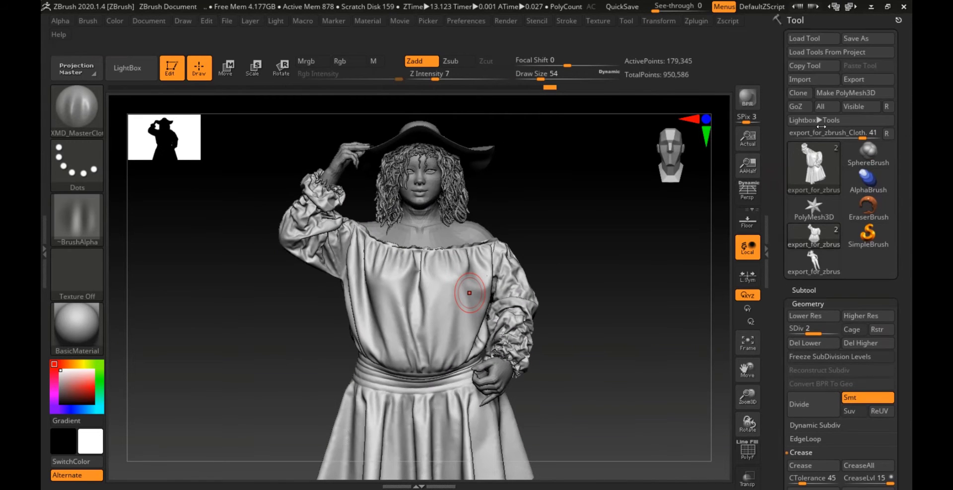
pyautogui.click(860, 81)
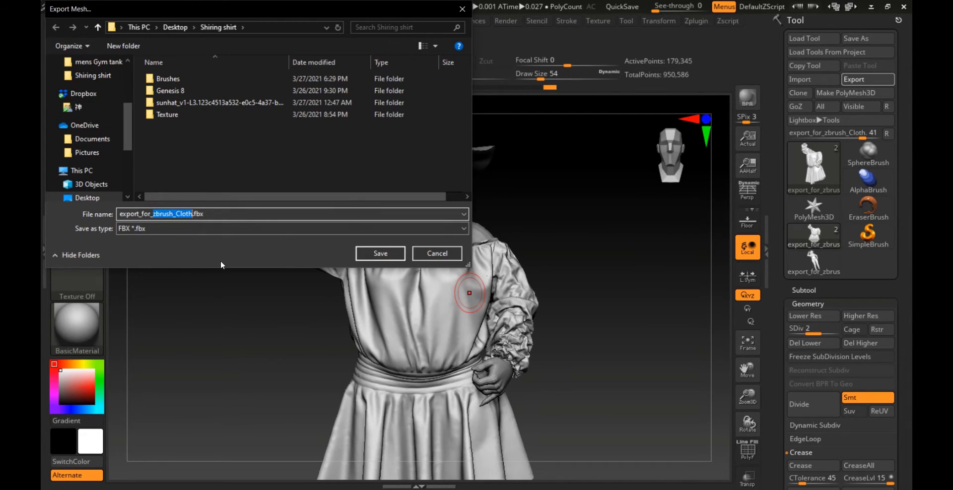
pyautogui.write('sub')
pyautogui.press('Return')
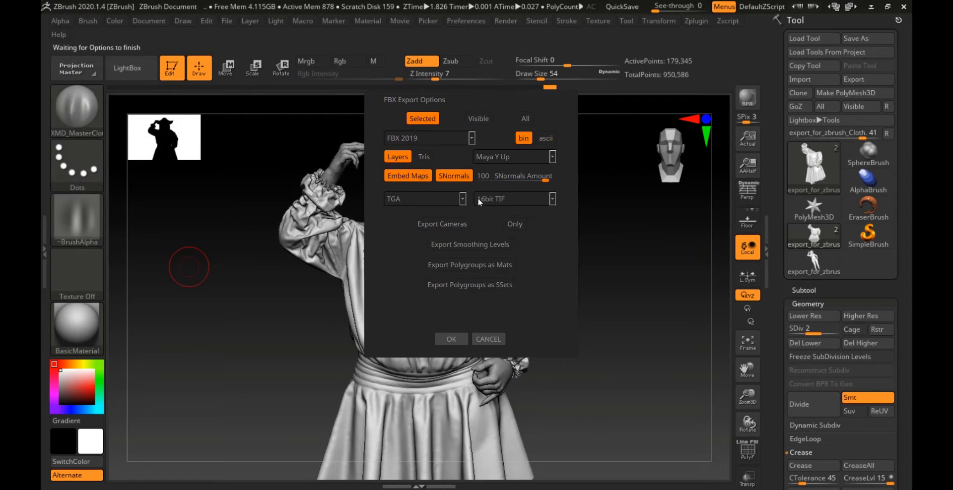
pyautogui.click(460, 342)
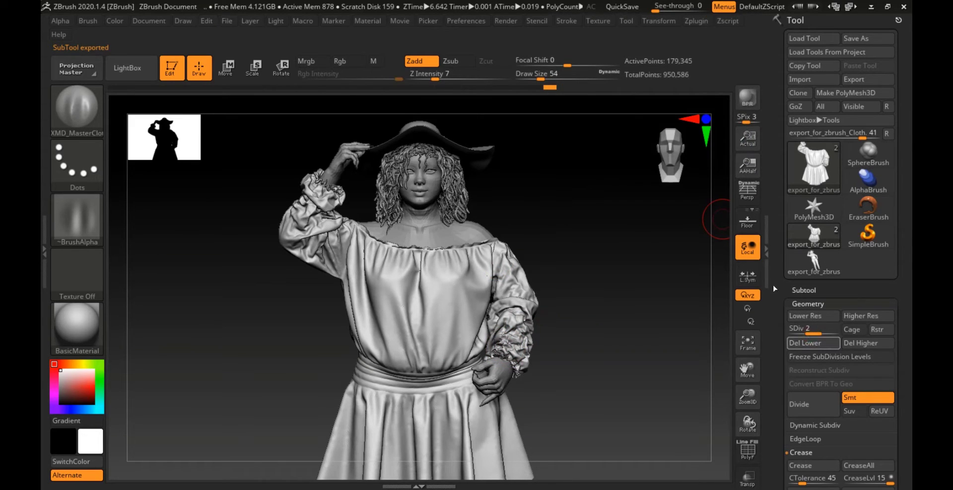
# - Set the cloth subtool's subdivision level to 3 and frame the bodice and sleeve
pyautogui.moveTo(848, 330); pyautogui.dragTo(850, 329)
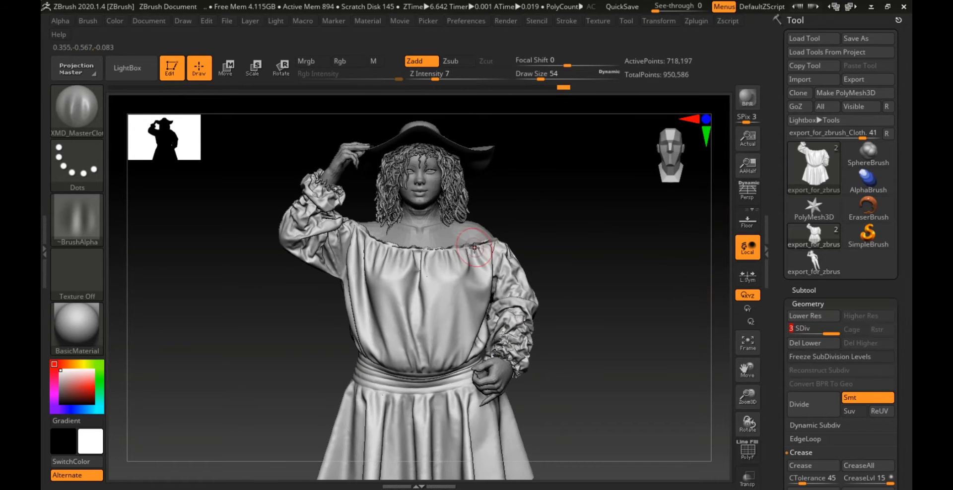
pyautogui.moveTo(479, 285)
pyautogui.keyDown('alt'); pyautogui.mouseDown(button='right')
pyautogui.moveTo(470, 261)
pyautogui.moveTo(500, 221)
pyautogui.moveTo(479, 266)
pyautogui.moveTo(453, 272)
pyautogui.mouseUp(button='right'); pyautogui.keyUp('alt')
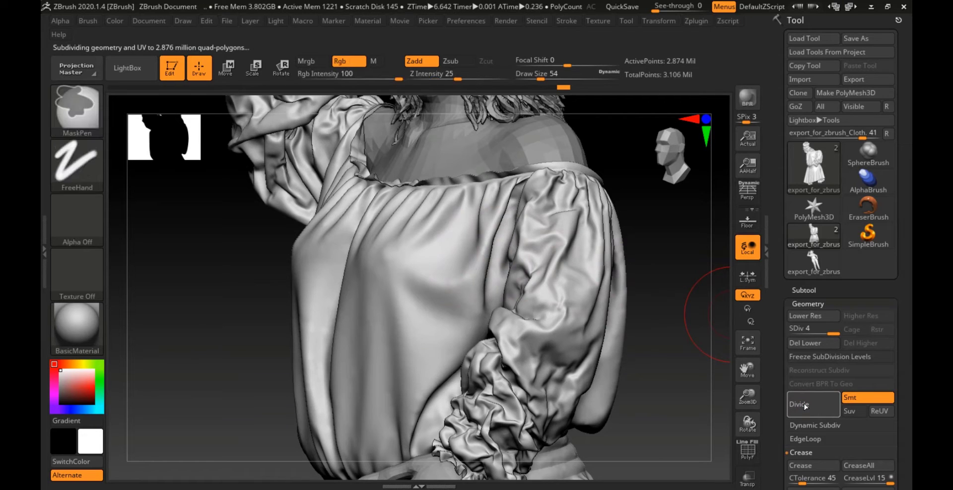
# - Export the cloth subtool at subdivision level 3 as an FBX 2019 file named export_for_substance_high.fbx in the Shiring shirt folder
pyautogui.hotkey('shift', 'd')
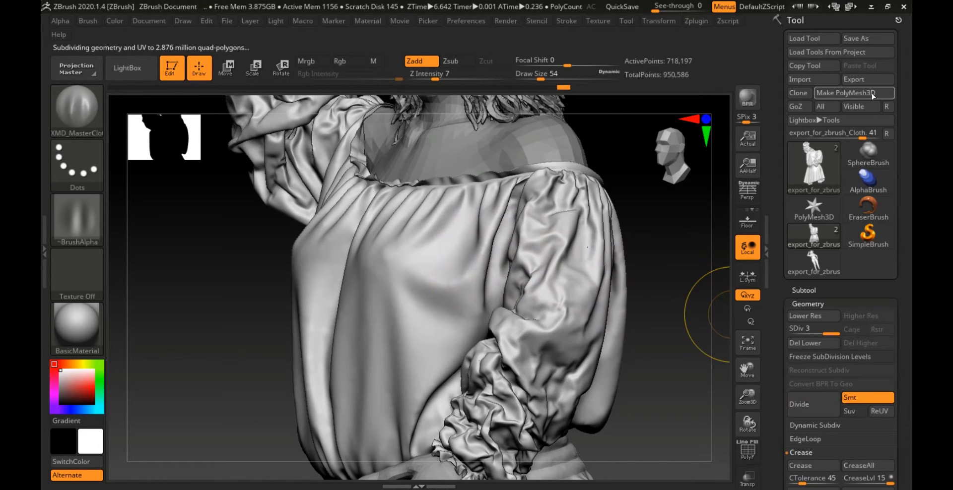
pyautogui.click(865, 80)
pyautogui.click(210, 128)
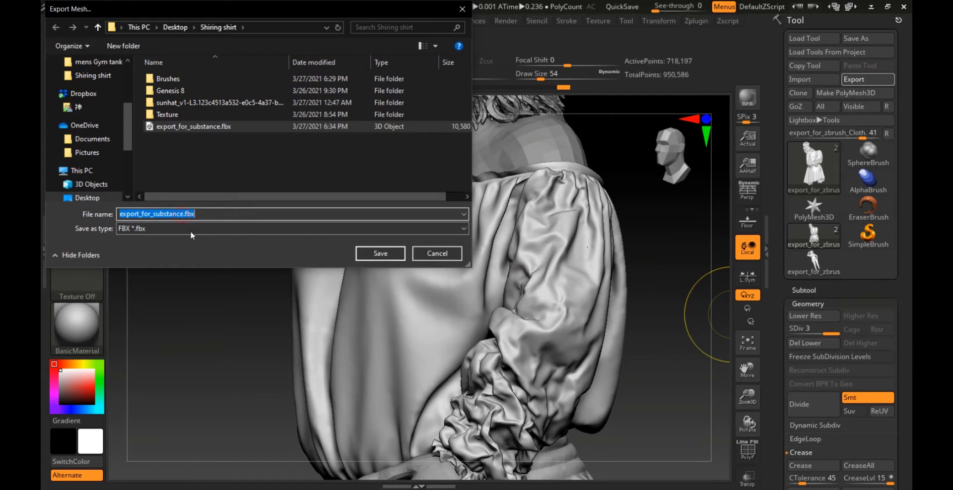
pyautogui.click(182, 214)
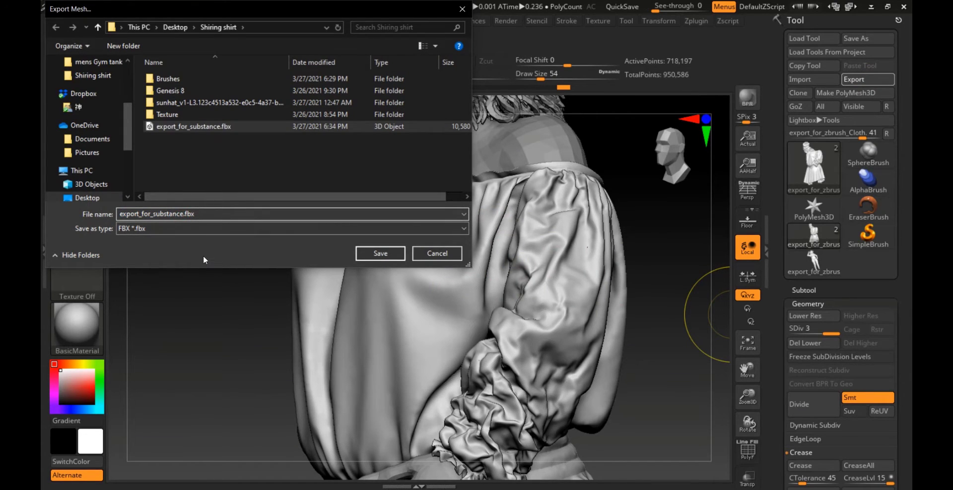
pyautogui.write('_high')
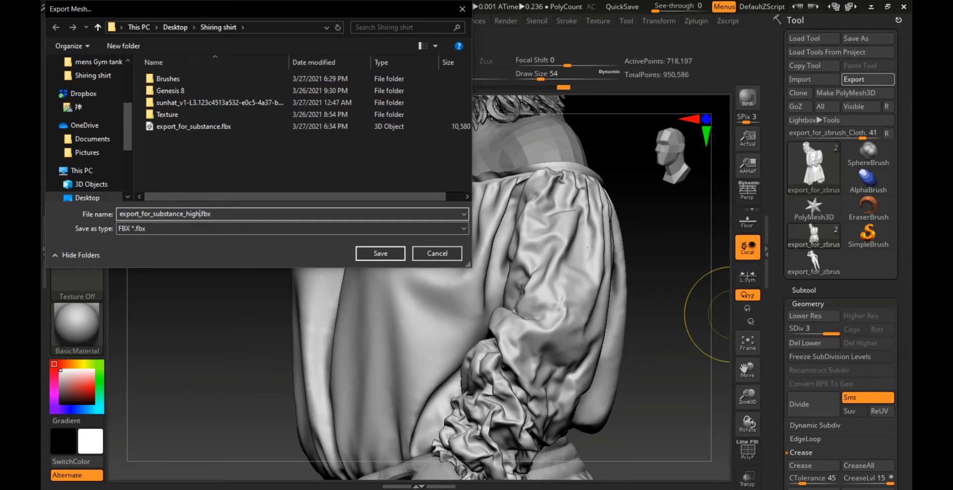
pyautogui.press('Return')
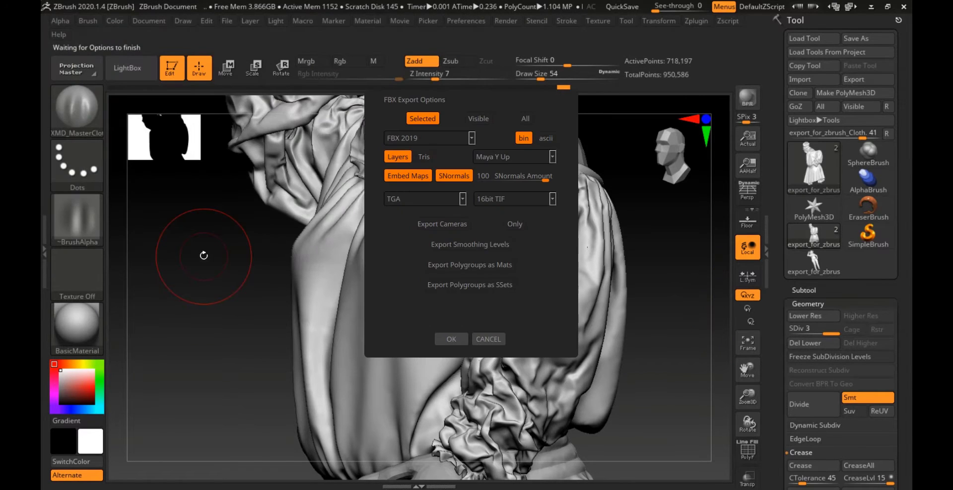
pyautogui.click(456, 343)
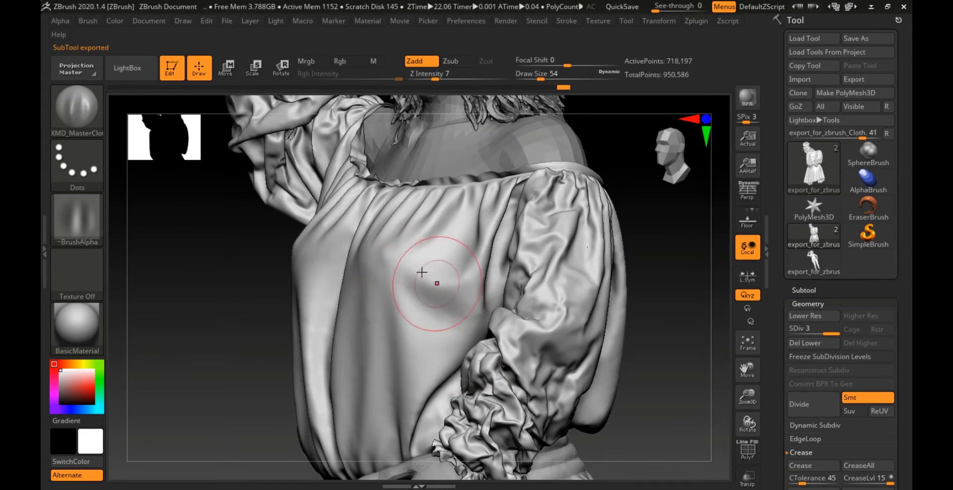
pyautogui.moveTo(325, 282)
pyautogui.mouseDown(button='right')
pyautogui.moveTo(418, 299)
pyautogui.moveTo(449, 280)
pyautogui.moveTo(444, 268)
pyautogui.mouseUp(button='right')
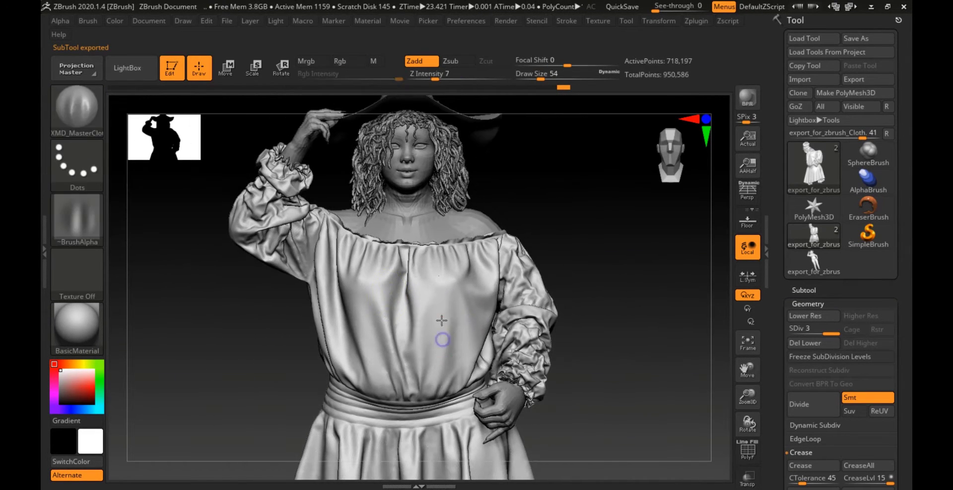
pyautogui.keyDown('alt'); pyautogui.moveTo(441, 323); pyautogui.dragTo(451, 293, button='right'); pyautogui.keyUp('alt')
pyautogui.moveTo(451, 293)
pyautogui.keyDown('ctrl'); pyautogui.mouseDown(button='right')
pyautogui.moveTo(440, 317)
pyautogui.moveTo(424, 325)
pyautogui.moveTo(430, 298)
pyautogui.mouseUp(button='right'); pyautogui.keyUp('ctrl')
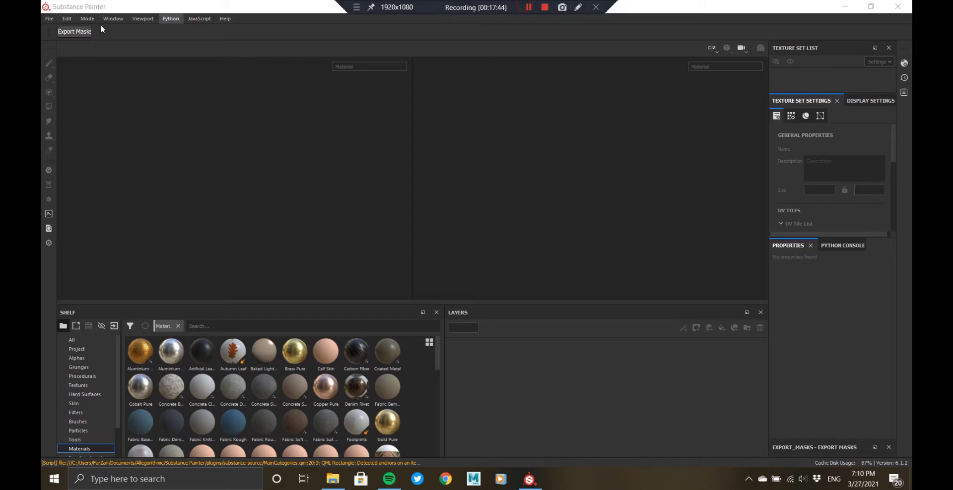
# - In Substance Painter, create a new project from export_for_substance.fbx in the Shiring shirt folder with auto-unwrap turned off
pyautogui.click(49, 19)
pyautogui.click(569, 140)
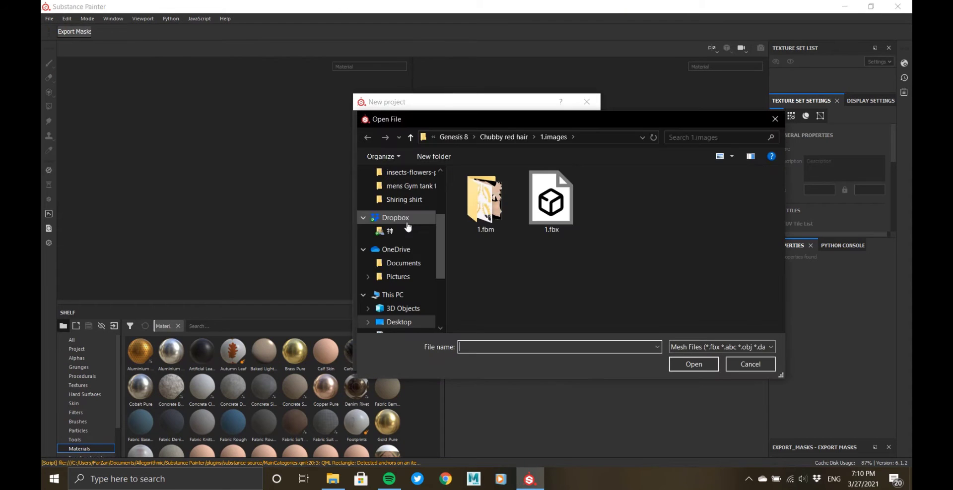
pyautogui.click(529, 137)
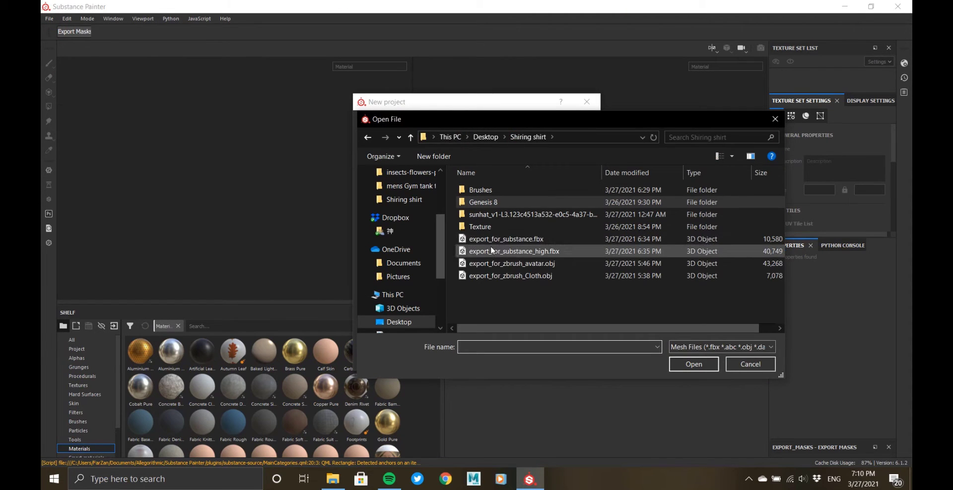
pyautogui.doubleClick(502, 238)
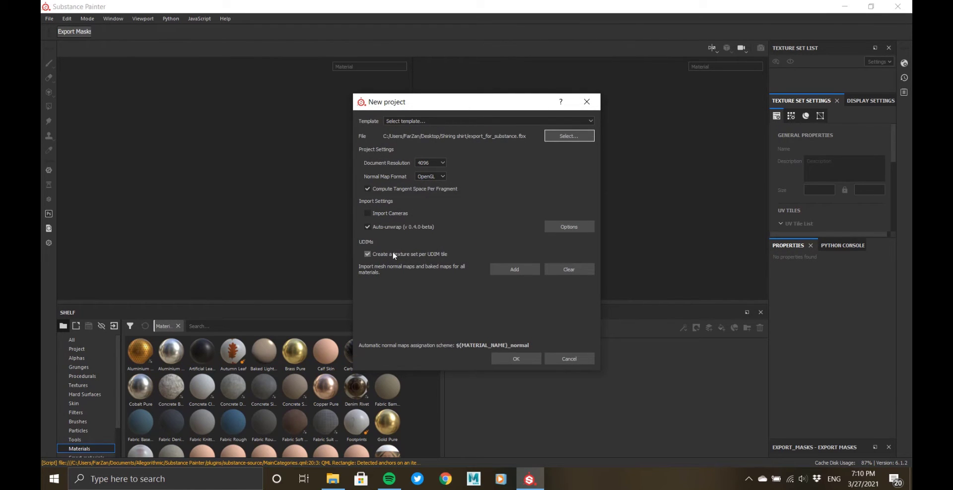
pyautogui.click(367, 227)
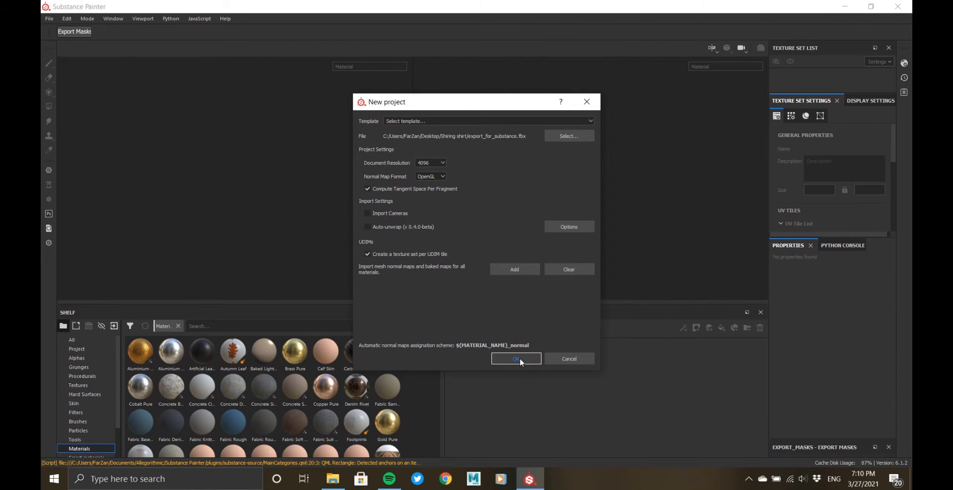
pyautogui.click(514, 357)
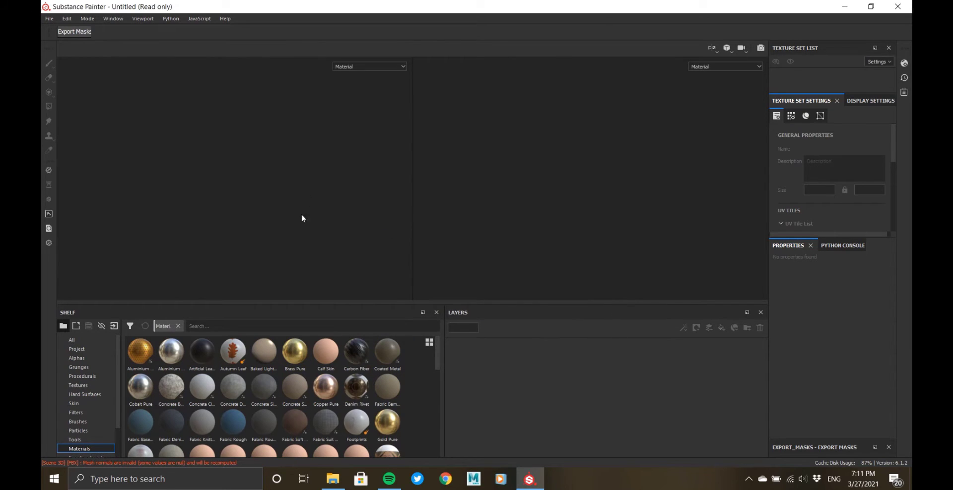
# - Change the main shader to adobe-dimension and check the dress's bodice, sleeves and skirt with it
pyautogui.keyDown('alt'); pyautogui.moveTo(281, 199); pyautogui.dragTo(258, 188); pyautogui.keyUp('alt')
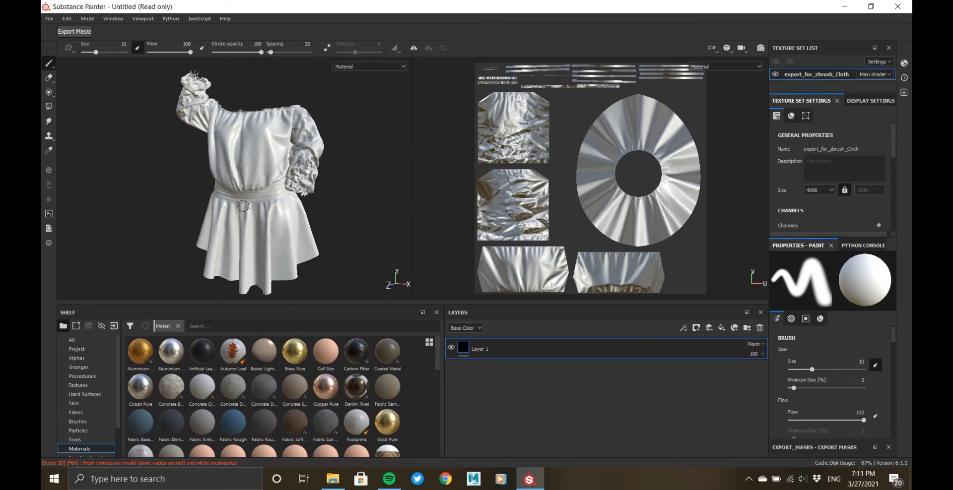
pyautogui.scroll(4, 259, 178)
pyautogui.keyDown('alt'); pyautogui.moveTo(262, 156); pyautogui.dragTo(263, 197, button='middle'); pyautogui.keyUp('alt')
pyautogui.moveTo(260, 195)
pyautogui.keyDown('alt'); pyautogui.mouseDown()
pyautogui.moveTo(312, 206)
pyautogui.moveTo(192, 153)
pyautogui.moveTo(370, 149)
pyautogui.mouseUp(); pyautogui.keyUp('alt')
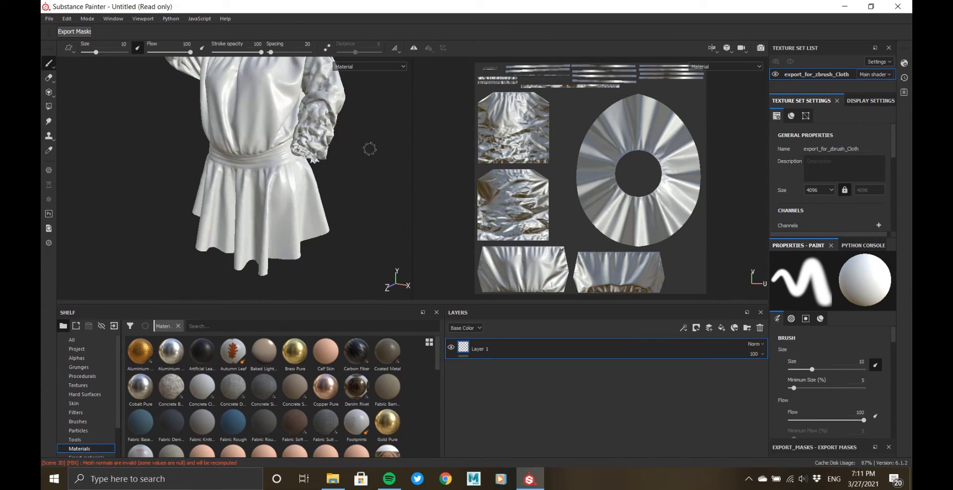
pyautogui.click(905, 64)
pyautogui.click(785, 90)
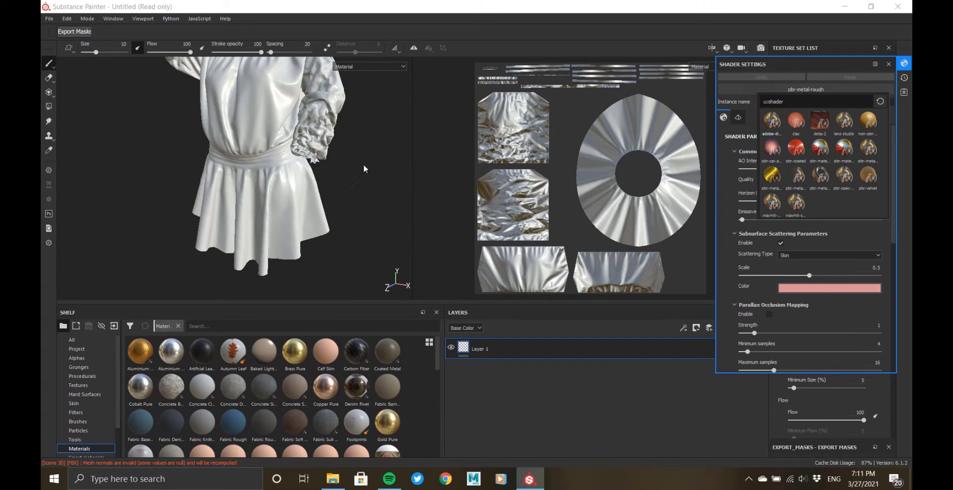
pyautogui.keyDown('alt'); pyautogui.moveTo(290, 119); pyautogui.dragTo(293, 197, button='middle'); pyautogui.keyUp('alt')
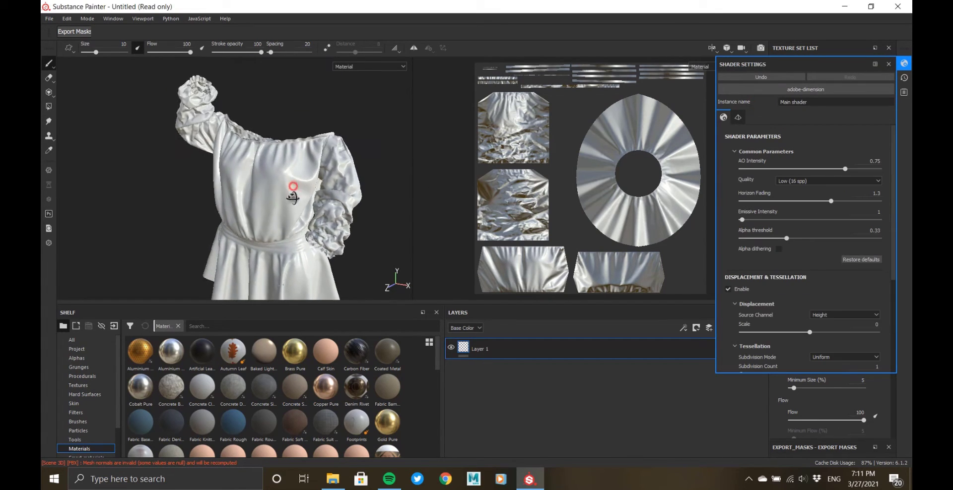
pyautogui.moveTo(293, 197)
pyautogui.keyDown('alt'); pyautogui.mouseDown()
pyautogui.moveTo(230, 202)
pyautogui.moveTo(278, 199)
pyautogui.moveTo(231, 198)
pyautogui.moveTo(299, 180)
pyautogui.mouseUp(); pyautogui.keyUp('alt')
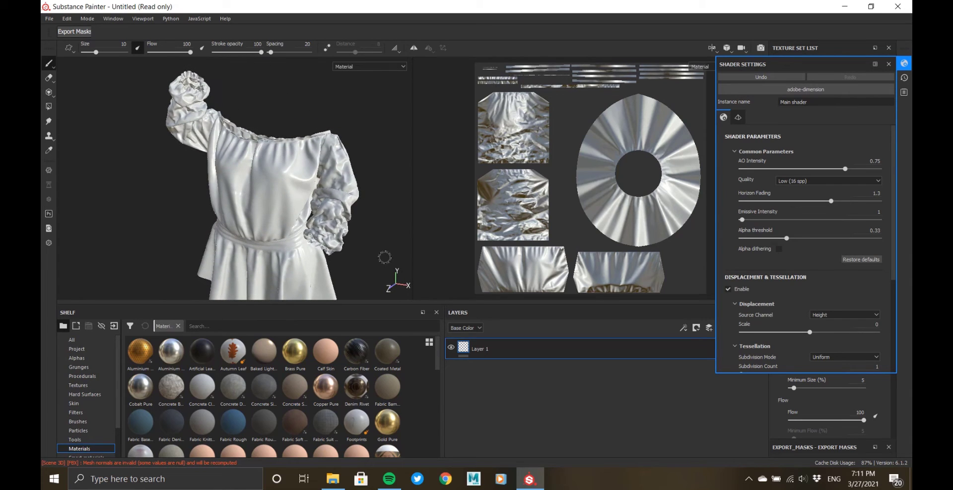
pyautogui.click(904, 63)
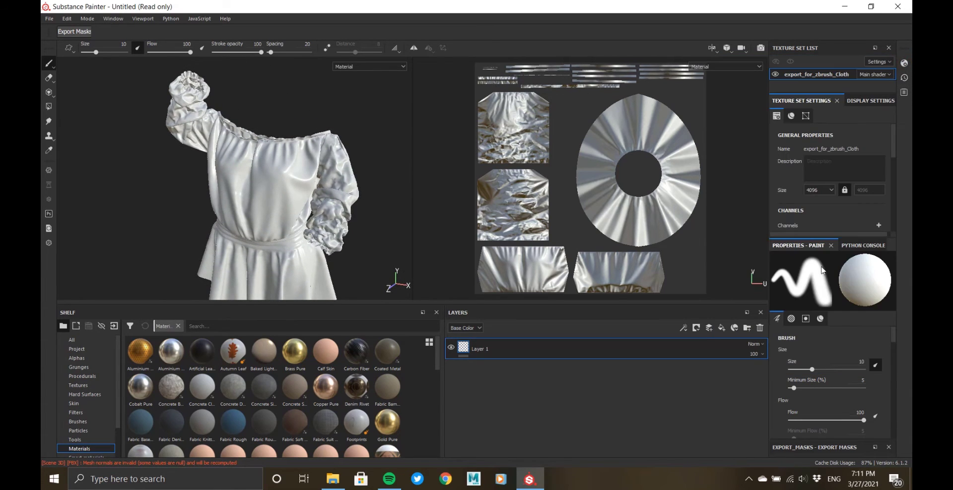
# - Open the mesh map baking settings and leave only the Normal map enabled for baking
pyautogui.scroll(-3, 846, 189)
pyautogui.scroll(-2, 866, 215)
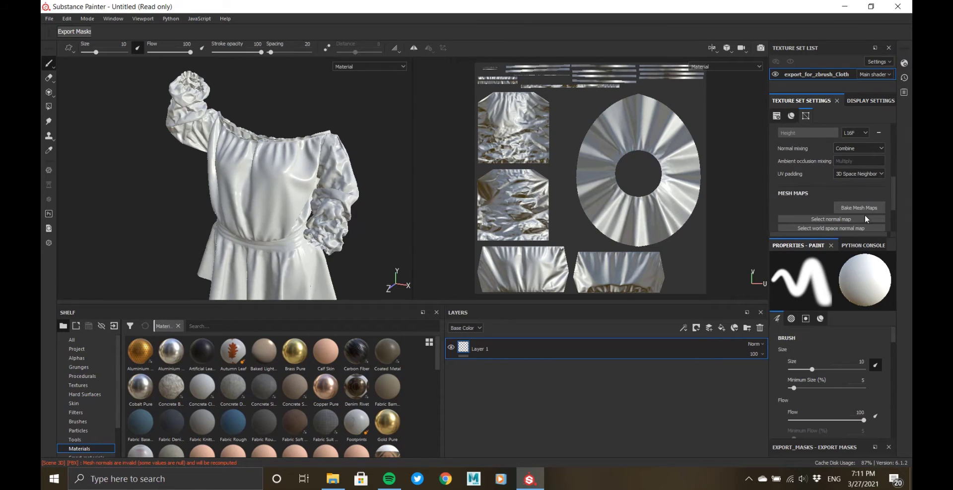
pyautogui.click(861, 208)
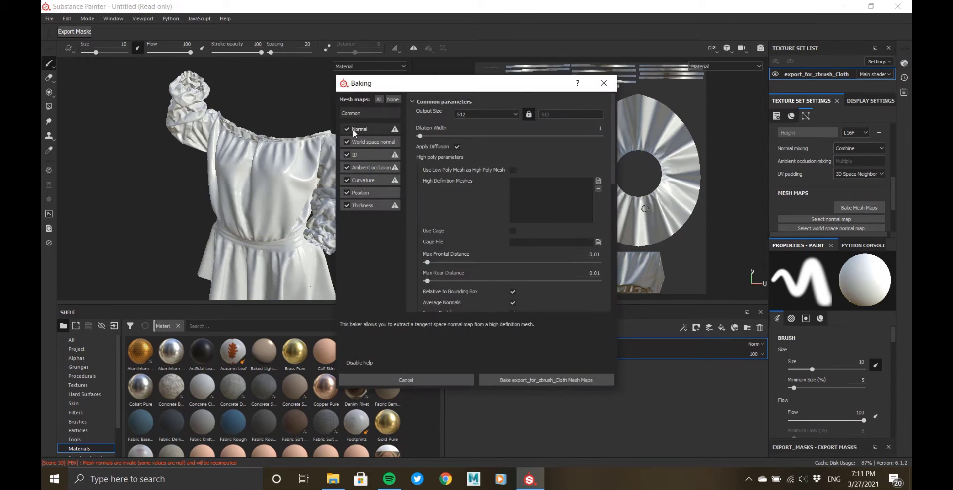
pyautogui.click(347, 142)
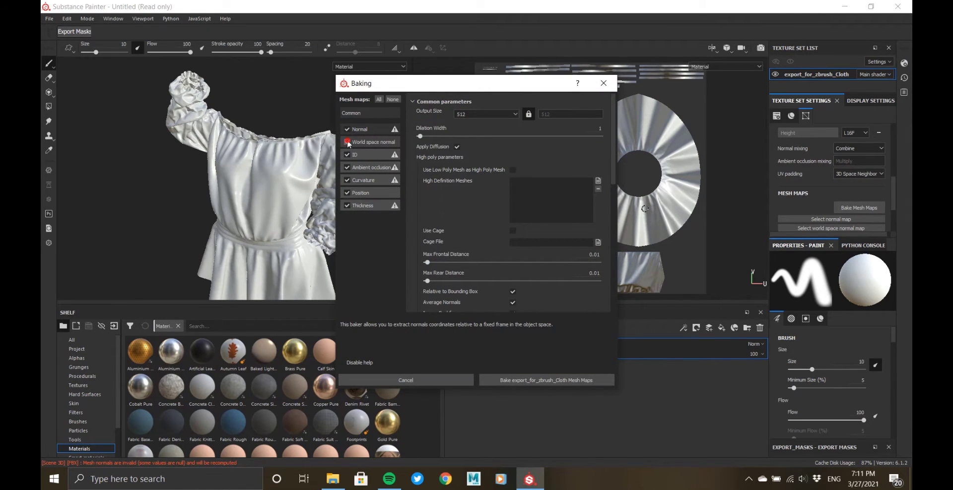
pyautogui.click(347, 155)
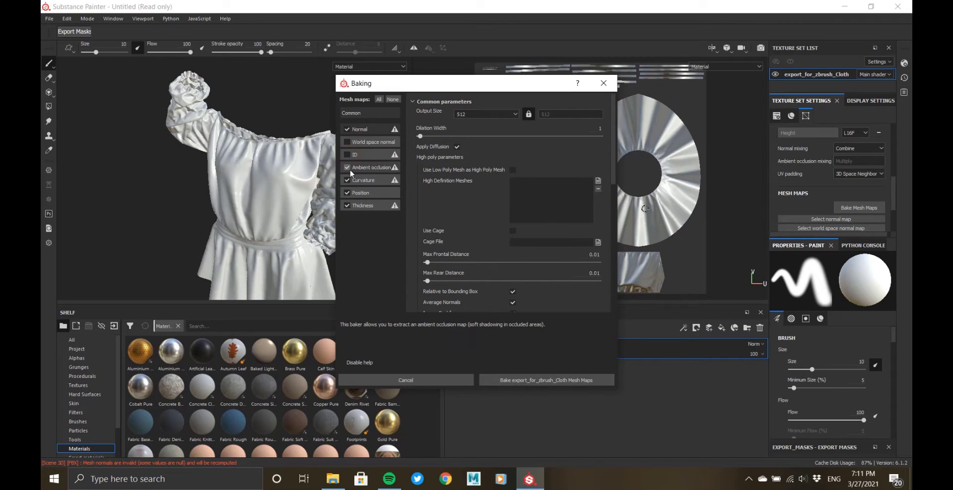
pyautogui.click(347, 193)
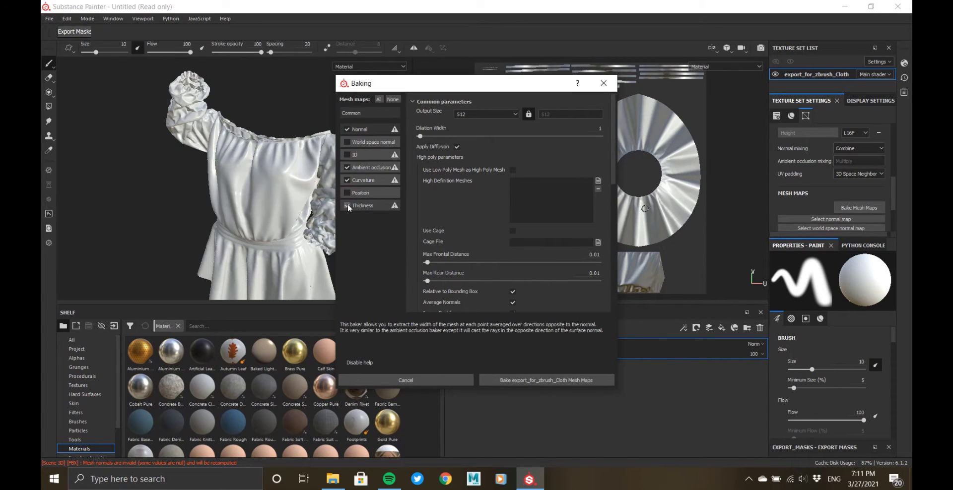
pyautogui.click(347, 167)
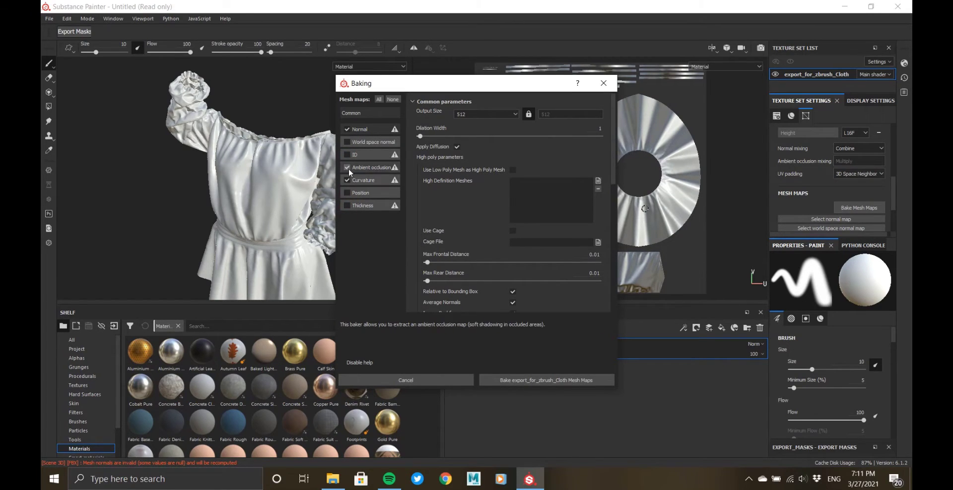
pyautogui.click(347, 180)
pyautogui.click(357, 130)
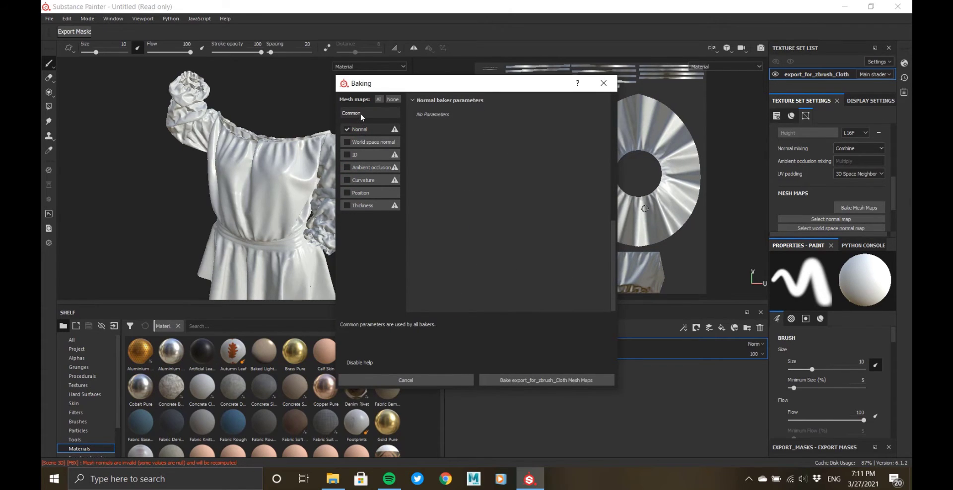
# - Bake the normal map at 4096 output size with export_for_substance_high.fbx as the high definition mesh
pyautogui.click(361, 111)
pyautogui.click(462, 112)
pyautogui.scroll(-1, 471, 146)
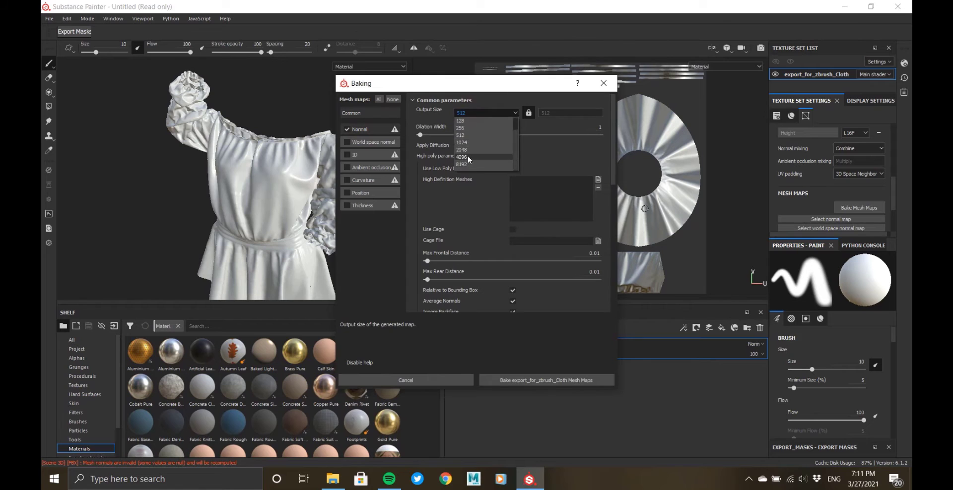
pyautogui.click(467, 155)
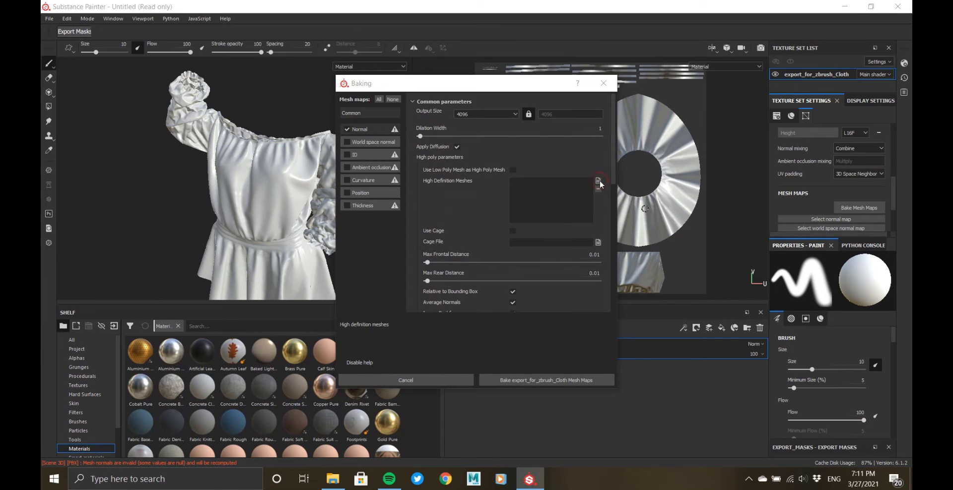
pyautogui.click(599, 180)
pyautogui.doubleClick(511, 234)
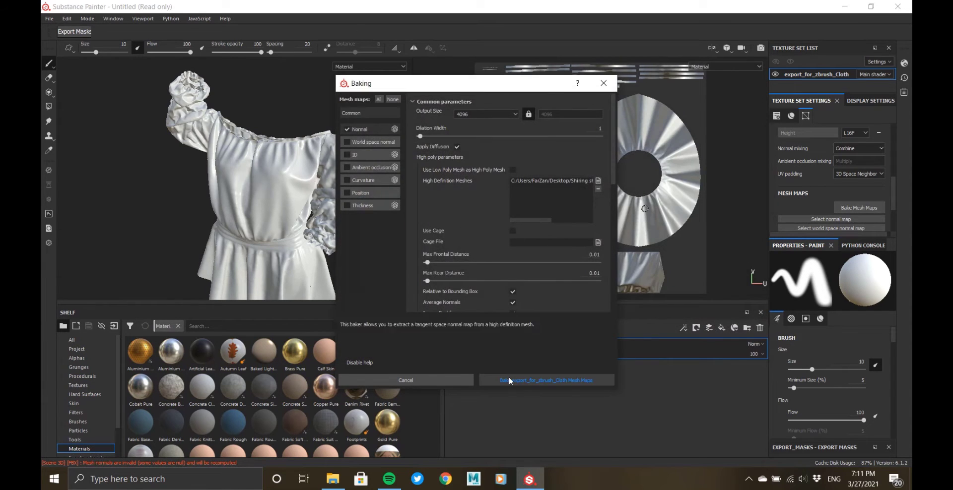
pyautogui.click(509, 379)
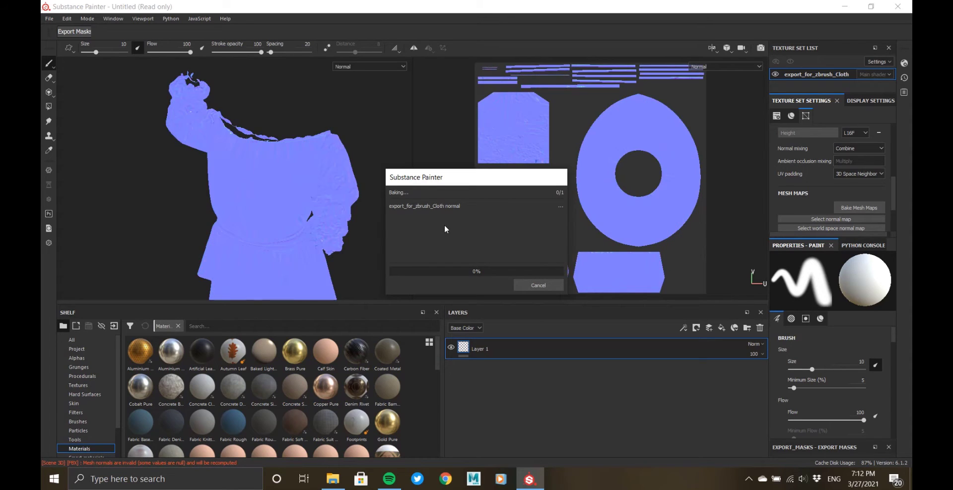
pyautogui.click(531, 285)
# - Bake only the ambient occlusion and curvature maps at 2048 output size and check the gathered sleeve cuff
pyautogui.click(859, 208)
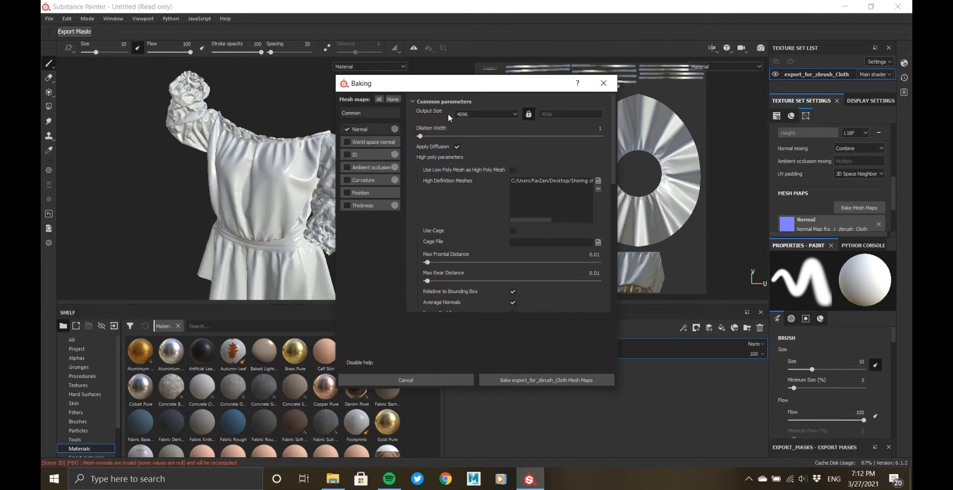
pyautogui.click(486, 114)
pyautogui.click(476, 157)
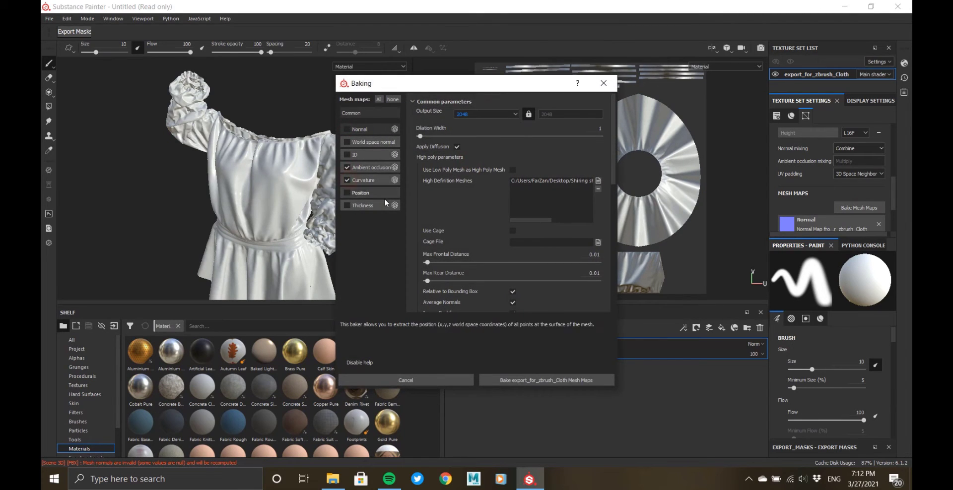
pyautogui.click(544, 376)
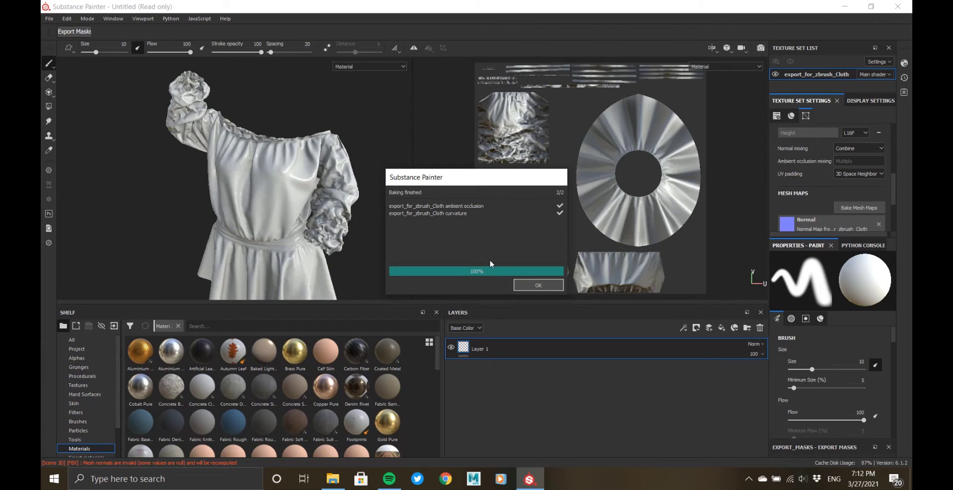
pyautogui.click(538, 281)
pyautogui.scroll(8, 330, 214)
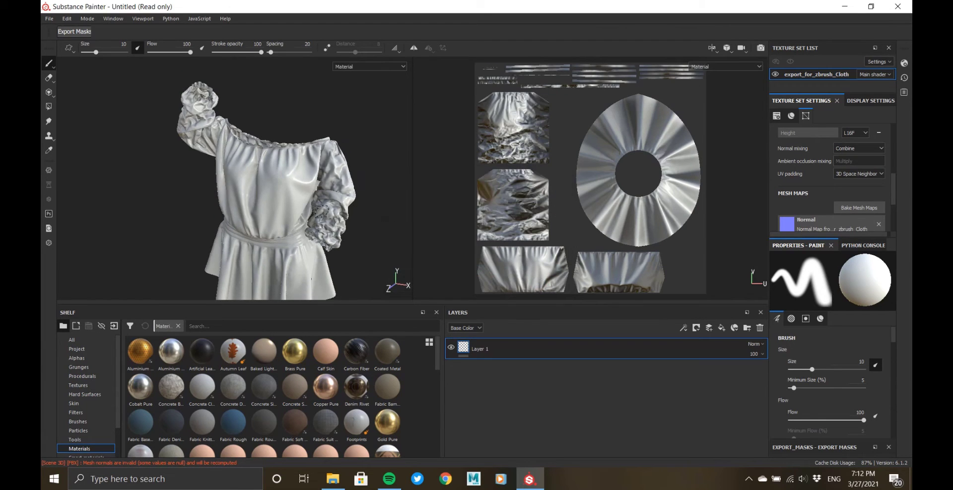
pyautogui.scroll(-5, 331, 217)
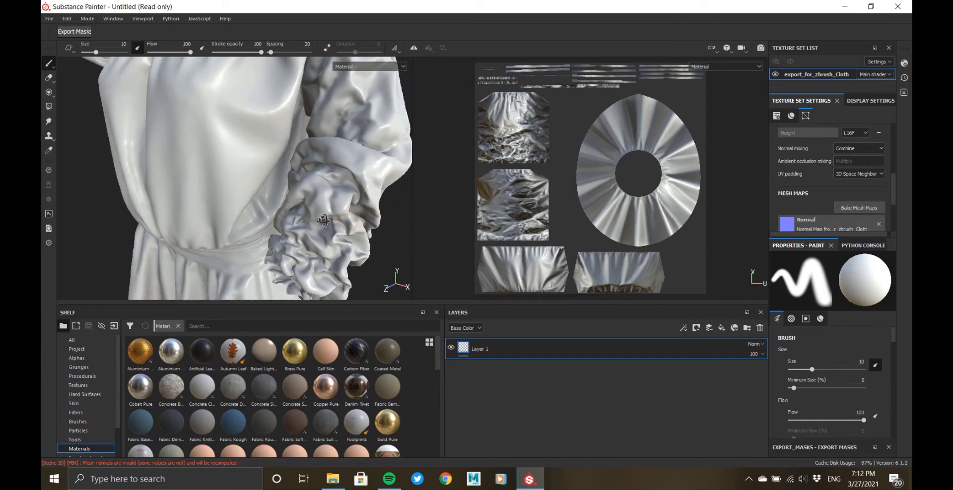
# - Review the baked mesh maps and the dress, and set the mesh map baking output size to 1024
pyautogui.scroll(-1, 825, 192)
pyautogui.scroll(-1, 825, 192)
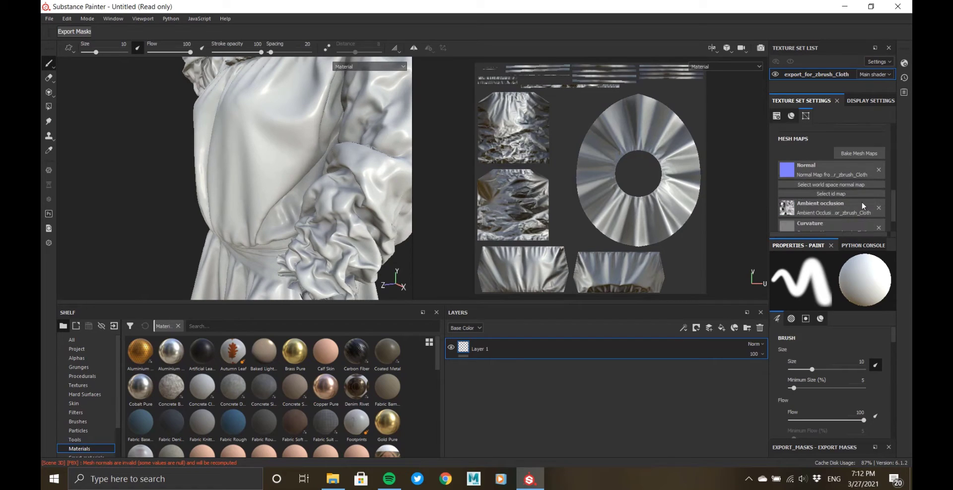
pyautogui.scroll(-1, 879, 210)
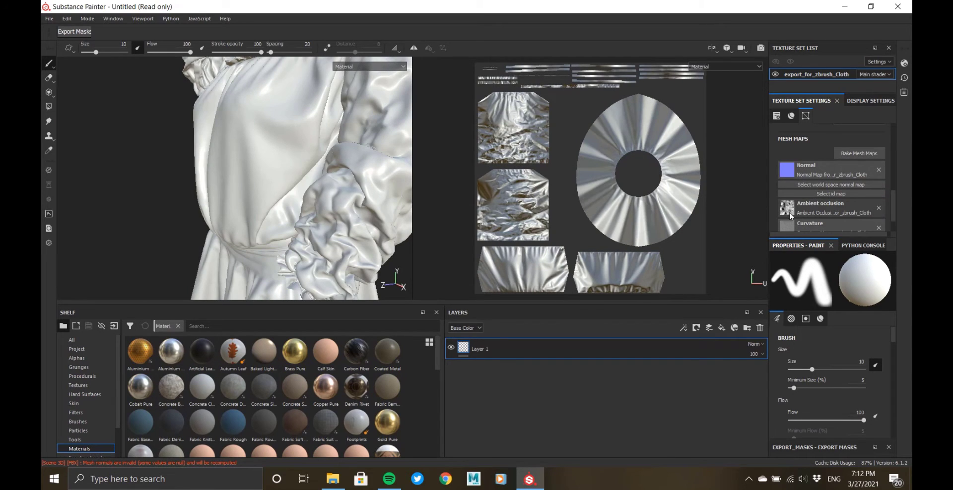
pyautogui.keyDown('alt'); pyautogui.moveTo(301, 212); pyautogui.dragTo(263, 132); pyautogui.keyUp('alt')
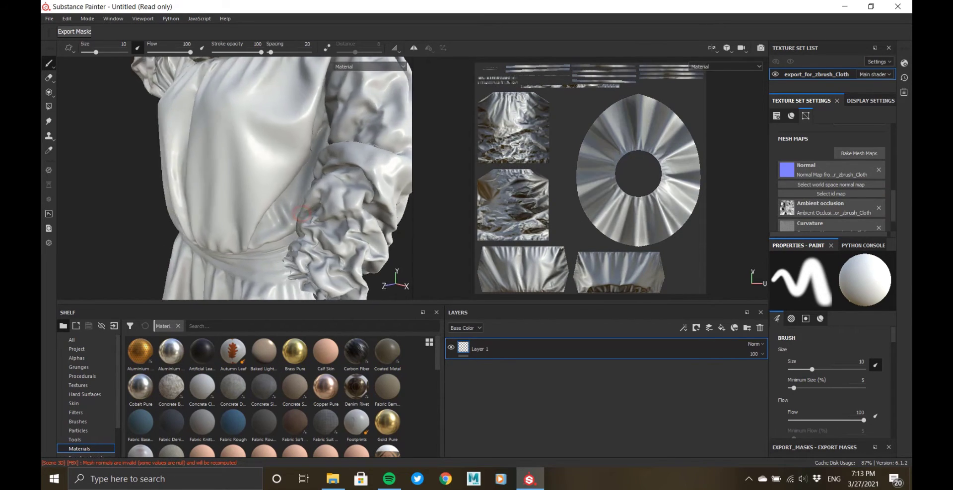
pyautogui.scroll(-3, 230, 183)
pyautogui.keyDown('alt'); pyautogui.moveTo(230, 182); pyautogui.dragTo(258, 179); pyautogui.keyUp('alt')
pyautogui.click(859, 153)
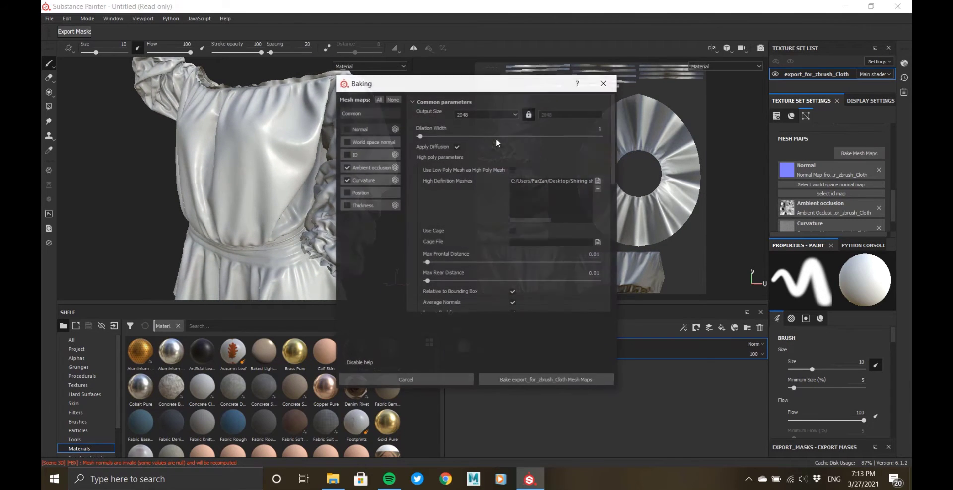
pyautogui.click(466, 114)
pyautogui.click(469, 158)
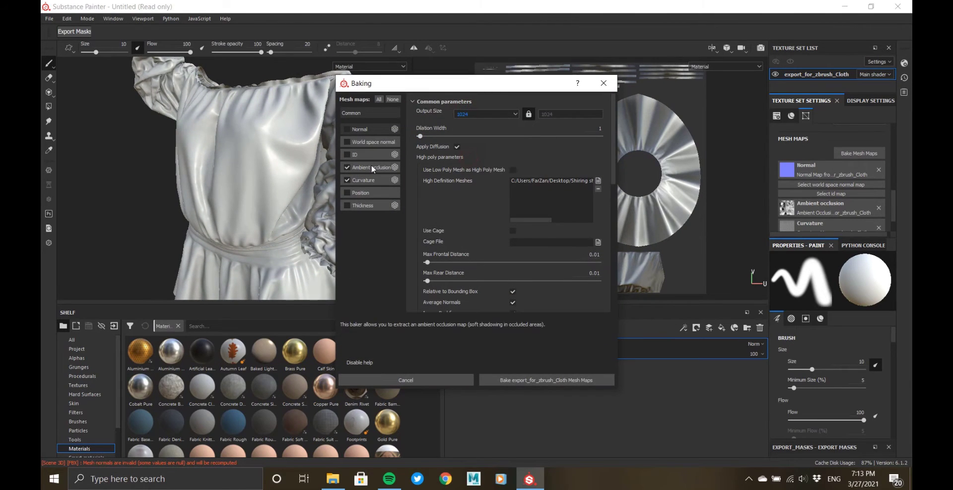
# - Bake only the world space normal and position maps, leaving ambient occlusion and curvature out
pyautogui.click(347, 168)
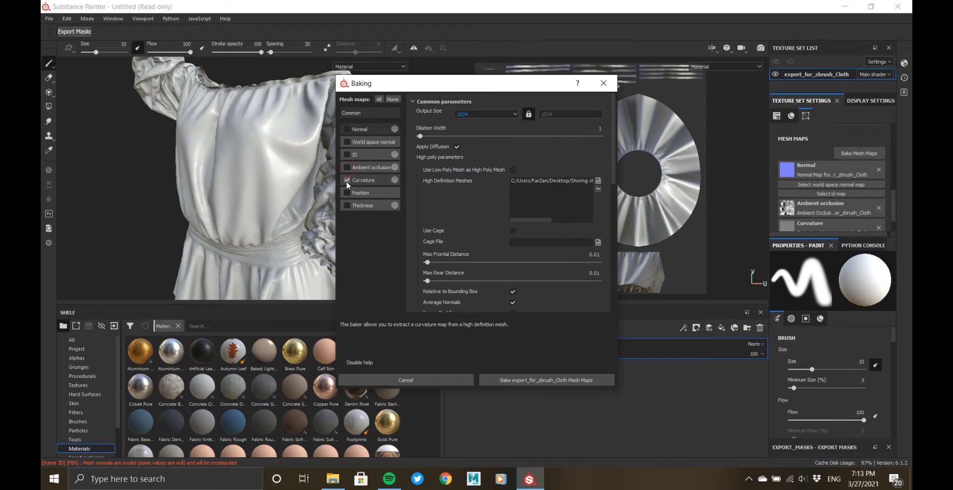
pyautogui.click(347, 180)
pyautogui.click(347, 142)
pyautogui.click(347, 205)
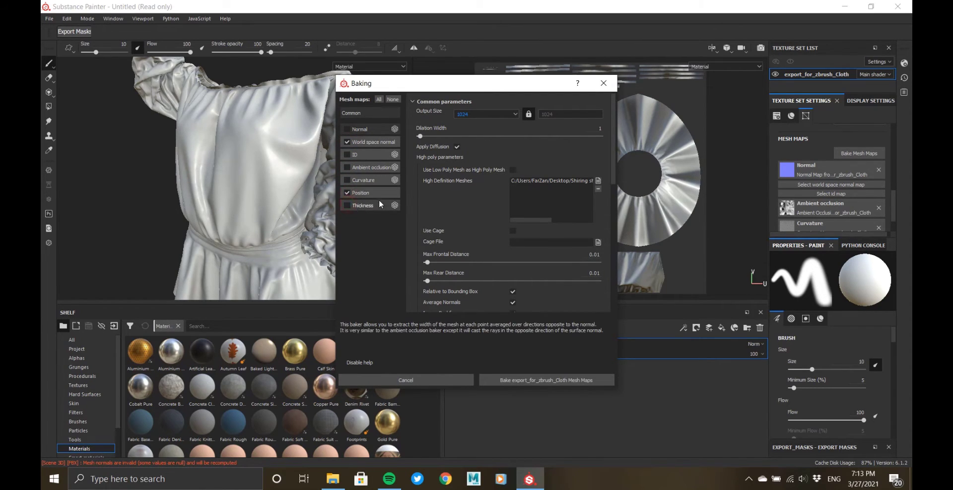
pyautogui.click(527, 380)
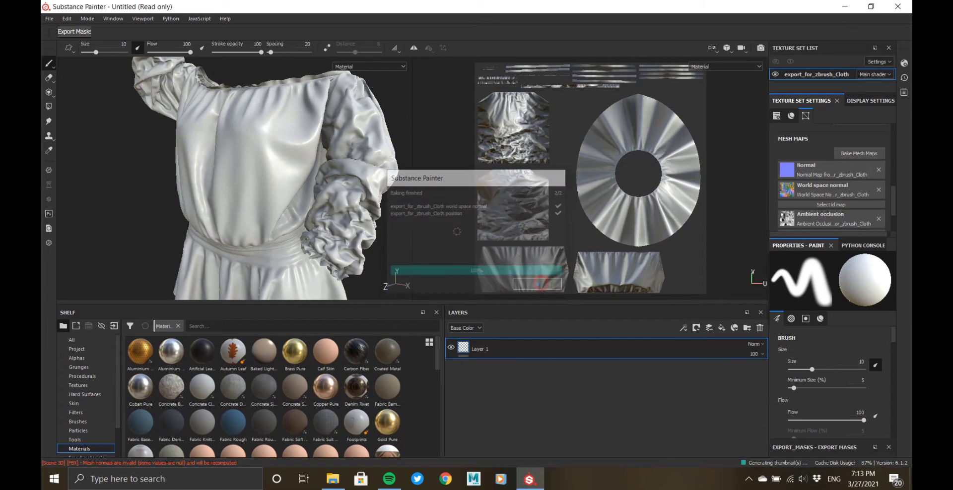
# - Examine the baked detail on the dress's bodice, waistband, skirt, gathered sleeves and neckline
pyautogui.keyDown('alt'); pyautogui.moveTo(301, 193); pyautogui.dragTo(286, 179); pyautogui.keyUp('alt')
pyautogui.keyDown('alt'); pyautogui.moveTo(261, 155); pyautogui.dragTo(268, 196, button='right'); pyautogui.keyUp('alt')
pyautogui.keyDown('alt'); pyautogui.moveTo(302, 194); pyautogui.dragTo(326, 204); pyautogui.keyUp('alt')
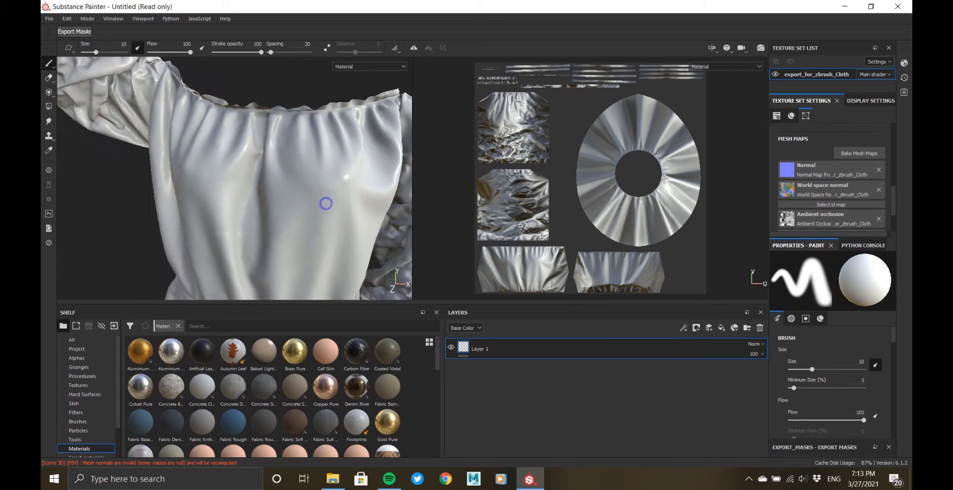
pyautogui.keyDown('alt'); pyautogui.moveTo(326, 204); pyautogui.dragTo(215, 183, button='right'); pyautogui.keyUp('alt')
pyautogui.keyDown('alt'); pyautogui.moveTo(258, 181); pyautogui.dragTo(234, 89, button='middle'); pyautogui.keyUp('alt')
pyautogui.keyDown('alt'); pyautogui.moveTo(283, 129); pyautogui.dragTo(338, 158); pyautogui.keyUp('alt')
pyautogui.keyDown('alt'); pyautogui.moveTo(287, 176); pyautogui.dragTo(332, 171, button='right'); pyautogui.keyUp('alt')
pyautogui.keyDown('alt'); pyautogui.moveTo(283, 144); pyautogui.dragTo(164, 144); pyautogui.keyUp('alt')
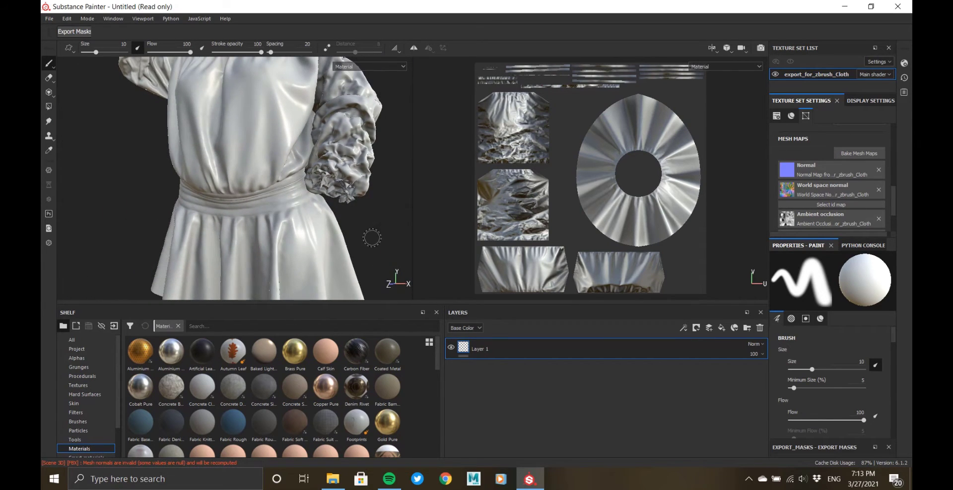
pyautogui.keyDown('alt'); pyautogui.moveTo(360, 202); pyautogui.dragTo(306, 221, button='right'); pyautogui.keyUp('alt')
pyautogui.keyDown('alt'); pyautogui.moveTo(315, 233); pyautogui.dragTo(287, 134, button='middle'); pyautogui.keyUp('alt')
pyautogui.keyDown('alt'); pyautogui.moveTo(286, 135); pyautogui.dragTo(198, 144); pyautogui.keyUp('alt')
pyautogui.keyDown('alt'); pyautogui.moveTo(228, 139); pyautogui.dragTo(295, 151, button='right'); pyautogui.keyUp('alt')
pyautogui.keyDown('alt'); pyautogui.moveTo(257, 144); pyautogui.dragTo(308, 181); pyautogui.keyUp('alt')
pyautogui.keyDown('alt'); pyautogui.moveTo(338, 183); pyautogui.dragTo(278, 169, button='right'); pyautogui.keyUp('alt')
pyautogui.keyDown('alt'); pyautogui.moveTo(205, 165); pyautogui.dragTo(187, 230, button='middle'); pyautogui.keyUp('alt')
pyautogui.keyDown('alt'); pyautogui.moveTo(240, 149); pyautogui.dragTo(240, 204); pyautogui.keyUp('alt')
pyautogui.keyDown('alt'); pyautogui.moveTo(222, 136); pyautogui.dragTo(298, 144, button='right'); pyautogui.keyUp('alt')
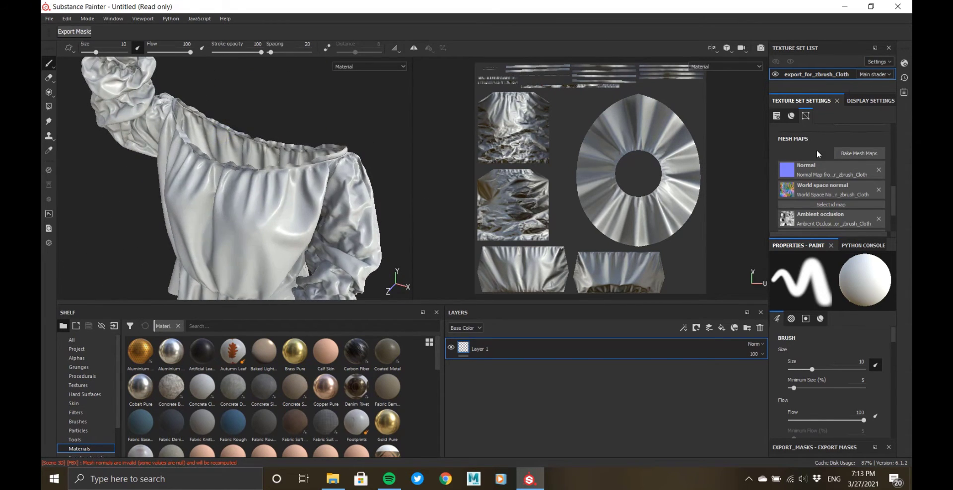
# - Check the list of baked mesh maps and search the smart materials for "fabric"
pyautogui.scroll(-2, 819, 169)
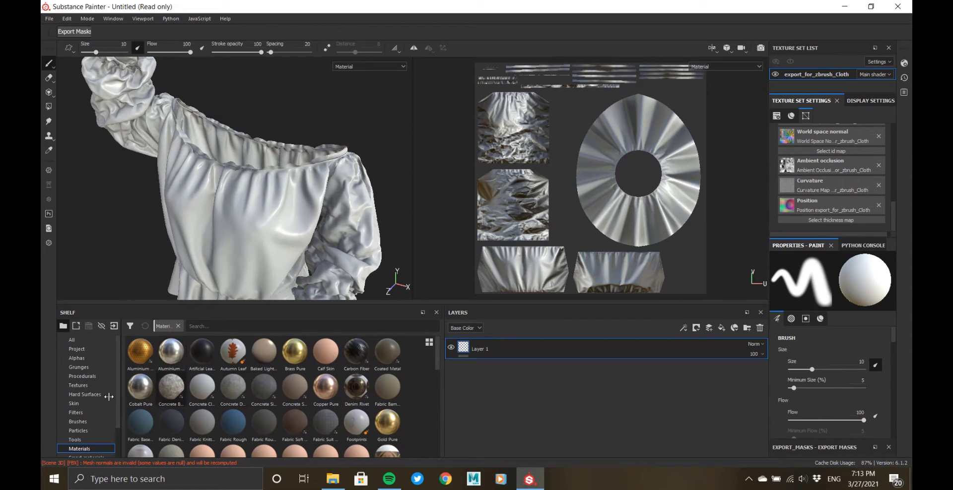
pyautogui.scroll(-1, 109, 397)
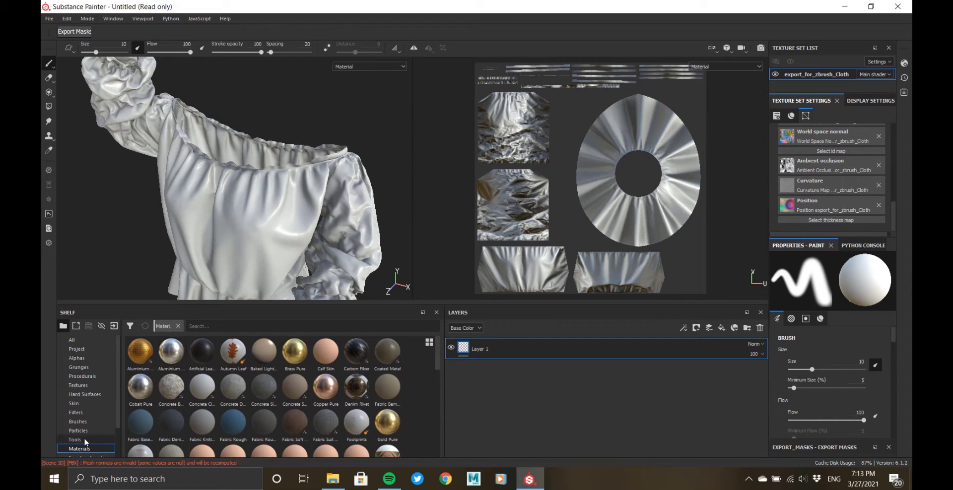
pyautogui.click(253, 327)
pyautogui.write('f')
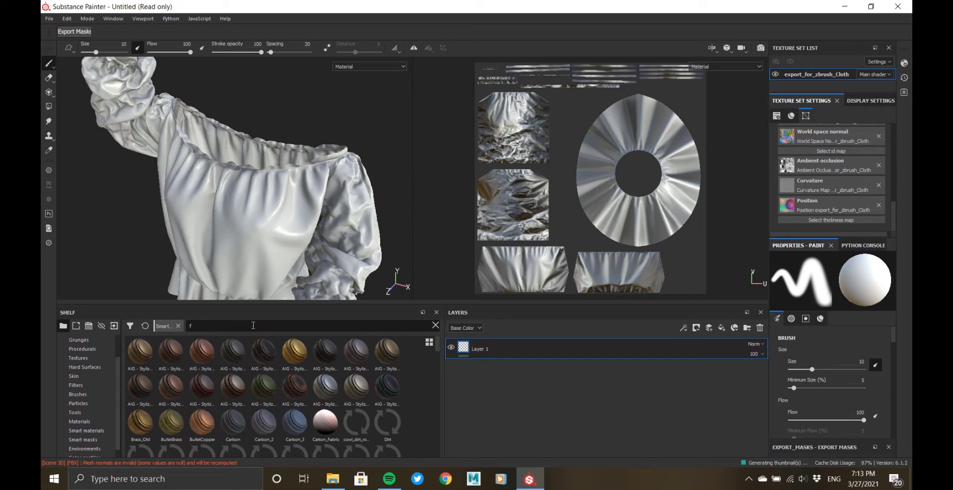
pyautogui.write('abric')
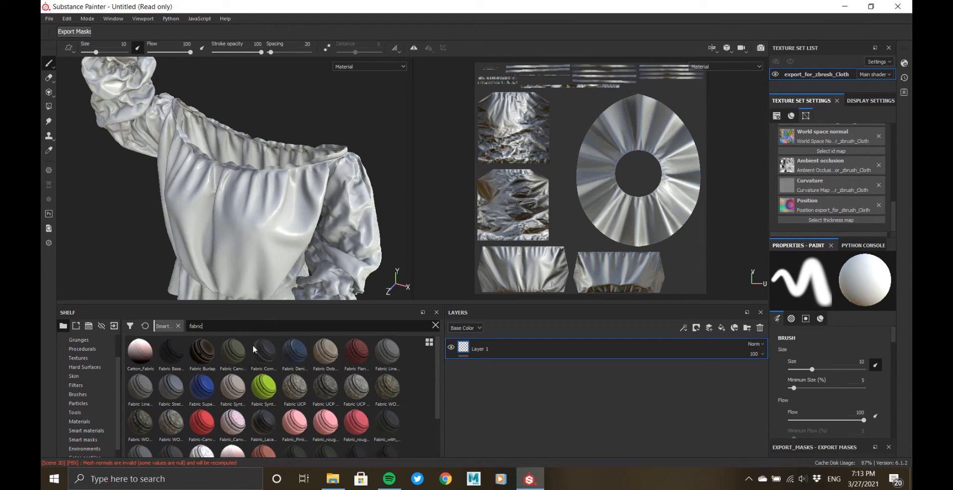
pyautogui.scroll(-2, 272, 430)
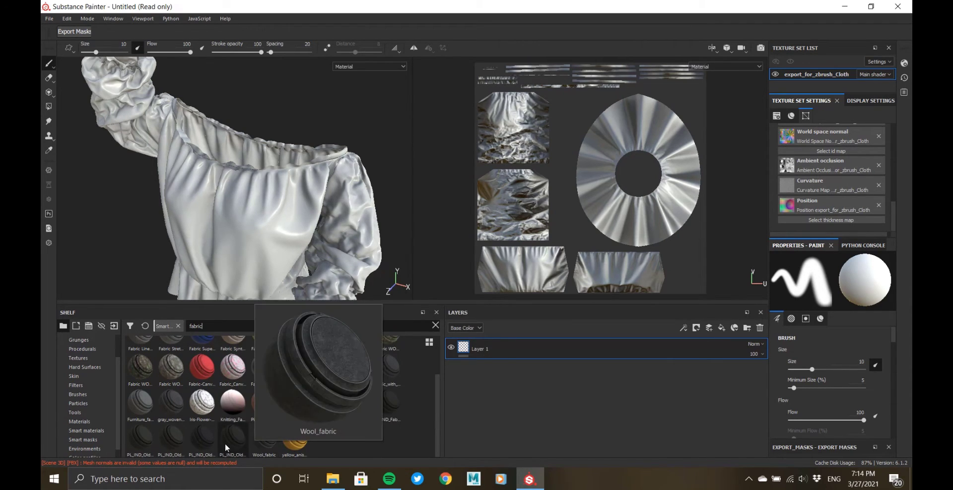
# - Try the PL_IND_OldFabricSynthetic02 smart material on the dress, inspect the bodice and skirt, and remove it
pyautogui.moveTo(225, 442); pyautogui.dragTo(281, 230)
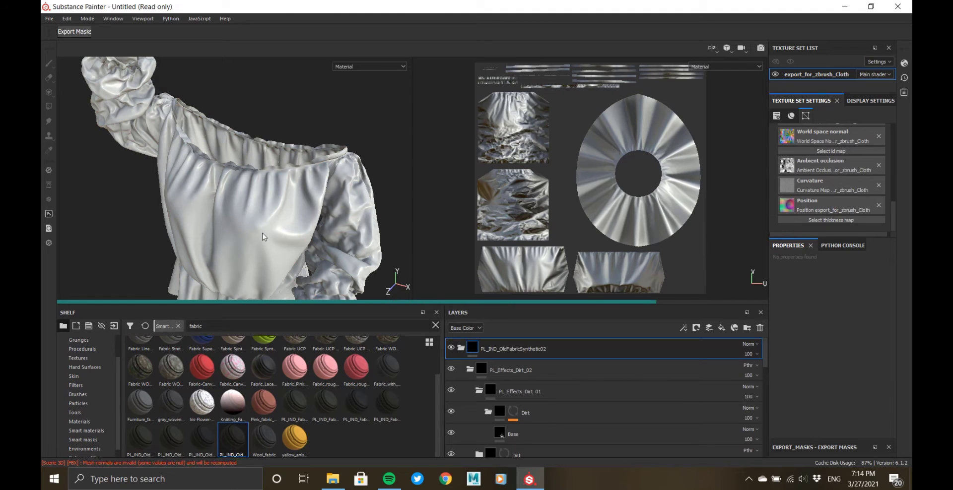
pyautogui.keyDown('alt'); pyautogui.moveTo(262, 240); pyautogui.dragTo(278, 138); pyautogui.keyUp('alt')
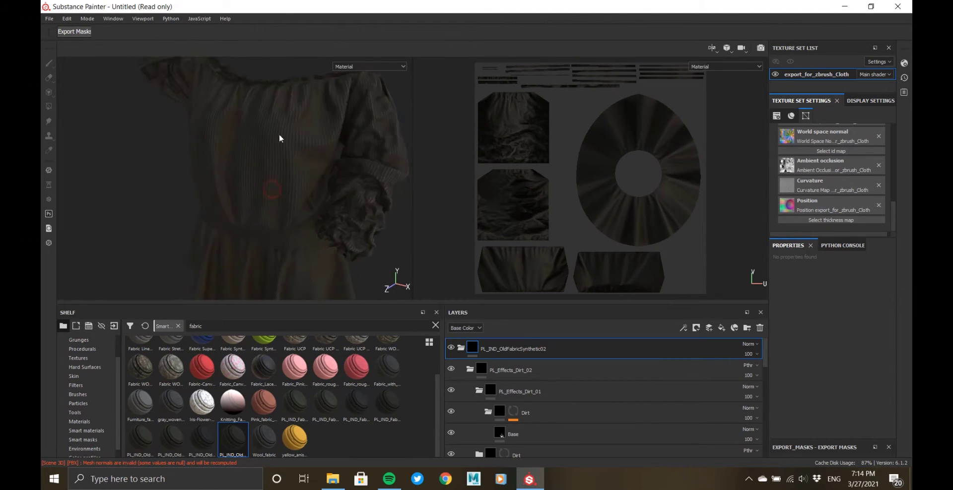
pyautogui.scroll(6, 268, 164)
pyautogui.keyDown('alt'); pyautogui.moveTo(245, 190); pyautogui.dragTo(322, 193); pyautogui.keyUp('alt')
pyautogui.scroll(8, 862, 177)
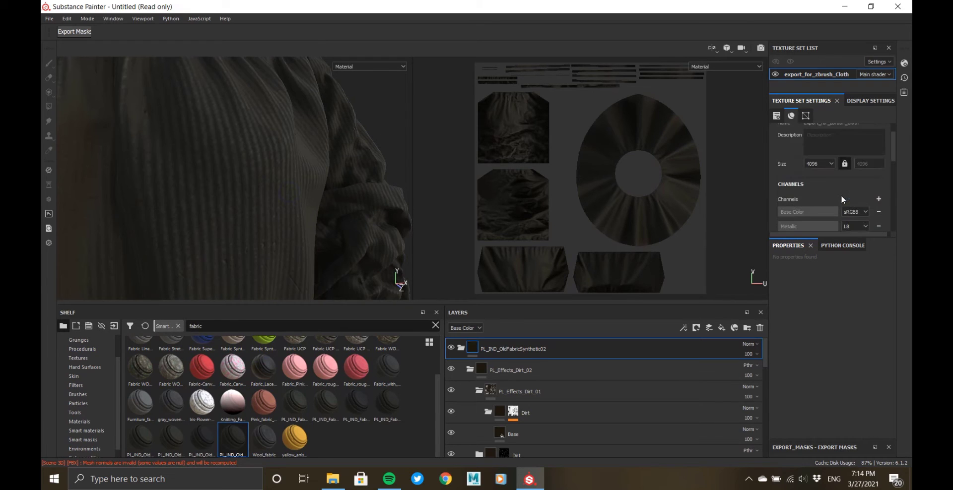
pyautogui.keyDown('alt'); pyautogui.moveTo(278, 188); pyautogui.dragTo(228, 208, button='right'); pyautogui.keyUp('alt')
pyautogui.keyDown('alt'); pyautogui.moveTo(228, 208); pyautogui.dragTo(263, 124, button='middle'); pyautogui.keyUp('alt')
pyautogui.moveTo(276, 163)
pyautogui.keyDown('alt'); pyautogui.mouseDown(button='right')
pyautogui.moveTo(309, 278)
pyautogui.moveTo(285, 237)
pyautogui.mouseUp(button='right'); pyautogui.keyUp('alt')
pyautogui.moveTo(206, 186)
pyautogui.keyDown('alt'); pyautogui.mouseDown()
pyautogui.moveTo(244, 181)
pyautogui.moveTo(214, 191)
pyautogui.mouseUp(); pyautogui.keyUp('alt')
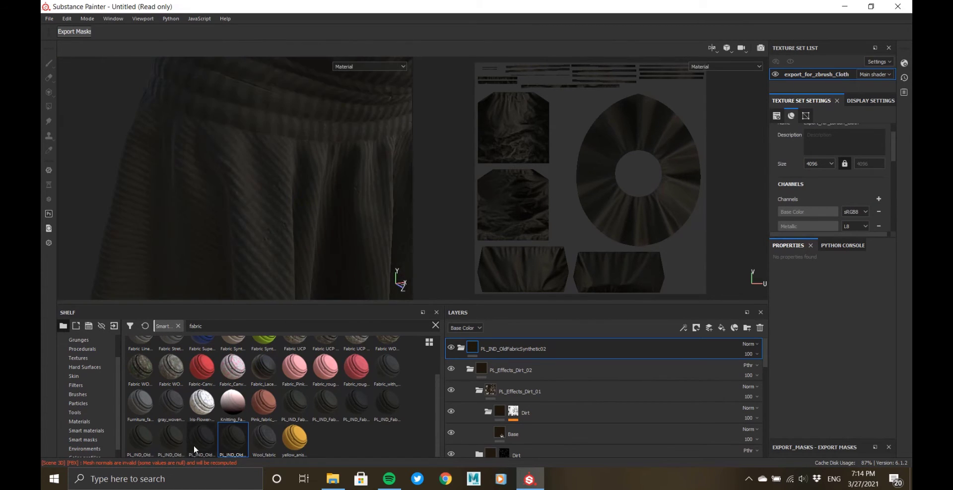
pyautogui.moveTo(194, 450)
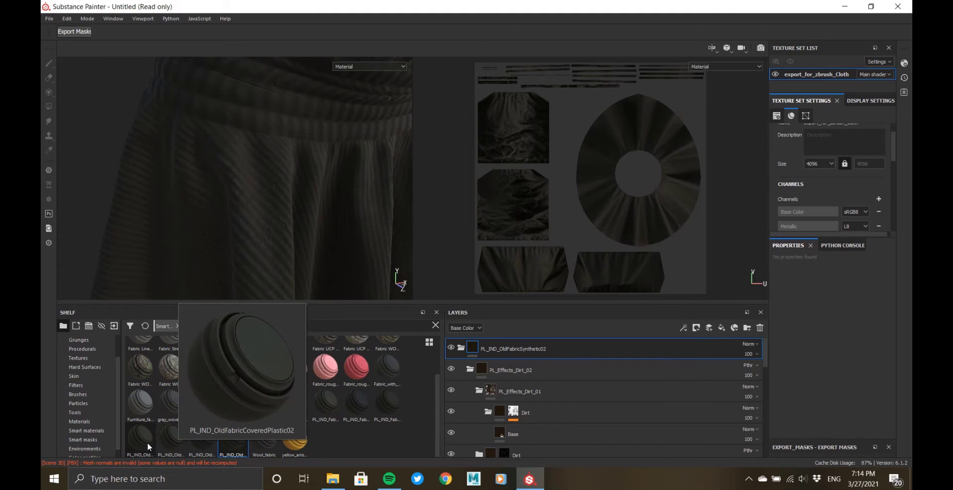
pyautogui.click(760, 328)
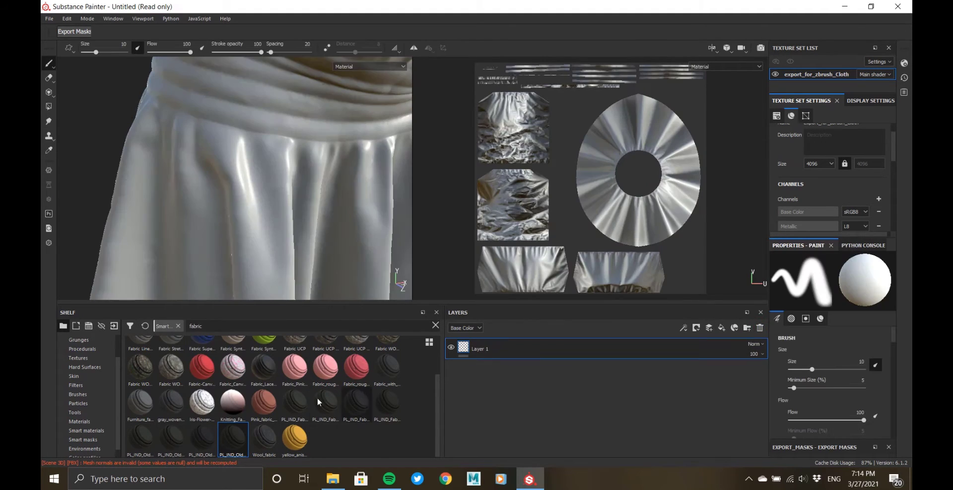
# - Try the PL_IND_OldFabricCoveredPlastic01 smart material on the dress, inspect its pattern on the bodice, and remove it
pyautogui.moveTo(141, 440); pyautogui.dragTo(272, 189)
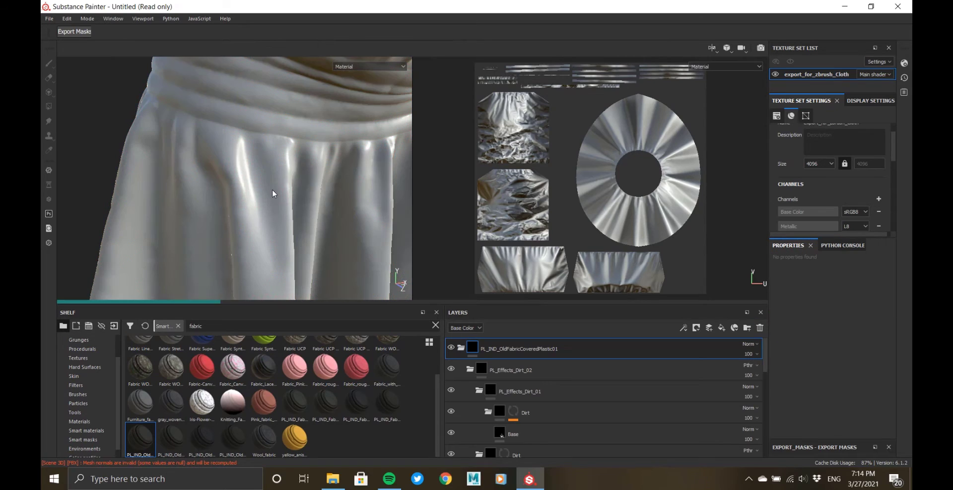
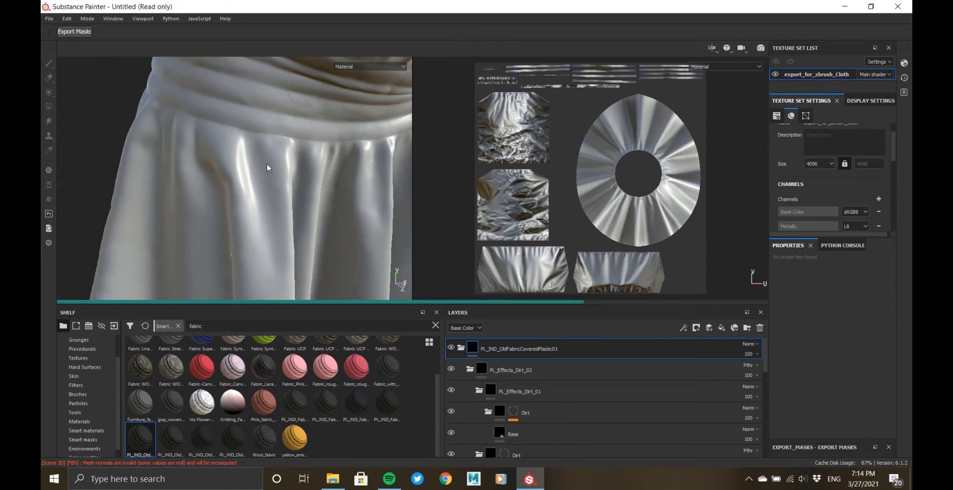
pyautogui.keyDown('alt'); pyautogui.moveTo(268, 165); pyautogui.dragTo(302, 274, button='right'); pyautogui.keyUp('alt')
pyautogui.keyDown('alt'); pyautogui.moveTo(302, 274); pyautogui.dragTo(291, 225); pyautogui.keyUp('alt')
pyautogui.keyDown('alt'); pyautogui.moveTo(250, 124); pyautogui.dragTo(278, 245, button='right'); pyautogui.keyUp('alt')
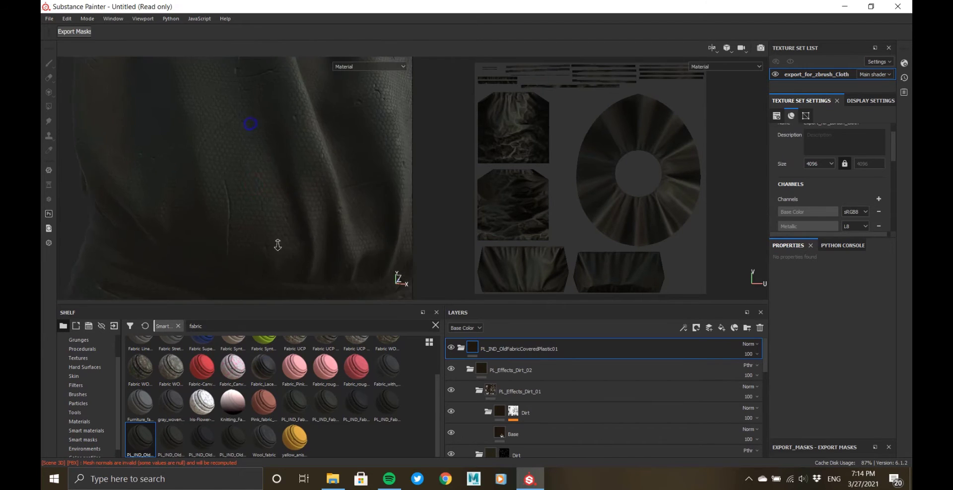
pyautogui.keyDown('alt'); pyautogui.moveTo(277, 246); pyautogui.dragTo(240, 182); pyautogui.keyUp('alt')
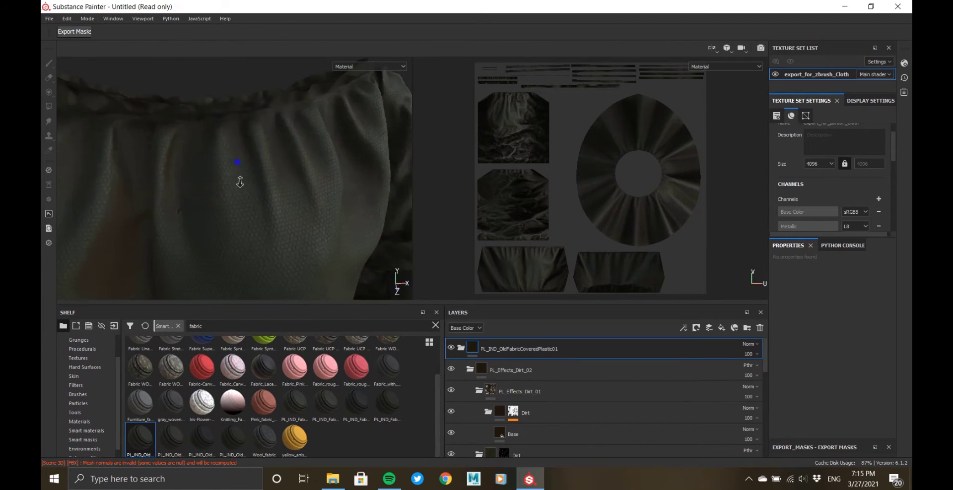
pyautogui.keyDown('alt'); pyautogui.moveTo(239, 182); pyautogui.dragTo(268, 210, button='right'); pyautogui.keyUp('alt')
pyautogui.keyDown('alt'); pyautogui.moveTo(268, 211); pyautogui.dragTo(336, 219); pyautogui.keyUp('alt')
pyautogui.keyDown('alt'); pyautogui.moveTo(336, 218); pyautogui.dragTo(188, 154, button='right'); pyautogui.keyUp('alt')
pyautogui.click(511, 347)
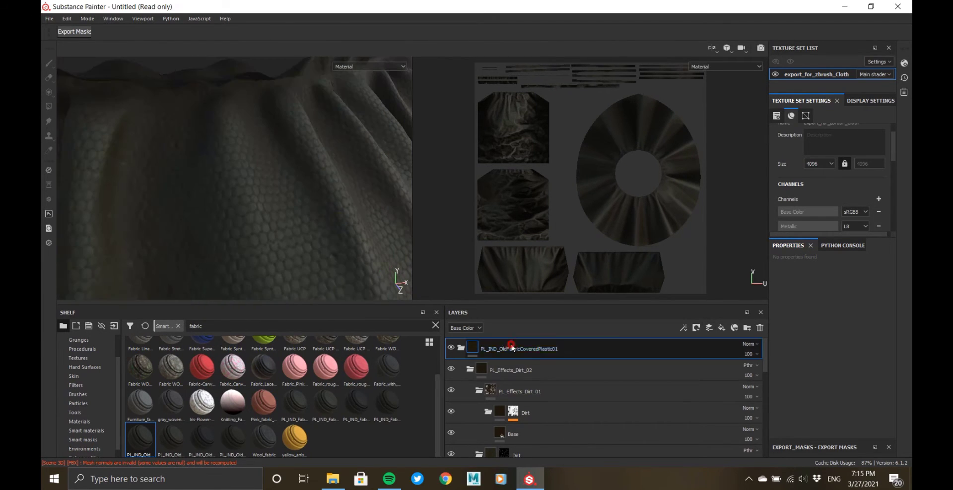
pyautogui.click(760, 328)
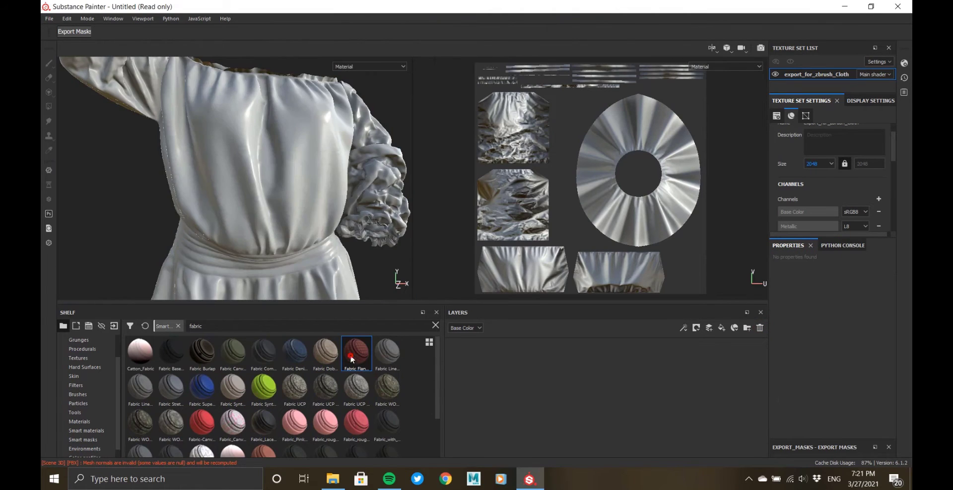
# - Apply the Fabric Flannel Tartan smart material to the dress and disable the color channel of its Base Flannel layer
pyautogui.moveTo(351, 359); pyautogui.dragTo(315, 279)
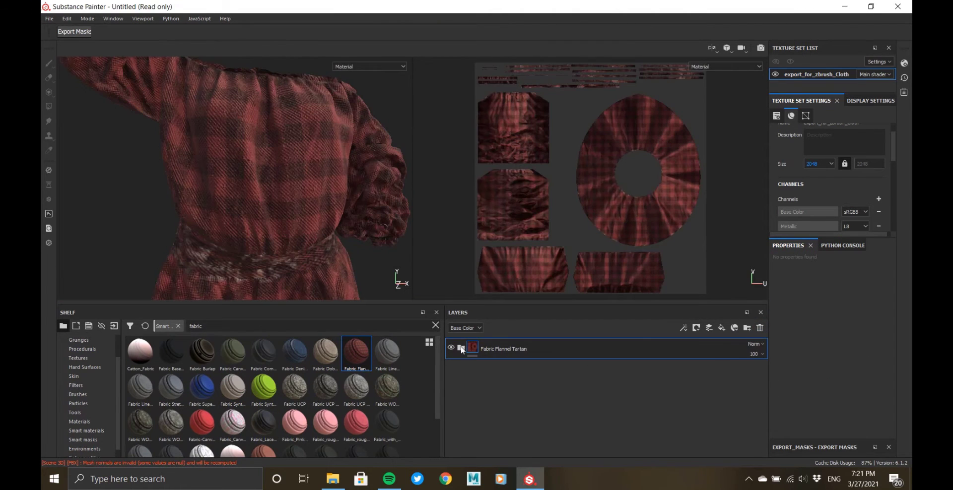
pyautogui.click(461, 348)
pyautogui.scroll(-3, 495, 360)
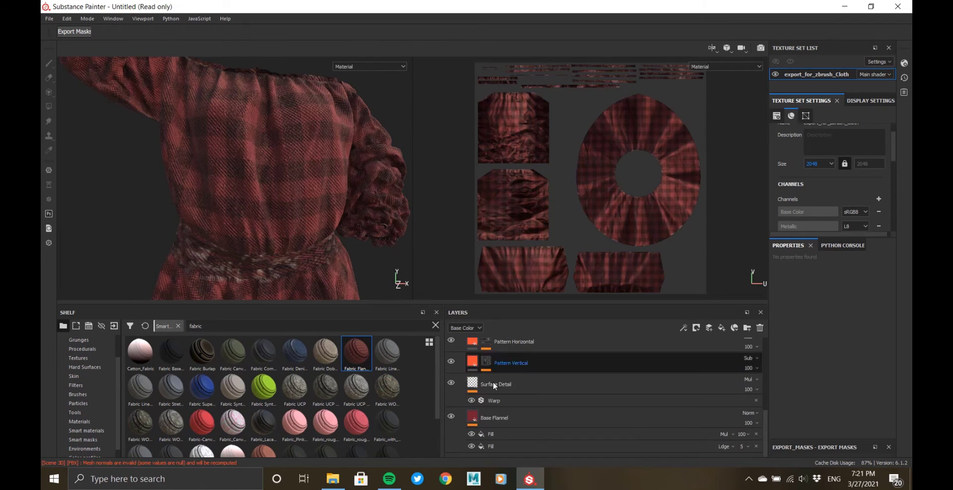
pyautogui.click(499, 418)
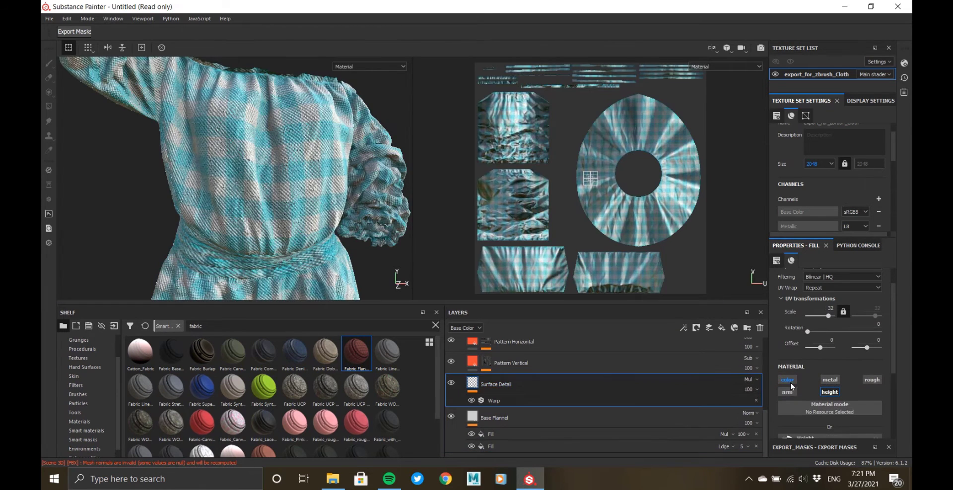
# - Disable the color channel on the tartan material's Pattern Vertical, Pattern Horizontal, Clumps and Folds layers
pyautogui.click(741, 347)
pyautogui.click(786, 379)
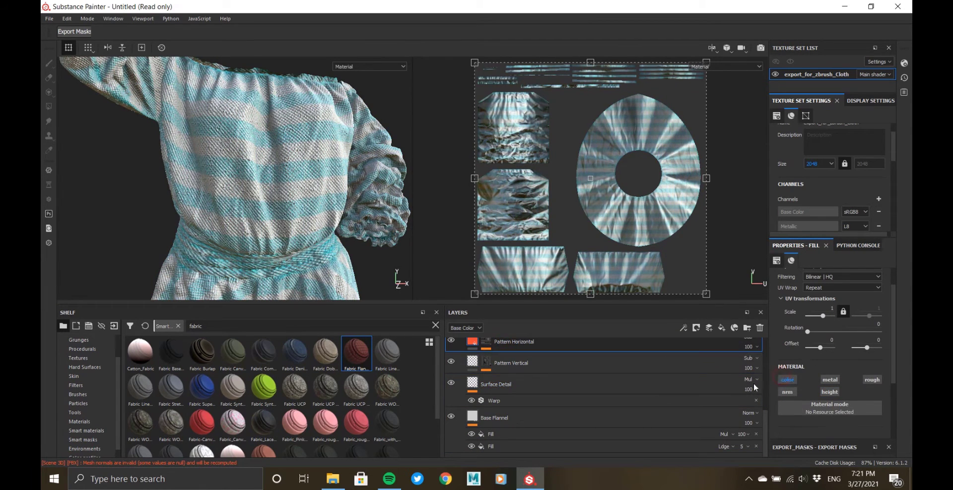
pyautogui.scroll(1, 705, 390)
pyautogui.click(501, 354)
pyautogui.click(793, 383)
pyautogui.scroll(2, 527, 390)
pyautogui.click(528, 359)
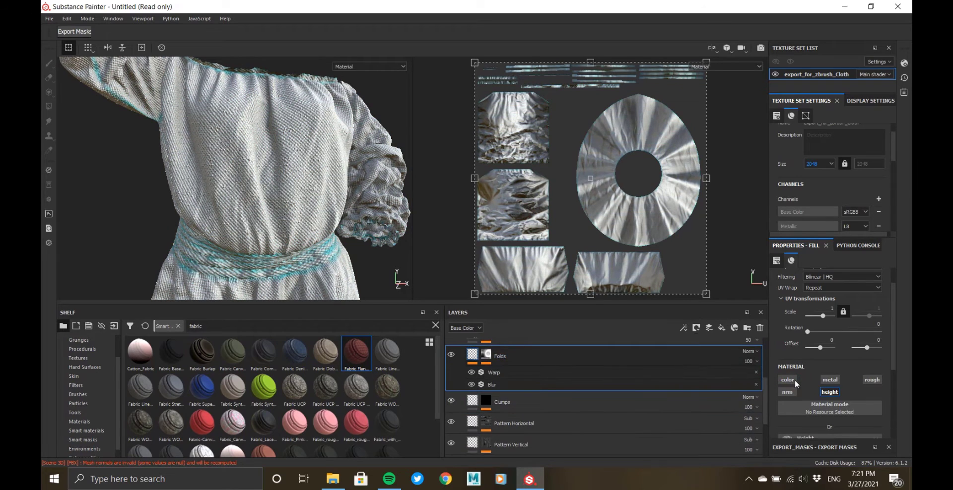
# - Disable the color channel on the Fiber General Wear, Discoloration, Edge Darkening and Threading Disruption layers
pyautogui.scroll(1, 520, 370)
pyautogui.click(519, 369)
pyautogui.click(786, 382)
pyautogui.click(546, 388)
pyautogui.scroll(1, 547, 387)
pyautogui.click(553, 369)
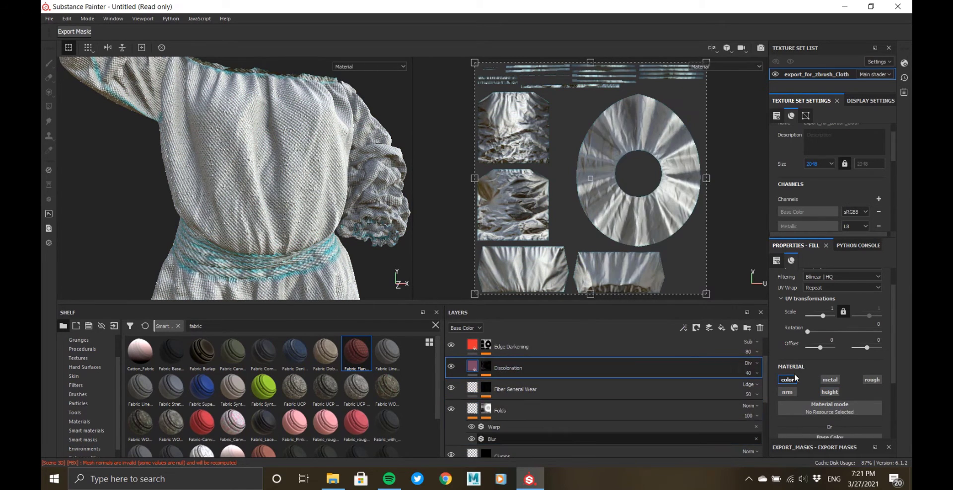
pyautogui.click(794, 377)
pyautogui.click(597, 349)
pyautogui.click(788, 381)
pyautogui.scroll(1, 657, 392)
pyautogui.click(651, 353)
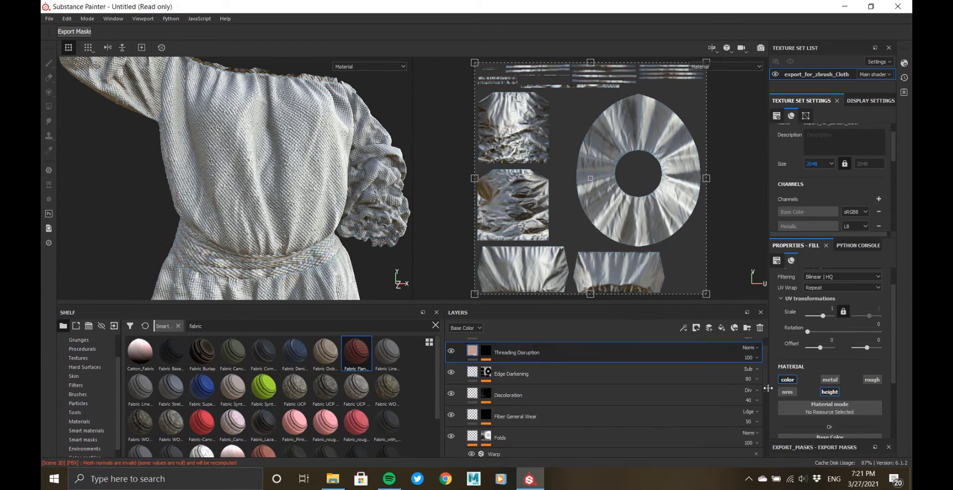
pyautogui.click(788, 381)
pyautogui.scroll(1, 550, 389)
# - Hide every layer of the tartan material above Base Flannel, from Threading Disruption down to Surface Detail
pyautogui.scroll(-6, 529, 403)
pyautogui.scroll(-1, 538, 409)
pyautogui.click(493, 417)
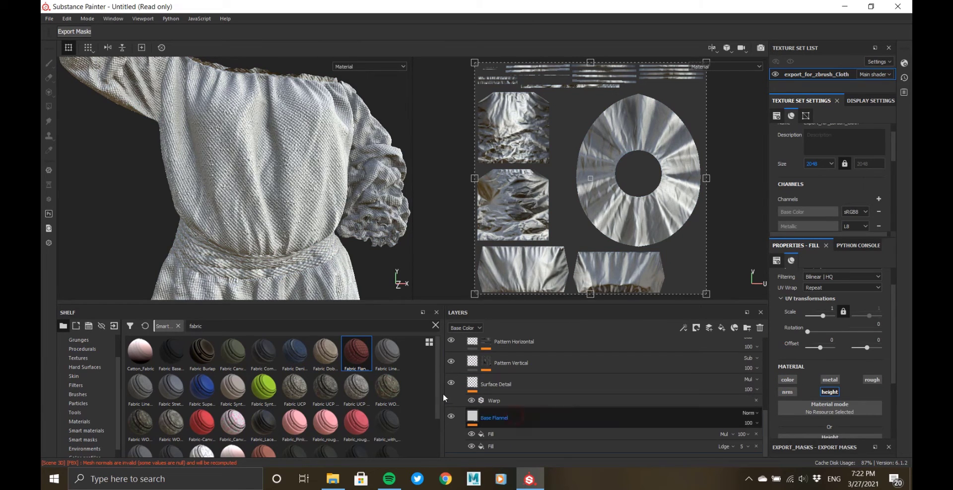
pyautogui.scroll(7, 474, 398)
pyautogui.moveTo(452, 367); pyautogui.dragTo(448, 432)
pyautogui.scroll(-1, 486, 390)
pyautogui.scroll(-2, 487, 393)
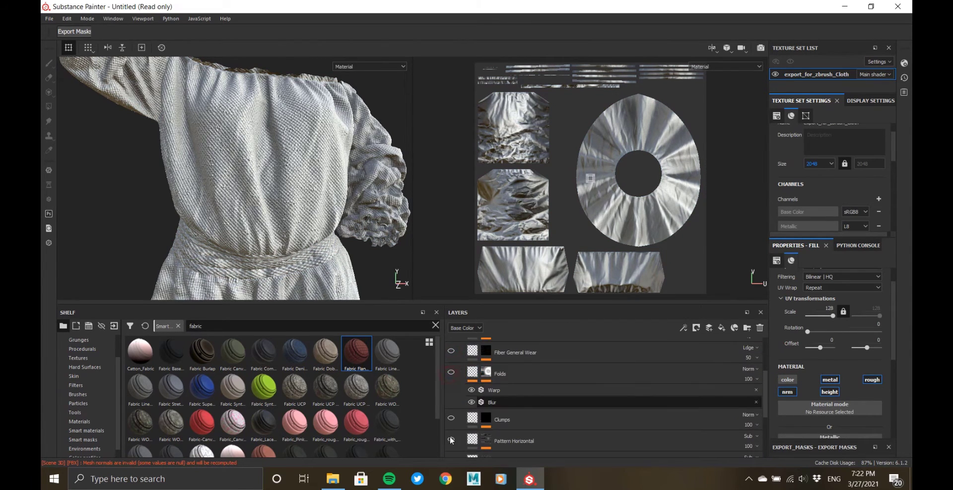
pyautogui.click(451, 439)
pyautogui.scroll(-4, 493, 399)
pyautogui.moveTo(452, 365); pyautogui.dragTo(451, 384)
# - Compare the dress with and without Base Flannel's upper Fill effect and disable the layer's metal and roughness channels
pyautogui.keyDown('alt'); pyautogui.moveTo(264, 139); pyautogui.dragTo(304, 163, button='right'); pyautogui.keyUp('alt')
pyautogui.keyDown('alt'); pyautogui.moveTo(304, 163); pyautogui.dragTo(154, 159); pyautogui.keyUp('alt')
pyautogui.click(471, 434)
pyautogui.click(472, 434)
pyautogui.keyDown('alt'); pyautogui.moveTo(328, 220); pyautogui.dragTo(500, 445); pyautogui.keyUp('alt')
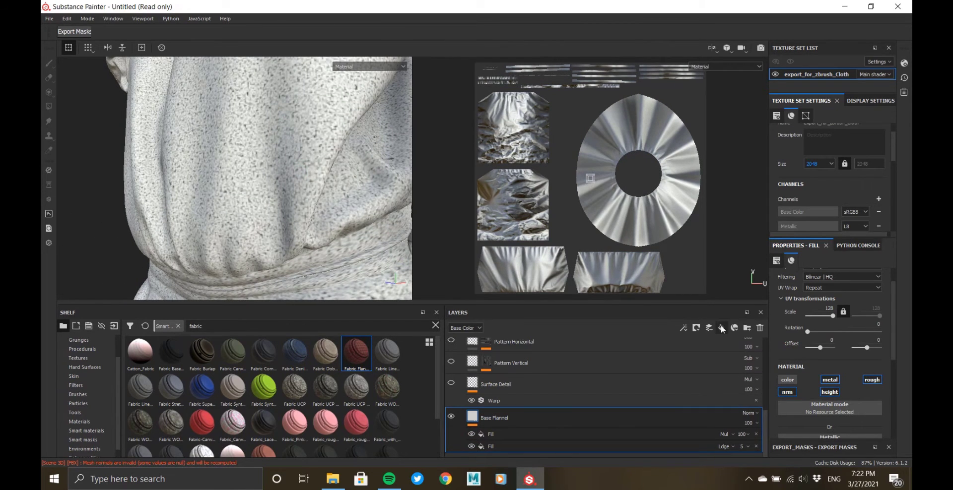
pyautogui.click(870, 381)
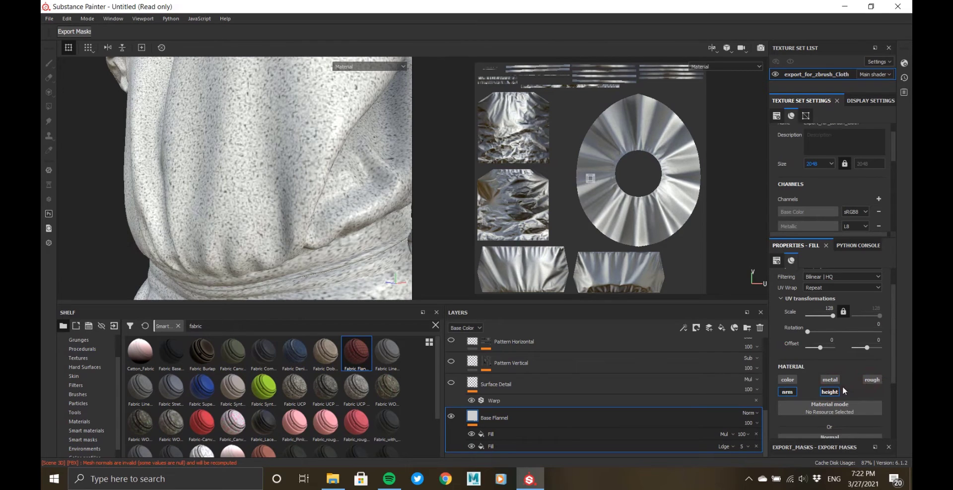
pyautogui.click(505, 435)
pyautogui.click(498, 446)
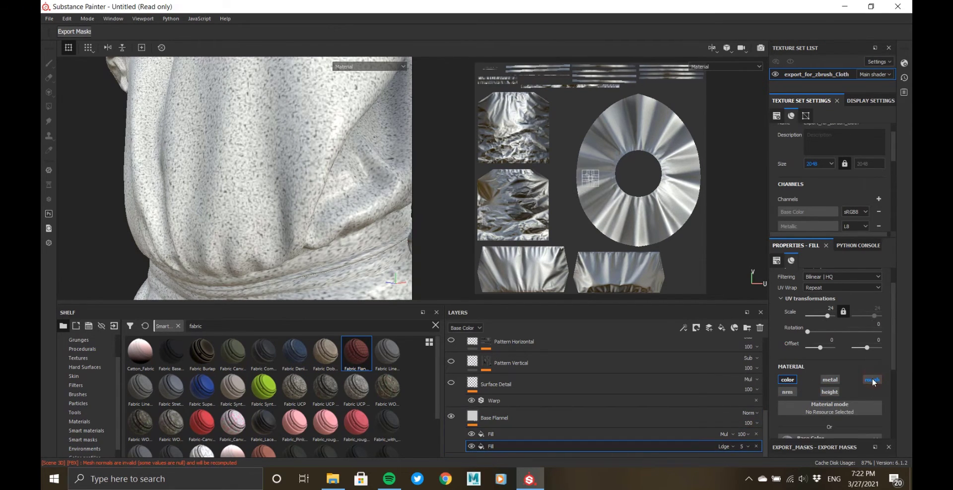
# - Add a fill layer below Base Flannel with only its color and roughness channels enabled
pyautogui.click(721, 328)
pyautogui.moveTo(521, 404); pyautogui.dragTo(494, 459)
pyautogui.moveTo(494, 421); pyautogui.dragTo(490, 390)
pyautogui.click(493, 446)
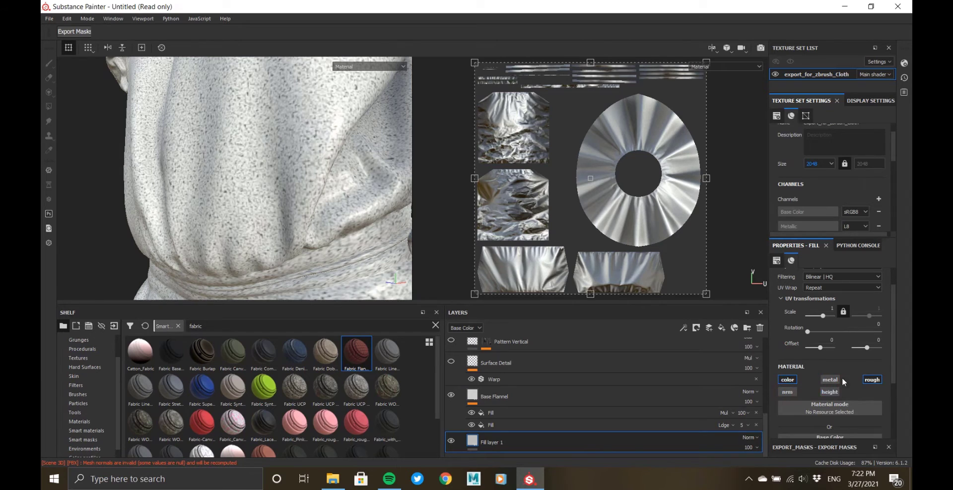
# - Import 41538f91.jpg and rough.jpg from the insects-flowers-pattern_2 folder into the current project as textures
pyautogui.click(332, 476)
pyautogui.doubleClick(346, 153)
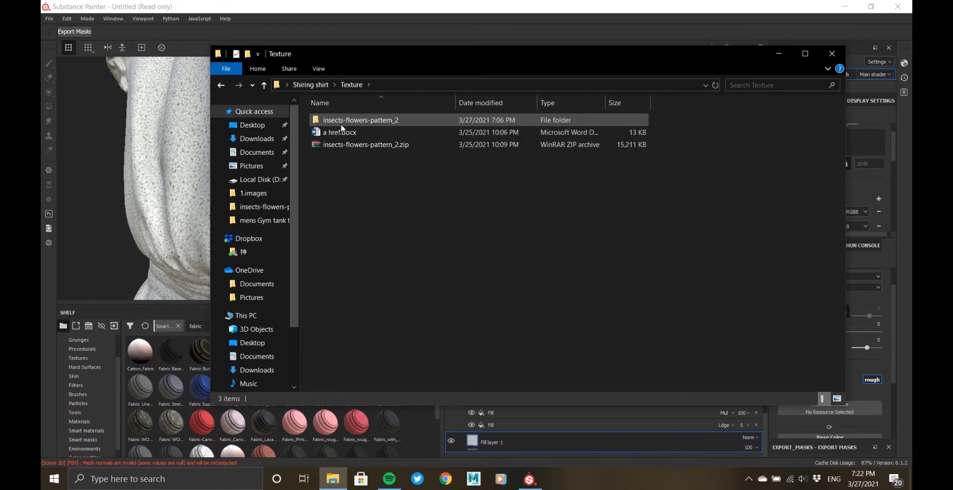
pyautogui.doubleClick(341, 124)
pyautogui.click(338, 128)
pyautogui.keyDown('ctrl'); pyautogui.click(738, 129); pyautogui.keyUp('ctrl')
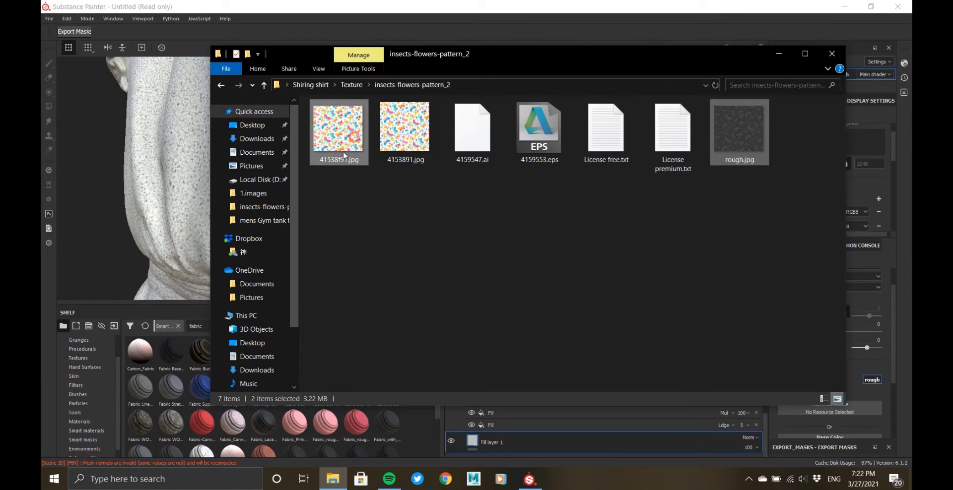
pyautogui.moveTo(337, 128); pyautogui.dragTo(185, 406)
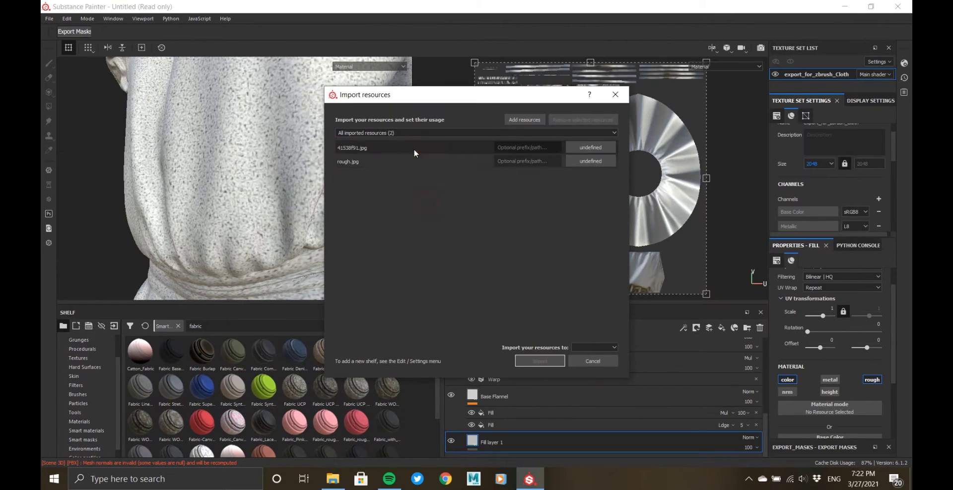
pyautogui.click(591, 147)
pyautogui.click(588, 362)
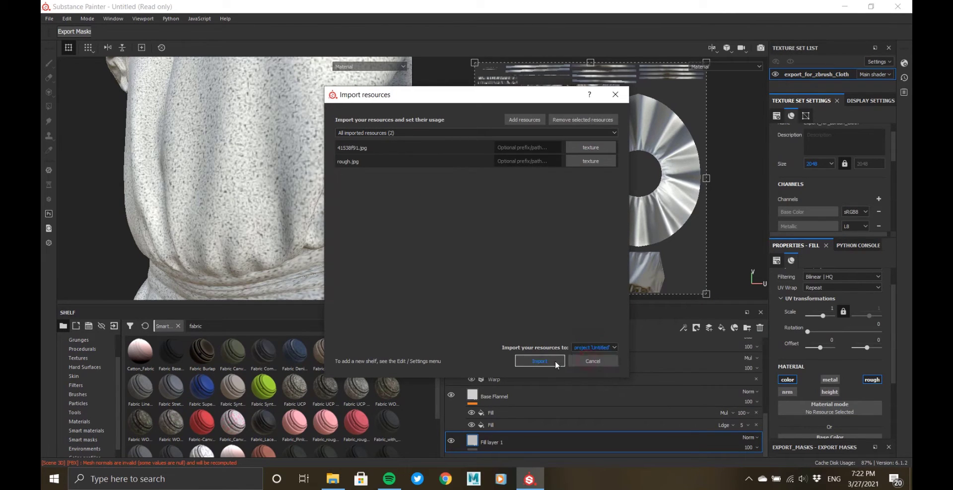
pyautogui.click(555, 360)
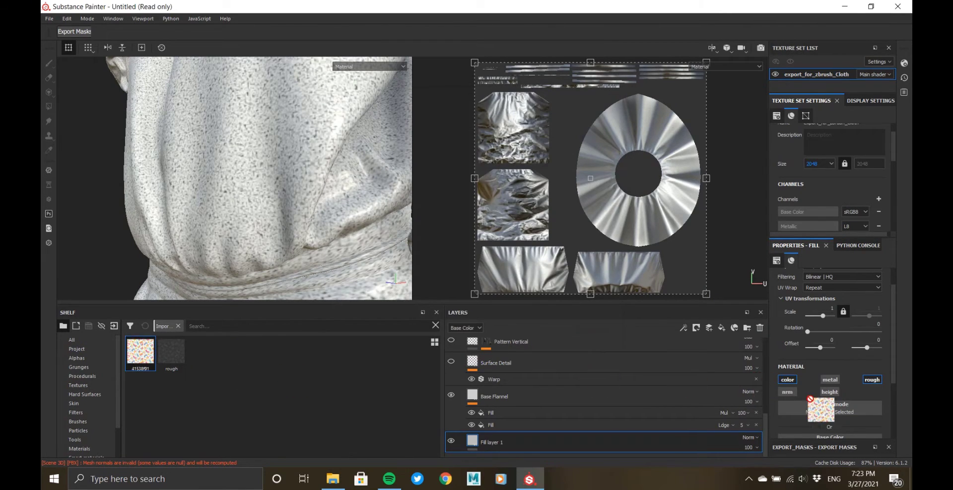
# - Assign the 41538f91 texture to Fill layer 1's base color and the rough texture to its roughness
pyautogui.moveTo(821, 436); pyautogui.dragTo(825, 439)
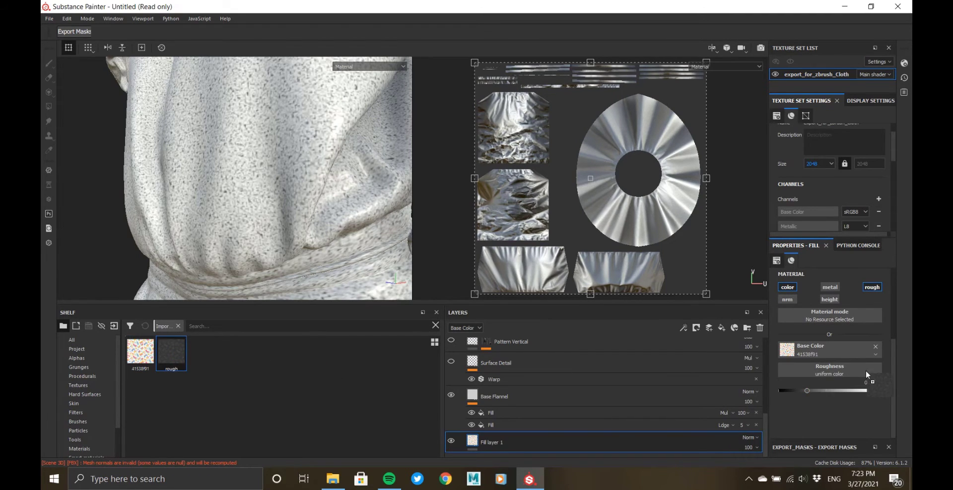
pyautogui.click(449, 393)
pyautogui.click(449, 394)
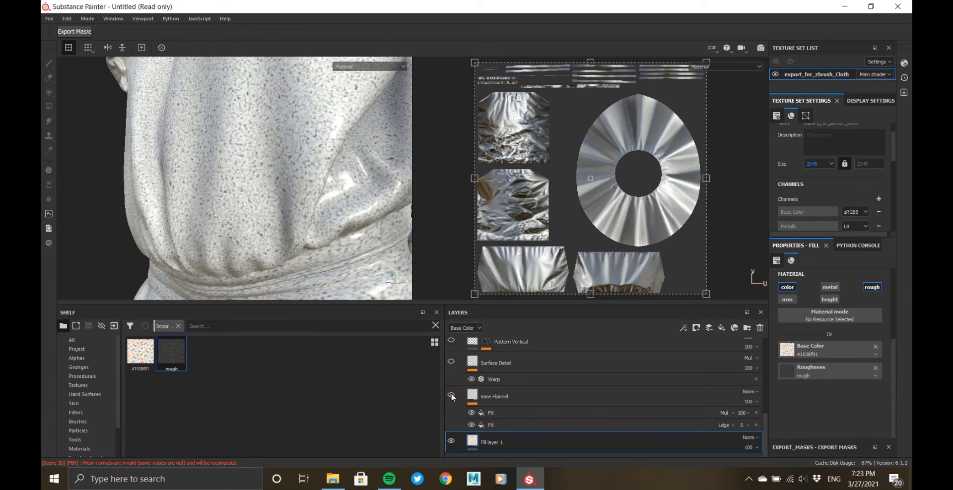
# - Try the Divide and Subtract blend modes on Base Flannel's upper Fill effect and settle on Overlay
pyautogui.click(490, 412)
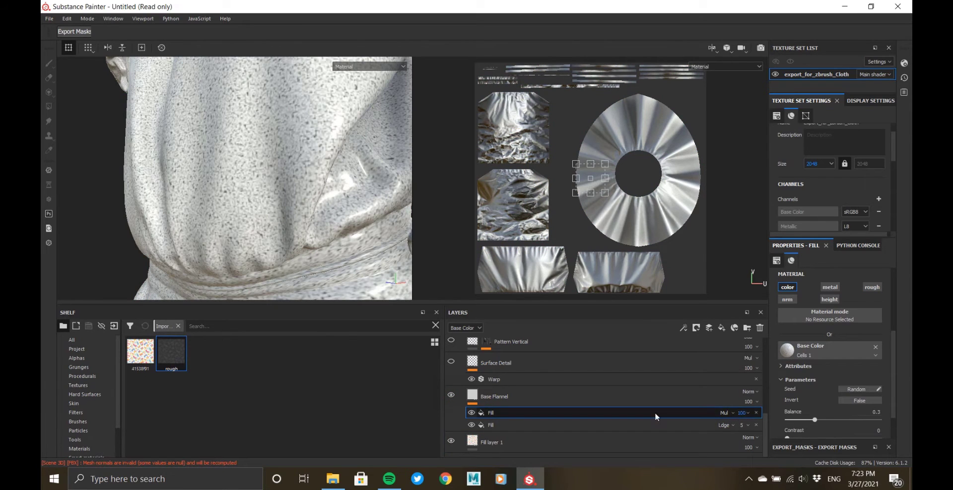
pyautogui.click(471, 413)
pyautogui.click(471, 413)
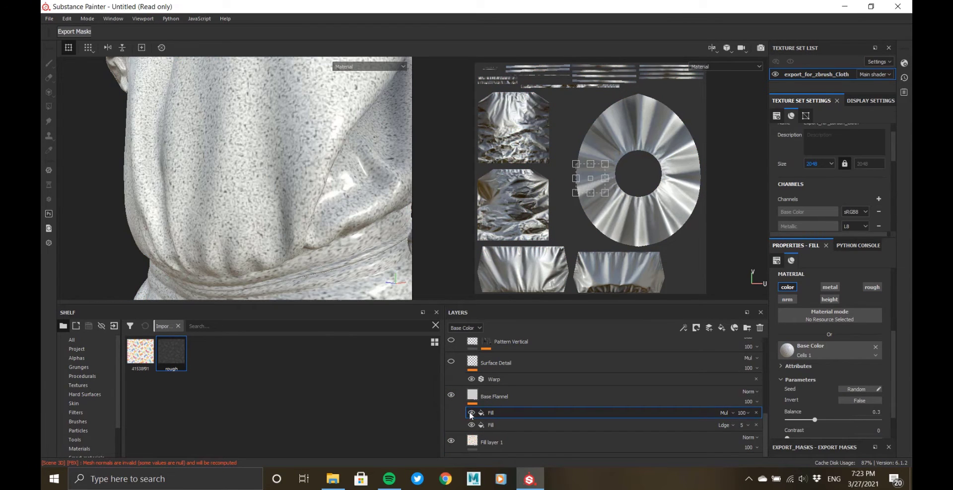
pyautogui.click(726, 413)
pyautogui.click(736, 184)
pyautogui.click(725, 413)
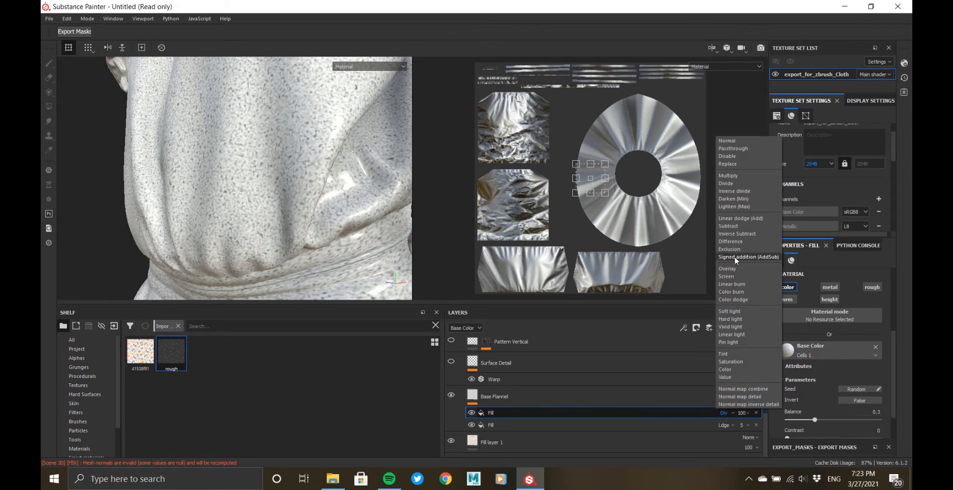
pyautogui.click(734, 227)
pyautogui.click(726, 413)
pyautogui.click(530, 7)
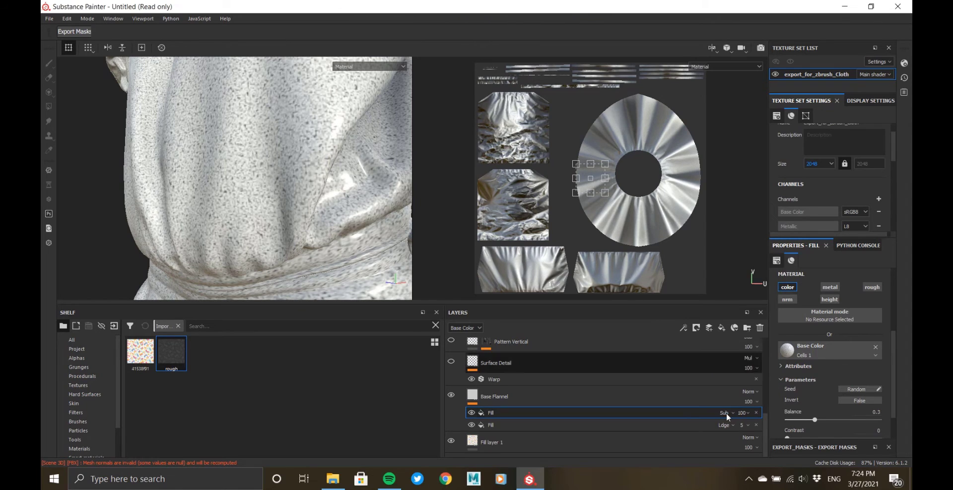
pyautogui.click(726, 414)
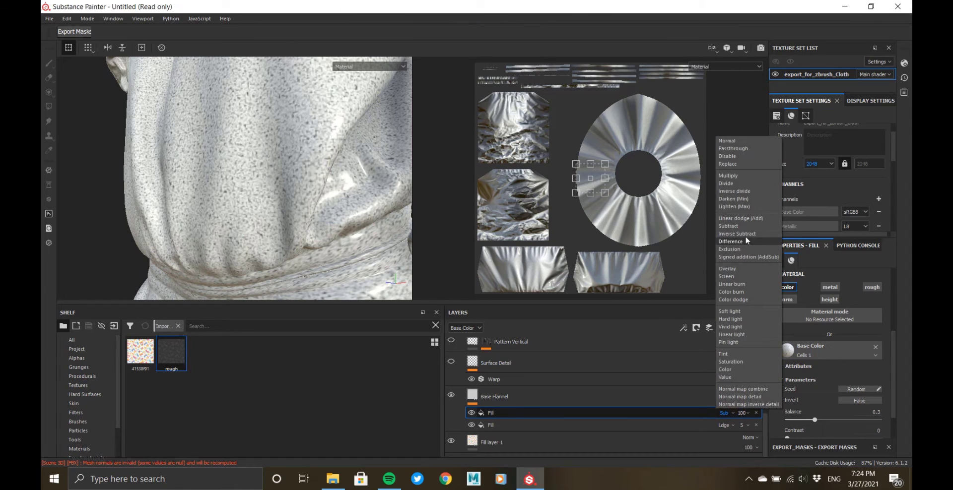
pyautogui.click(731, 269)
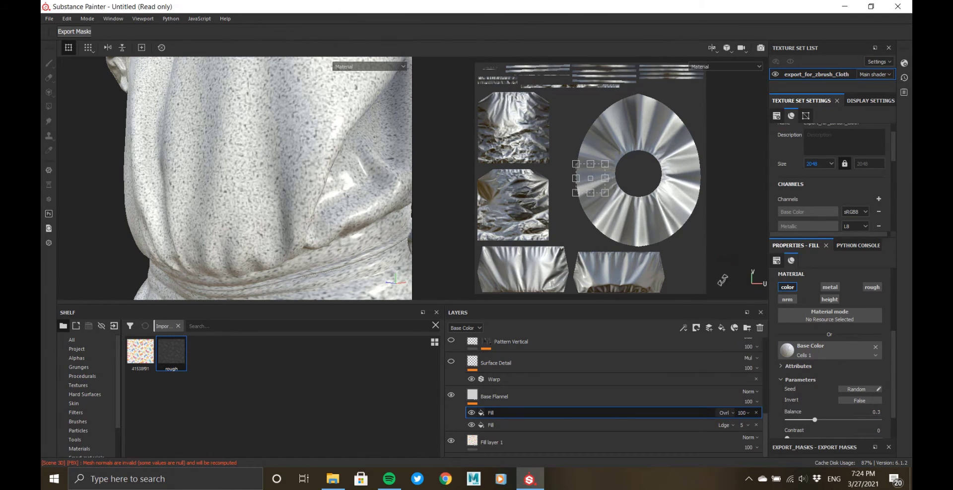
pyautogui.keyDown('alt'); pyautogui.moveTo(348, 206); pyautogui.dragTo(348, 253); pyautogui.keyUp('alt')
# - Hide Base Flannel's lower Fill effect and set the layer's blend mode to Multiply
pyautogui.click(472, 426)
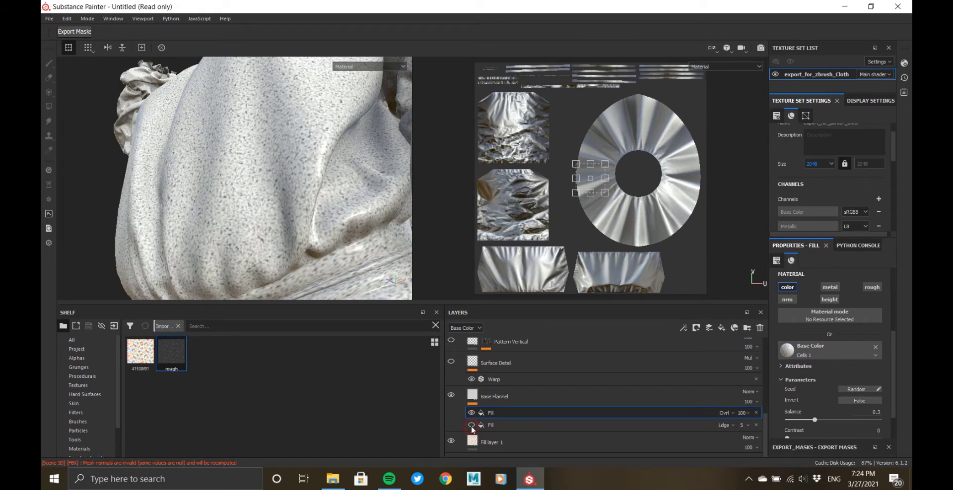
pyautogui.keyDown('alt'); pyautogui.moveTo(302, 192); pyautogui.dragTo(288, 134); pyautogui.keyUp('alt')
pyautogui.keyDown('alt'); pyautogui.moveTo(288, 134); pyautogui.dragTo(348, 149, button='right'); pyautogui.keyUp('alt')
pyautogui.click(749, 392)
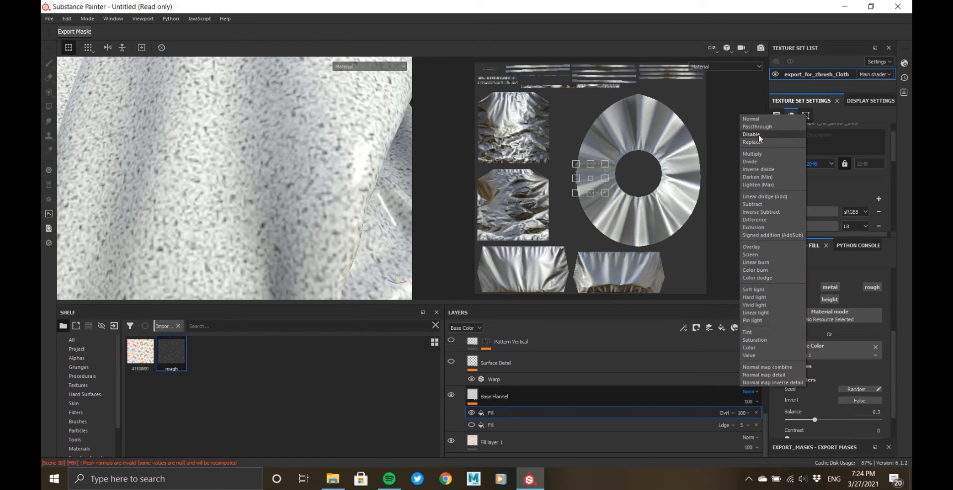
pyautogui.click(765, 155)
# - Check the size of the print on the bodice and set Fill layer 1's UV scale to 10
pyautogui.keyDown('alt'); pyautogui.moveTo(302, 175); pyautogui.dragTo(161, 163, button='right'); pyautogui.keyUp('alt')
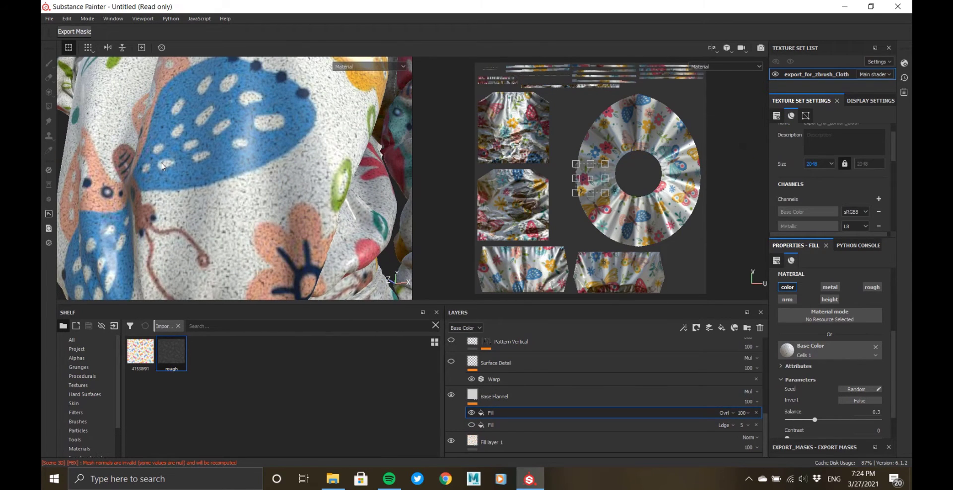
pyautogui.keyDown('alt'); pyautogui.moveTo(240, 88); pyautogui.dragTo(263, 149, button='right'); pyautogui.keyUp('alt')
pyautogui.keyDown('alt'); pyautogui.moveTo(366, 234); pyautogui.dragTo(308, 209, button='right'); pyautogui.keyUp('alt')
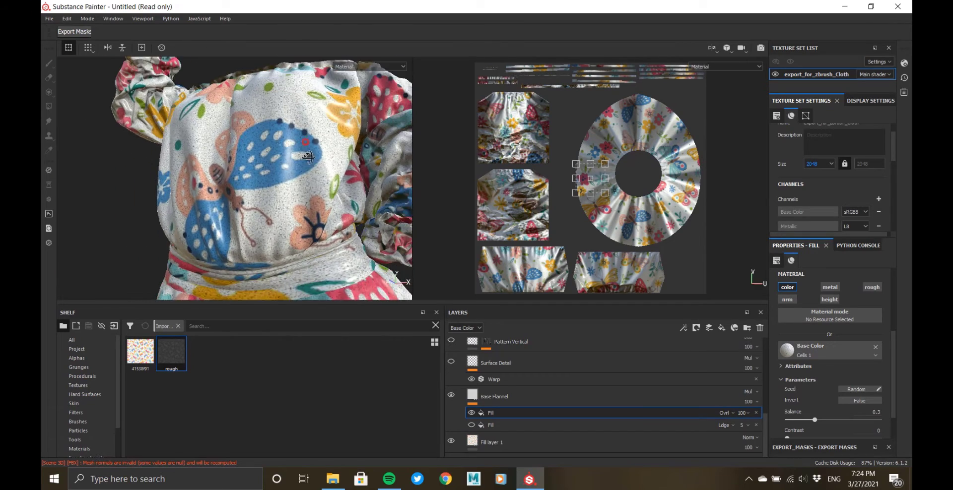
pyautogui.keyDown('alt'); pyautogui.moveTo(253, 139); pyautogui.dragTo(263, 181); pyautogui.keyUp('alt')
pyautogui.keyDown('alt'); pyautogui.moveTo(199, 184); pyautogui.dragTo(183, 144, button='right'); pyautogui.keyUp('alt')
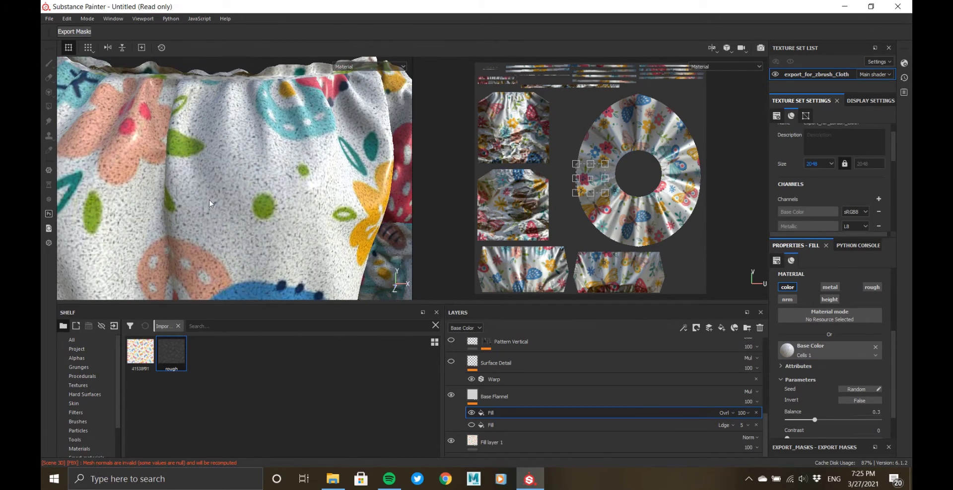
pyautogui.keyDown('alt'); pyautogui.moveTo(209, 200); pyautogui.dragTo(174, 181, button='right'); pyautogui.keyUp('alt')
pyautogui.keyDown('alt'); pyautogui.moveTo(249, 238); pyautogui.dragTo(235, 95, button='middle'); pyautogui.keyUp('alt')
pyautogui.click(526, 442)
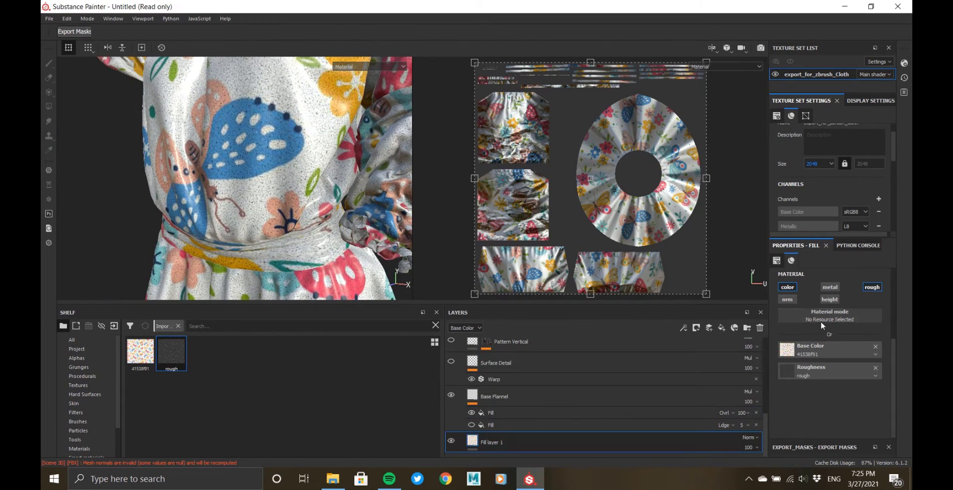
pyautogui.write('0')
pyautogui.press('Return')
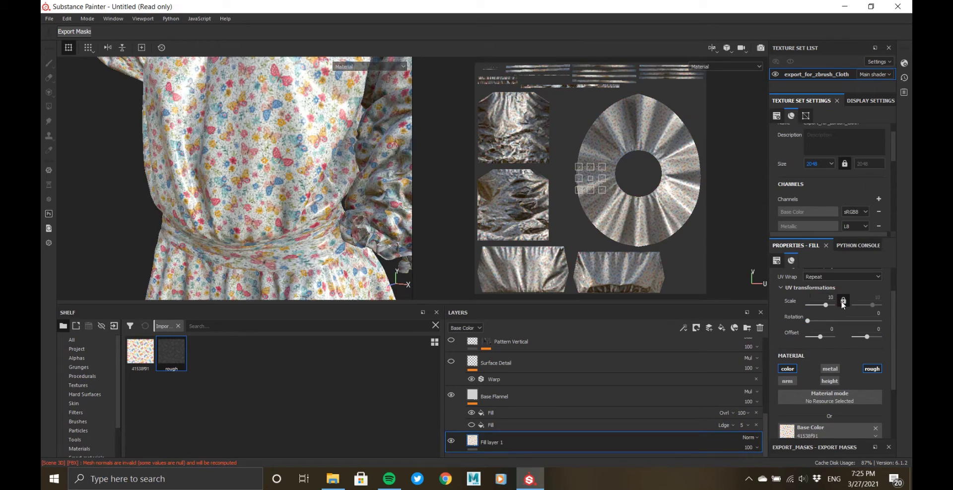
# - Examine the rescaled floral print and its fabric texture around the bodice, sleeves and skirt
pyautogui.keyDown('alt'); pyautogui.moveTo(168, 155); pyautogui.dragTo(317, 219); pyautogui.keyUp('alt')
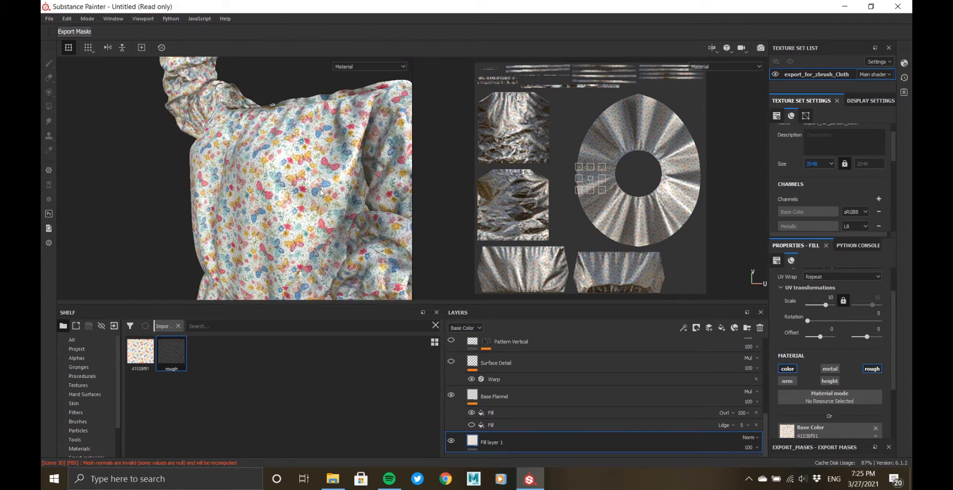
pyautogui.keyDown('alt'); pyautogui.moveTo(317, 219); pyautogui.dragTo(278, 199, button='right'); pyautogui.keyUp('alt')
pyautogui.keyDown('alt'); pyautogui.moveTo(286, 258); pyautogui.dragTo(291, 167, button='middle'); pyautogui.keyUp('alt')
pyautogui.keyDown('alt'); pyautogui.moveTo(292, 167); pyautogui.dragTo(254, 171); pyautogui.keyUp('alt')
pyautogui.keyDown('alt'); pyautogui.moveTo(253, 171); pyautogui.dragTo(278, 218, button='right'); pyautogui.keyUp('alt')
pyautogui.keyDown('alt'); pyautogui.moveTo(278, 219); pyautogui.dragTo(238, 163); pyautogui.keyUp('alt')
pyautogui.keyDown('alt'); pyautogui.moveTo(238, 164); pyautogui.dragTo(258, 288, button='middle'); pyautogui.keyUp('alt')
pyautogui.keyDown('alt'); pyautogui.moveTo(263, 293); pyautogui.dragTo(248, 258, button='right'); pyautogui.keyUp('alt')
pyautogui.keyDown('alt'); pyautogui.moveTo(249, 258); pyautogui.dragTo(243, 139, button='middle'); pyautogui.keyUp('alt')
pyautogui.keyDown('alt'); pyautogui.moveTo(243, 139); pyautogui.dragTo(318, 149); pyautogui.keyUp('alt')
pyautogui.keyDown('alt'); pyautogui.moveTo(318, 149); pyautogui.dragTo(288, 239, button='middle'); pyautogui.keyUp('alt')
pyautogui.keyDown('alt'); pyautogui.moveTo(288, 238); pyautogui.dragTo(295, 288, button='right'); pyautogui.keyUp('alt')
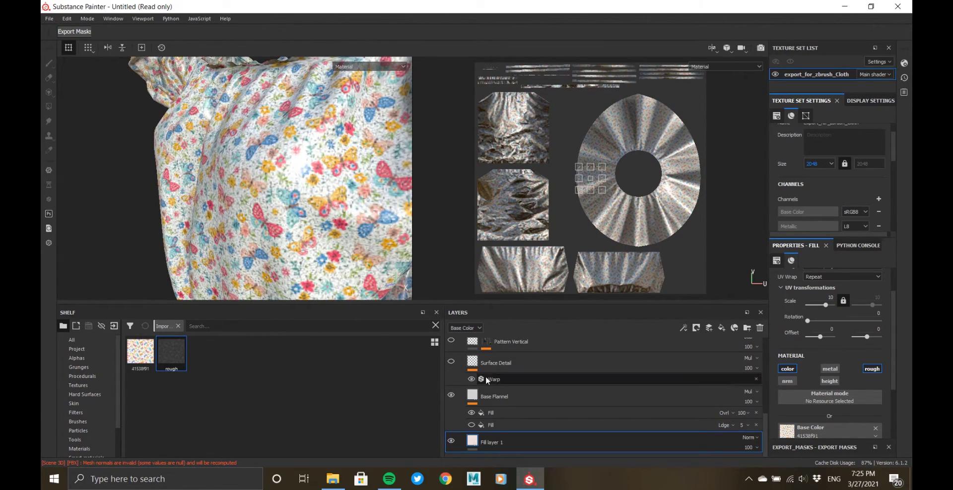
# - Delete the lower Fill effect from the Base Flannel layer
pyautogui.click(473, 425)
pyautogui.click(756, 426)
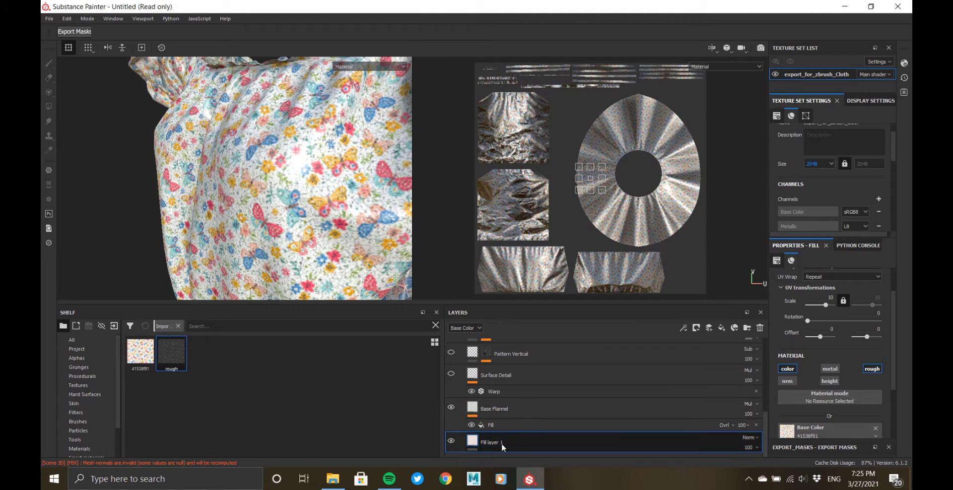
# - Try a uniform roughness of 0.5577 on Fill layer 1 and reassign the rough texture to its roughness
pyautogui.scroll(-2, 830, 403)
pyautogui.scroll(-1, 831, 403)
pyautogui.click(875, 396)
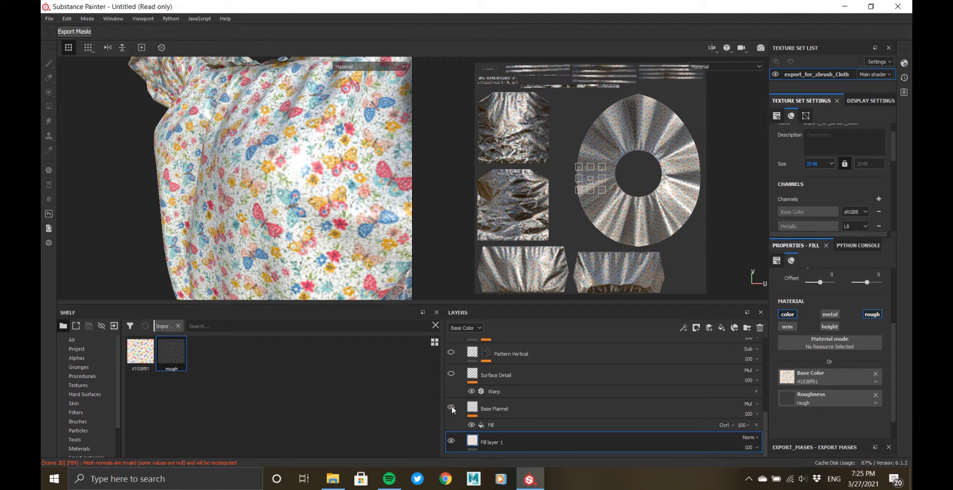
pyautogui.click(869, 318)
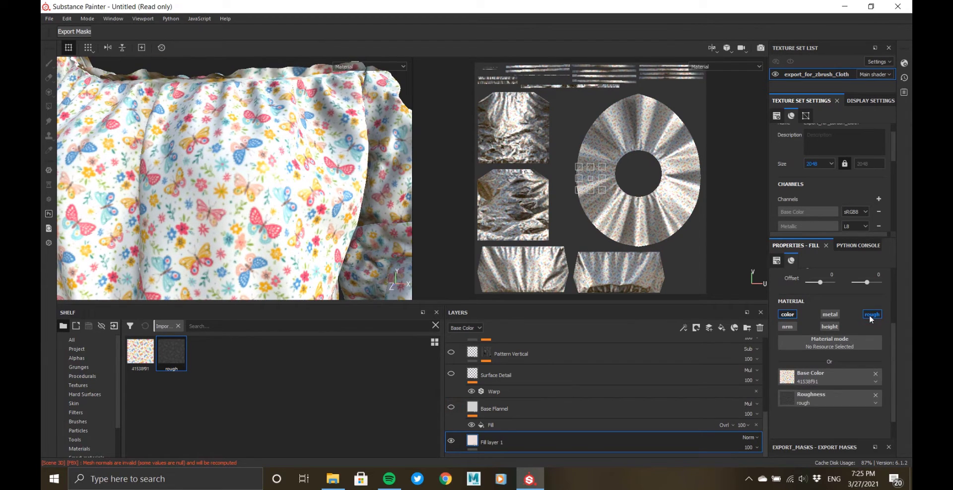
pyautogui.click(875, 396)
pyautogui.moveTo(805, 414); pyautogui.dragTo(873, 417)
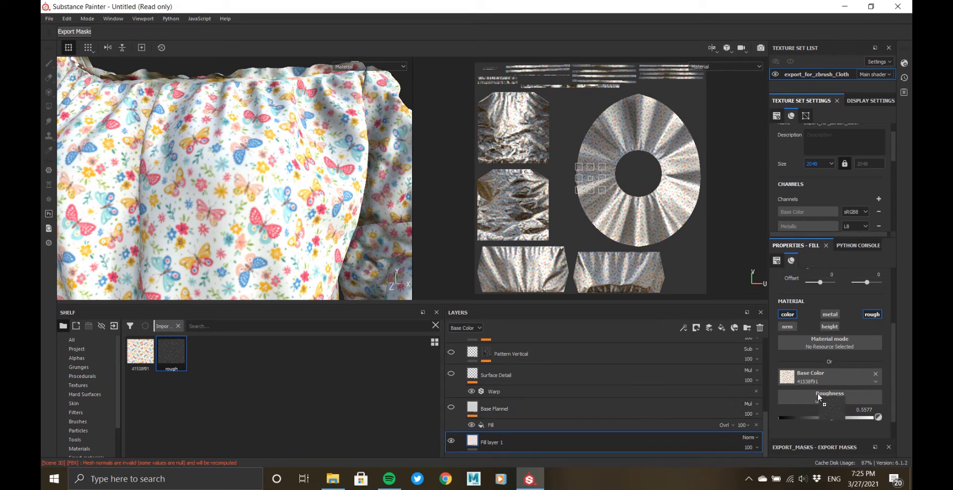
pyautogui.moveTo(819, 398); pyautogui.dragTo(819, 398)
pyautogui.keyDown('alt'); pyautogui.moveTo(365, 261); pyautogui.dragTo(328, 241); pyautogui.keyUp('alt')
pyautogui.moveTo(328, 239)
pyautogui.keyDown('shift'); pyautogui.mouseDown(button='right')
pyautogui.moveTo(344, 237)
pyautogui.moveTo(267, 227)
pyautogui.mouseUp(button='right'); pyautogui.keyUp('shift')
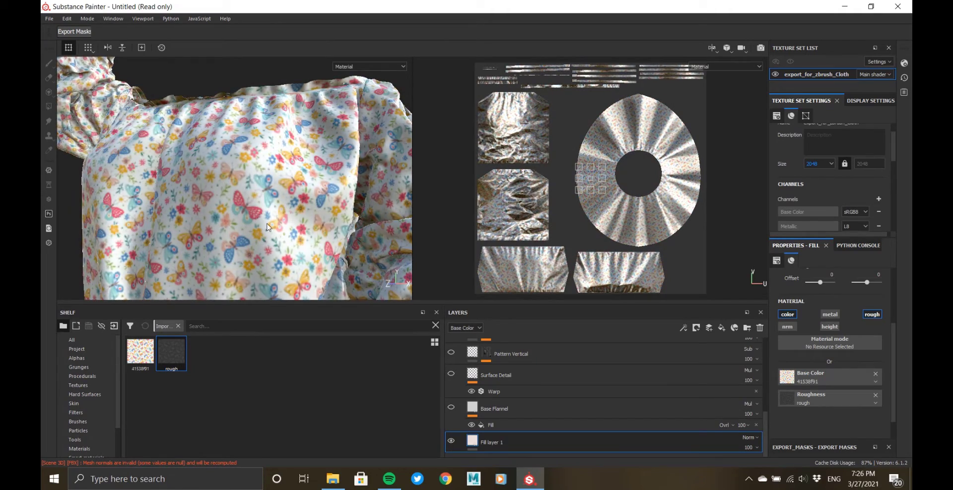
# - Replace the rough texture on Fill layer 1 with a uniform roughness of 0.7548
pyautogui.keyDown('alt'); pyautogui.moveTo(268, 228); pyautogui.dragTo(301, 230); pyautogui.keyUp('alt')
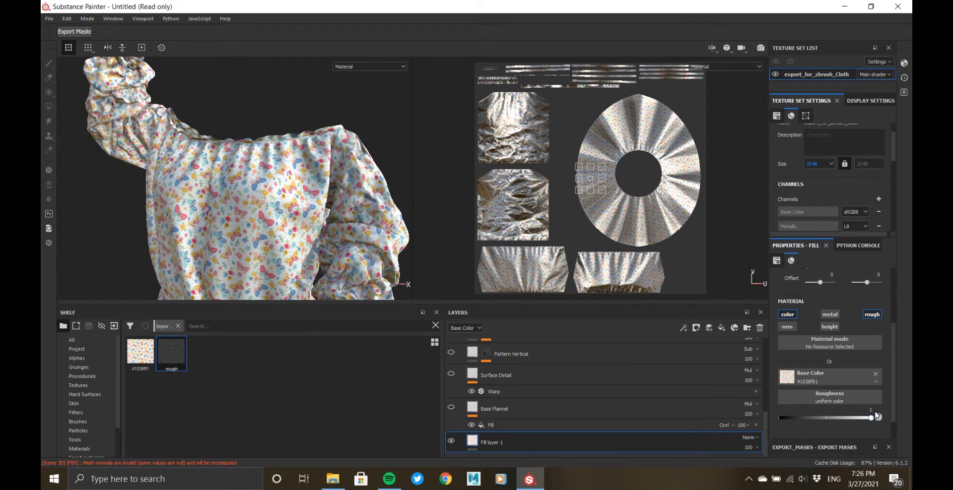
pyautogui.moveTo(306, 231)
pyautogui.keyDown('alt'); pyautogui.mouseDown()
pyautogui.moveTo(277, 216)
pyautogui.moveTo(293, 241)
pyautogui.moveTo(304, 223)
pyautogui.mouseUp(); pyautogui.keyUp('alt')
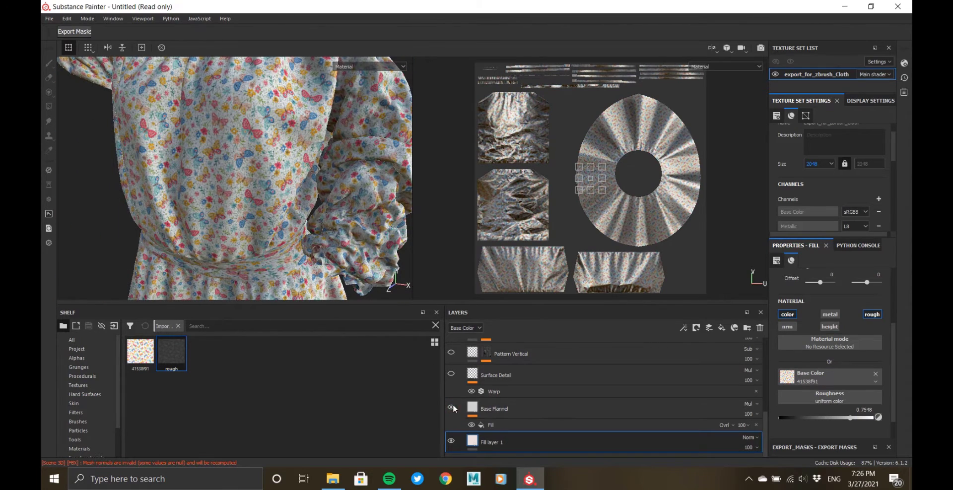
# - Show the Base Flannel layer and lower its Base Color opacity to 34
pyautogui.click(677, 417)
pyautogui.click(748, 414)
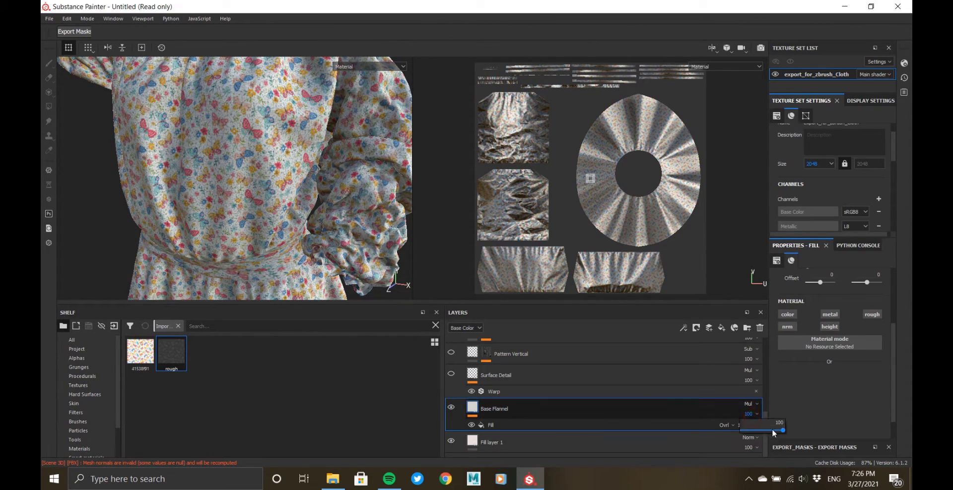
pyautogui.moveTo(782, 430); pyautogui.dragTo(723, 435)
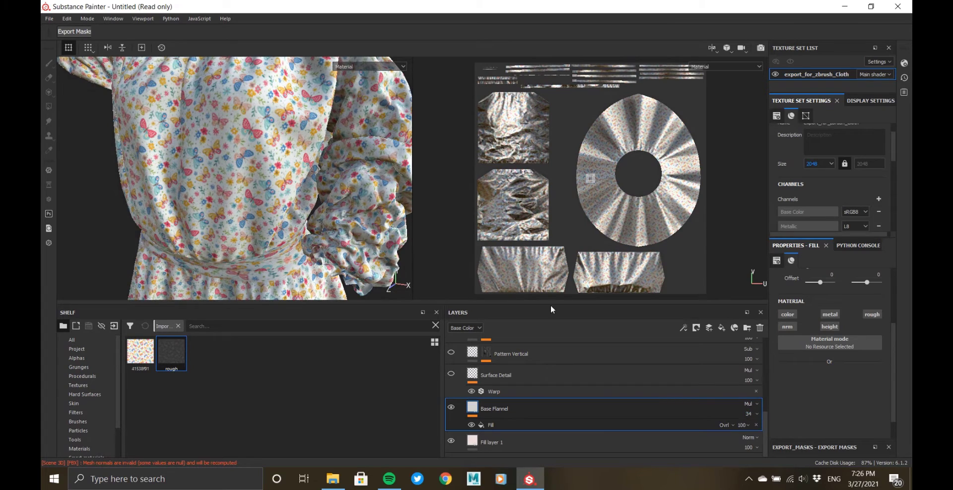
pyautogui.keyDown('alt'); pyautogui.moveTo(268, 185); pyautogui.dragTo(278, 164); pyautogui.keyUp('alt')
# - Show the Surface Detail layer and set the UV scale of its checker height to 45, trying 40 first
pyautogui.click(451, 375)
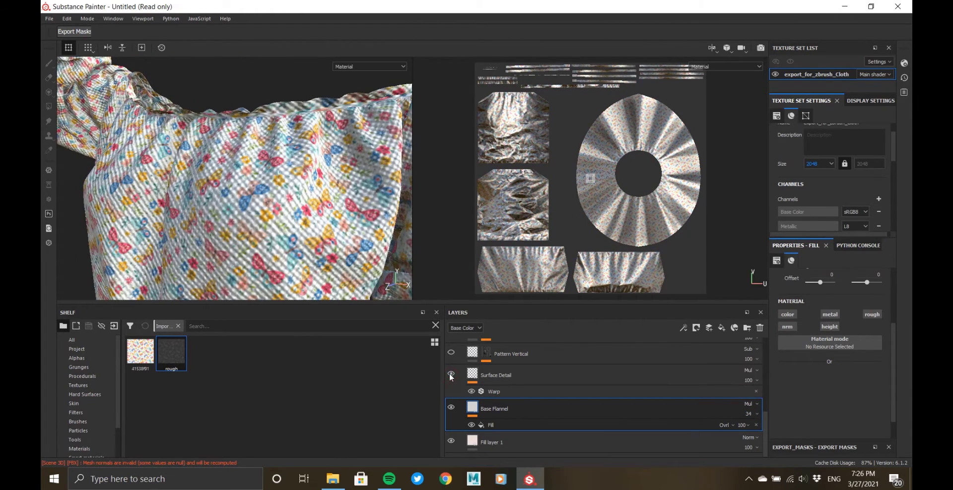
pyautogui.click(494, 392)
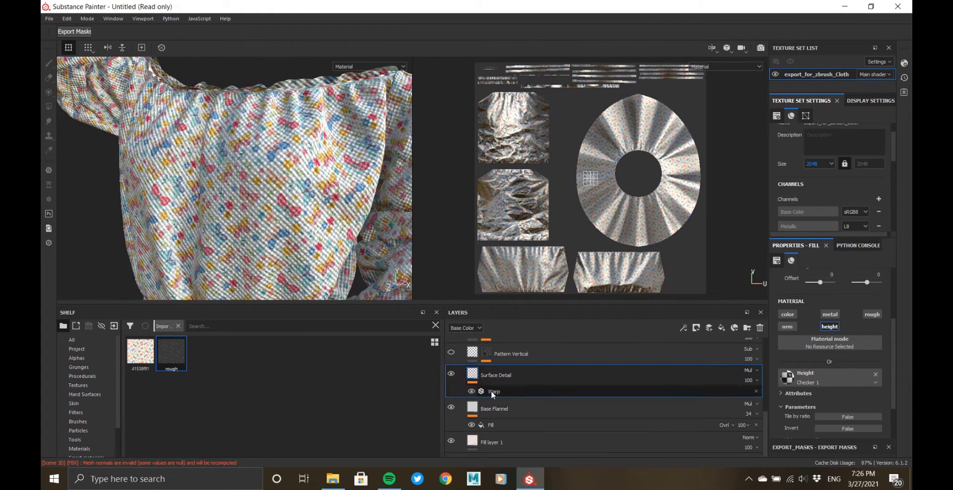
pyautogui.click(491, 391)
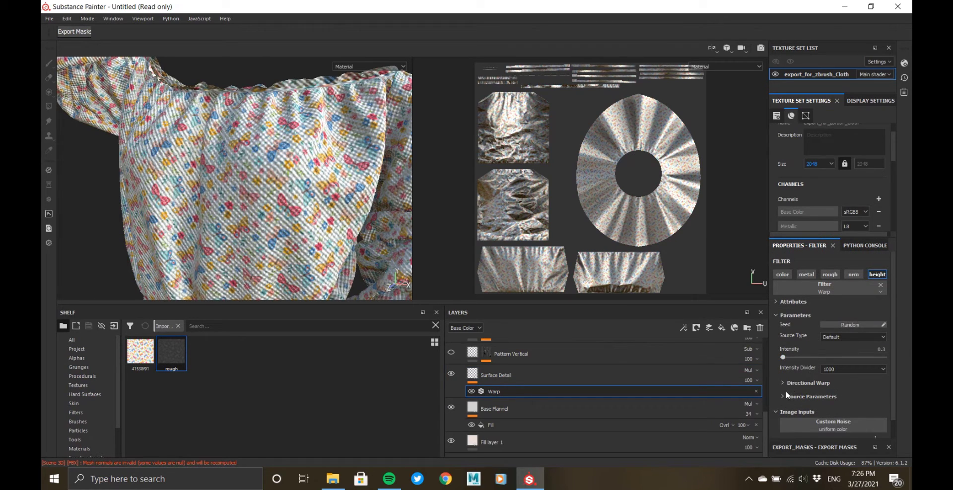
pyautogui.click(692, 379)
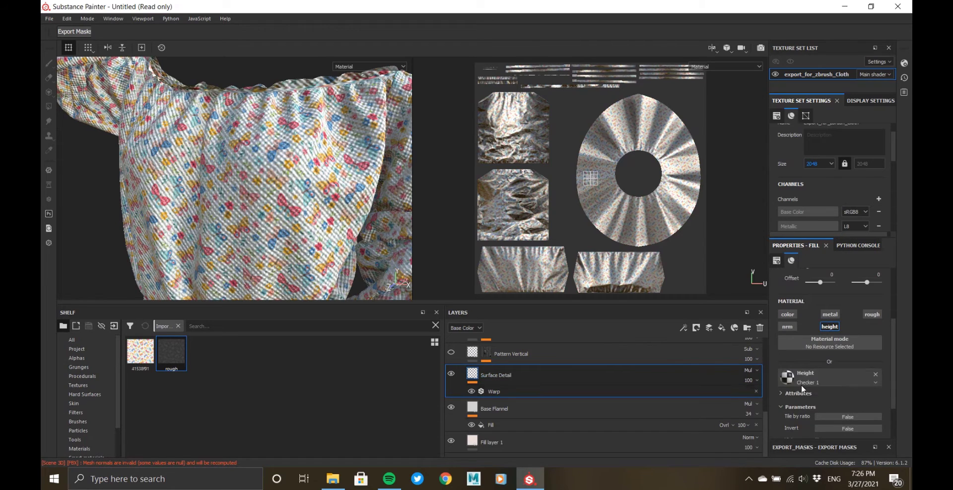
pyautogui.scroll(3, 802, 389)
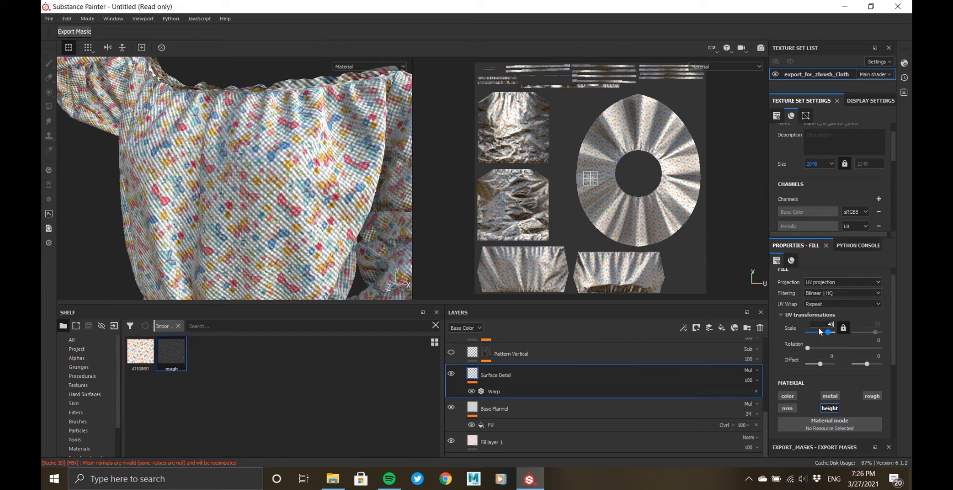
pyautogui.press('Return')
pyautogui.scroll(5, 265, 222)
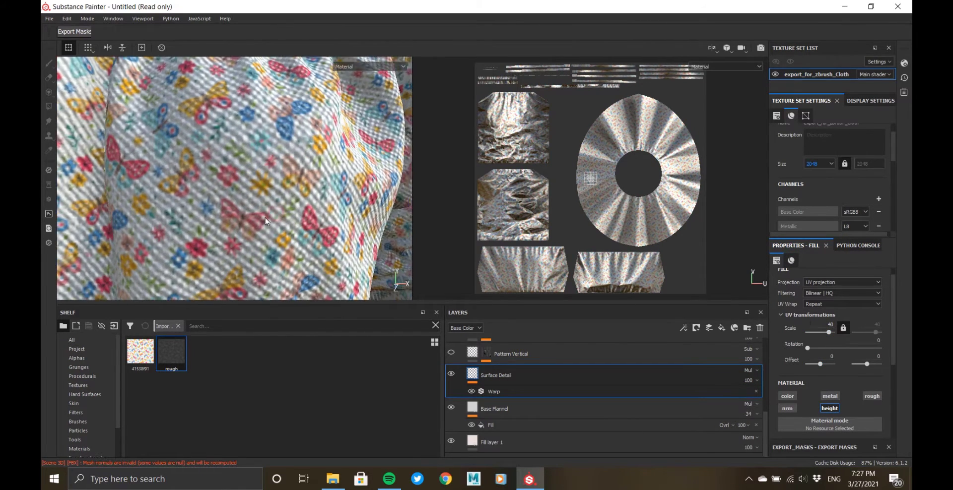
pyautogui.press('Return')
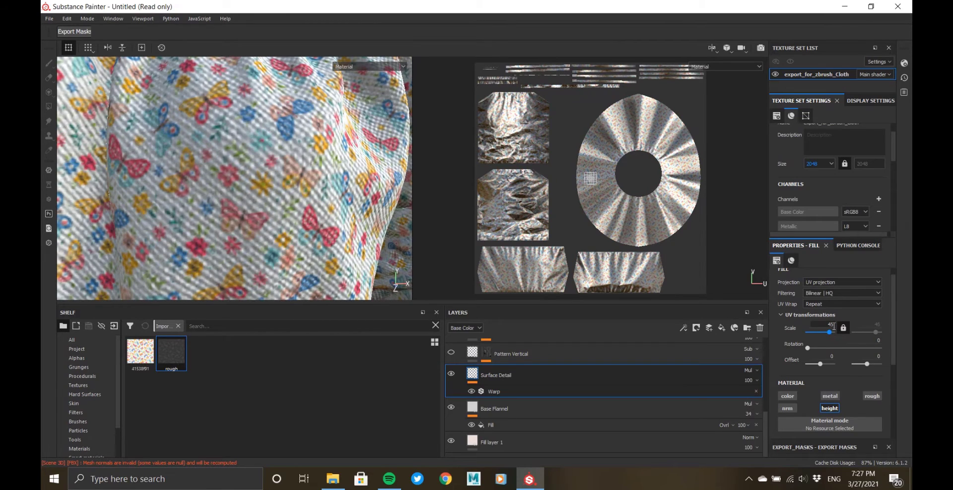
# - Set the checker pattern tiling of the Surface Detail layer to 10 and check the weave on the bodice
pyautogui.scroll(-5, 822, 397)
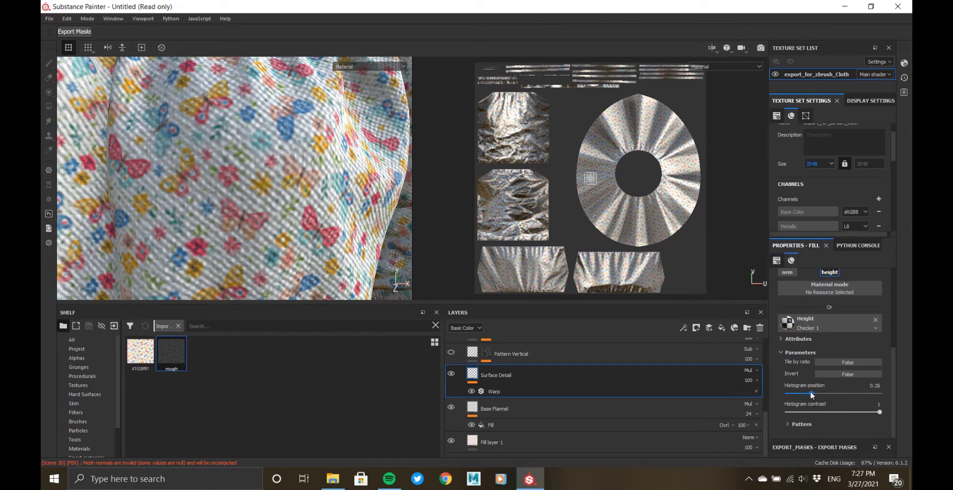
pyautogui.click(788, 425)
pyautogui.moveTo(840, 413); pyautogui.dragTo(845, 414)
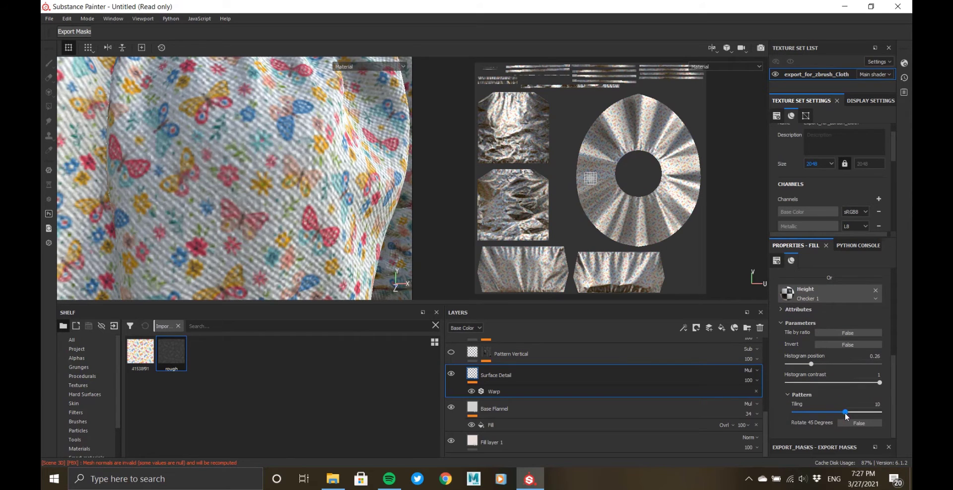
pyautogui.scroll(-4, 365, 206)
pyautogui.keyDown('alt'); pyautogui.moveTo(365, 206); pyautogui.dragTo(359, 221); pyautogui.keyUp('alt')
# - Switch the layer stack to the Height channel and set the Surface Detail layer's opacity to 3
pyautogui.click(469, 326)
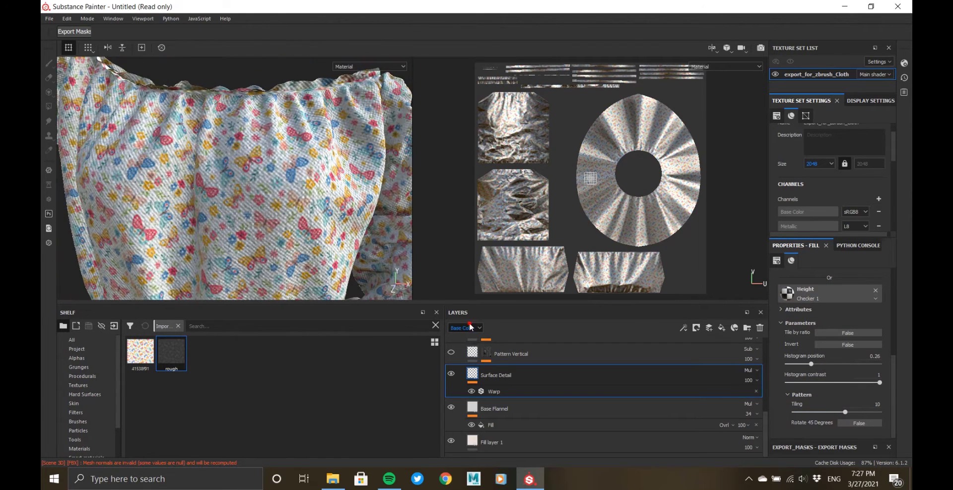
pyautogui.moveTo(745, 397); pyautogui.dragTo(745, 408)
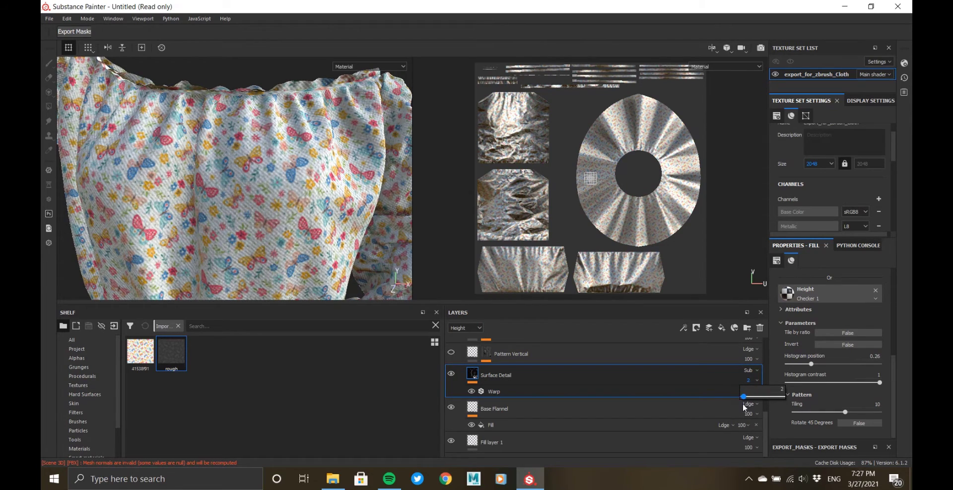
pyautogui.scroll(5, 349, 195)
pyautogui.click(749, 381)
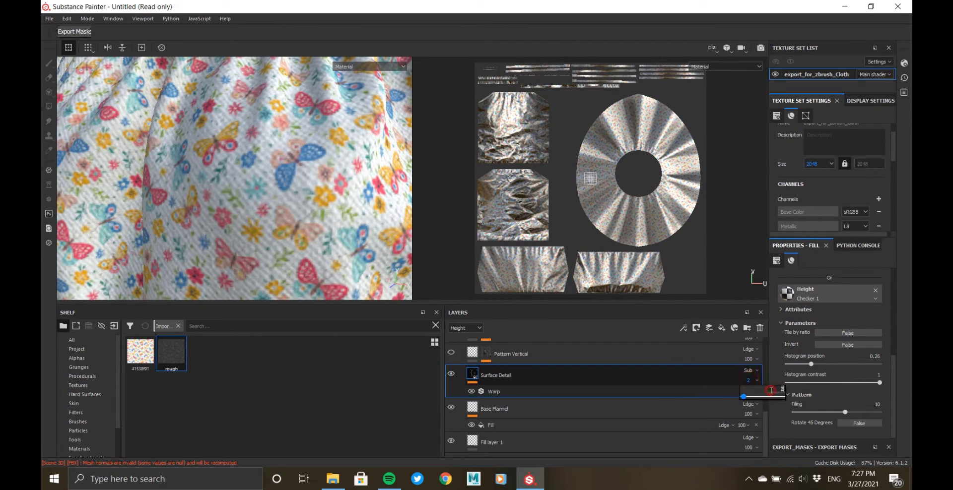
pyautogui.scroll(-3, 246, 215)
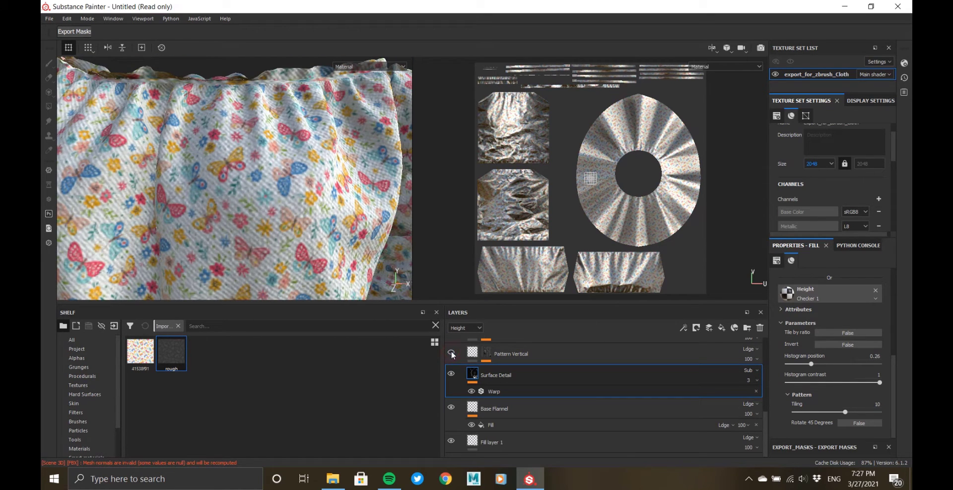
# - Preview the masks of the Pattern Vertical and Pattern Horizontal layers and delete both layers
pyautogui.click(500, 353)
pyautogui.keyDown('alt'); pyautogui.click(486, 351); pyautogui.keyUp('alt')
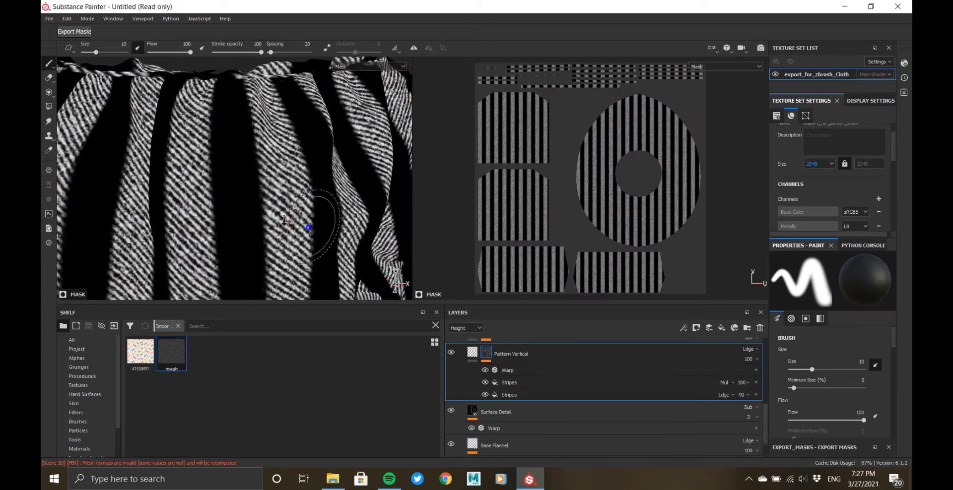
pyautogui.scroll(-3, 310, 225)
pyautogui.click(760, 328)
pyautogui.click(487, 356)
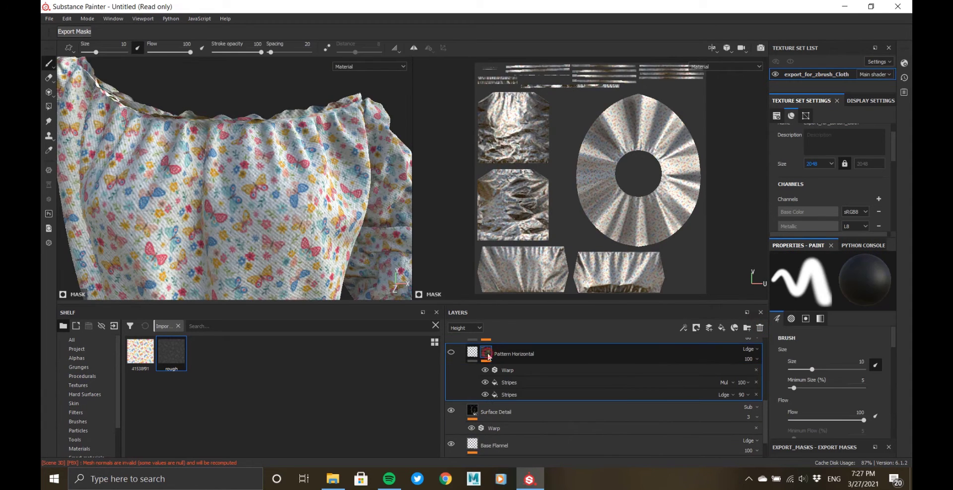
pyautogui.keyDown('alt'); pyautogui.click(486, 353); pyautogui.keyUp('alt')
pyautogui.click(760, 329)
# - Preview the mask of the Clumps layer, make the layer visible and select its fill
pyautogui.click(487, 381)
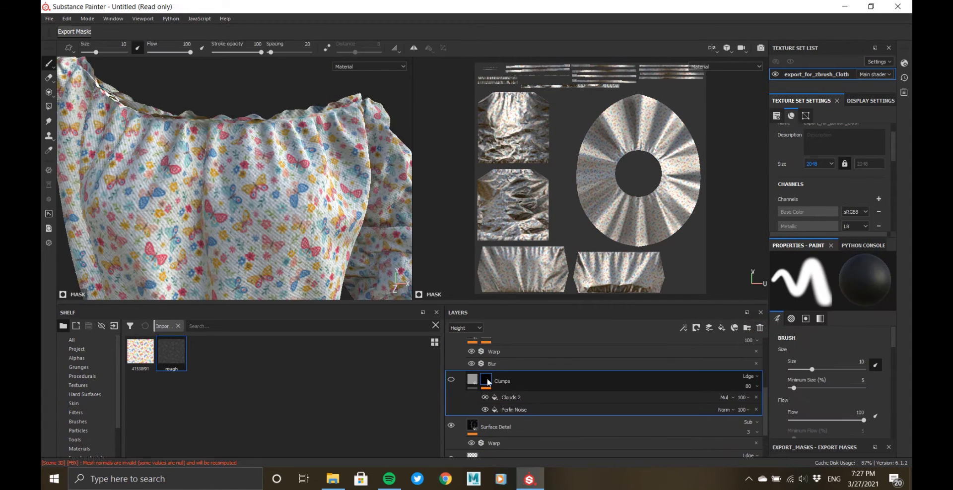
pyautogui.keyDown('alt'); pyautogui.click(487, 381); pyautogui.keyUp('alt')
pyautogui.click(451, 381)
pyautogui.click(472, 380)
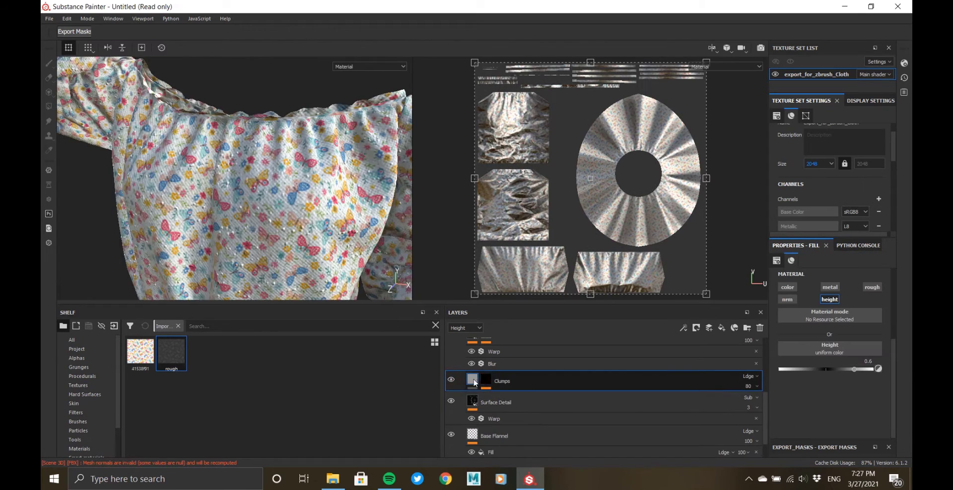
pyautogui.click(451, 380)
# - Try a uniform height of -0.125 on the Clumps layer and inspect the bodice fabric
pyautogui.keyDown('alt'); pyautogui.moveTo(248, 224); pyautogui.dragTo(303, 299); pyautogui.keyUp('alt')
pyautogui.scroll(5, 298, 224)
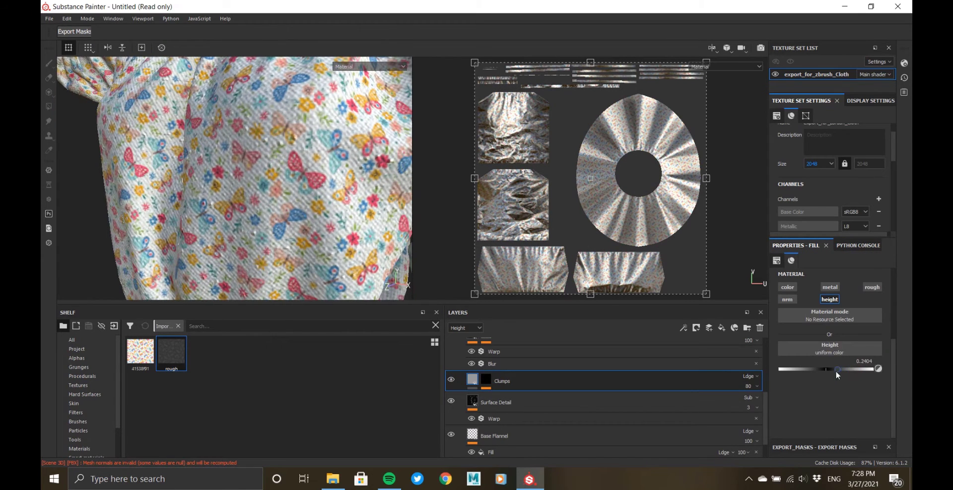
pyautogui.moveTo(837, 371)
pyautogui.mouseDown()
pyautogui.moveTo(803, 371)
pyautogui.moveTo(819, 370)
pyautogui.mouseUp()
pyautogui.keyDown('alt'); pyautogui.moveTo(270, 167); pyautogui.dragTo(285, 200); pyautogui.keyUp('alt')
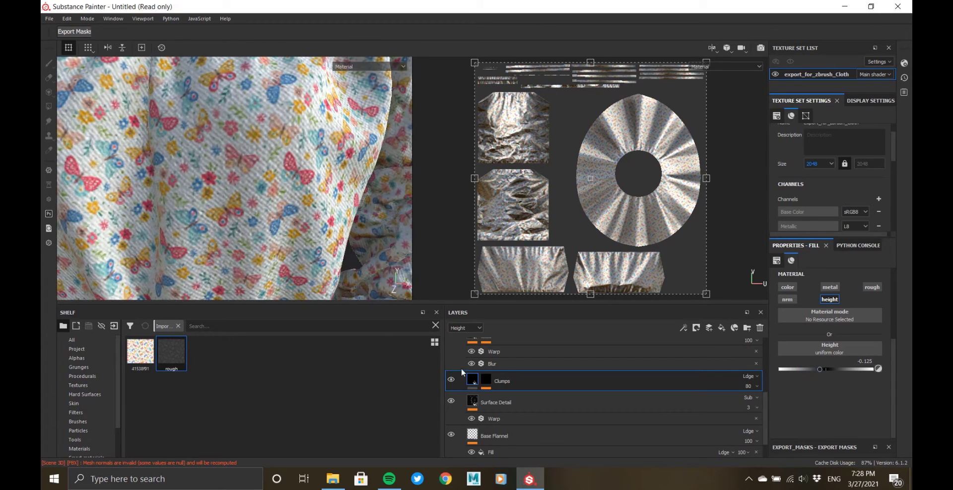
# - Preview the Clumps mask and try UV scales of 128 on Clouds 2 and 37.06 on Perlin Noise
pyautogui.keyDown('alt'); pyautogui.click(488, 381); pyautogui.keyUp('alt')
pyautogui.click(511, 398)
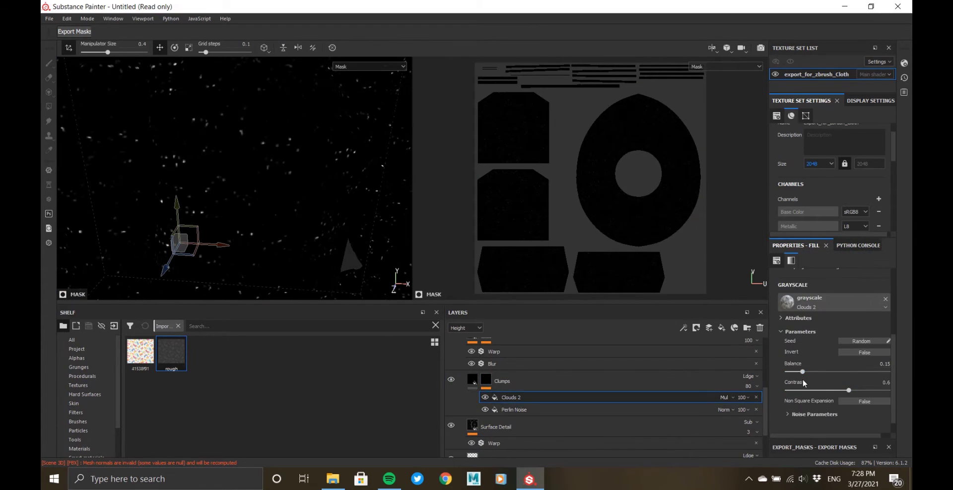
pyautogui.scroll(3, 819, 357)
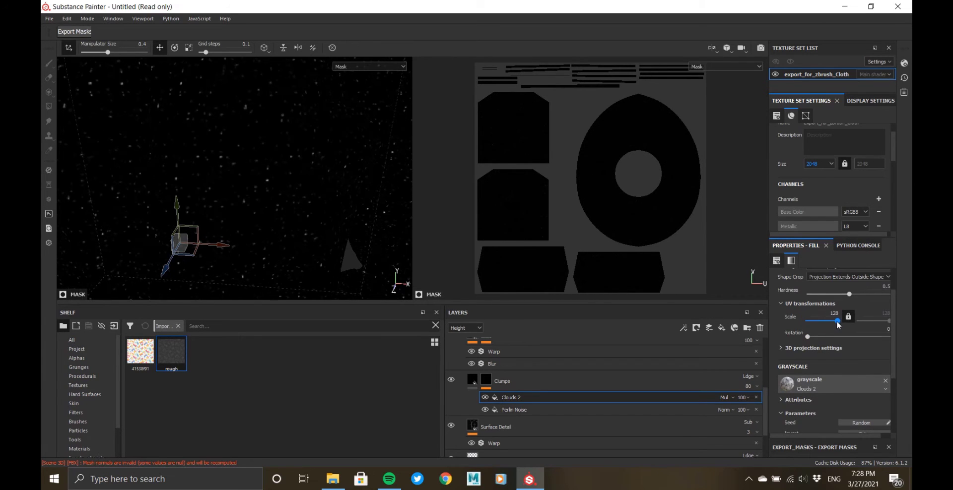
pyautogui.click(579, 410)
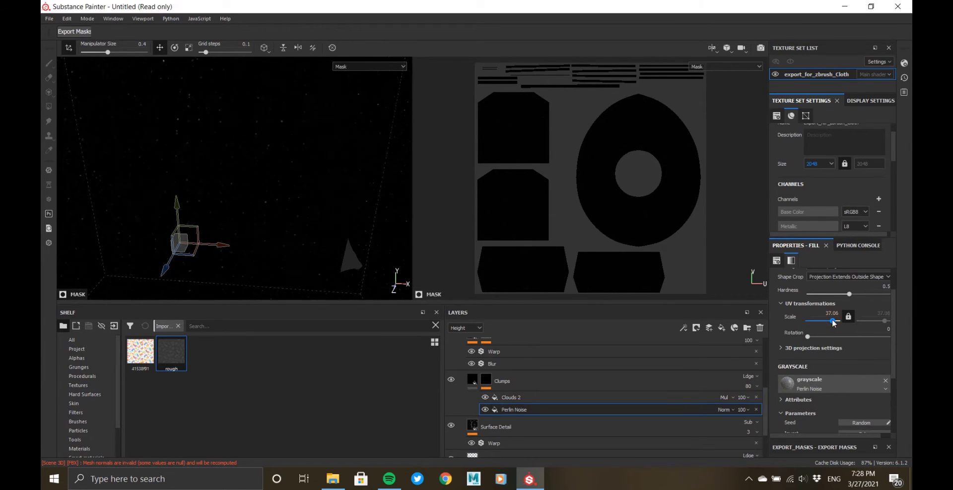
# - Add a Blur filter with an intensity of 0.07 above Clouds 2 in the Clumps mask
pyautogui.click(511, 397)
pyautogui.rightClick(512, 397)
pyautogui.click(541, 349)
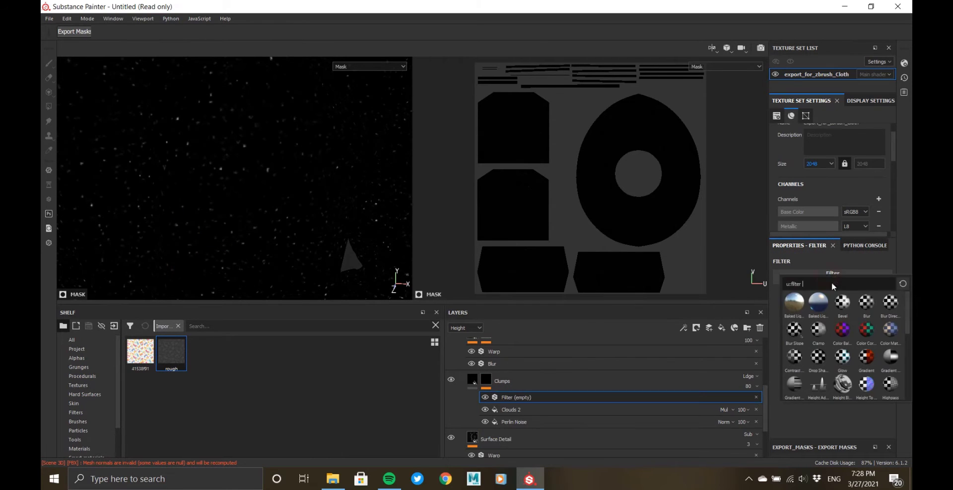
pyautogui.click(865, 306)
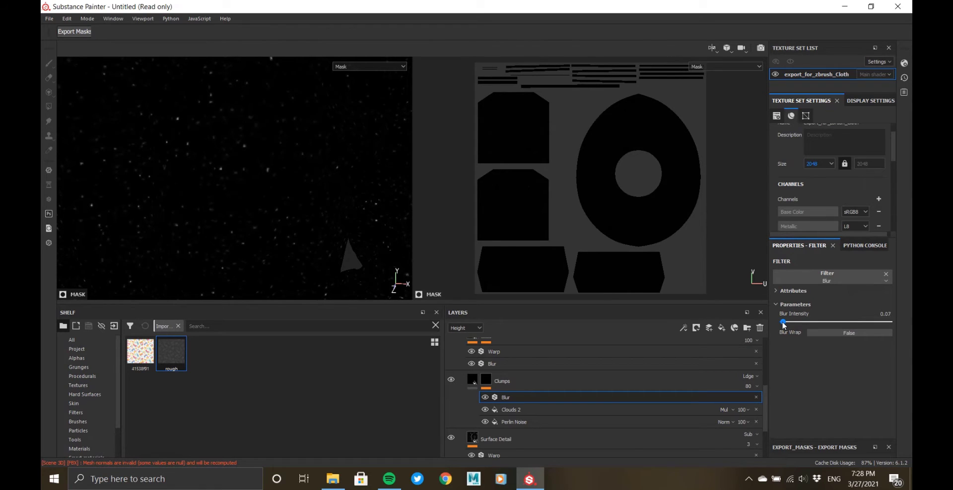
# - Set the Clumps layer's uniform height to -0.3077 and check the result on the bodice
pyautogui.click(503, 382)
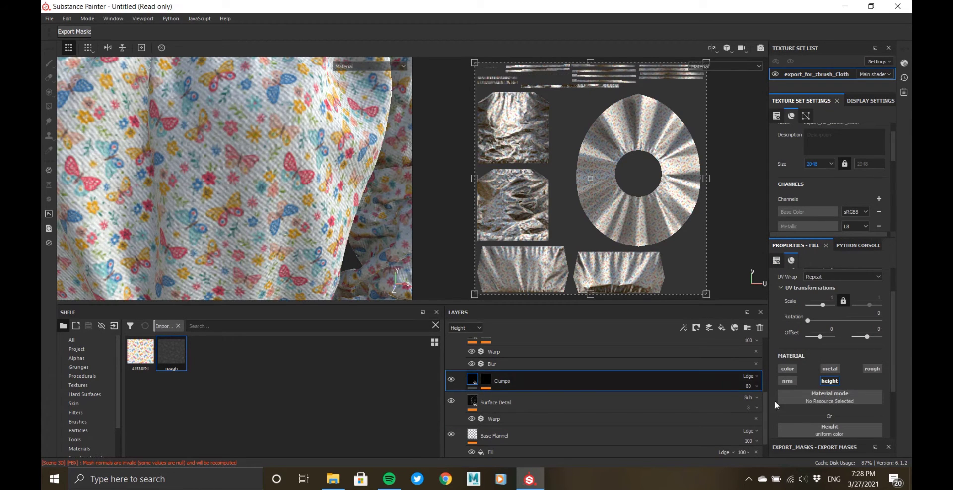
pyautogui.scroll(-3, 794, 377)
pyautogui.moveTo(817, 375)
pyautogui.mouseDown()
pyautogui.moveTo(780, 377)
pyautogui.moveTo(811, 376)
pyautogui.mouseUp()
pyautogui.scroll(-4, 234, 213)
pyautogui.keyDown('alt'); pyautogui.moveTo(230, 213); pyautogui.dragTo(250, 218); pyautogui.keyUp('alt')
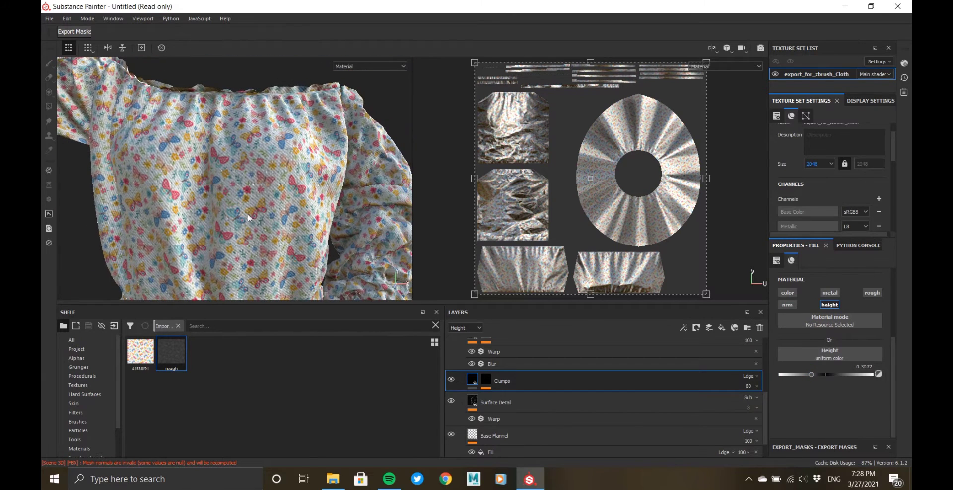
# - Show the Folds layer and compare its effect on the dress's skirt
pyautogui.scroll(3, 505, 388)
pyautogui.click(505, 372)
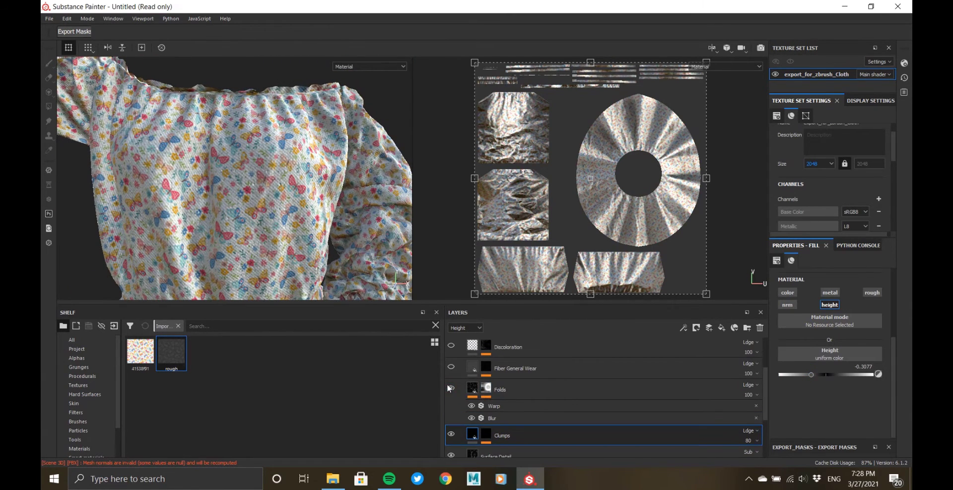
pyautogui.click(491, 390)
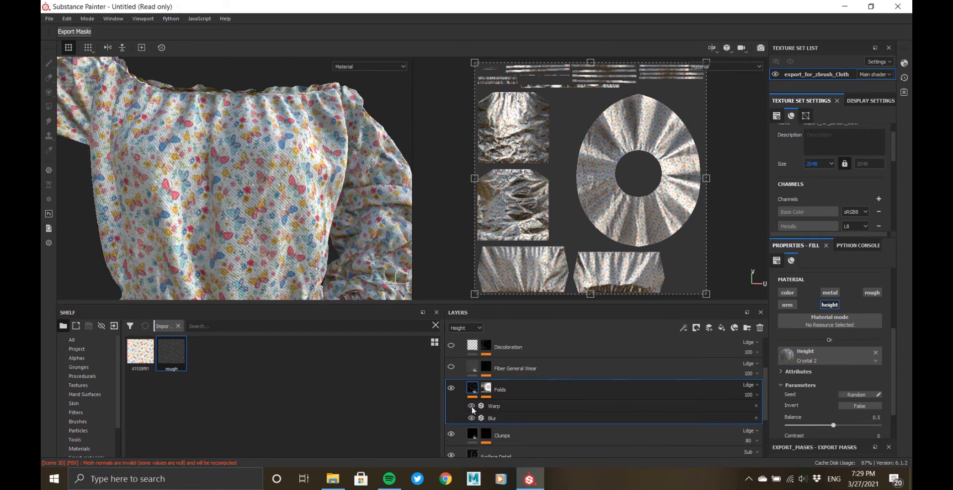
pyautogui.scroll(-3, 328, 252)
pyautogui.keyDown('alt'); pyautogui.moveTo(327, 253); pyautogui.dragTo(372, 89, button='middle'); pyautogui.keyUp('alt')
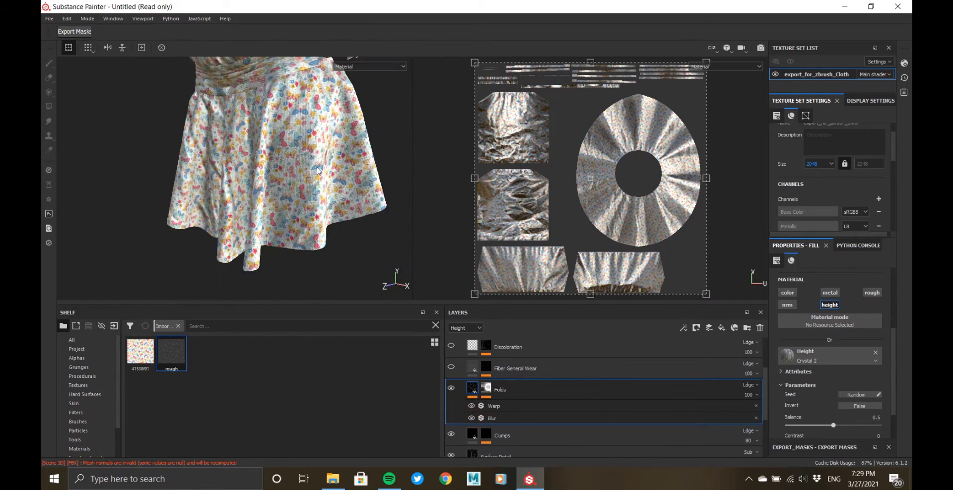
pyautogui.keyDown('alt'); pyautogui.moveTo(372, 89); pyautogui.dragTo(343, 99); pyautogui.keyUp('alt')
pyautogui.click(452, 388)
pyautogui.moveTo(350, 214)
pyautogui.keyDown('alt'); pyautogui.mouseDown()
pyautogui.moveTo(396, 211)
pyautogui.moveTo(353, 214)
pyautogui.moveTo(365, 216)
pyautogui.mouseUp(); pyautogui.keyUp('alt')
# - Adjust the intensity of the Folds layer's Warp filter and preview the layer's mask
pyautogui.click(497, 408)
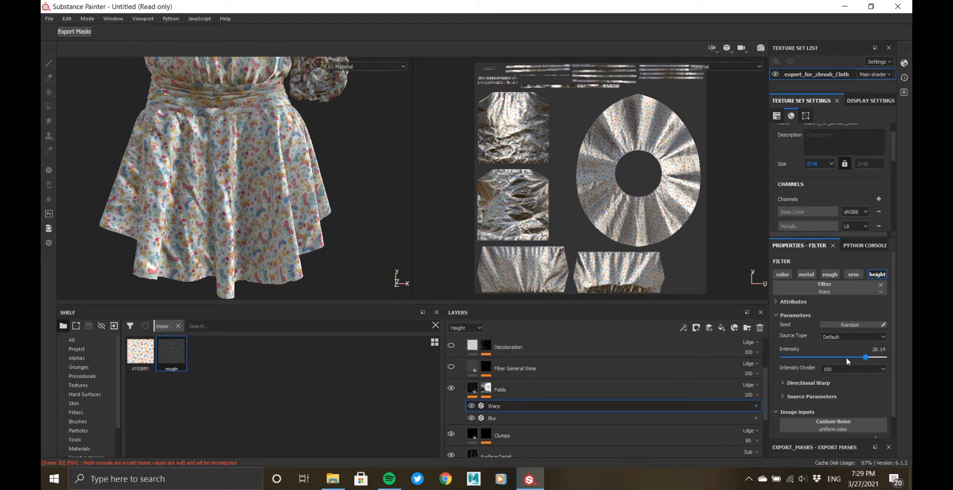
pyautogui.moveTo(846, 358); pyautogui.dragTo(675, 358)
pyautogui.keyDown('alt'); pyautogui.click(484, 392); pyautogui.keyUp('alt')
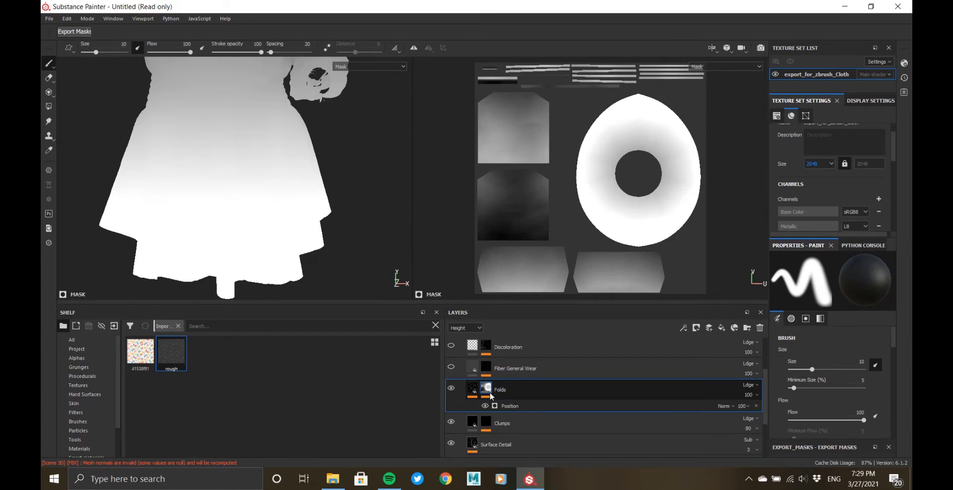
# - Remove the Position generator from the Folds layer's mask and check the effect on the dress
pyautogui.click(510, 406)
pyautogui.scroll(-5, 202, 179)
pyautogui.keyDown('alt'); pyautogui.moveTo(202, 179); pyautogui.dragTo(205, 262, button='middle'); pyautogui.keyUp('alt')
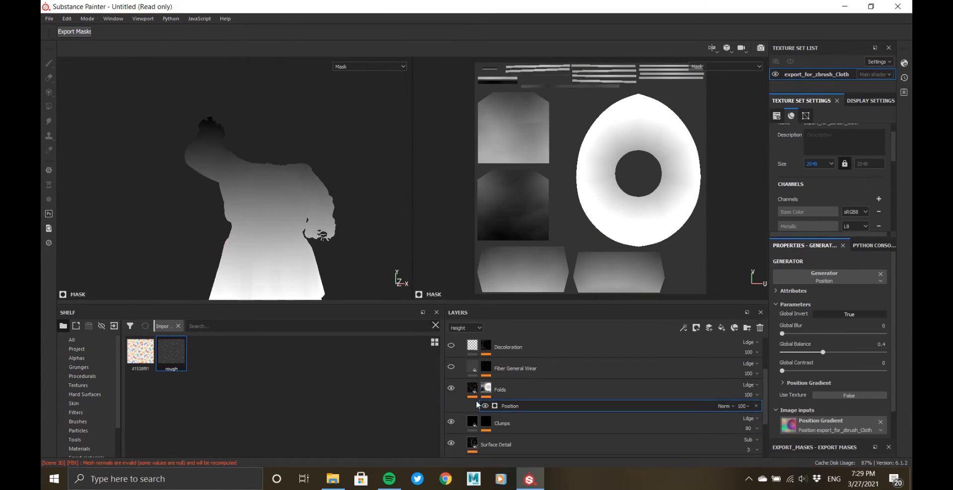
pyautogui.click(756, 406)
pyautogui.click(472, 389)
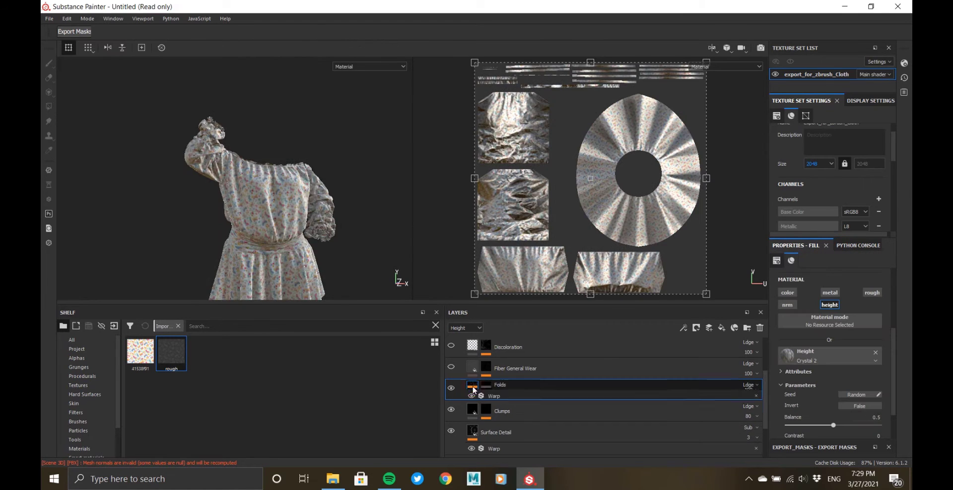
pyautogui.keyDown('alt'); pyautogui.moveTo(308, 259); pyautogui.dragTo(294, 258); pyautogui.keyUp('alt')
pyautogui.scroll(4, 294, 258)
# - Remove the mask from the Folds layer and check the folds across the skirt and bodice
pyautogui.click(485, 389)
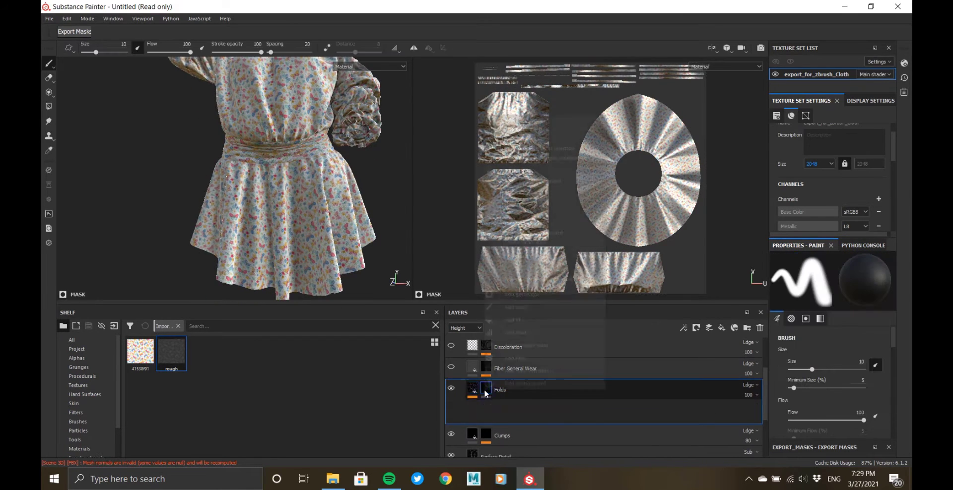
pyautogui.rightClick(485, 389)
pyautogui.click(521, 210)
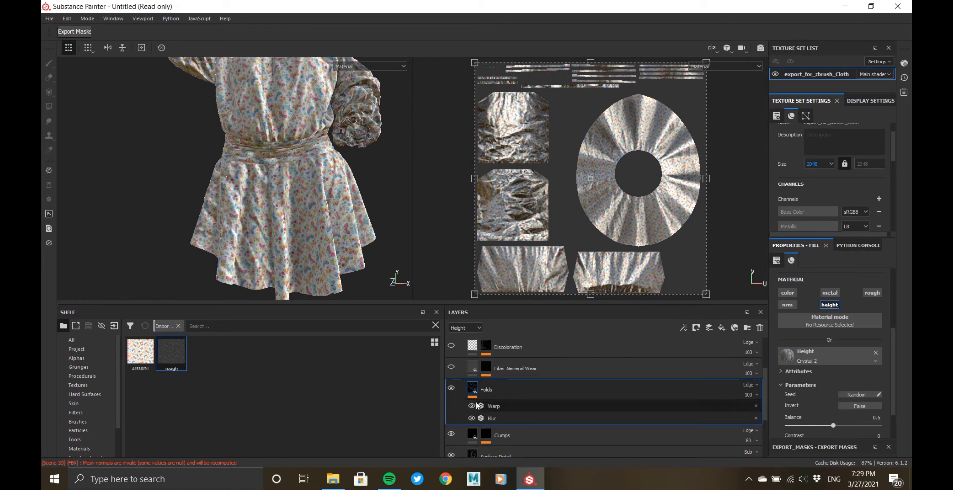
pyautogui.keyDown('alt'); pyautogui.moveTo(325, 74); pyautogui.dragTo(318, 106); pyautogui.keyUp('alt')
pyautogui.keyDown('alt'); pyautogui.moveTo(318, 106); pyautogui.dragTo(328, 60, button='middle'); pyautogui.keyUp('alt')
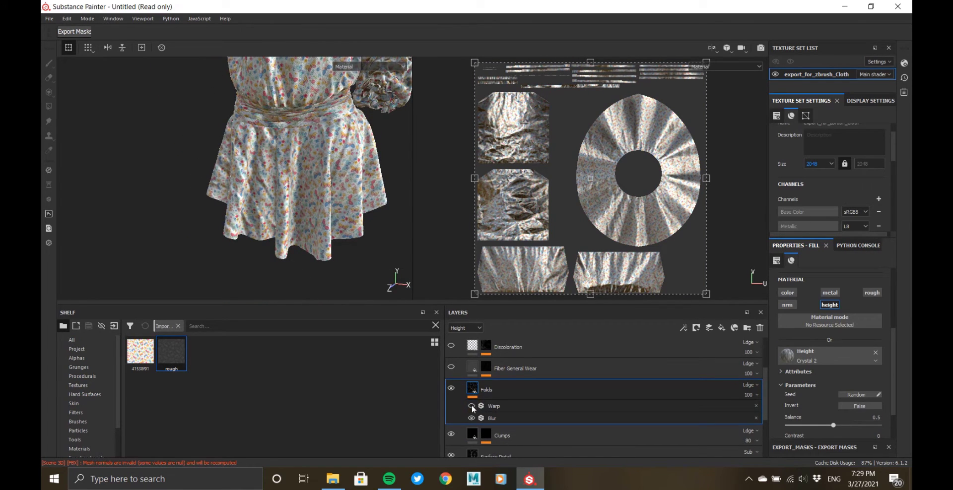
pyautogui.keyDown('alt'); pyautogui.moveTo(383, 234); pyautogui.dragTo(359, 214); pyautogui.keyUp('alt')
pyautogui.keyDown('alt'); pyautogui.moveTo(358, 214); pyautogui.dragTo(363, 290, button='middle'); pyautogui.keyUp('alt')
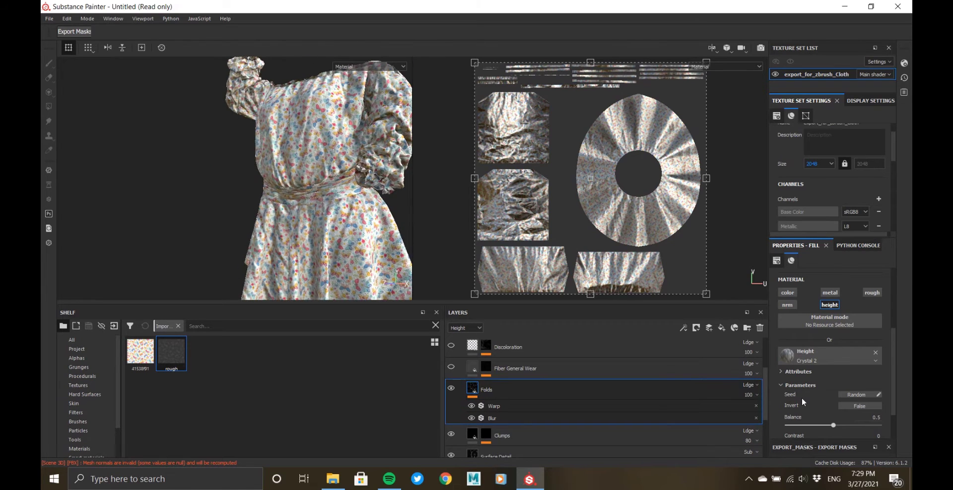
# - Set the noise scale of the Folds layer's Crystal 2 height texture to 6 and check the dress
pyautogui.scroll(-2, 802, 398)
pyautogui.click(792, 425)
pyautogui.scroll(-2, 794, 425)
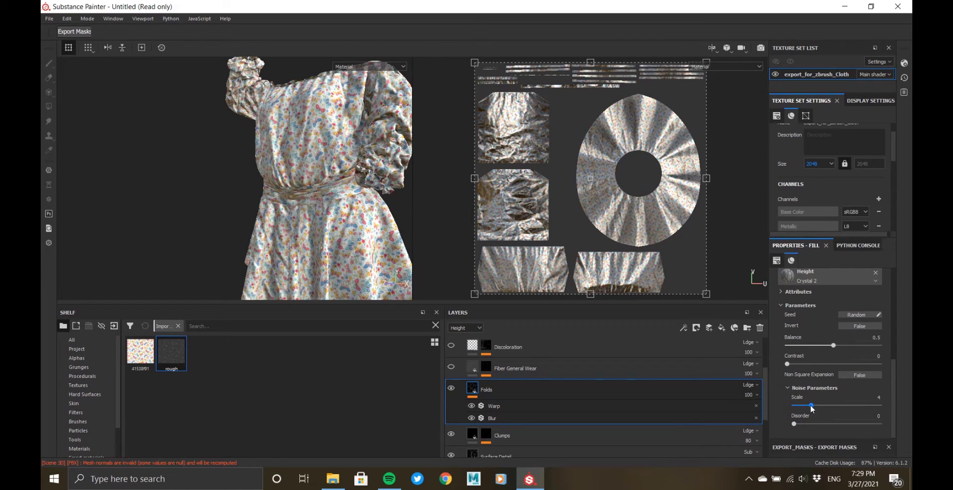
pyautogui.moveTo(811, 406)
pyautogui.mouseDown()
pyautogui.moveTo(866, 404)
pyautogui.moveTo(795, 407)
pyautogui.moveTo(823, 406)
pyautogui.mouseUp()
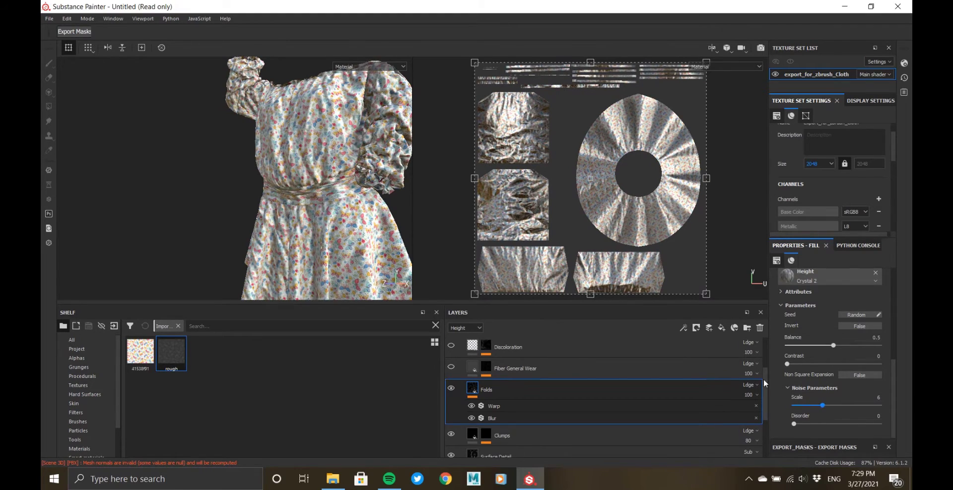
pyautogui.moveTo(269, 214)
pyautogui.keyDown('alt'); pyautogui.mouseDown()
pyautogui.moveTo(276, 253)
pyautogui.moveTo(213, 263)
pyautogui.moveTo(253, 261)
pyautogui.moveTo(252, 230)
pyautogui.moveTo(268, 226)
pyautogui.moveTo(232, 234)
pyautogui.moveTo(298, 212)
pyautogui.moveTo(337, 238)
pyautogui.moveTo(303, 238)
pyautogui.mouseUp(); pyautogui.keyUp('alt')
pyautogui.scroll(-3, 335, 238)
pyautogui.keyDown('alt'); pyautogui.moveTo(303, 238); pyautogui.dragTo(303, 172, button='middle'); pyautogui.keyUp('alt')
# - Set the UV rotation of the Folds layer to 90 degrees
pyautogui.scroll(5, 808, 392)
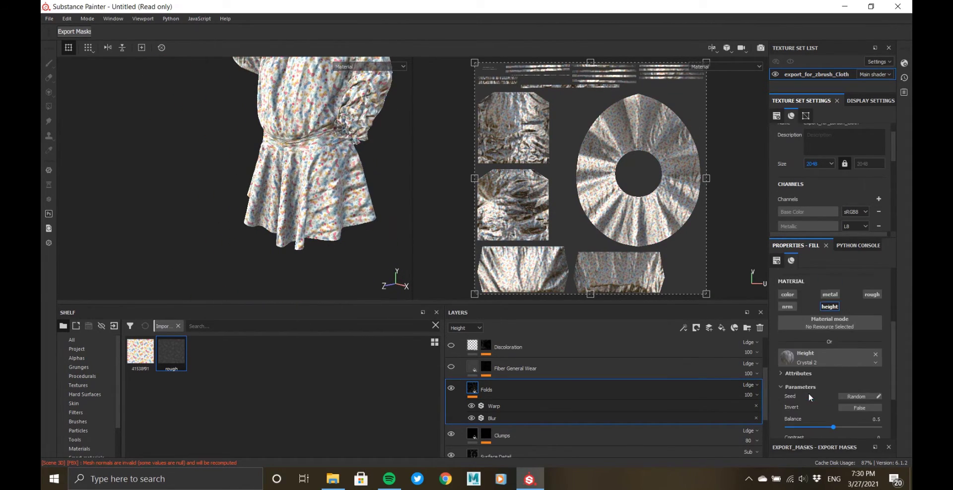
pyautogui.moveTo(806, 328); pyautogui.dragTo(824, 328)
pyautogui.keyDown('alt'); pyautogui.moveTo(297, 171); pyautogui.dragTo(335, 169); pyautogui.keyUp('alt')
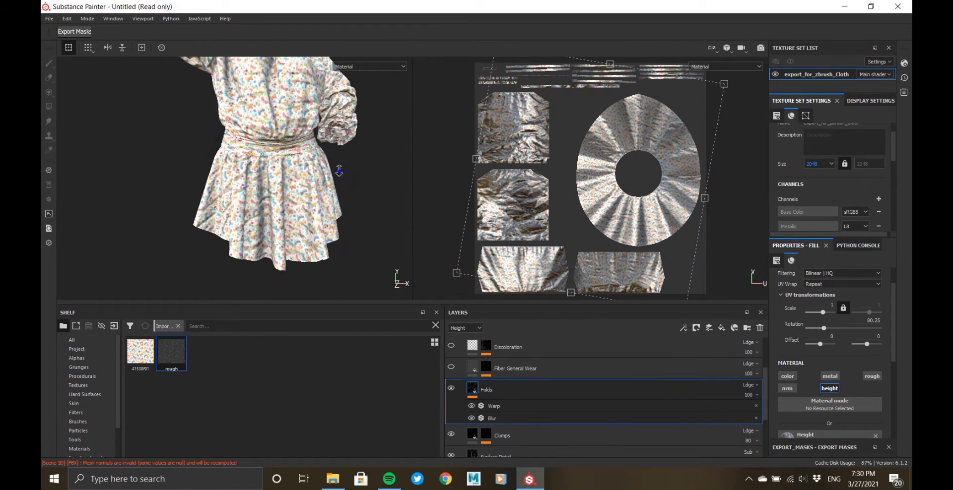
pyautogui.keyDown('alt'); pyautogui.moveTo(335, 170); pyautogui.dragTo(331, 258, button='middle'); pyautogui.keyUp('alt')
pyautogui.scroll(3, 315, 214)
pyautogui.keyDown('alt'); pyautogui.moveTo(316, 214); pyautogui.dragTo(367, 214); pyautogui.keyUp('alt')
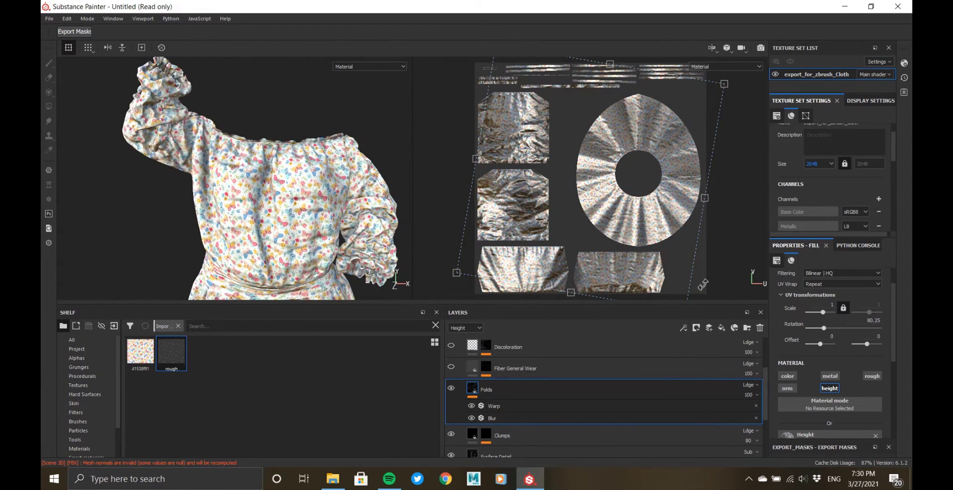
pyautogui.moveTo(825, 330); pyautogui.dragTo(829, 328)
pyautogui.press('Return')
# - Examine the rotated folds on the dress's skirt and bodice from several sides, up close and at a distance
pyautogui.keyDown('alt'); pyautogui.moveTo(330, 278); pyautogui.dragTo(325, 153, button='middle'); pyautogui.keyUp('alt')
pyautogui.keyDown('alt'); pyautogui.moveTo(348, 191); pyautogui.dragTo(278, 197); pyautogui.keyUp('alt')
pyautogui.keyDown('alt'); pyautogui.moveTo(278, 197); pyautogui.dragTo(232, 321, button='right'); pyautogui.keyUp('alt')
pyautogui.keyDown('alt'); pyautogui.moveTo(231, 321); pyautogui.dragTo(297, 208); pyautogui.keyUp('alt')
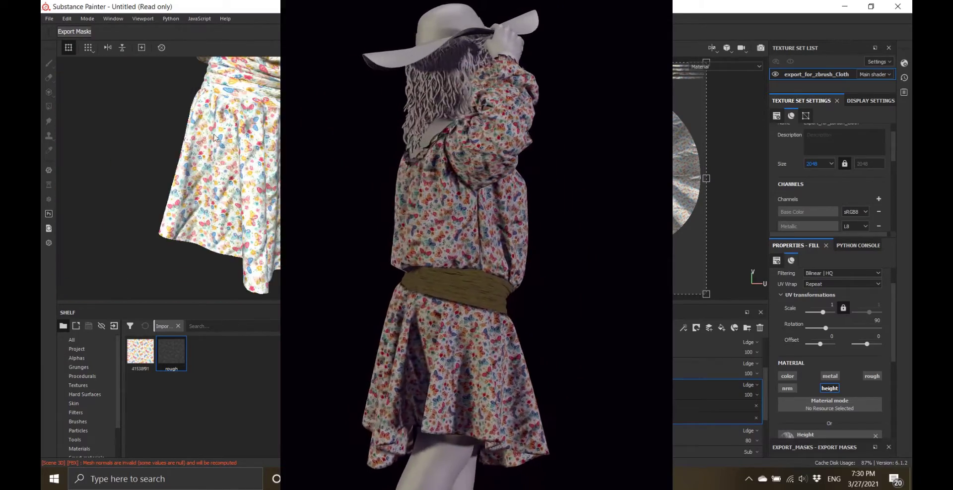
pyautogui.keyDown('alt'); pyautogui.moveTo(298, 149); pyautogui.dragTo(298, 238, button='middle'); pyautogui.keyUp('alt')
pyautogui.keyDown('alt'); pyautogui.moveTo(298, 239); pyautogui.dragTo(283, 199, button='right'); pyautogui.keyUp('alt')
pyautogui.keyDown('alt'); pyautogui.moveTo(318, 198); pyautogui.dragTo(298, 199); pyautogui.keyUp('alt')
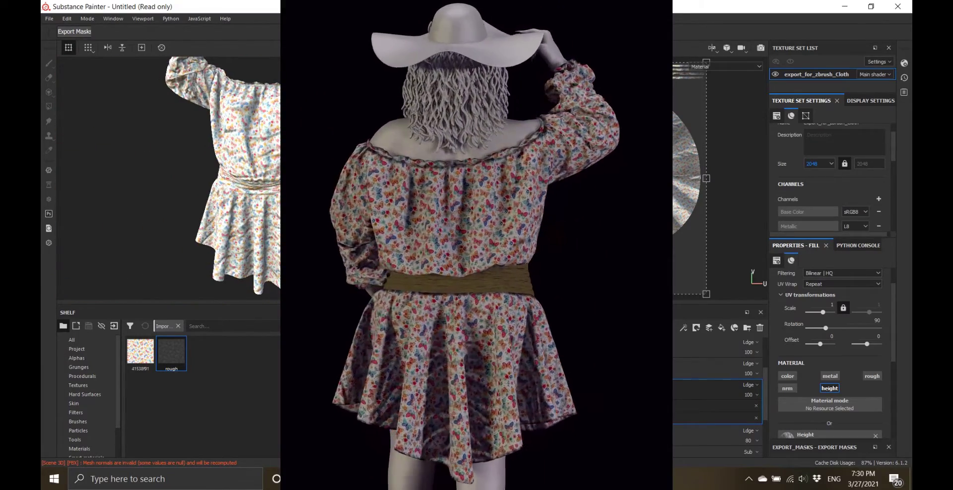
# - Show the Fiber General Wear layer and raise its uniform height to 1, keeping only the height channel enabled
pyautogui.keyDown('alt'); pyautogui.click(627, 369); pyautogui.keyUp('alt')
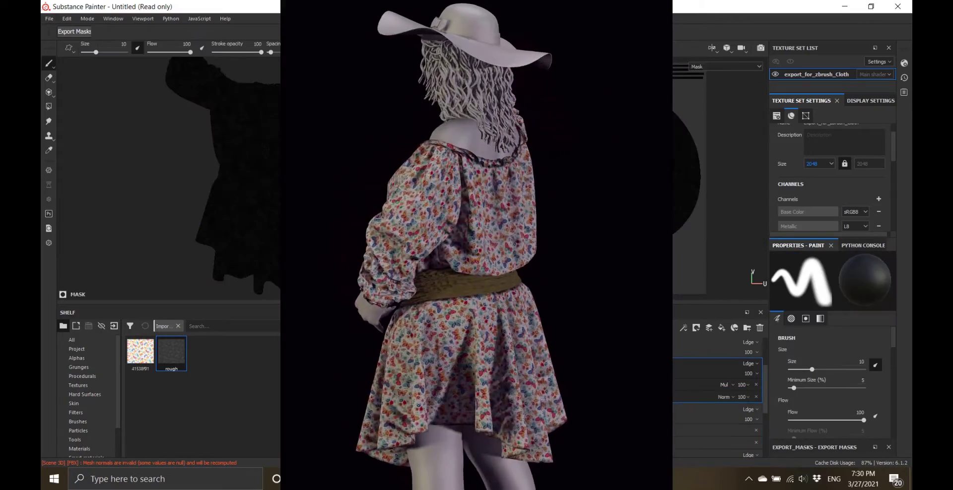
pyautogui.keyDown('alt'); pyautogui.moveTo(278, 189); pyautogui.dragTo(340, 188, button='right'); pyautogui.keyUp('alt')
pyautogui.click(607, 368)
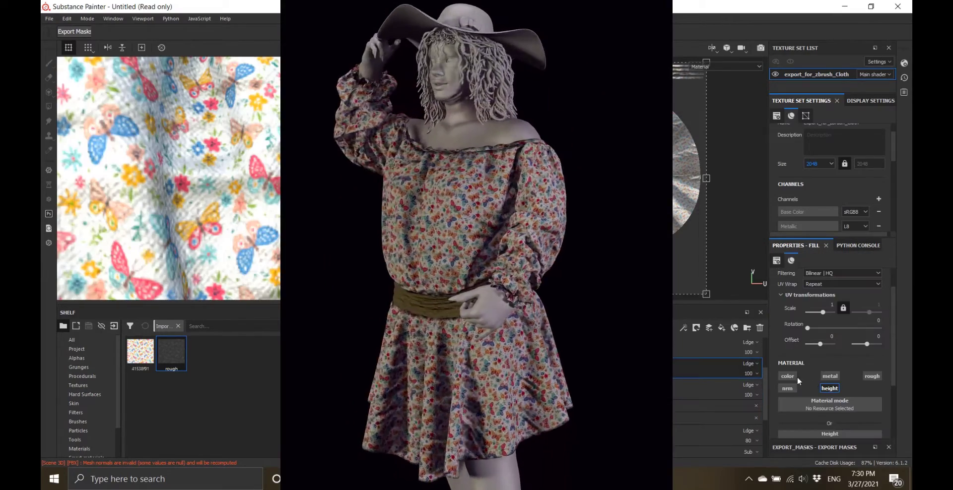
pyautogui.click(789, 378)
pyautogui.scroll(-3, 800, 400)
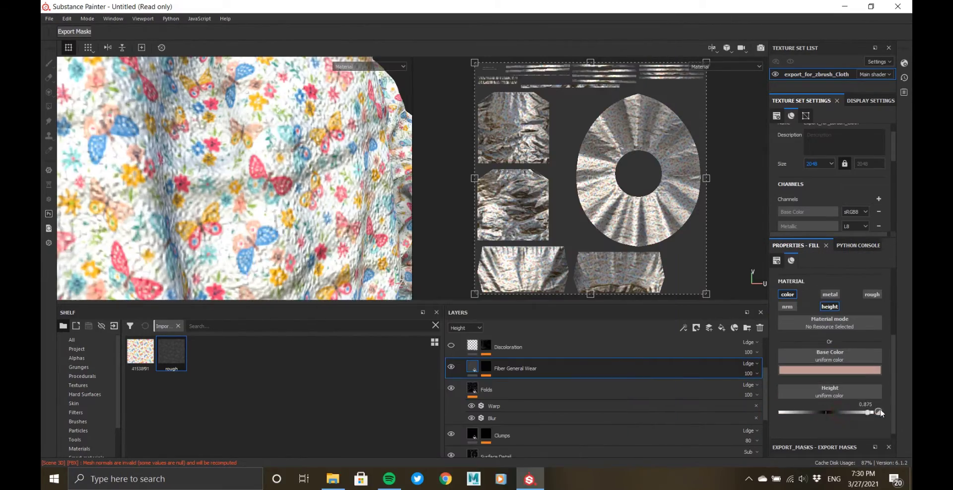
pyautogui.click(788, 297)
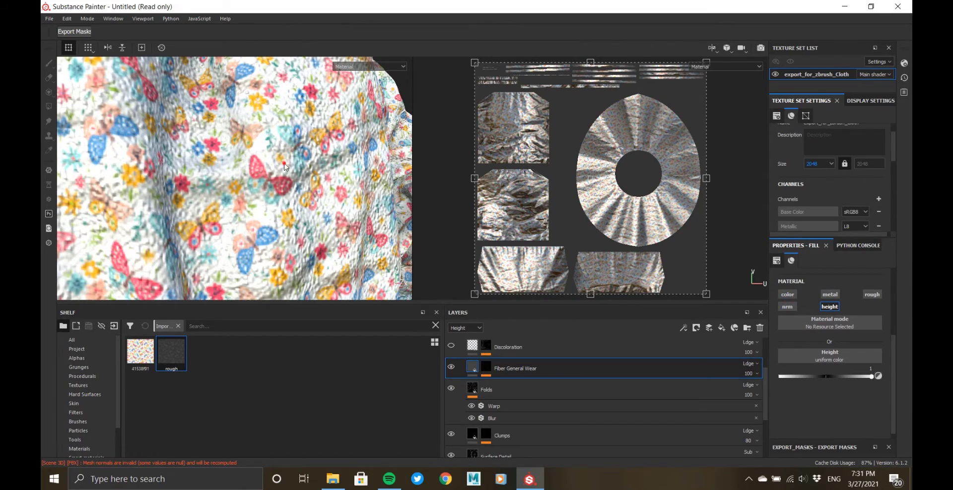
# - Inspect the fiber wear on the bodice and set the Fiber General Wear layer's uniform height to -0.2692
pyautogui.scroll(-5, 258, 189)
pyautogui.keyDown('alt'); pyautogui.moveTo(248, 199); pyautogui.dragTo(300, 316); pyautogui.keyUp('alt')
pyautogui.scroll(2, 190, 125)
pyautogui.scroll(2, 190, 125)
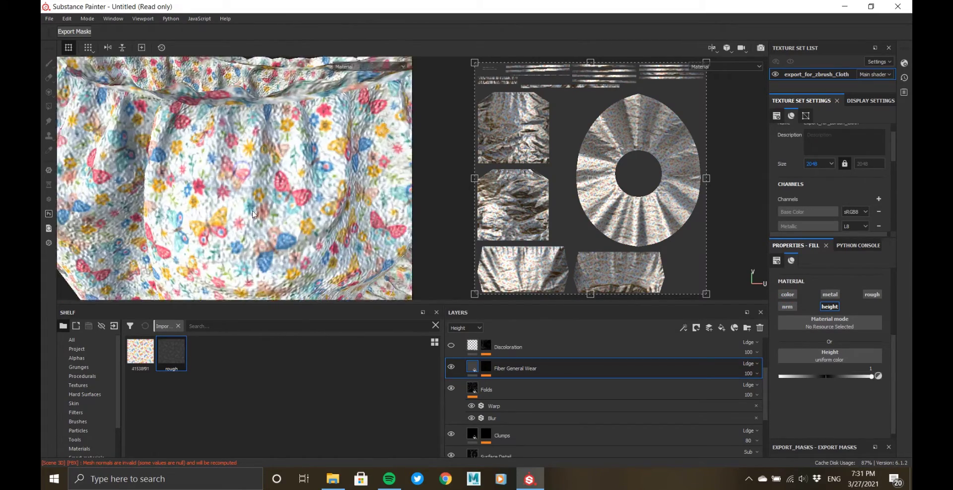
pyautogui.moveTo(821, 377); pyautogui.dragTo(798, 377)
# - Set the Perlin Noise in the Fiber General Wear mask to scale 28 and balance 0.17, then check the layer on the dress
pyautogui.keyDown('alt'); pyautogui.click(486, 368); pyautogui.keyUp('alt')
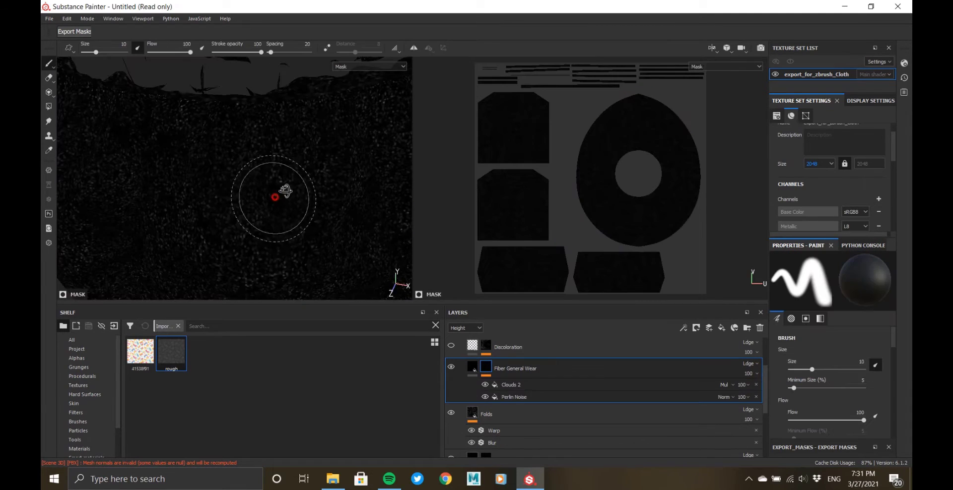
pyautogui.moveTo(283, 193)
pyautogui.keyDown('alt'); pyautogui.mouseDown()
pyautogui.moveTo(313, 208)
pyautogui.moveTo(342, 198)
pyautogui.mouseUp(); pyautogui.keyUp('alt')
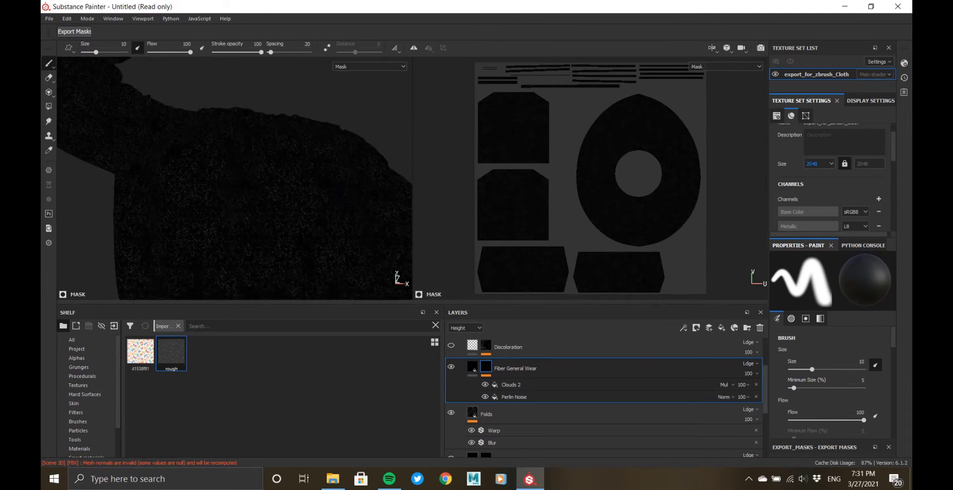
pyautogui.click(512, 396)
pyautogui.scroll(-1, 793, 403)
pyautogui.click(787, 397)
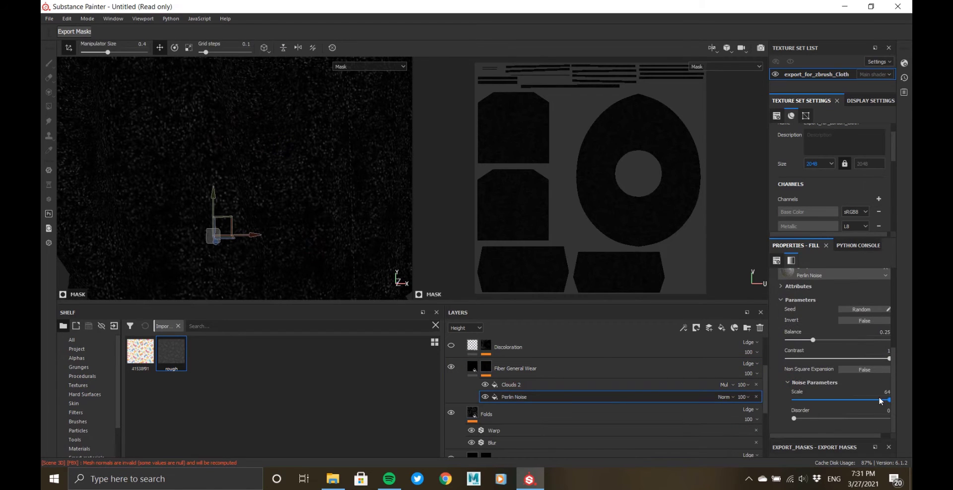
pyautogui.moveTo(879, 399); pyautogui.dragTo(835, 400)
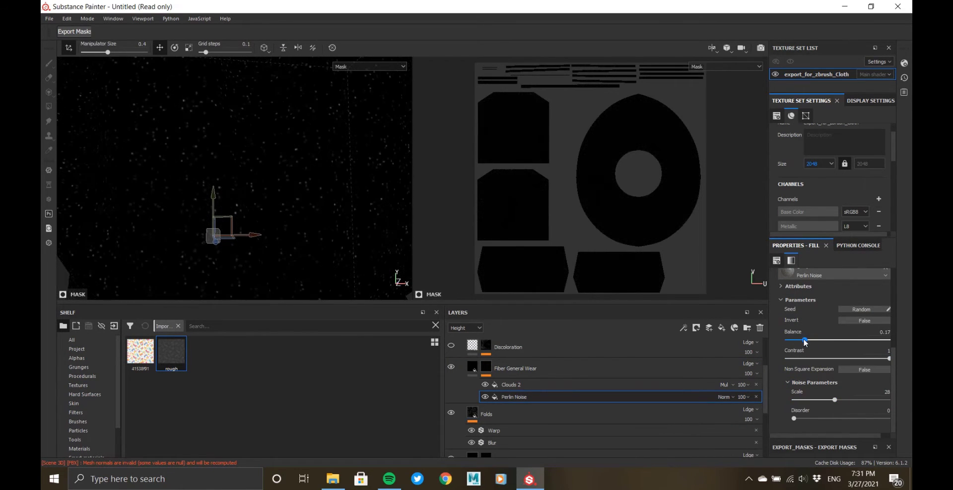
pyautogui.moveTo(808, 340); pyautogui.dragTo(803, 341)
pyautogui.scroll(2, 843, 428)
pyautogui.click(516, 386)
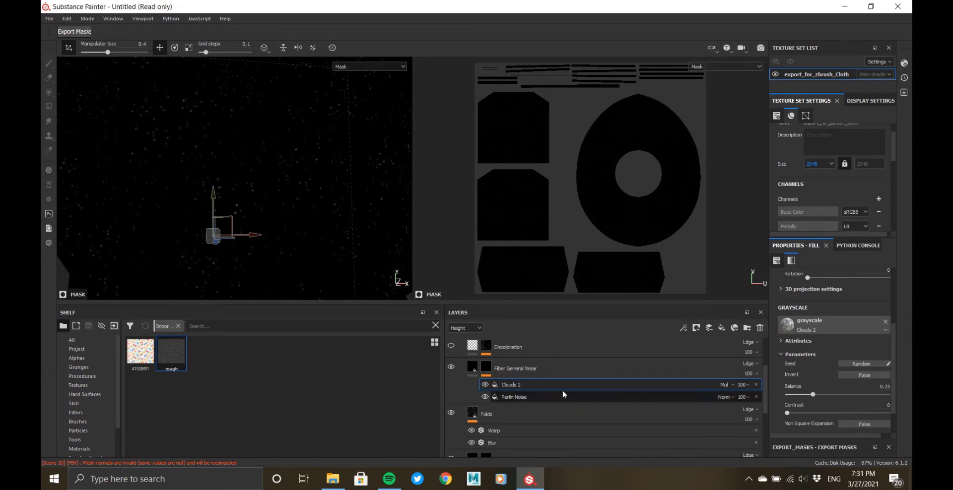
pyautogui.click(463, 358)
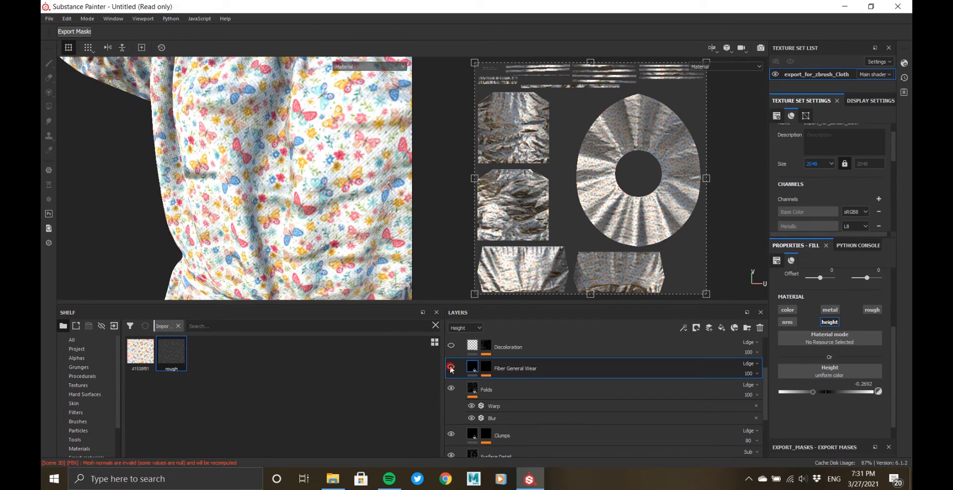
# - Show the Discoloration layer and inspect its mask up close on the dress bodice
pyautogui.scroll(2, 459, 377)
pyautogui.keyDown('alt'); pyautogui.click(486, 401); pyautogui.keyUp('alt')
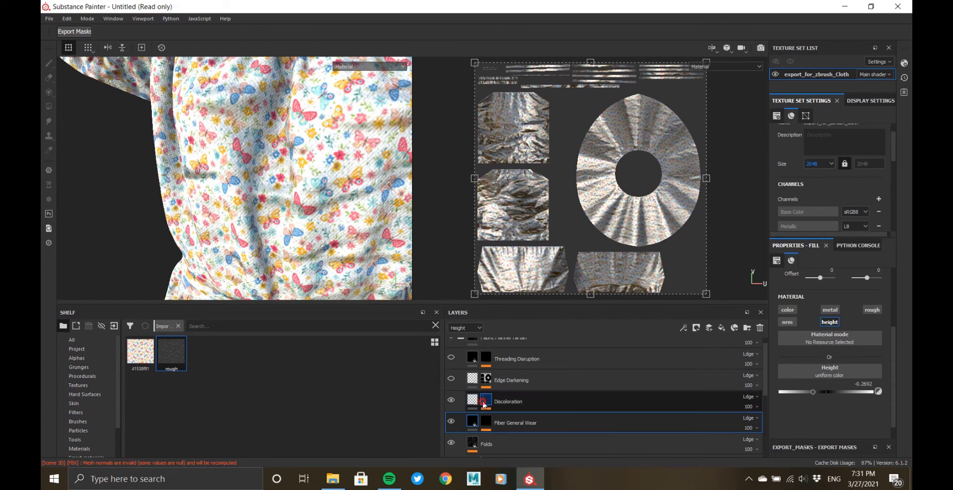
pyautogui.keyDown('alt'); pyautogui.moveTo(275, 194); pyautogui.dragTo(309, 179); pyautogui.keyUp('alt')
pyautogui.keyDown('alt'); pyautogui.moveTo(288, 138); pyautogui.dragTo(297, 189, button='right'); pyautogui.keyUp('alt')
pyautogui.keyDown('alt'); pyautogui.moveTo(297, 190); pyautogui.dragTo(234, 205, button='middle'); pyautogui.keyUp('alt')
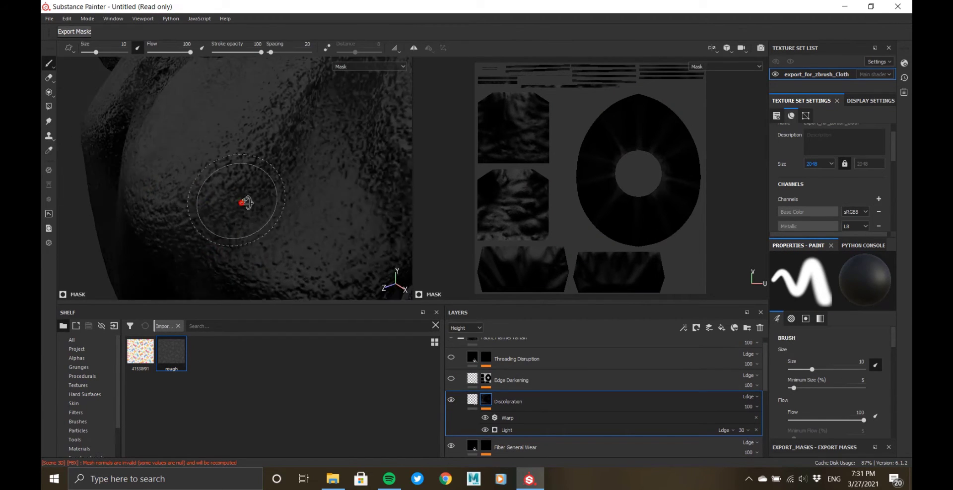
pyautogui.keyDown('alt'); pyautogui.moveTo(234, 205); pyautogui.dragTo(255, 201); pyautogui.keyUp('alt')
# - Set the Discoloration layer's base color to black and compare the dress with the layer hidden and shown
pyautogui.click(451, 402)
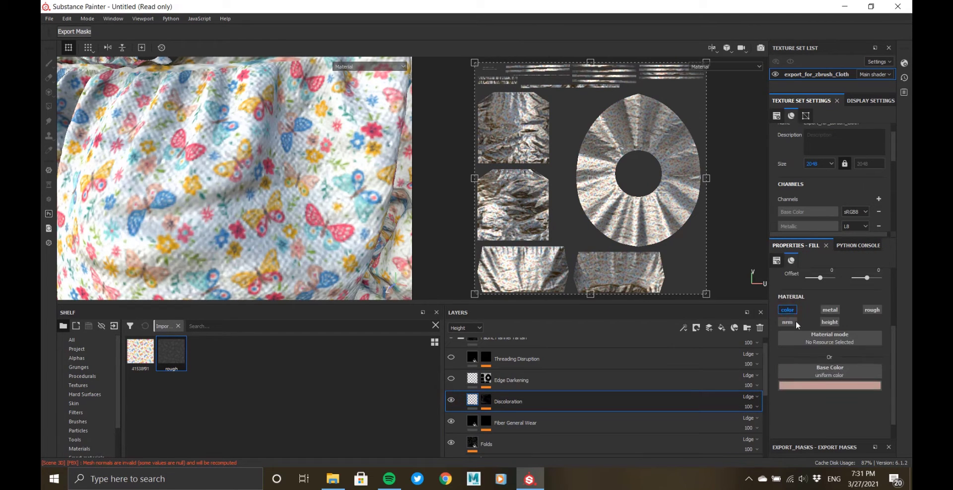
pyautogui.click(808, 386)
pyautogui.click(486, 400)
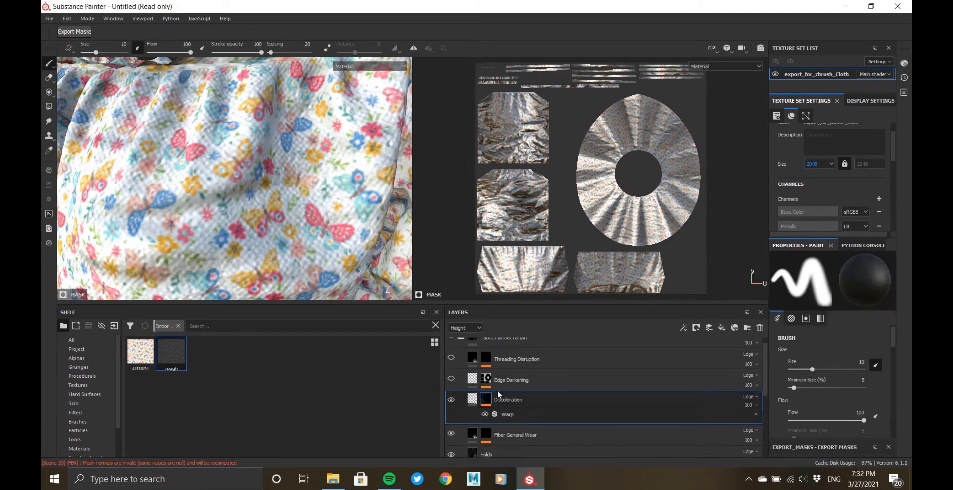
pyautogui.click(453, 402)
pyautogui.scroll(-5, 273, 248)
pyautogui.keyDown('alt'); pyautogui.moveTo(208, 202); pyautogui.dragTo(281, 214); pyautogui.keyUp('alt')
pyautogui.keyDown('shift'); pyautogui.moveTo(280, 214); pyautogui.dragTo(263, 215, button='right'); pyautogui.keyUp('shift')
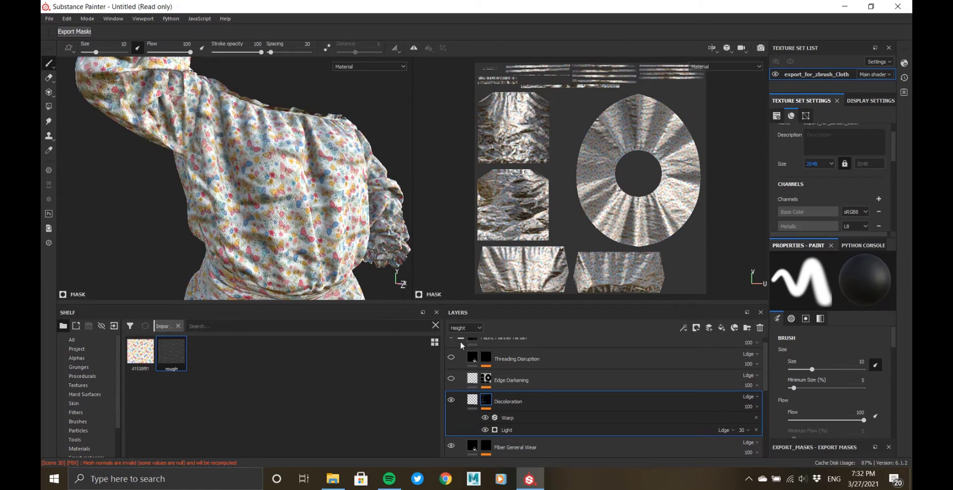
# - Switch the Discoloration fill from color to height only and set its height to 0.1538
pyautogui.scroll(3, 275, 144)
pyautogui.click(451, 401)
pyautogui.click(473, 400)
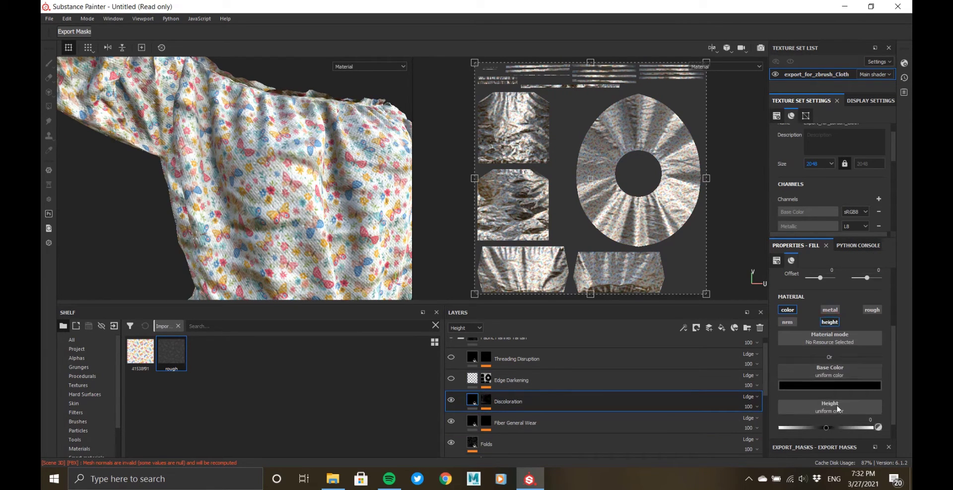
pyautogui.moveTo(849, 427); pyautogui.dragTo(848, 425)
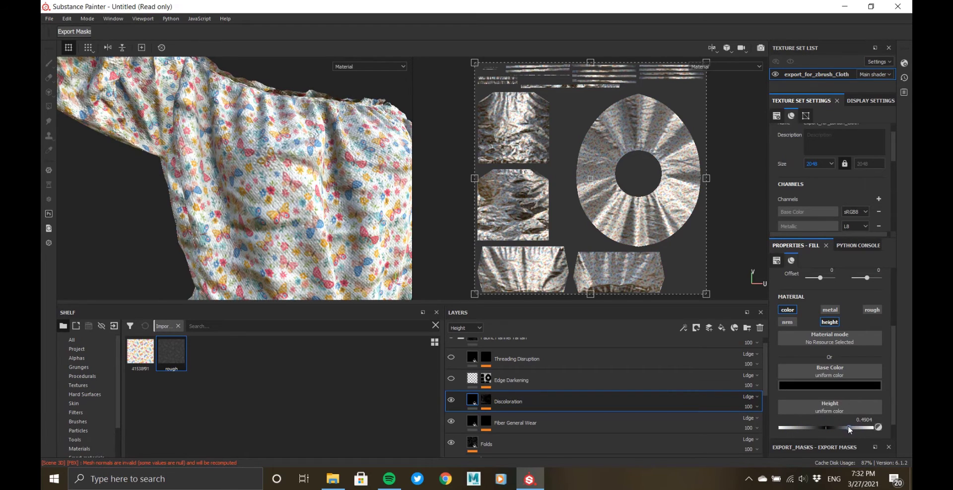
pyautogui.click(791, 313)
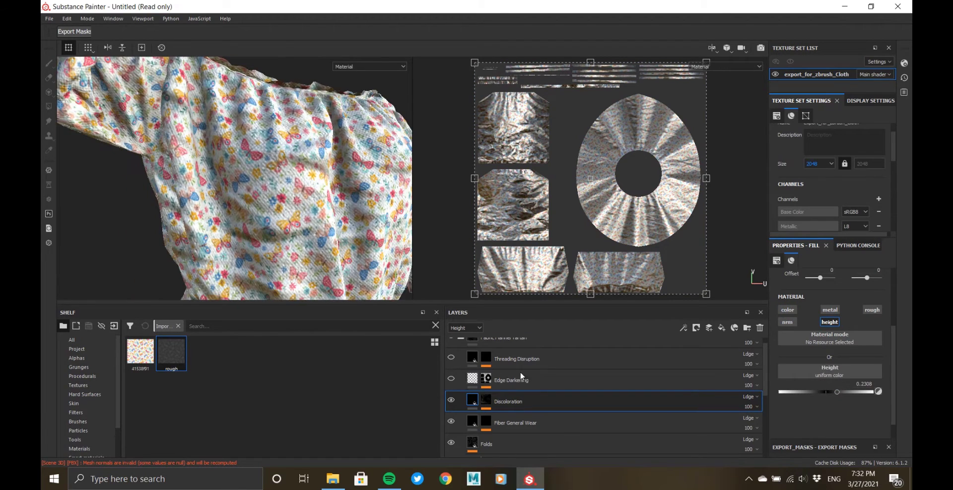
pyautogui.keyDown('alt'); pyautogui.moveTo(280, 181); pyautogui.dragTo(321, 209); pyautogui.keyUp('alt')
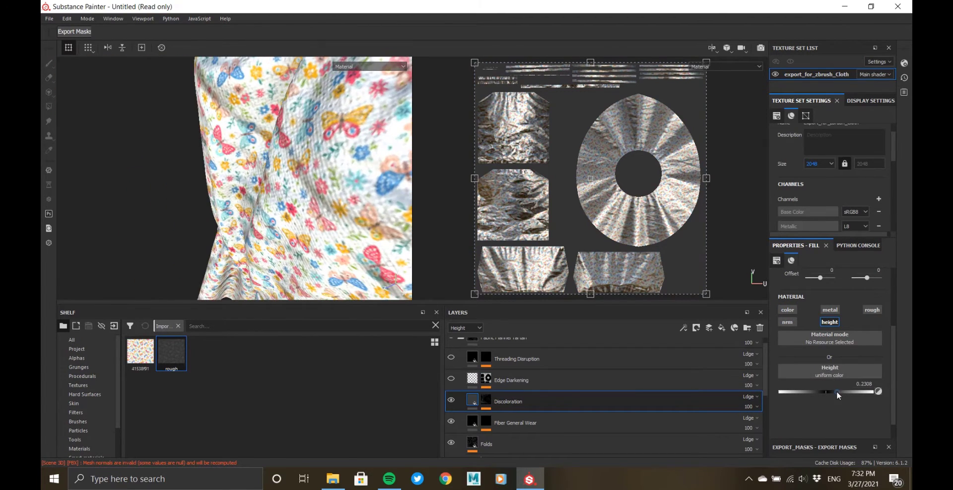
pyautogui.moveTo(837, 393)
pyautogui.mouseDown()
pyautogui.moveTo(881, 391)
pyautogui.moveTo(828, 392)
pyautogui.mouseUp()
# - Compare the dress with the Discoloration layer hidden and examine its mask across the neckline and bodice
pyautogui.scroll(-5, 217, 205)
pyautogui.keyDown('alt'); pyautogui.moveTo(217, 205); pyautogui.dragTo(291, 143); pyautogui.keyUp('alt')
pyautogui.keyDown('alt'); pyautogui.moveTo(278, 134); pyautogui.dragTo(283, 194, button='middle'); pyautogui.keyUp('alt')
pyautogui.scroll(3, 258, 178)
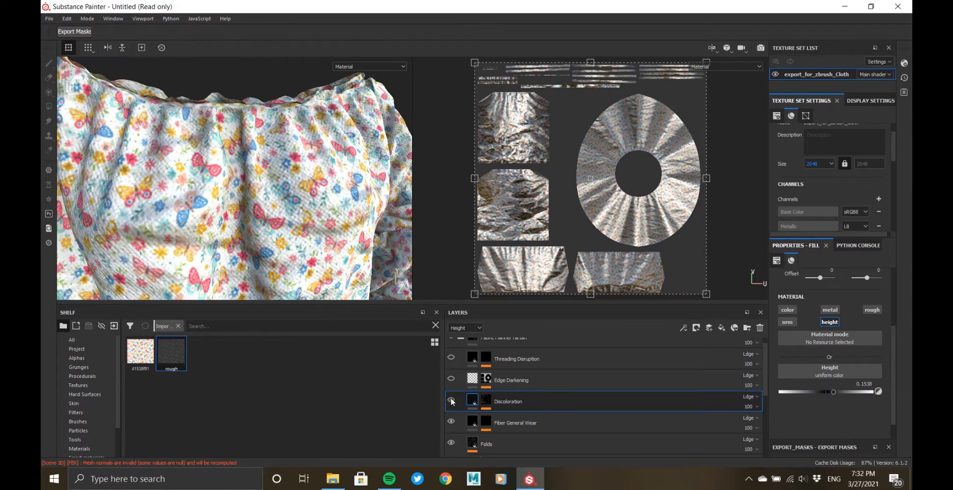
pyautogui.click(486, 401)
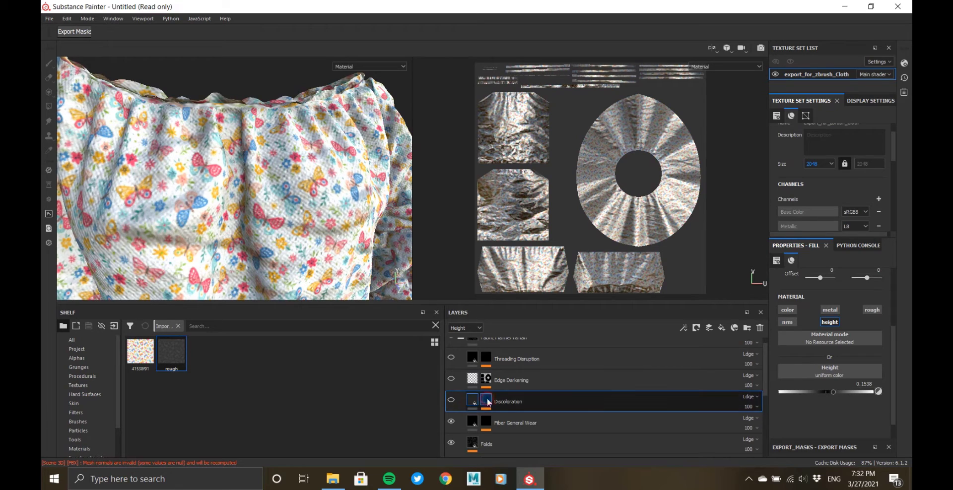
pyautogui.click(511, 419)
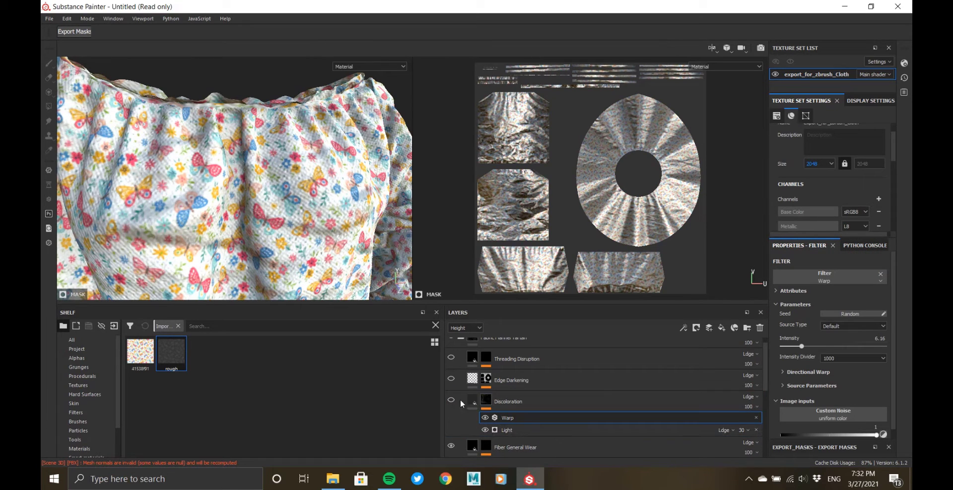
pyautogui.click(486, 401)
pyautogui.scroll(5, 281, 270)
pyautogui.keyDown('alt'); pyautogui.moveTo(380, 152); pyautogui.dragTo(219, 242, button='middle'); pyautogui.keyUp('alt')
pyautogui.keyDown('alt'); pyautogui.moveTo(218, 243); pyautogui.dragTo(224, 224); pyautogui.keyUp('alt')
pyautogui.keyDown('alt'); pyautogui.moveTo(223, 224); pyautogui.dragTo(306, 142, button='middle'); pyautogui.keyUp('alt')
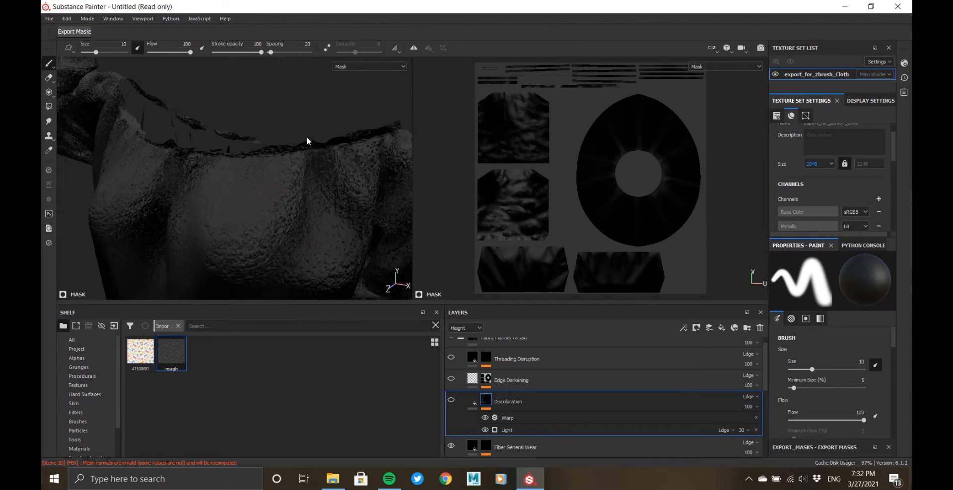
pyautogui.keyDown('alt'); pyautogui.moveTo(299, 164); pyautogui.dragTo(334, 255, button='right'); pyautogui.keyUp('alt')
# - Adjust the Discoloration mask's Warp noise and set its Light generator to horizontal angle 0, glossiness 0.41, highlight level 0.11 and attenuation 0.22
pyautogui.click(546, 418)
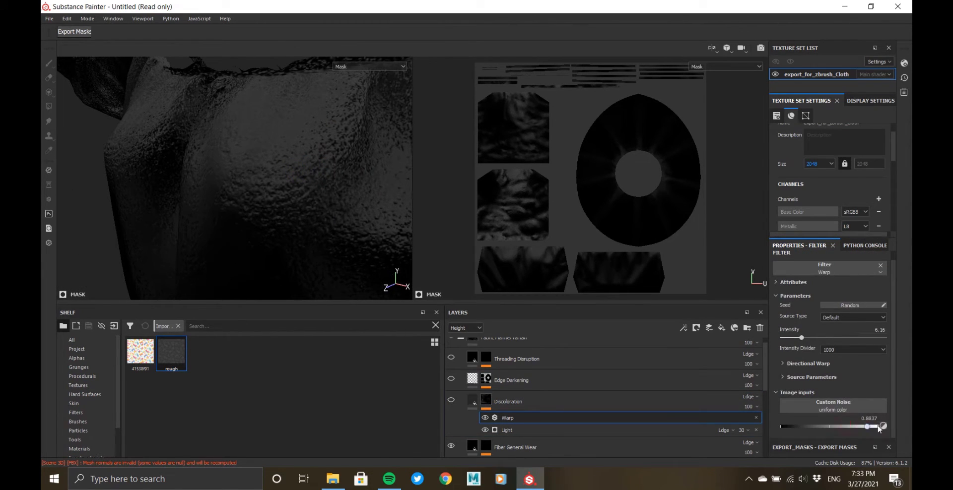
pyautogui.click(531, 431)
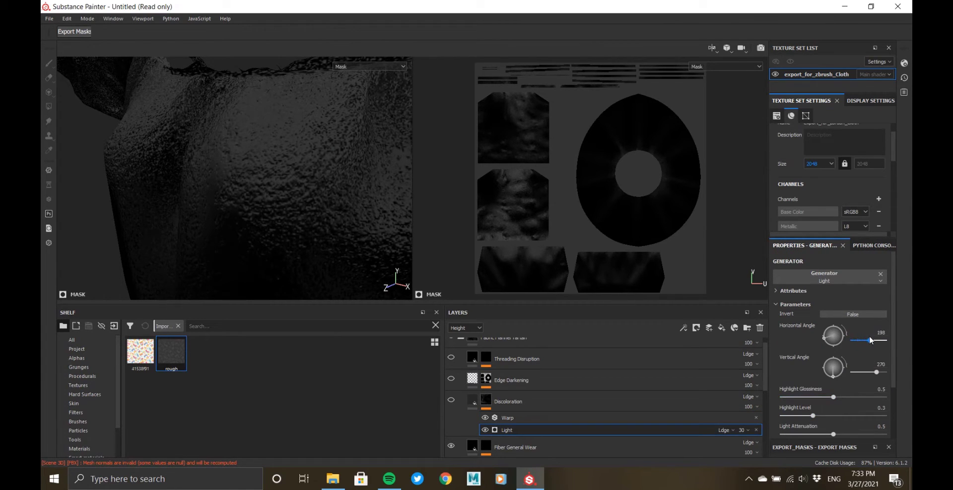
pyautogui.moveTo(870, 340); pyautogui.dragTo(850, 341)
pyautogui.moveTo(834, 397)
pyautogui.mouseDown()
pyautogui.moveTo(845, 397)
pyautogui.moveTo(822, 397)
pyautogui.moveTo(795, 416)
pyautogui.moveTo(808, 434)
pyautogui.mouseUp()
pyautogui.keyDown('alt'); pyautogui.moveTo(255, 201); pyautogui.dragTo(230, 232, button='right'); pyautogui.keyUp('alt')
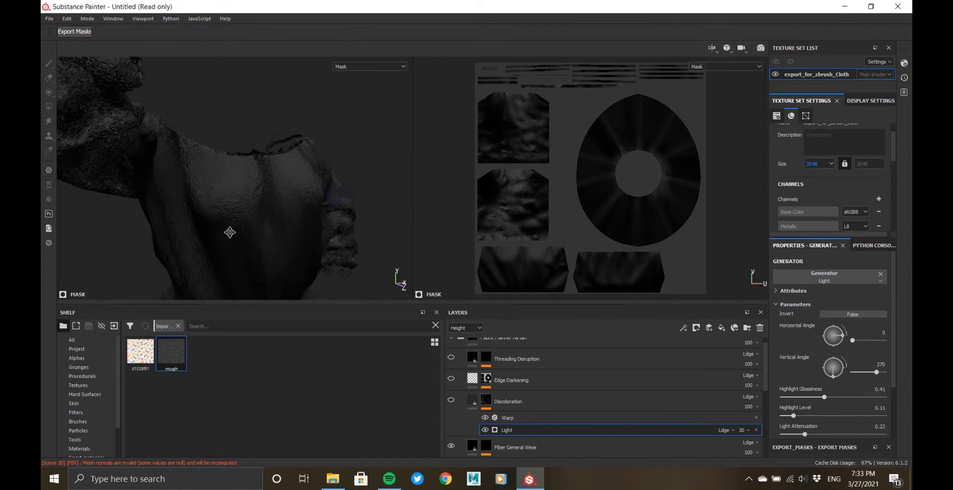
pyautogui.keyDown('alt'); pyautogui.moveTo(230, 232); pyautogui.dragTo(307, 224, button='middle'); pyautogui.keyUp('alt')
pyautogui.keyDown('alt'); pyautogui.moveTo(306, 224); pyautogui.dragTo(367, 208, button='right'); pyautogui.keyUp('alt')
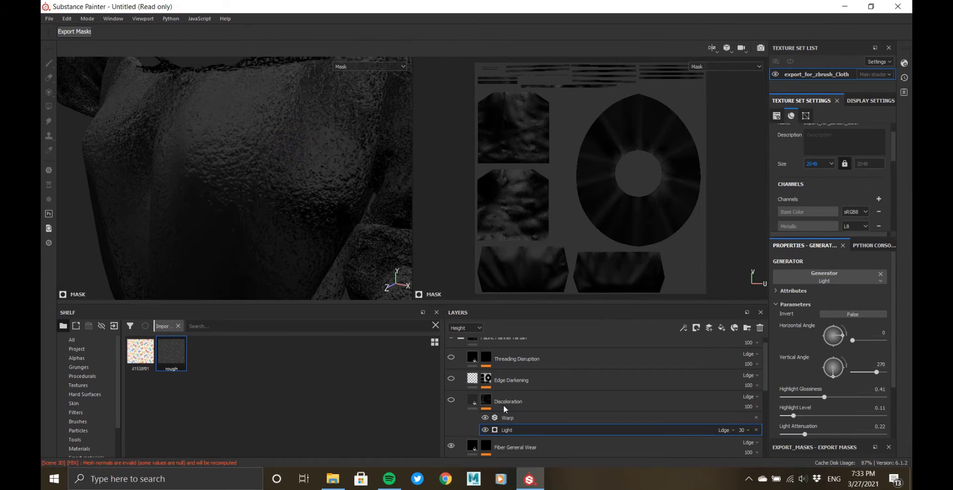
# - Re-enable the color channel on the Discoloration fill with a black base color and raise its height to 1
pyautogui.click(473, 401)
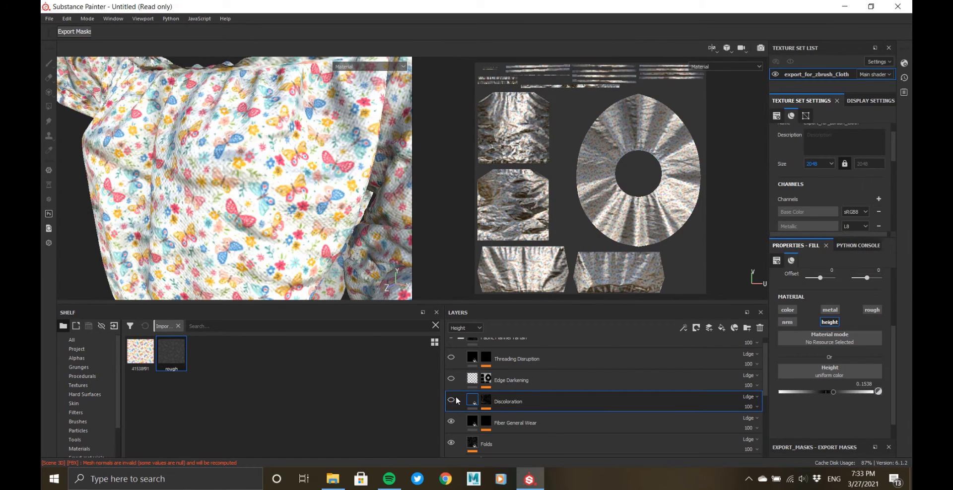
pyautogui.click(788, 310)
pyautogui.click(828, 386)
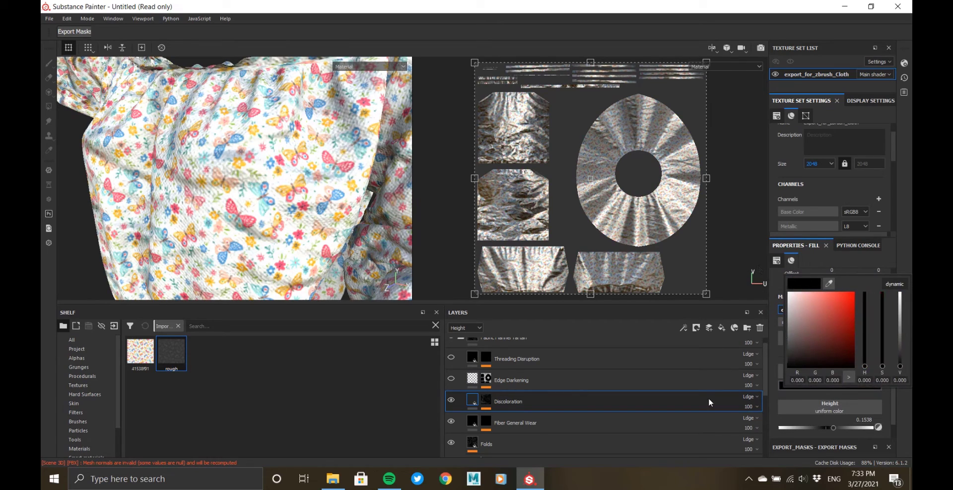
pyautogui.moveTo(833, 428); pyautogui.dragTo(886, 418)
pyautogui.keyDown('alt'); pyautogui.moveTo(362, 149); pyautogui.dragTo(312, 172, button='right'); pyautogui.keyUp('alt')
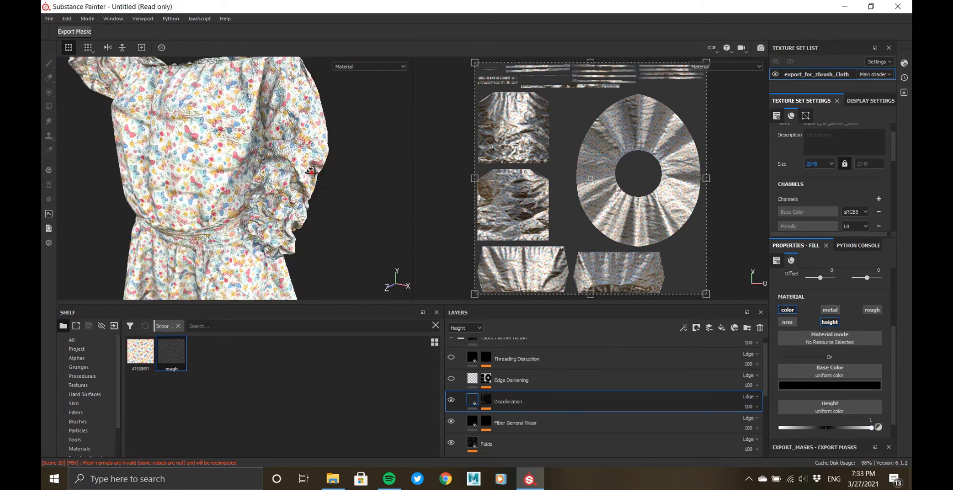
# - Set the cloth texture set's size to 4096
pyautogui.keyDown('alt'); pyautogui.moveTo(312, 172); pyautogui.dragTo(328, 300); pyautogui.keyUp('alt')
pyautogui.keyDown('alt'); pyautogui.moveTo(328, 300); pyautogui.dragTo(398, 258, button='right'); pyautogui.keyUp('alt')
pyautogui.keyDown('alt'); pyautogui.moveTo(397, 258); pyautogui.dragTo(645, 159); pyautogui.keyUp('alt')
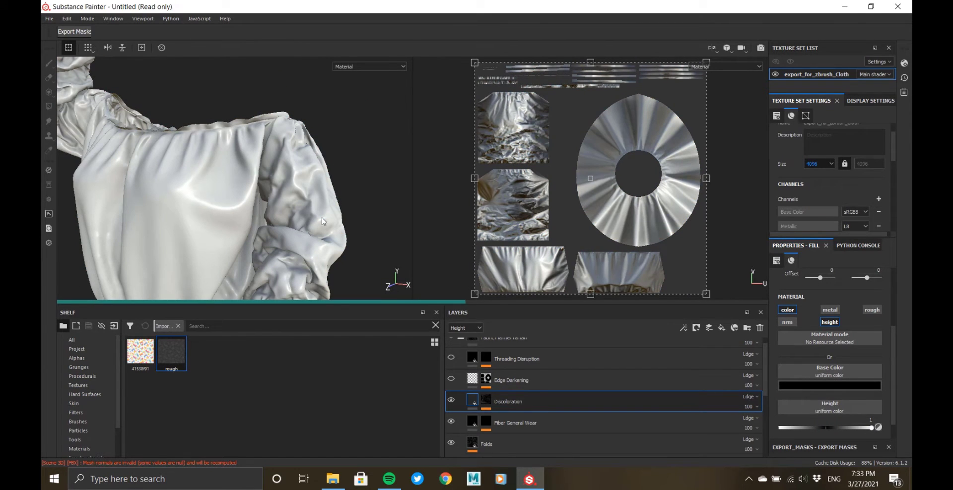
pyautogui.keyDown('alt'); pyautogui.moveTo(314, 208); pyautogui.dragTo(224, 236); pyautogui.keyUp('alt')
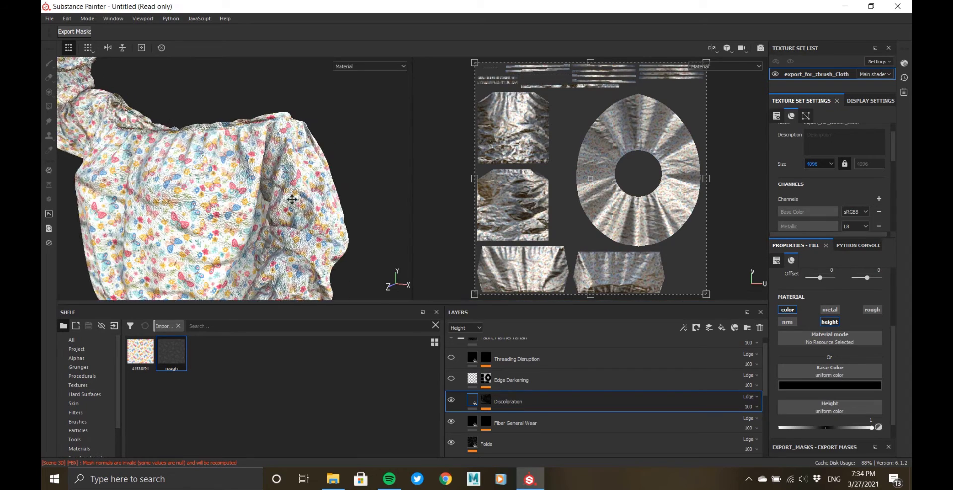
# - Lower the Discoloration fill's height to 0.2019 and check the effect on the bodice
pyautogui.keyDown('alt'); pyautogui.moveTo(225, 236); pyautogui.dragTo(353, 227, button='right'); pyautogui.keyUp('alt')
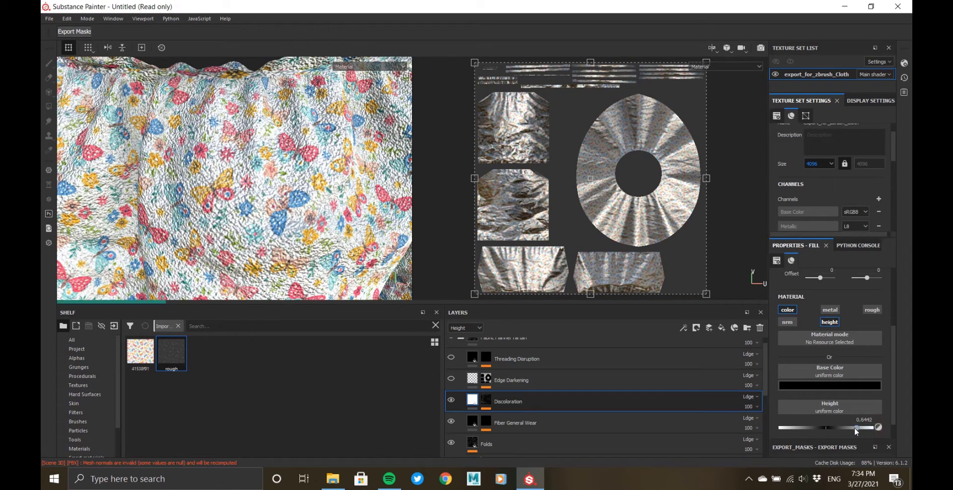
pyautogui.moveTo(838, 428); pyautogui.dragTo(835, 427)
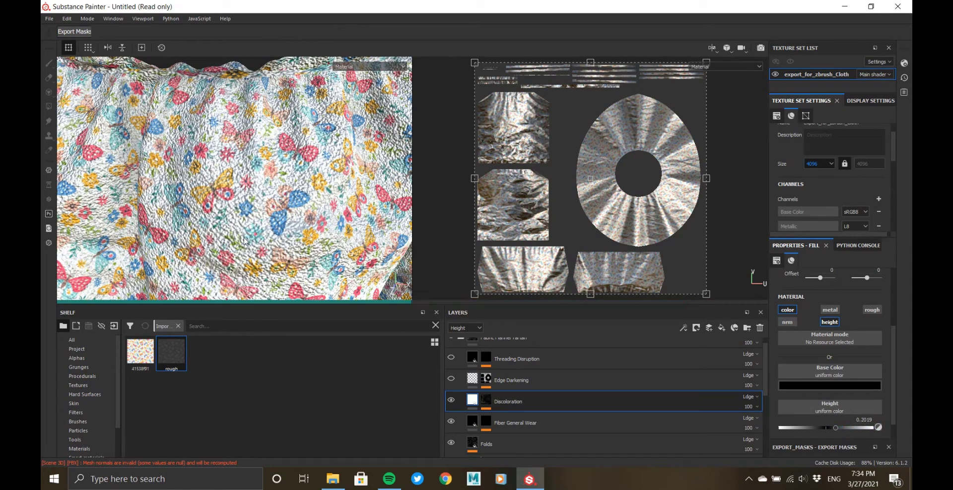
pyautogui.keyDown('alt'); pyautogui.moveTo(246, 242); pyautogui.dragTo(271, 189); pyautogui.keyUp('alt')
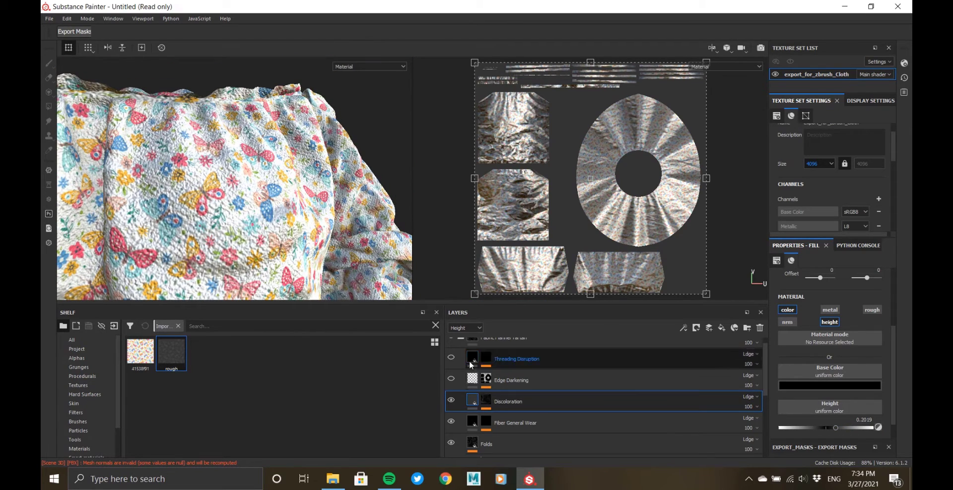
# - Delete the Discoloration layer from the fabric folder
pyautogui.click(451, 402)
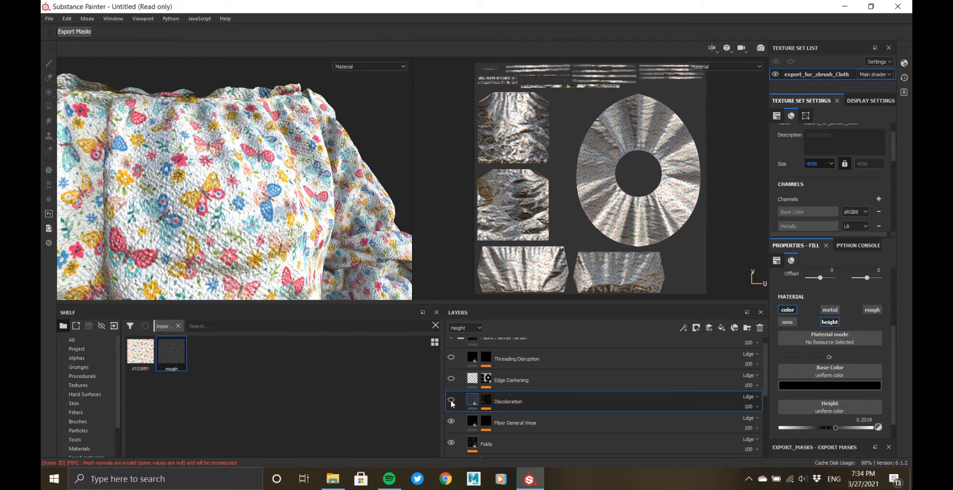
pyautogui.click(760, 327)
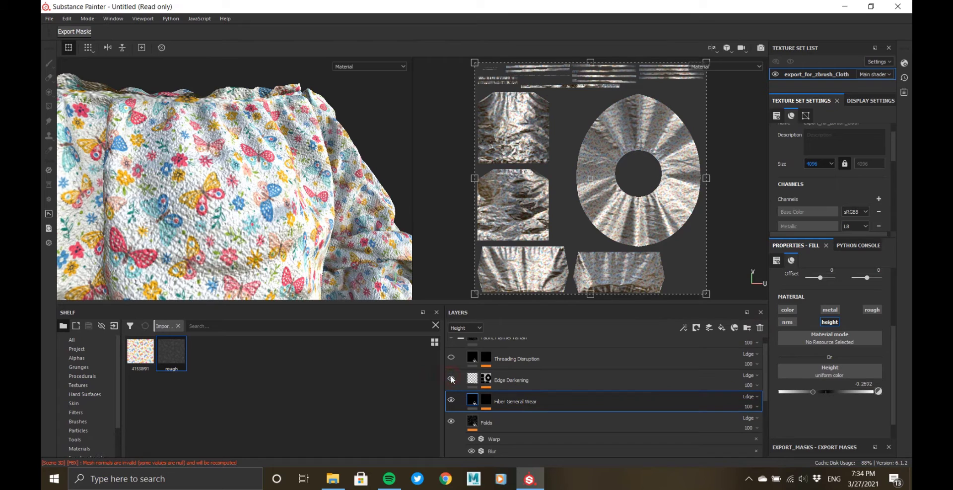
# - Display the Edge Darkening layer's mask on the model and inspect its coverage along the seams and neckline
pyautogui.keyDown('alt'); pyautogui.click(486, 380); pyautogui.keyUp('alt')
pyautogui.moveTo(248, 186)
pyautogui.keyDown('alt'); pyautogui.mouseDown()
pyautogui.moveTo(368, 145)
pyautogui.moveTo(286, 83)
pyautogui.moveTo(298, 238)
pyautogui.moveTo(256, 208)
pyautogui.moveTo(347, 189)
pyautogui.moveTo(317, 181)
pyautogui.moveTo(253, 191)
pyautogui.mouseUp(); pyautogui.keyUp('alt')
pyautogui.keyDown('alt'); pyautogui.moveTo(253, 191); pyautogui.dragTo(278, 233, button='right'); pyautogui.keyUp('alt')
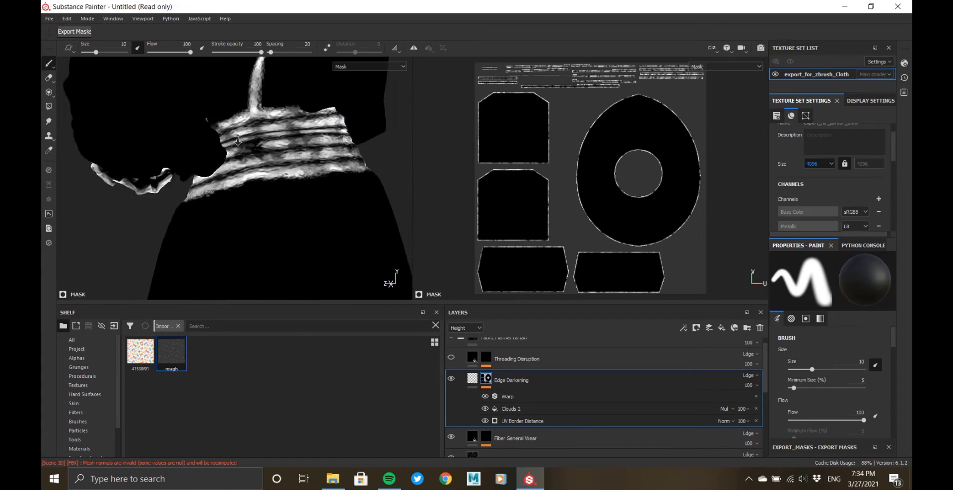
pyautogui.keyDown('alt'); pyautogui.moveTo(278, 233); pyautogui.dragTo(301, 194); pyautogui.keyUp('alt')
pyautogui.keyDown('alt'); pyautogui.moveTo(300, 193); pyautogui.dragTo(313, 339, button='right'); pyautogui.keyUp('alt')
# - Set the Edge Darkening layer's base color to white and check the result on the dress
pyautogui.click(470, 381)
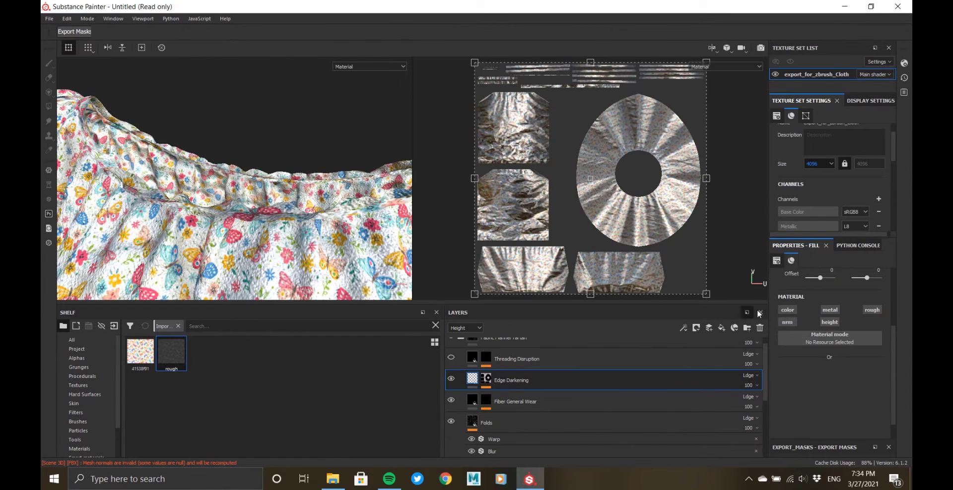
pyautogui.click(815, 385)
pyautogui.moveTo(822, 319); pyautogui.dragTo(773, 276)
pyautogui.moveTo(339, 222)
pyautogui.keyDown('alt'); pyautogui.mouseDown()
pyautogui.moveTo(190, 215)
pyautogui.moveTo(316, 199)
pyautogui.mouseUp(); pyautogui.keyUp('alt')
# - Try the height channel on the Edge Darkening fill
pyautogui.click(487, 379)
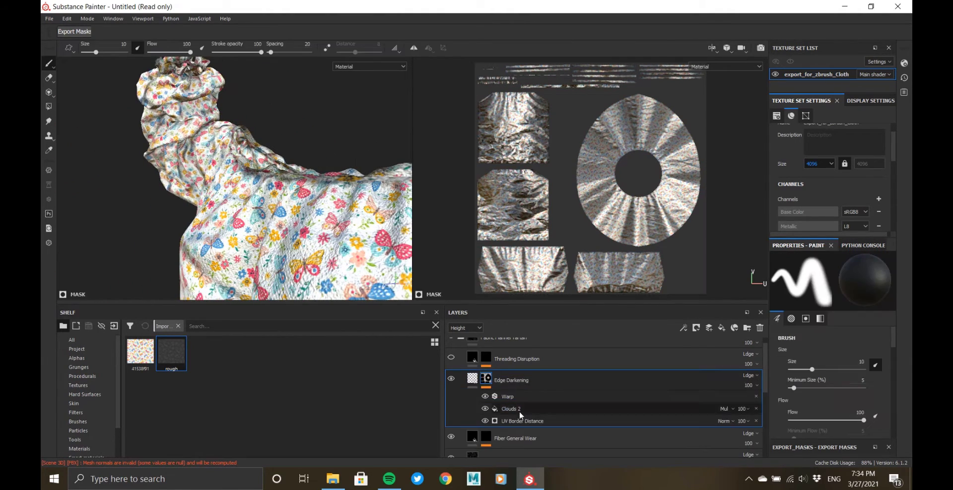
pyautogui.click(472, 380)
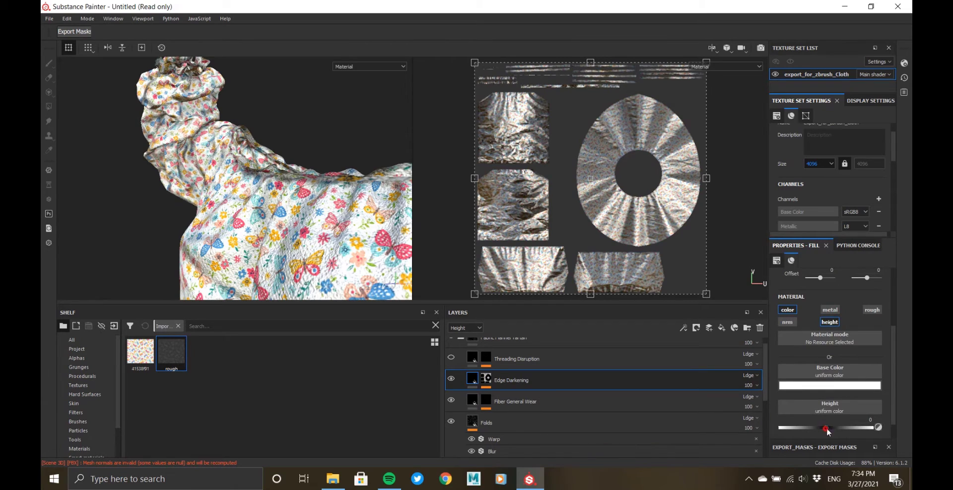
pyautogui.click(830, 323)
# - Preview the Threading Disruption layer's mask and delete that layer from the Fabric Flannel Tartan folder
pyautogui.scroll(1, 557, 397)
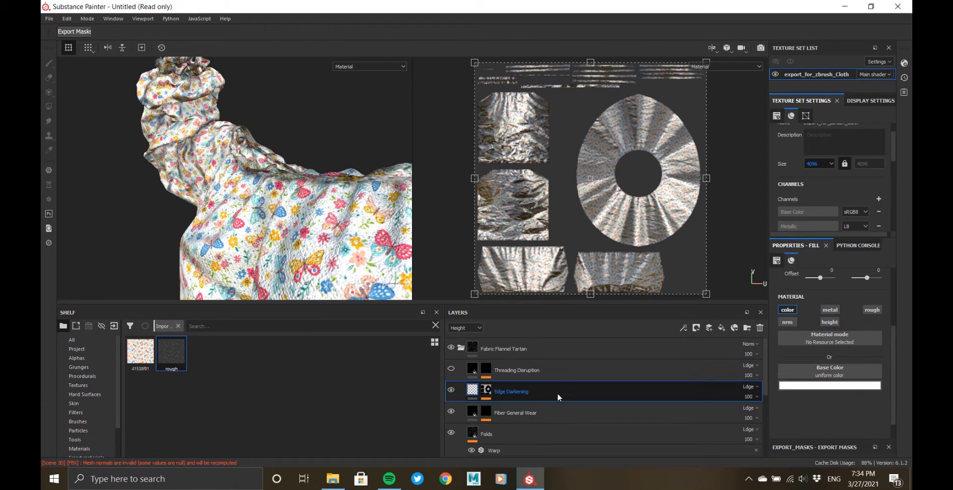
pyautogui.click(452, 369)
pyautogui.keyDown('alt'); pyautogui.click(486, 370); pyautogui.keyUp('alt')
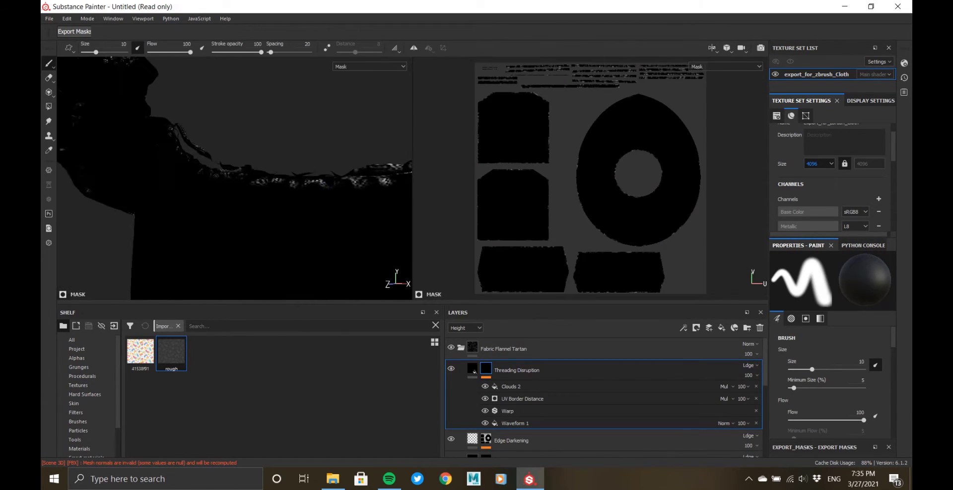
pyautogui.click(759, 328)
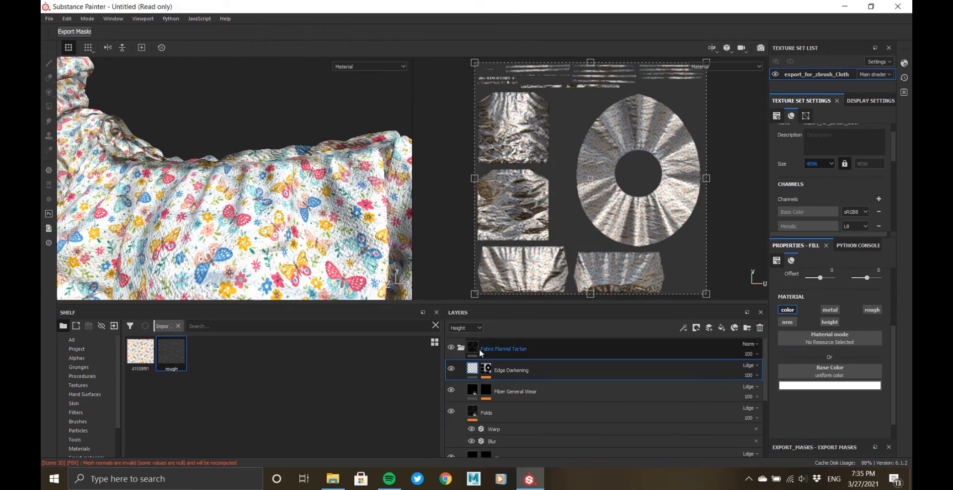
# - Inspect the dress fabric's surface detail up close under a rotated environment light
pyautogui.keyDown('alt'); pyautogui.moveTo(219, 173); pyautogui.dragTo(239, 187); pyautogui.keyUp('alt')
pyautogui.keyDown('alt'); pyautogui.moveTo(239, 239); pyautogui.dragTo(256, 123, button='middle'); pyautogui.keyUp('alt')
pyautogui.keyDown('shift'); pyautogui.moveTo(256, 149); pyautogui.dragTo(316, 233, button='right'); pyautogui.keyUp('shift')
pyautogui.keyDown('alt'); pyautogui.moveTo(317, 233); pyautogui.dragTo(313, 112, button='middle'); pyautogui.keyUp('alt')
pyautogui.scroll(8, 313, 120)
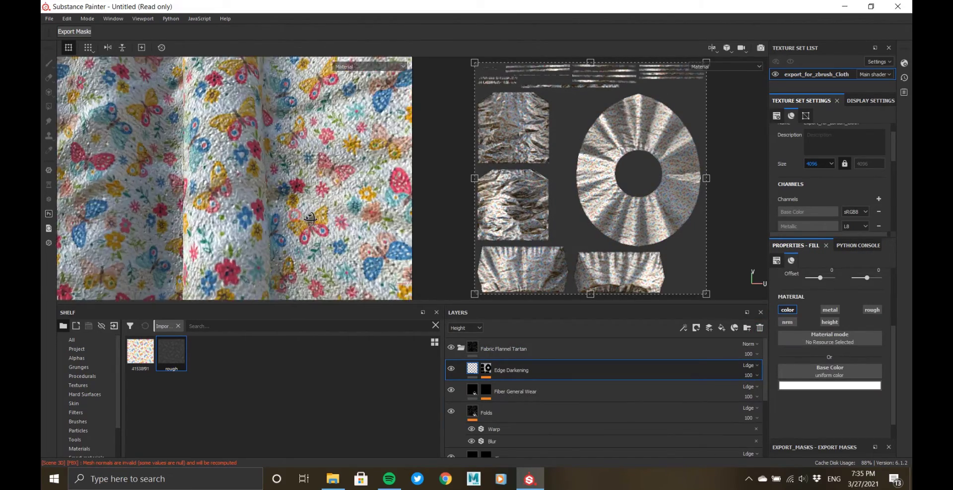
# - Lower the height opacity of the Surface Detail layer to 2 and of the Clumps layer to about 55
pyautogui.scroll(-5, 523, 415)
pyautogui.click(451, 440)
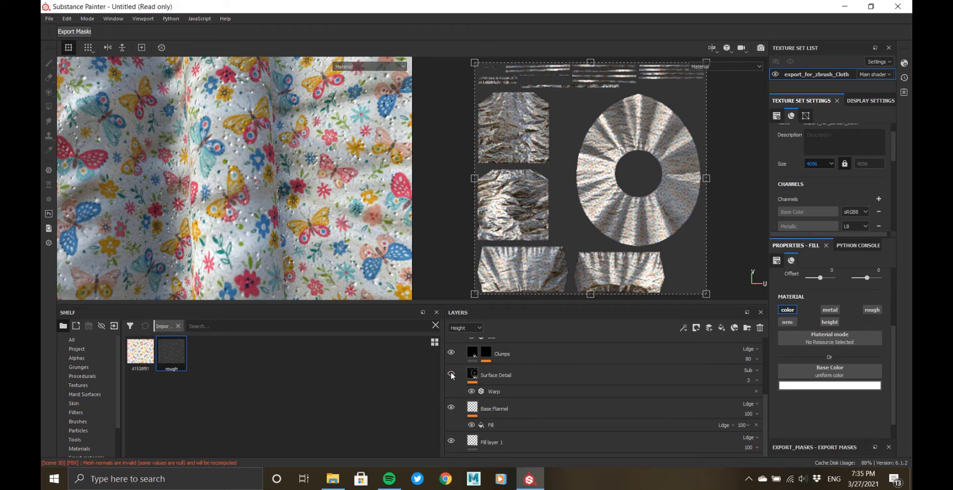
pyautogui.click(749, 380)
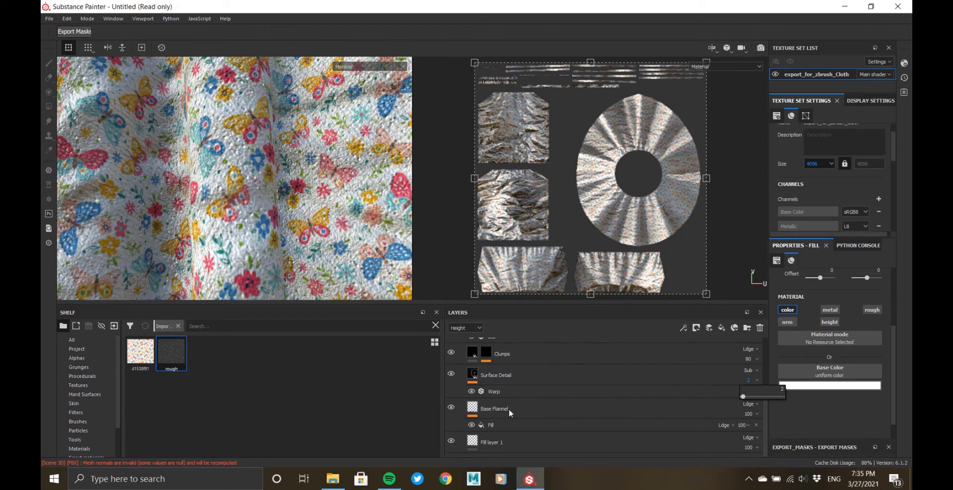
pyautogui.click(451, 353)
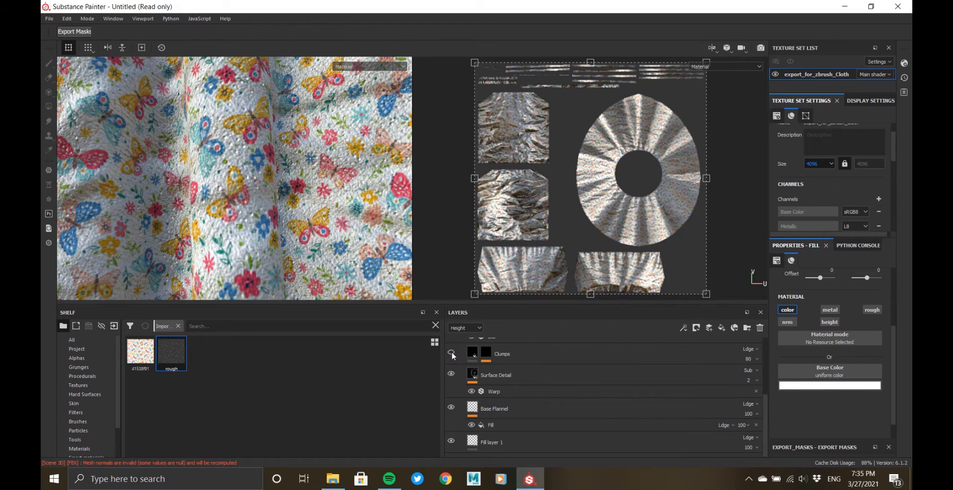
pyautogui.click(451, 353)
pyautogui.click(749, 360)
pyautogui.click(766, 378)
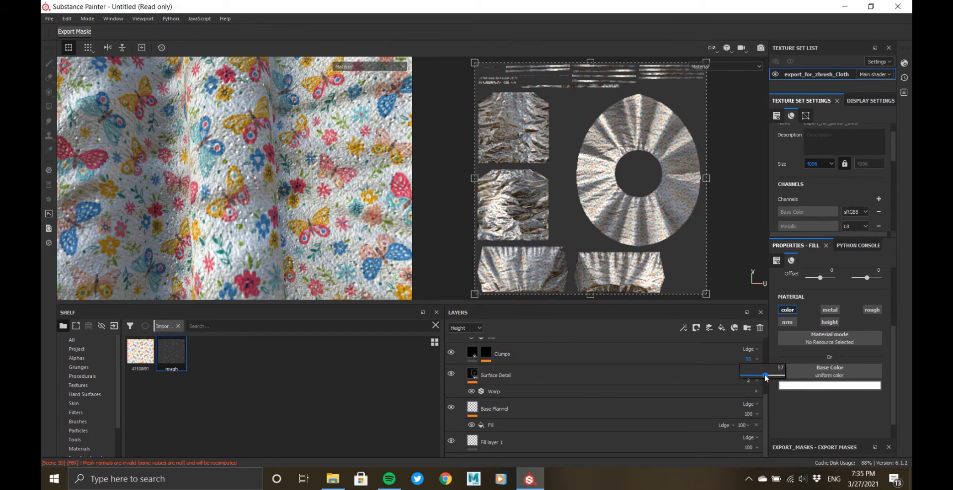
# - Check the Folds layer's effect and set the Fiber General Wear layer's height opacity to 28
pyautogui.scroll(2, 594, 408)
pyautogui.click(475, 362)
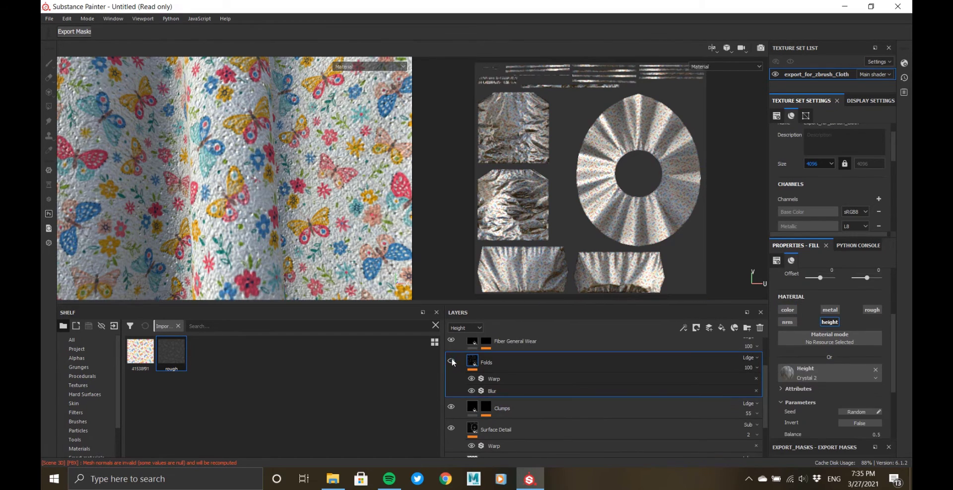
pyautogui.scroll(1, 554, 431)
pyautogui.scroll(1, 554, 431)
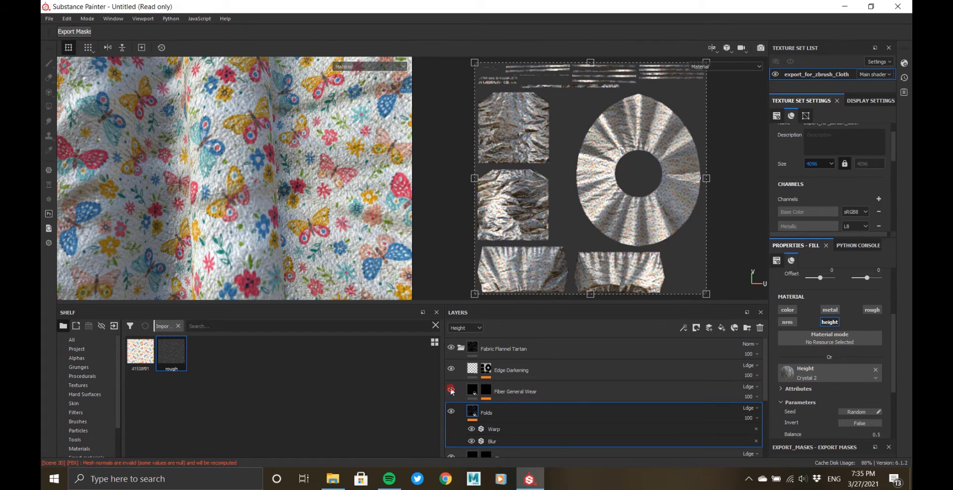
pyautogui.click(522, 390)
pyautogui.moveTo(778, 413); pyautogui.dragTo(758, 411)
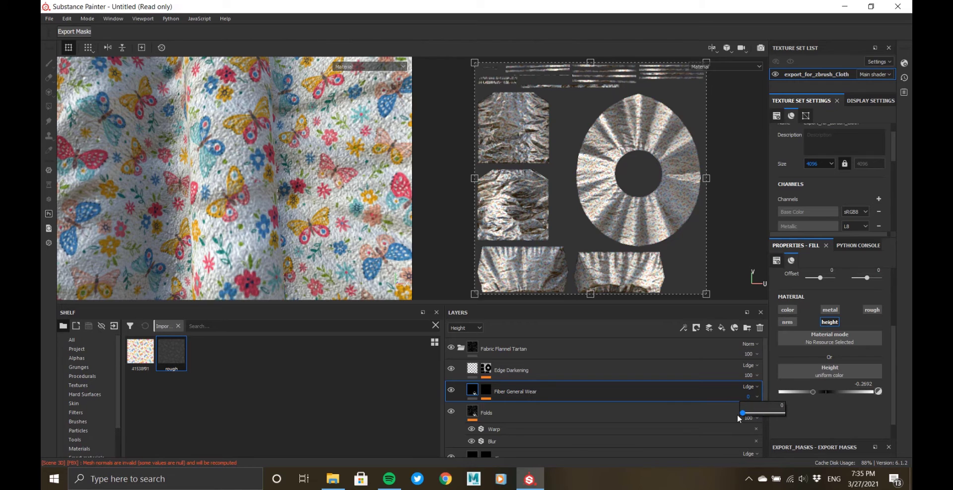
pyautogui.moveTo(755, 414); pyautogui.dragTo(751, 414)
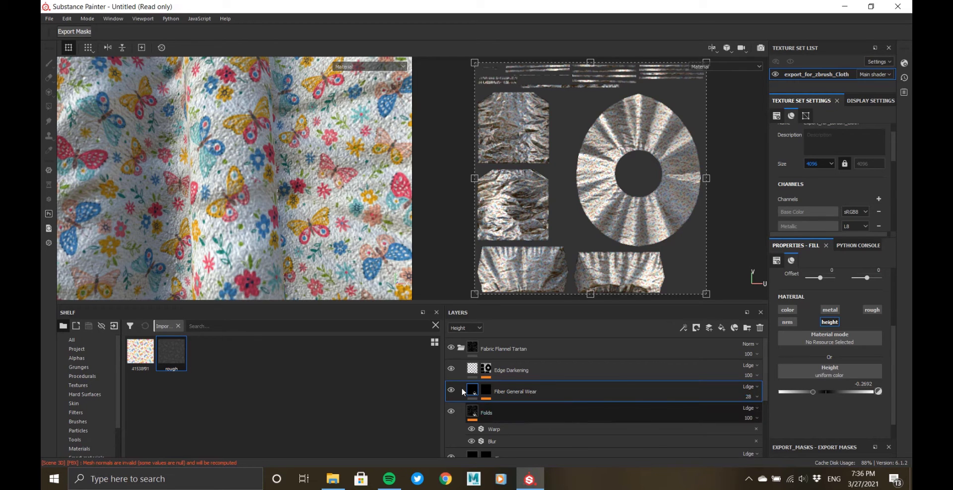
# - Collapse the Fabric Flannel Tartan folder and inspect the fabric across the dress's bodice, sleeves, waist and skirt
pyautogui.scroll(-10, 278, 208)
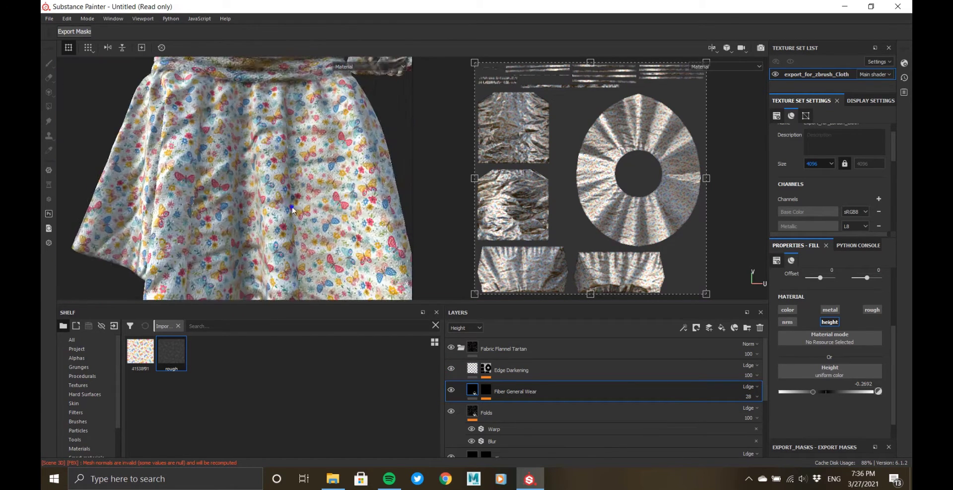
pyautogui.keyDown('alt'); pyautogui.moveTo(298, 164); pyautogui.dragTo(312, 263, button='middle'); pyautogui.keyUp('alt')
pyautogui.scroll(5, 311, 263)
pyautogui.keyDown('alt'); pyautogui.moveTo(312, 267); pyautogui.dragTo(263, 194); pyautogui.keyUp('alt')
pyautogui.scroll(-4, 234, 187)
pyautogui.scroll(3, 263, 194)
pyautogui.click(463, 350)
pyautogui.click(526, 386)
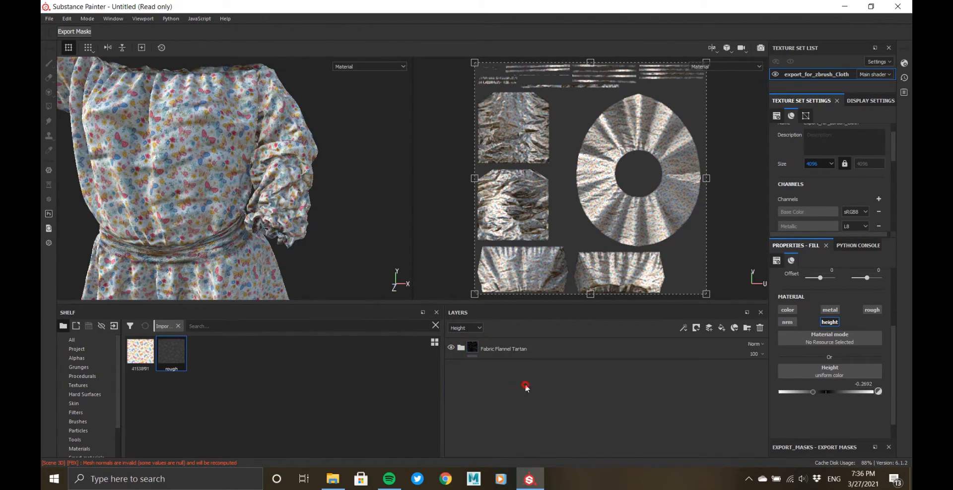
pyautogui.keyDown('alt'); pyautogui.moveTo(214, 217); pyautogui.dragTo(327, 248); pyautogui.keyUp('alt')
pyautogui.click(474, 350)
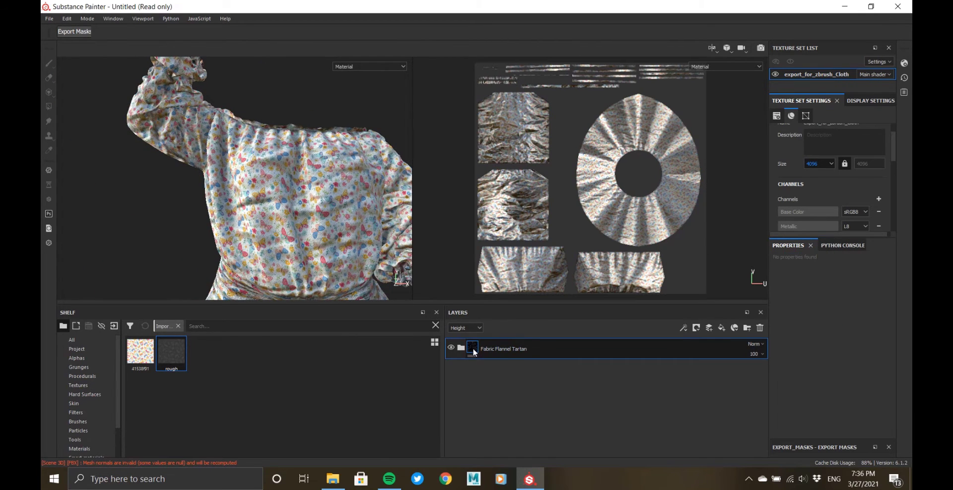
pyautogui.click(462, 349)
pyautogui.click(461, 349)
pyautogui.keyDown('alt'); pyautogui.moveTo(214, 184); pyautogui.dragTo(269, 191); pyautogui.keyUp('alt')
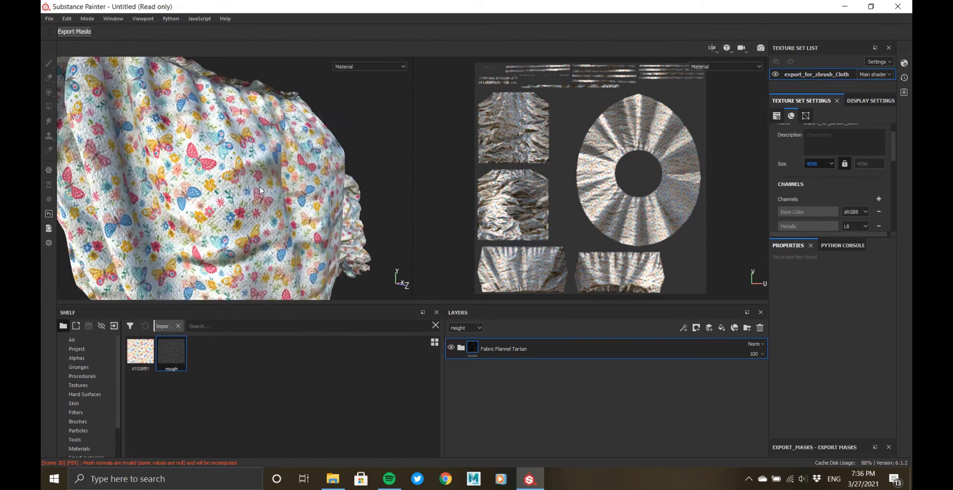
pyautogui.keyDown('alt'); pyautogui.moveTo(176, 160); pyautogui.dragTo(149, 199, button='right'); pyautogui.keyUp('alt')
pyautogui.keyDown('alt'); pyautogui.moveTo(193, 239); pyautogui.dragTo(196, 115, button='middle'); pyautogui.keyUp('alt')
pyautogui.keyDown('alt'); pyautogui.moveTo(199, 174); pyautogui.dragTo(259, 184); pyautogui.keyUp('alt')
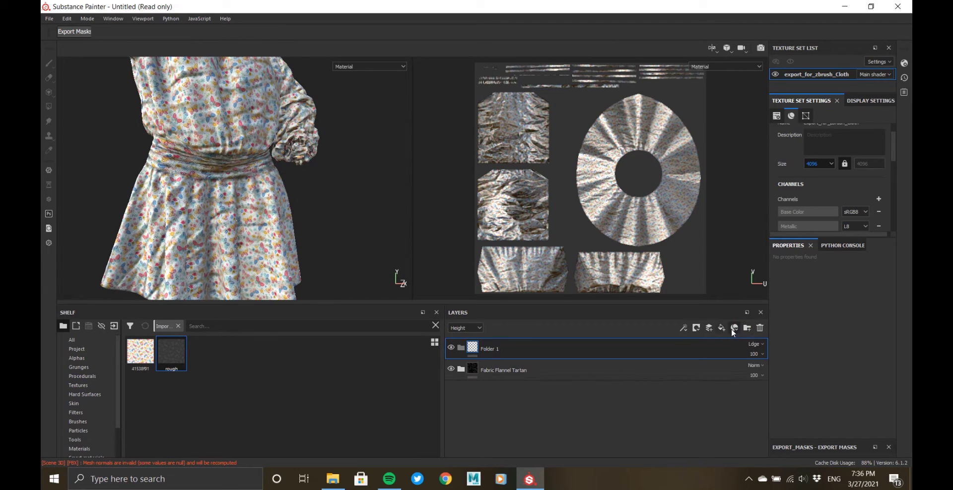
# - Create a folder above Fabric Flannel Tartan containing a fill layer, and give the folder a black mask
pyautogui.moveTo(481, 351); pyautogui.dragTo(489, 367)
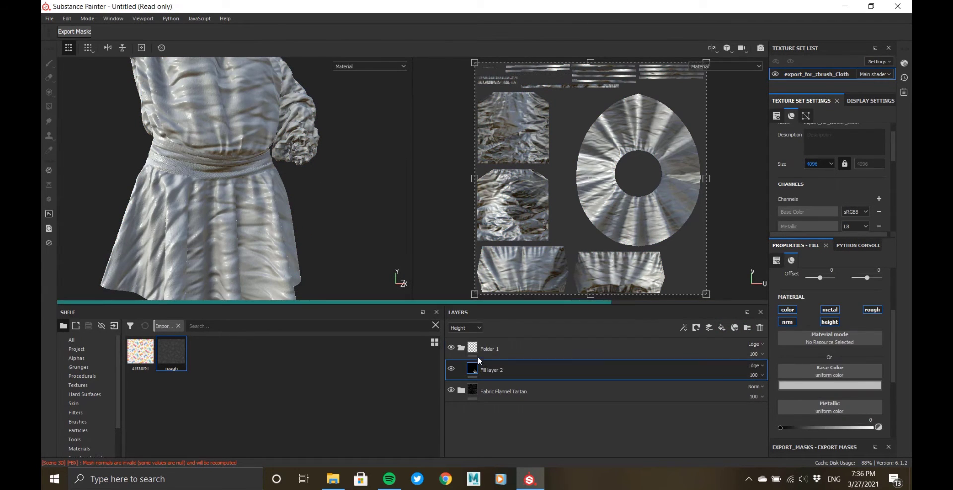
pyautogui.rightClick(475, 351)
pyautogui.click(509, 193)
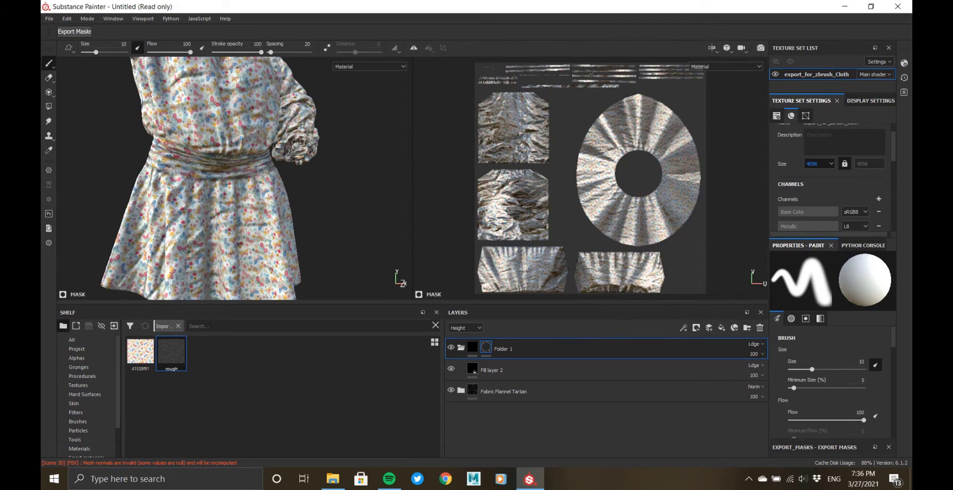
# - Reveal the waist sash in Folder 1's mask by filling its UV islands with white using Polygon Fill
pyautogui.press('4')
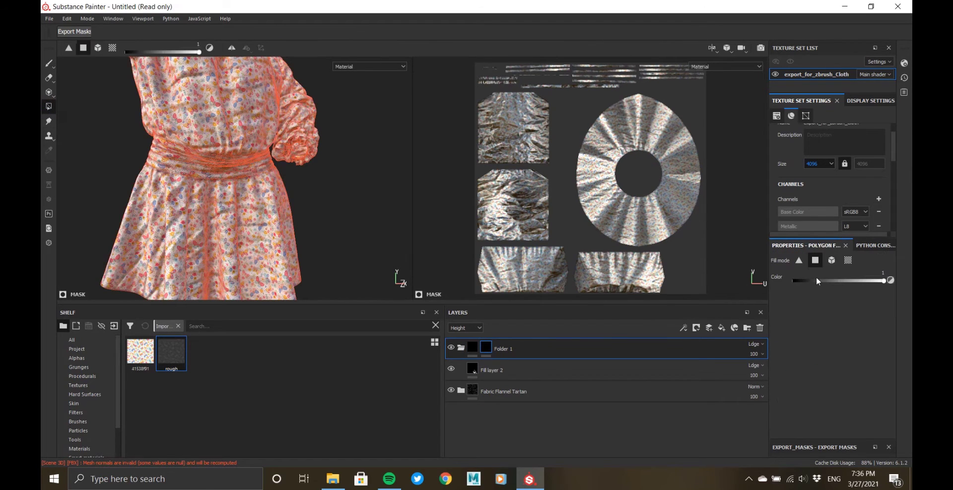
pyautogui.moveTo(694, 85); pyautogui.dragTo(647, 50)
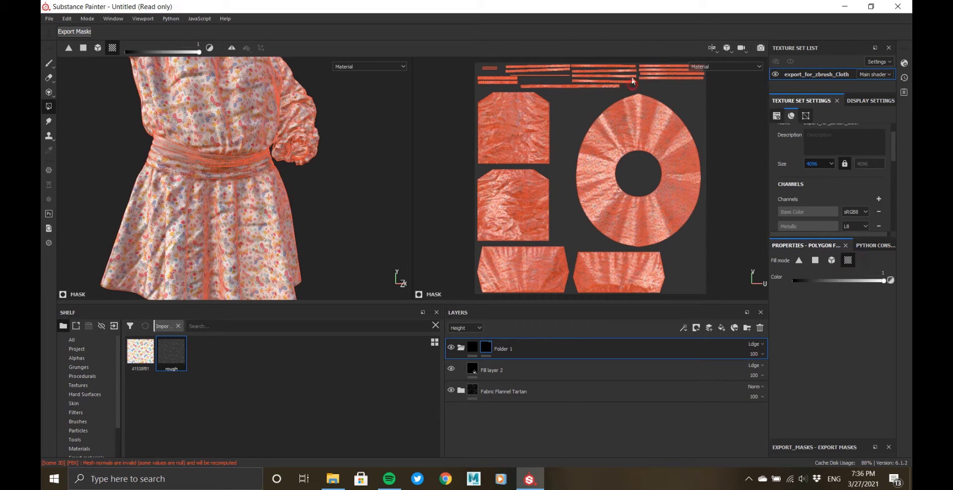
pyautogui.moveTo(631, 78); pyautogui.dragTo(625, 56)
pyautogui.scroll(6, 301, 195)
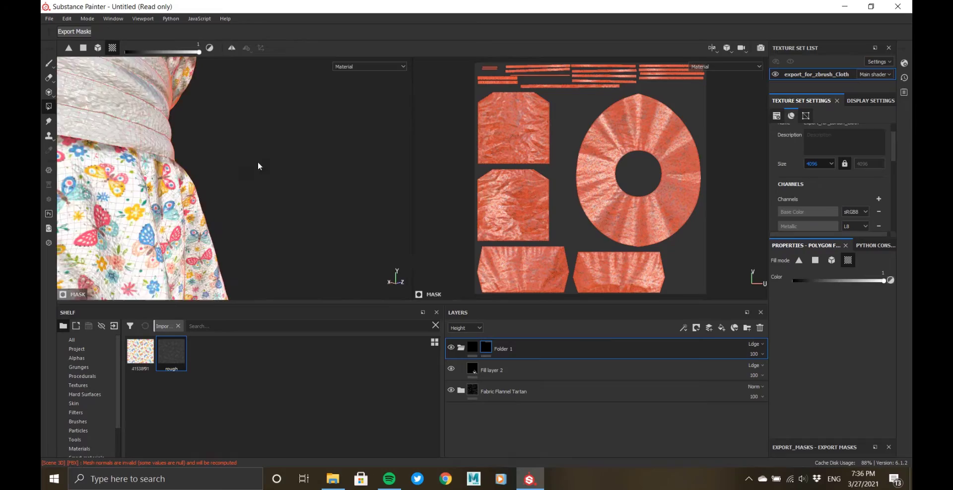
pyautogui.keyDown('alt'); pyautogui.moveTo(258, 166); pyautogui.dragTo(287, 156); pyautogui.keyUp('alt')
pyautogui.keyDown('alt'); pyautogui.moveTo(288, 155); pyautogui.dragTo(409, 188, button='middle'); pyautogui.keyUp('alt')
pyautogui.keyDown('alt'); pyautogui.moveTo(409, 189); pyautogui.dragTo(366, 165); pyautogui.keyUp('alt')
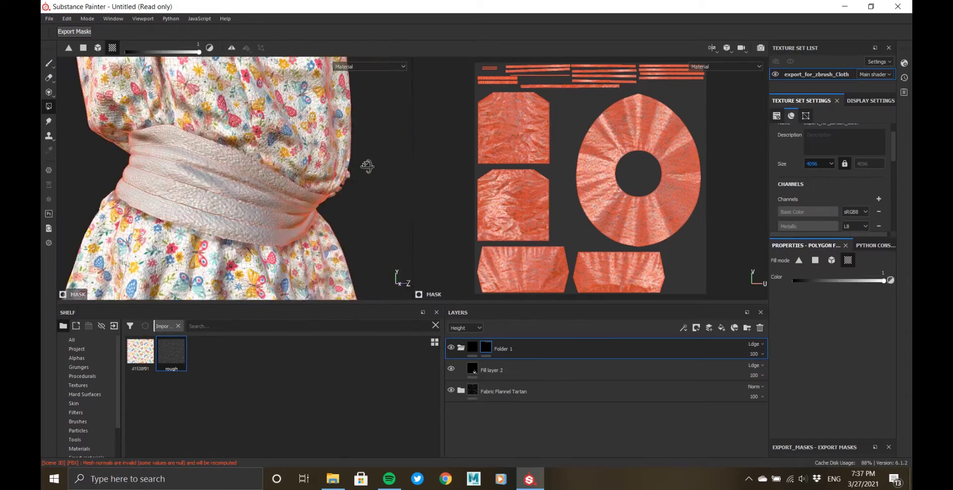
pyautogui.keyDown('alt'); pyautogui.moveTo(366, 166); pyautogui.dragTo(276, 289, button='right'); pyautogui.keyUp('alt')
pyautogui.keyDown('alt'); pyautogui.moveTo(276, 289); pyautogui.dragTo(383, 276); pyautogui.keyUp('alt')
# - Add a white mask to the Fabric Flannel Tartan folder and fill the sash's UV islands with black to exclude them
pyautogui.click(472, 348)
pyautogui.keyDown('alt'); pyautogui.moveTo(243, 158); pyautogui.dragTo(265, 243, button='right'); pyautogui.keyUp('alt')
pyautogui.click(462, 348)
pyautogui.rightClick(473, 370)
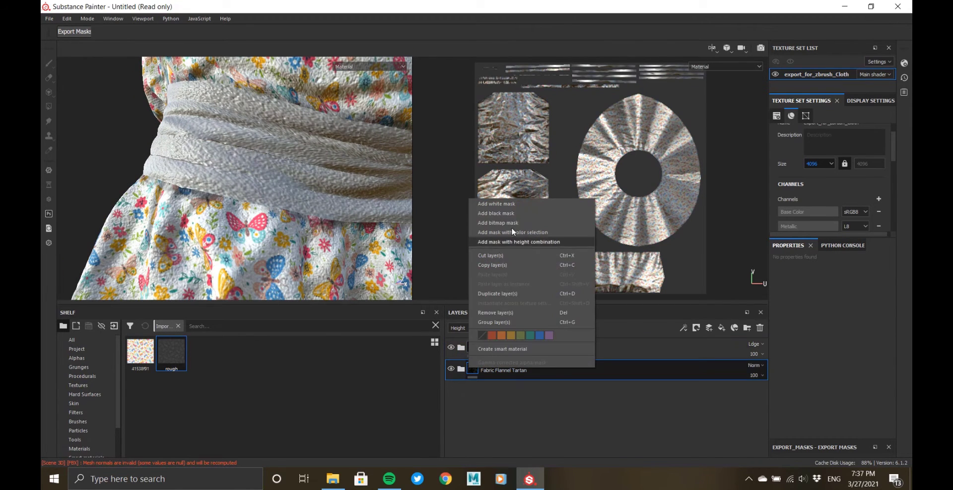
pyautogui.click(496, 204)
pyautogui.click(270, 113)
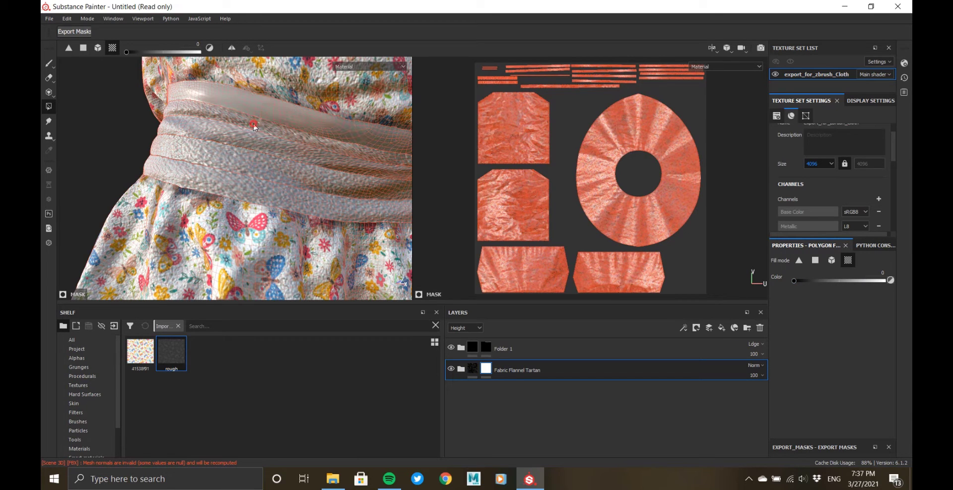
pyautogui.click(258, 122)
pyautogui.click(250, 138)
pyautogui.click(237, 160)
pyautogui.click(243, 180)
# - Examine the masked sash from several angles for pieces where the tartan fabric still shows
pyautogui.keyDown('alt'); pyautogui.moveTo(243, 179); pyautogui.dragTo(362, 170); pyautogui.keyUp('alt')
pyautogui.keyDown('alt'); pyautogui.moveTo(138, 174); pyautogui.dragTo(432, 149); pyautogui.keyUp('alt')
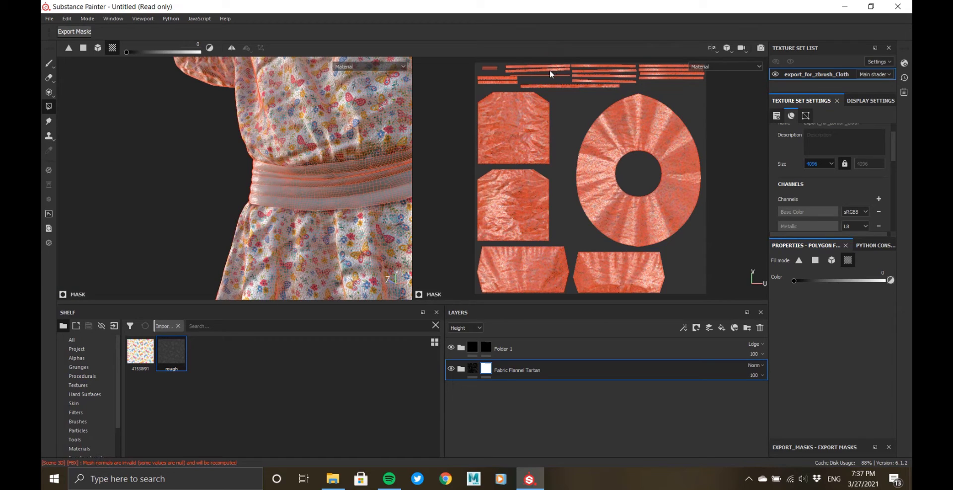
pyautogui.keyDown('alt'); pyautogui.moveTo(342, 164); pyautogui.dragTo(291, 198); pyautogui.keyUp('alt')
pyautogui.scroll(-4, 285, 184)
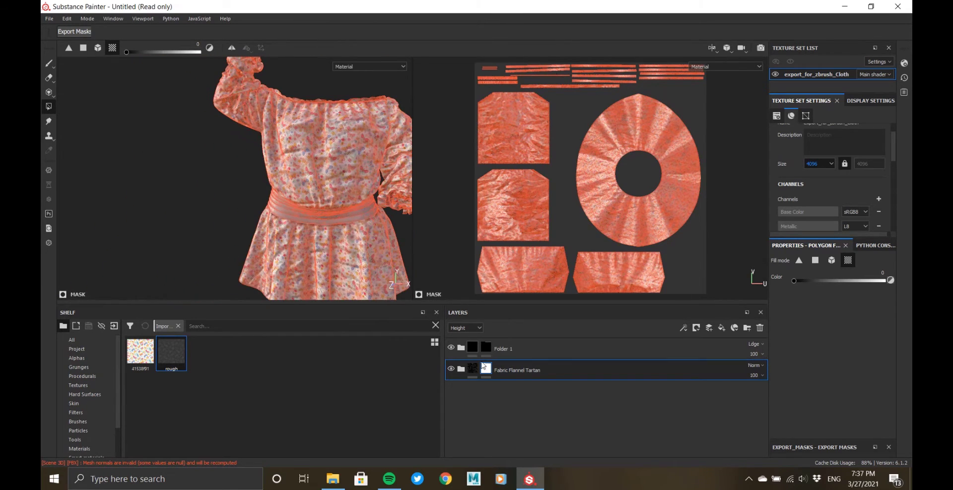
pyautogui.click(472, 368)
pyautogui.keyDown('alt'); pyautogui.moveTo(335, 204); pyautogui.dragTo(347, 278, button='middle'); pyautogui.keyUp('alt')
pyautogui.scroll(3, 348, 278)
pyautogui.keyDown('alt'); pyautogui.moveTo(363, 158); pyautogui.dragTo(268, 65, button='middle'); pyautogui.keyUp('alt')
pyautogui.keyDown('alt'); pyautogui.moveTo(268, 100); pyautogui.dragTo(323, 114); pyautogui.keyUp('alt')
pyautogui.scroll(3, 308, 129)
pyautogui.keyDown('alt'); pyautogui.moveTo(278, 149); pyautogui.dragTo(248, 244); pyautogui.keyUp('alt')
# - Delete the fill layer inside Folder 1 and place a new fill layer in that folder
pyautogui.click(487, 350)
pyautogui.click(475, 347)
pyautogui.click(461, 348)
pyautogui.click(509, 369)
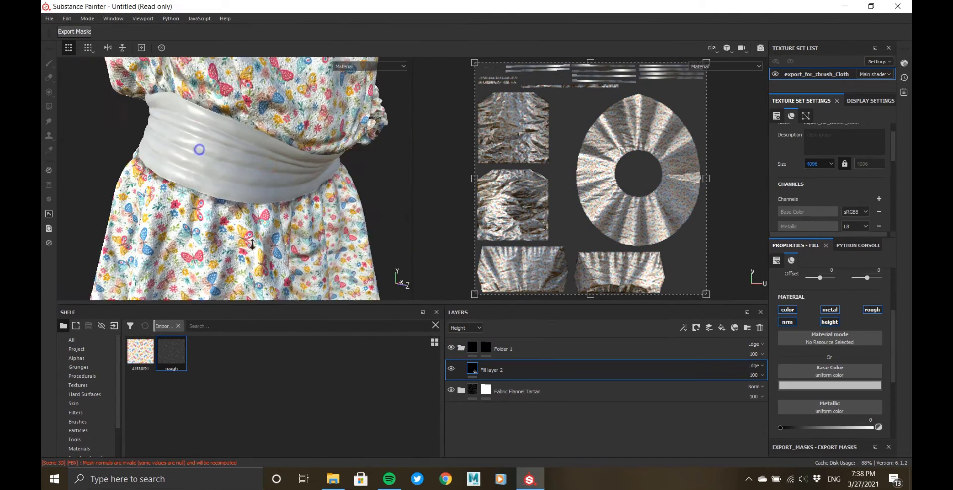
pyautogui.keyDown('alt'); pyautogui.moveTo(249, 245); pyautogui.dragTo(377, 278, button='right'); pyautogui.keyUp('alt')
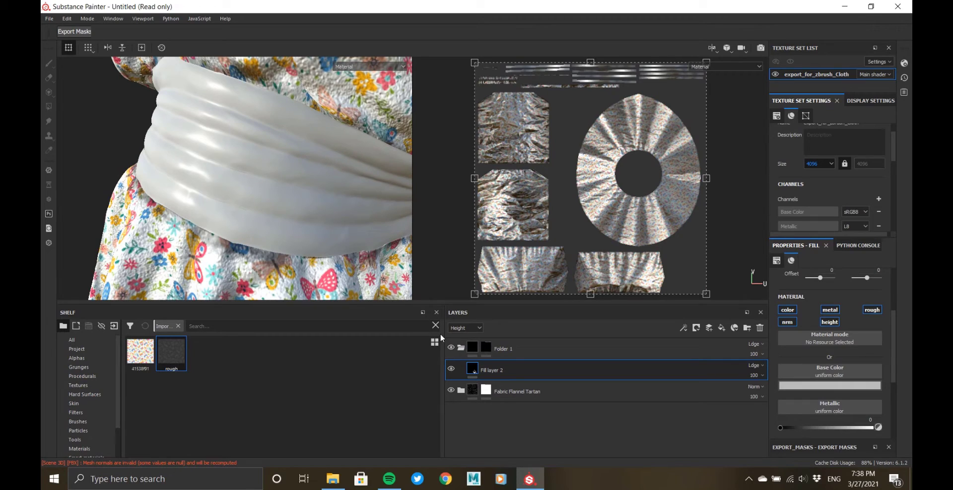
pyautogui.click(760, 328)
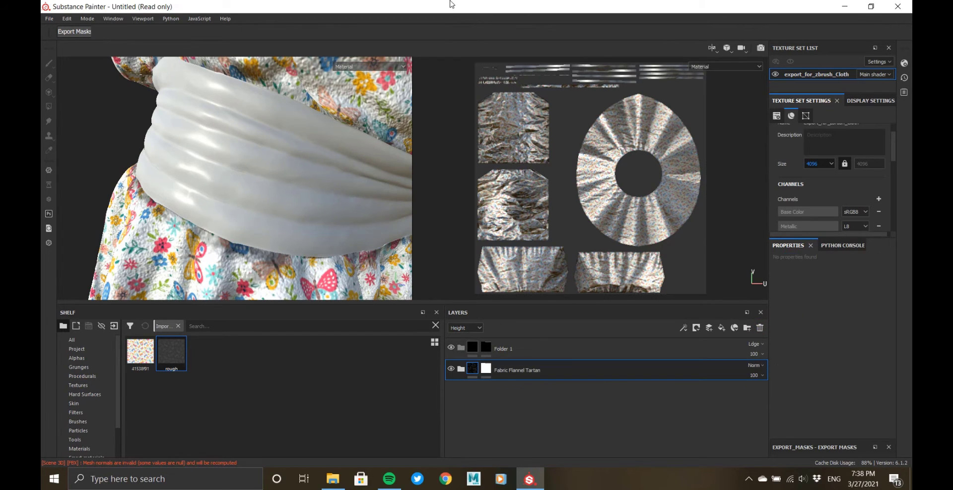
pyautogui.click(462, 350)
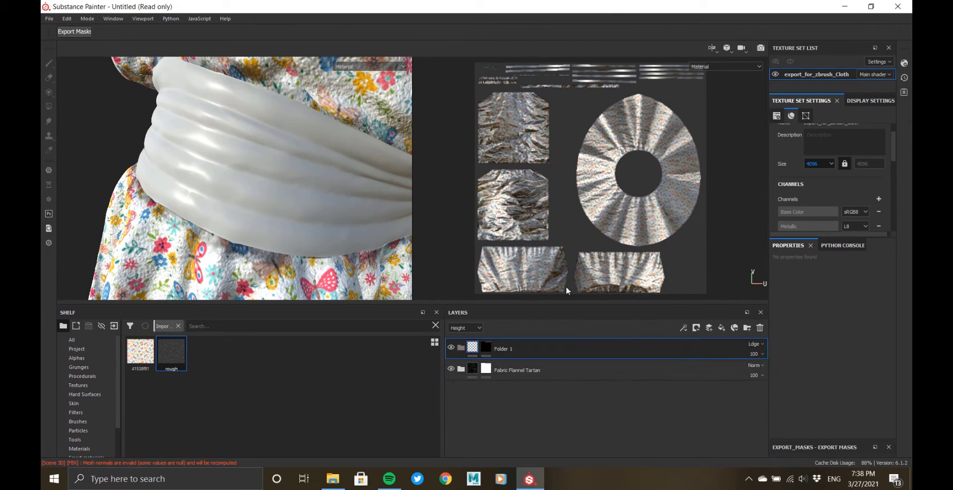
pyautogui.click(720, 329)
pyautogui.moveTo(487, 347); pyautogui.dragTo(476, 364)
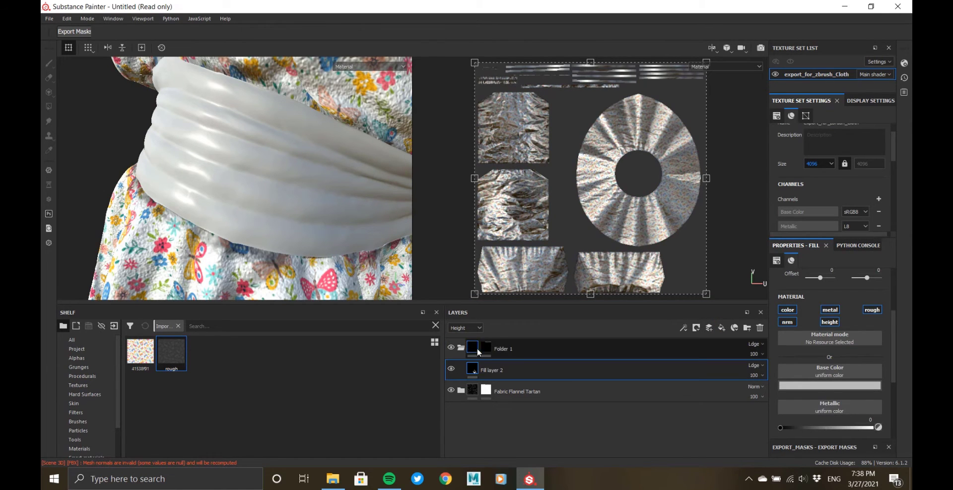
# - Disable the normal, metallic and roughness channels on the sash fill layer
pyautogui.click(790, 323)
pyautogui.click(832, 311)
pyautogui.click(872, 311)
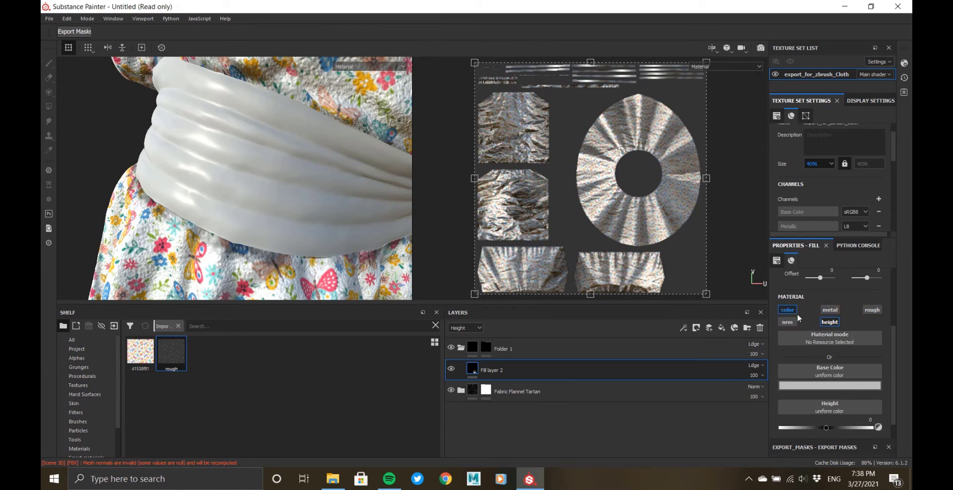
# - Sample a yellow from the floral print as the sash fill's base color and darken it to muted ochre
pyautogui.scroll(-1, 800, 343)
pyautogui.click(802, 363)
pyautogui.moveTo(805, 378); pyautogui.dragTo(758, 436)
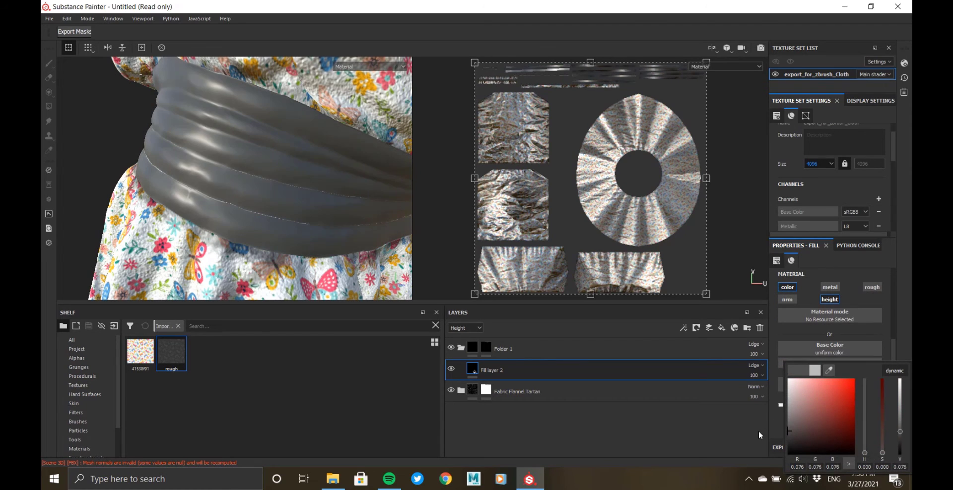
pyautogui.moveTo(829, 371); pyautogui.dragTo(325, 284)
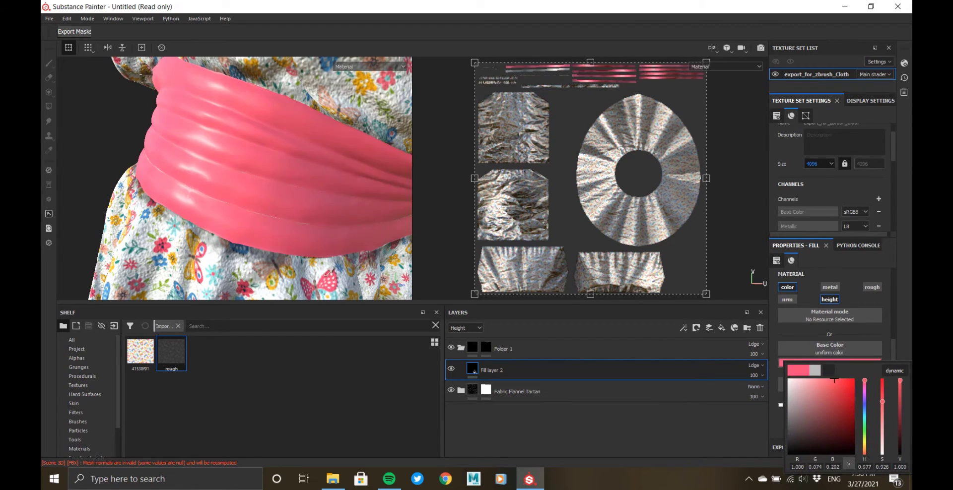
pyautogui.moveTo(829, 370); pyautogui.dragTo(393, 255)
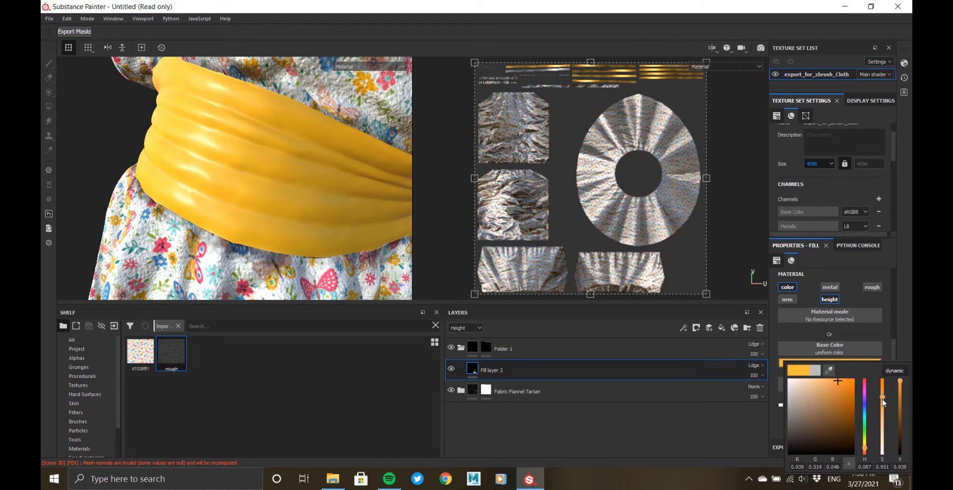
pyautogui.moveTo(902, 393); pyautogui.dragTo(901, 402)
pyautogui.click(803, 331)
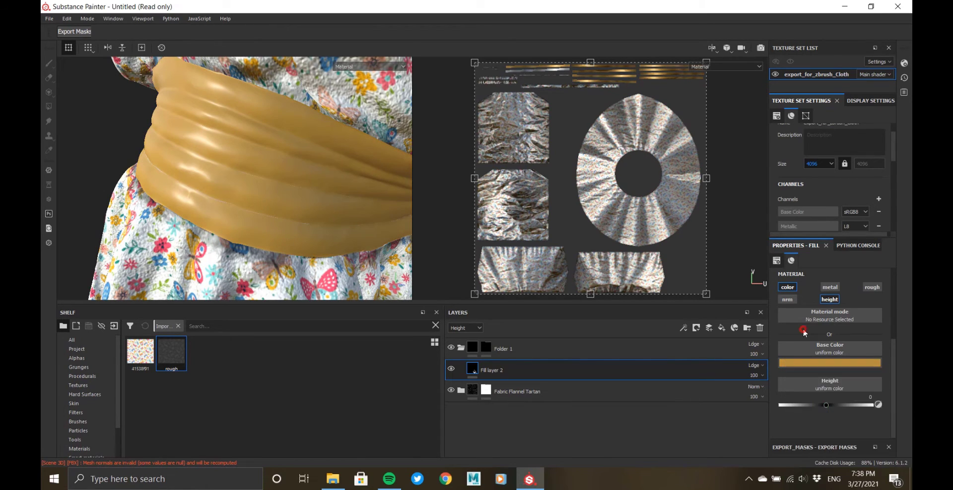
# - Add a black mask to the ochre sash fill layer and place a fill effect in that mask
pyautogui.rightClick(475, 373)
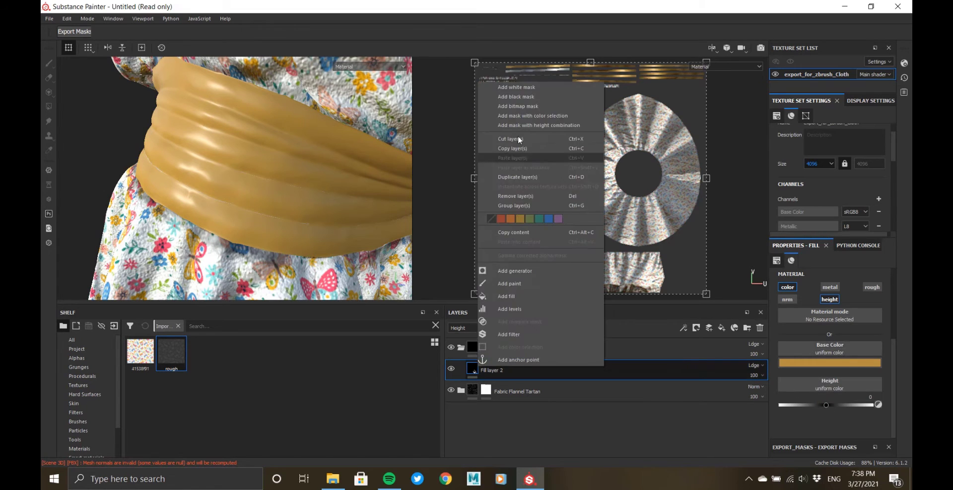
pyautogui.click(527, 97)
pyautogui.rightClick(490, 367)
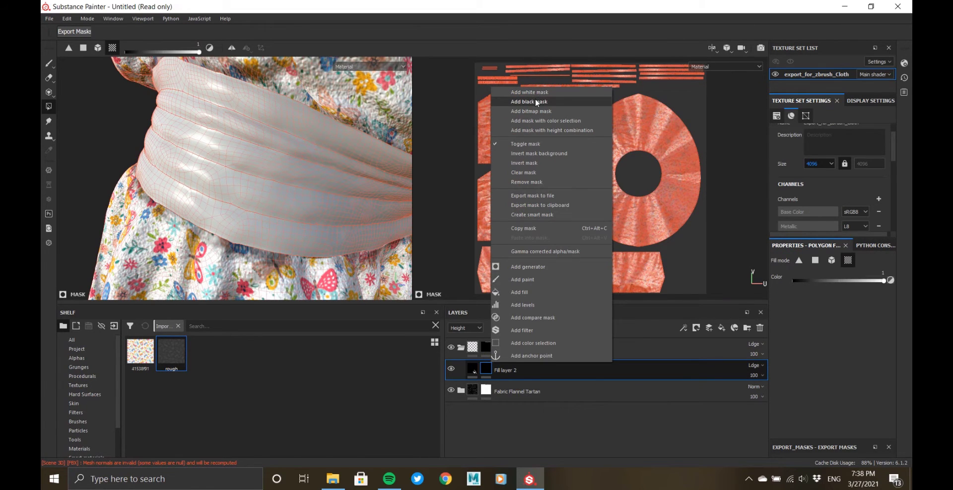
pyautogui.click(559, 293)
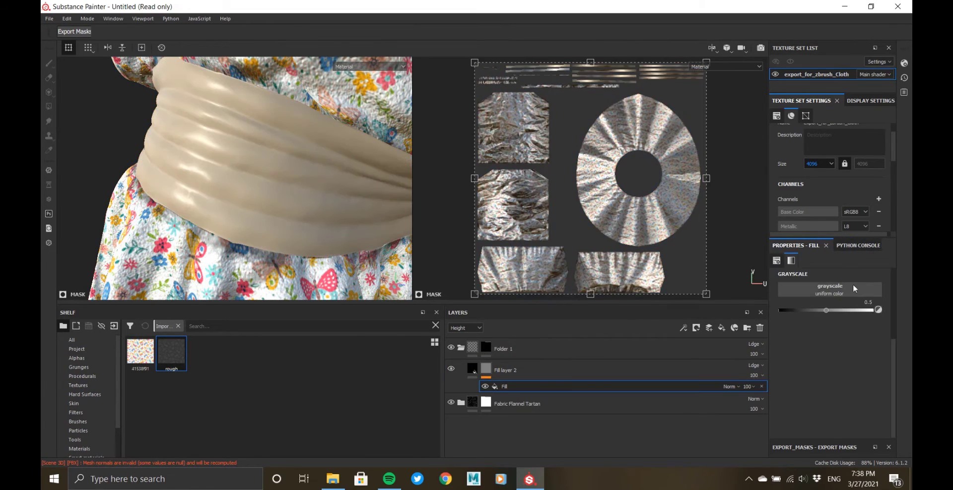
# - Assign the Directional Noise 4 procedural texture to the grayscale fill in the sash layer's mask
pyautogui.click(826, 298)
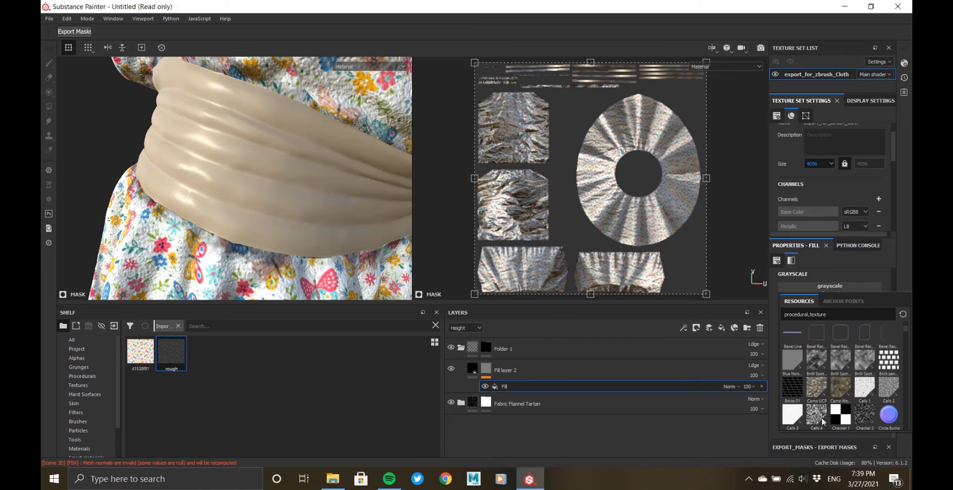
pyautogui.scroll(-3, 822, 419)
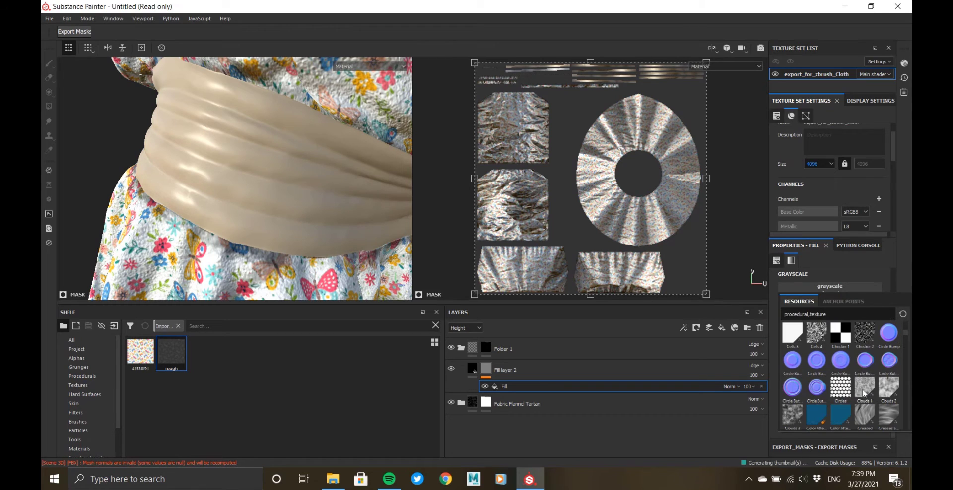
pyautogui.moveTo(863, 405)
pyautogui.scroll(-3, 843, 397)
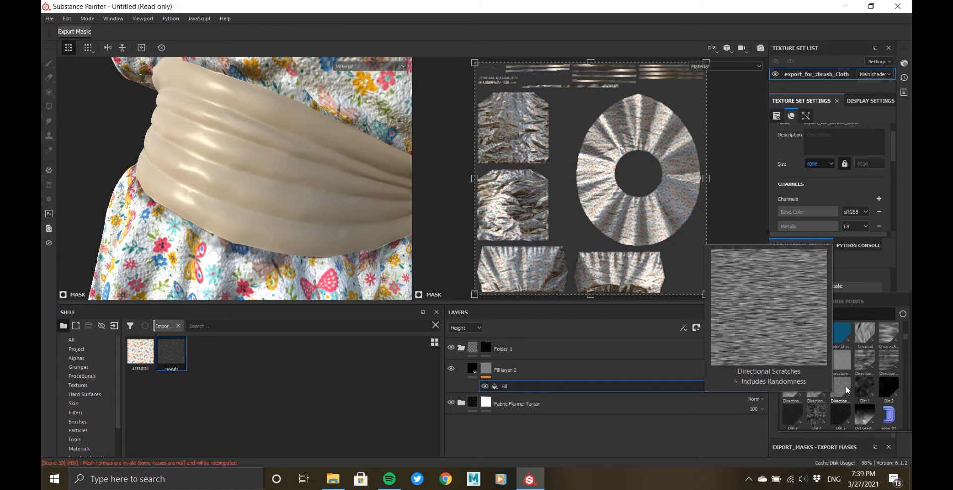
pyautogui.moveTo(821, 398)
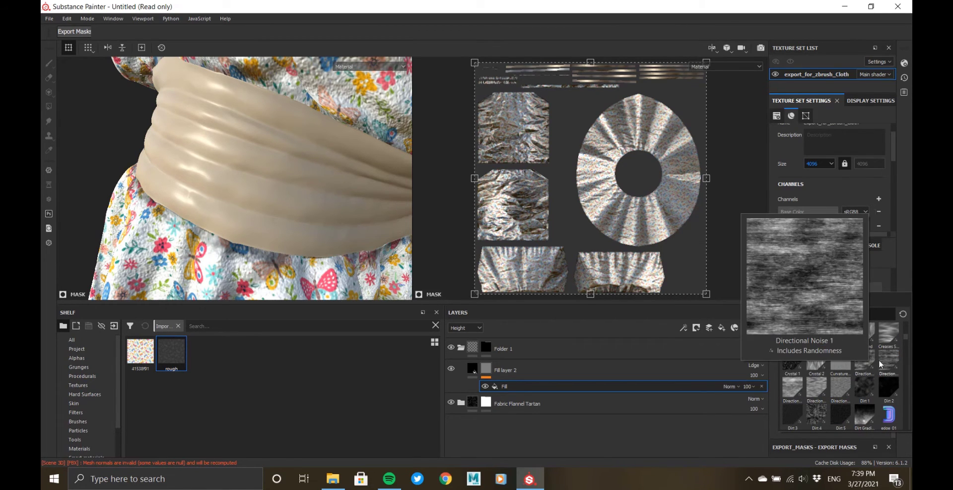
pyautogui.click(815, 394)
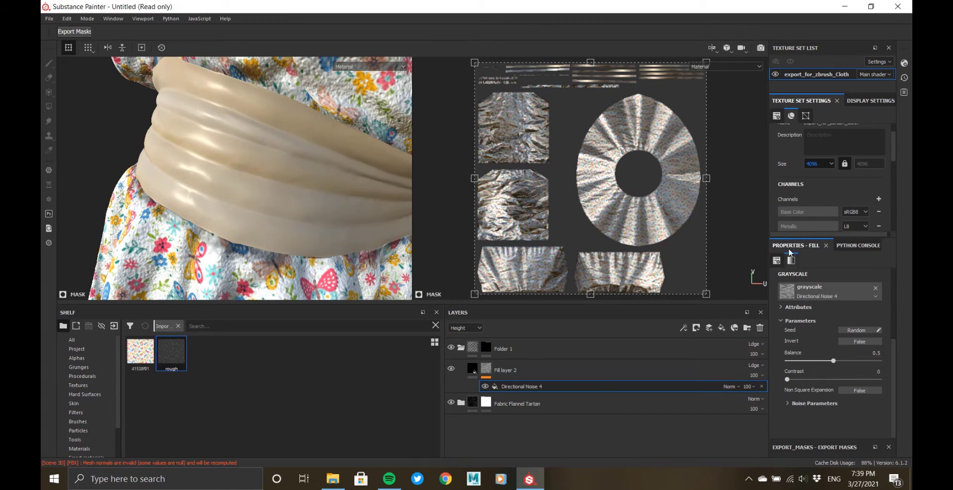
# - Raise the sash fill layer's height to 0.7788 and disable its color channel
pyautogui.click(456, 373)
pyautogui.moveTo(845, 402); pyautogui.dragTo(857, 401)
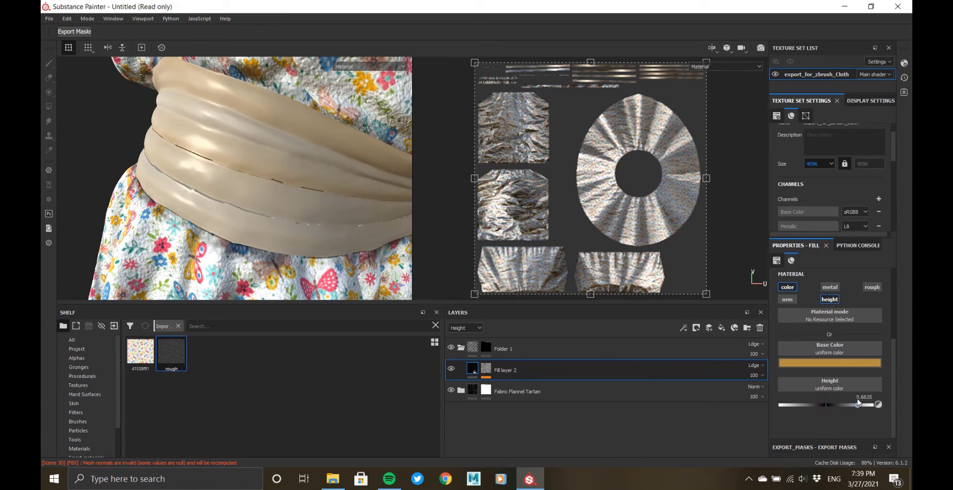
pyautogui.click(788, 287)
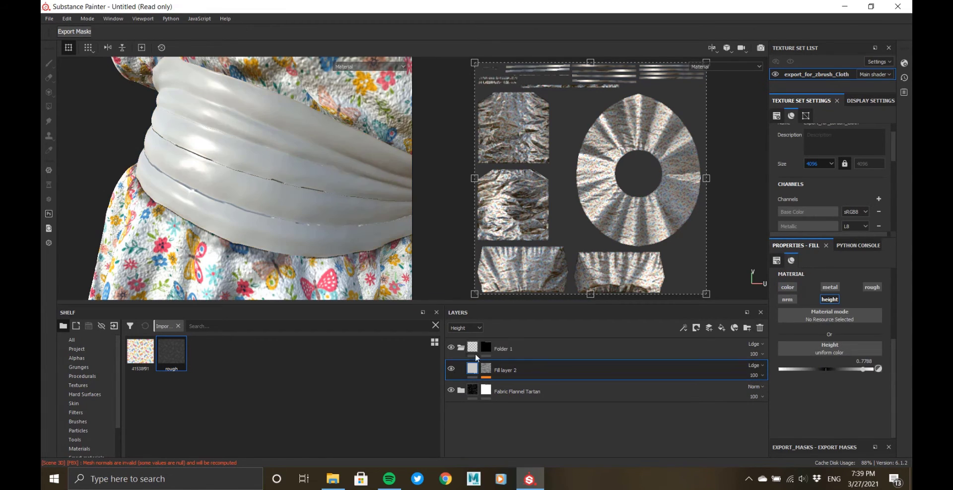
# - Set the Directional Noise 4 UV scale to 21.95 and compare the sash with the noise switched off and on
pyautogui.click(487, 369)
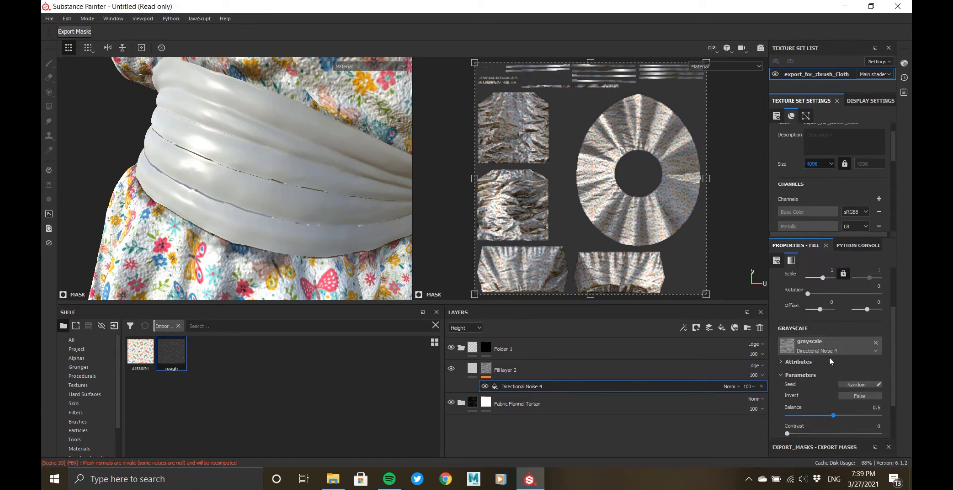
pyautogui.scroll(3, 832, 357)
pyautogui.click(827, 332)
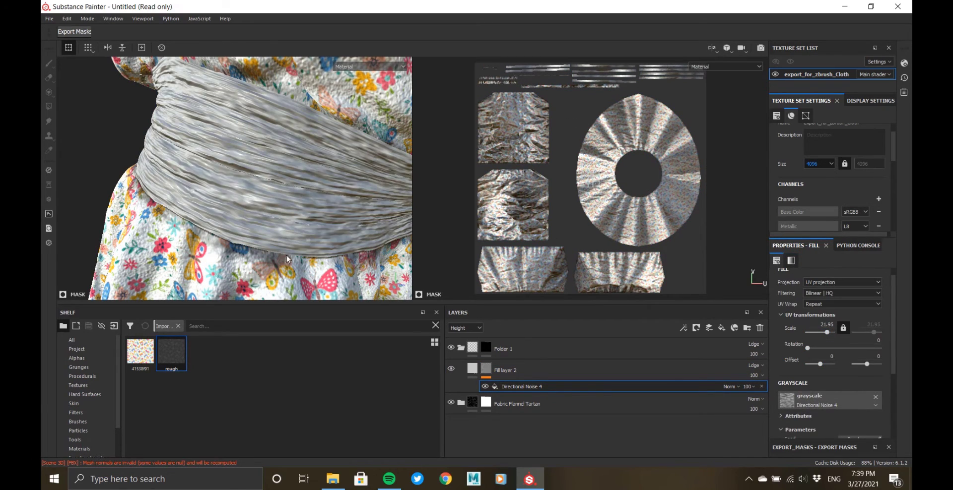
pyautogui.keyDown('alt'); pyautogui.moveTo(286, 259); pyautogui.dragTo(295, 219); pyautogui.keyUp('alt')
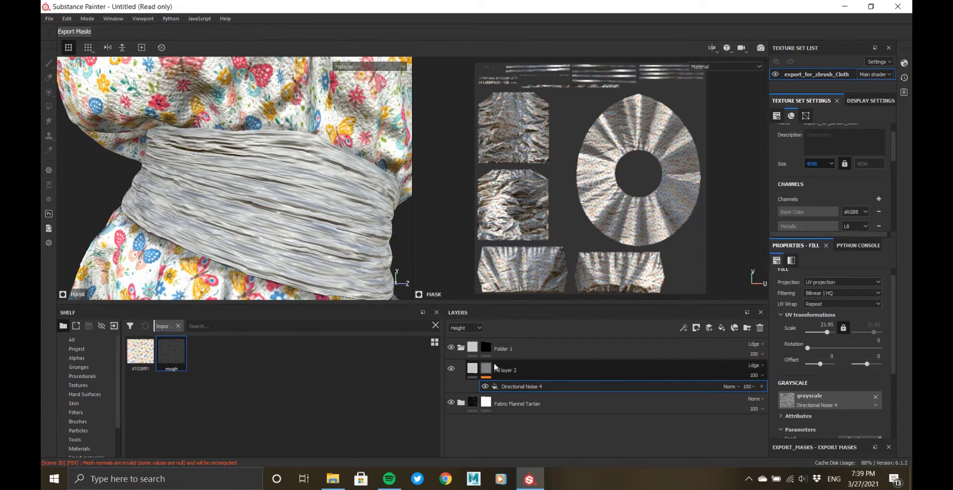
pyautogui.click(485, 387)
pyautogui.click(485, 387)
pyautogui.keyDown('alt'); pyautogui.moveTo(235, 174); pyautogui.dragTo(300, 210); pyautogui.keyUp('alt')
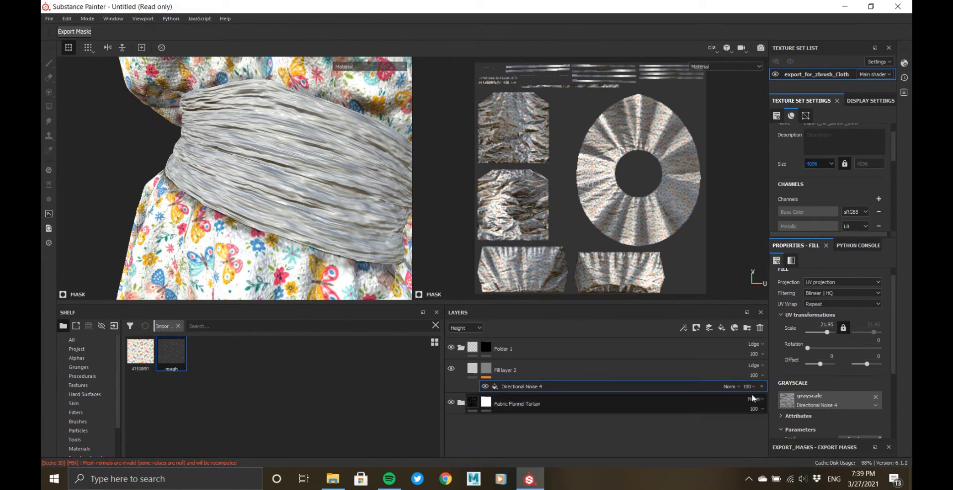
# - Add a Warp filter above Directional Noise 4 in the mask and set its intensity to 0.57
pyautogui.rightClick(514, 386)
pyautogui.click(546, 343)
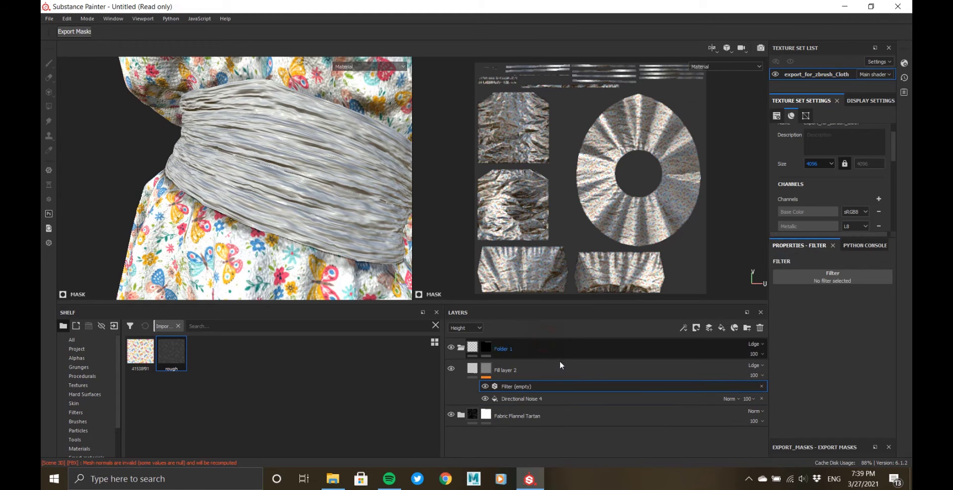
pyautogui.click(794, 275)
pyautogui.click(888, 338)
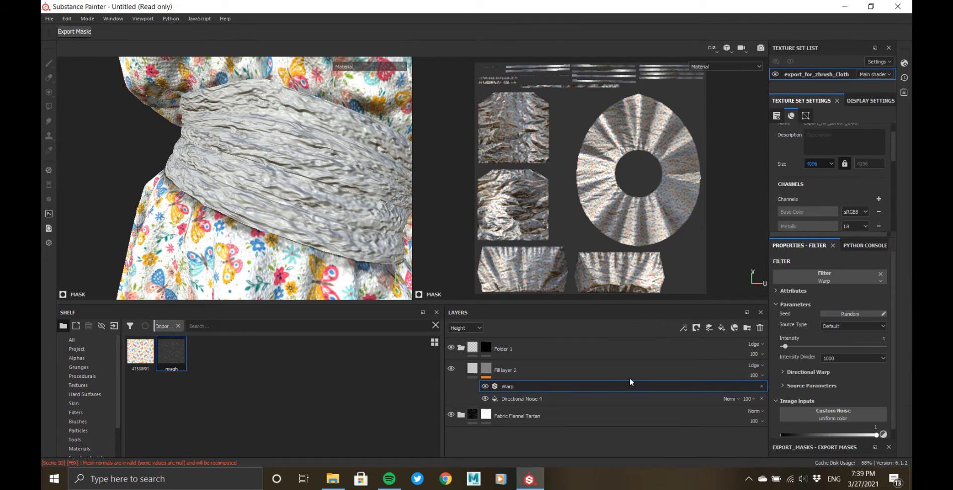
pyautogui.scroll(-1, 793, 363)
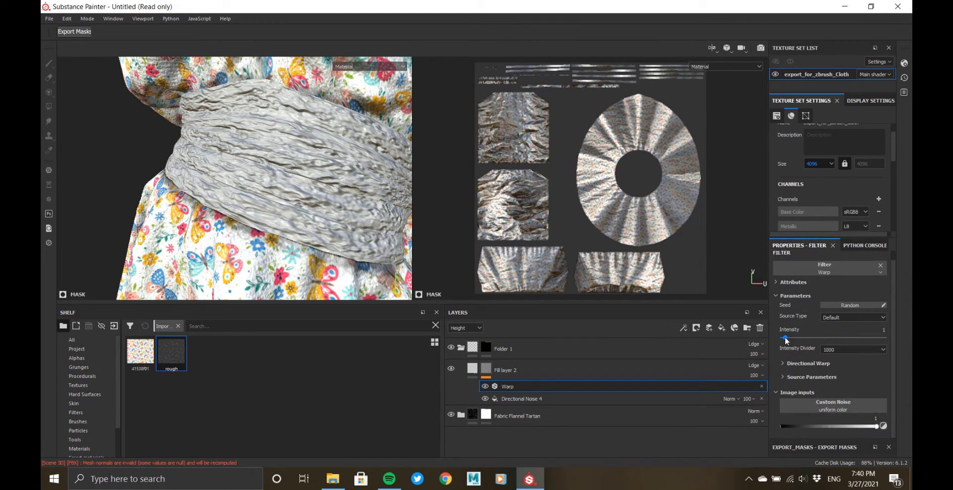
pyautogui.moveTo(784, 337); pyautogui.dragTo(784, 337)
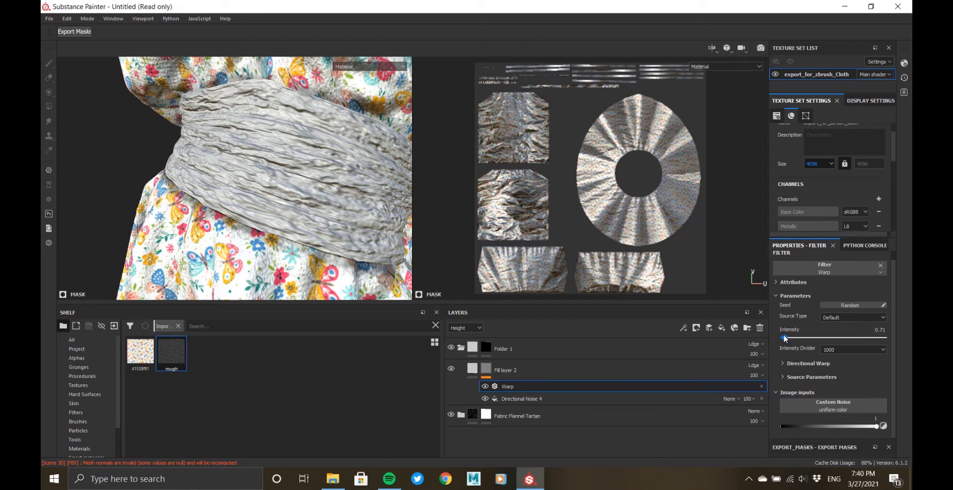
pyautogui.keyDown('alt'); pyautogui.moveTo(375, 163); pyautogui.dragTo(198, 188); pyautogui.keyUp('alt')
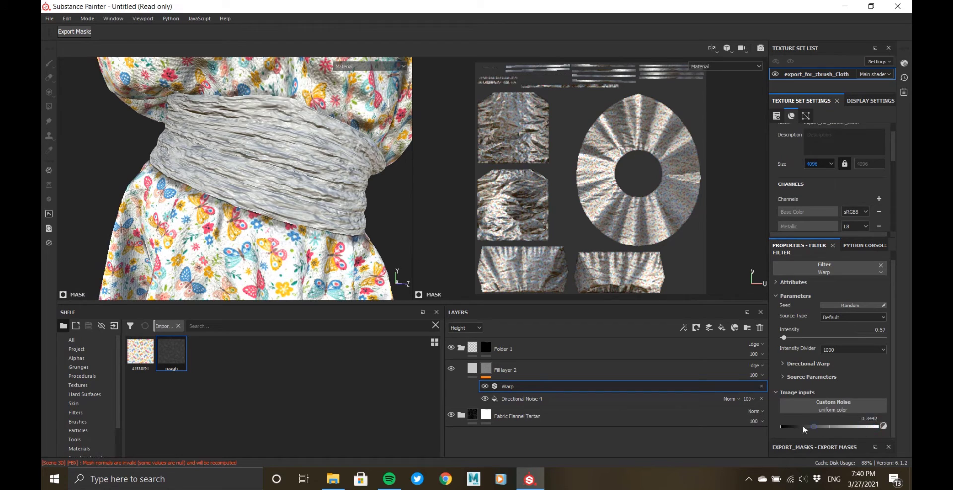
# - Add a Blur filter above the Warp filter, set its intensity to 0.07 and check the sash folds
pyautogui.rightClick(501, 386)
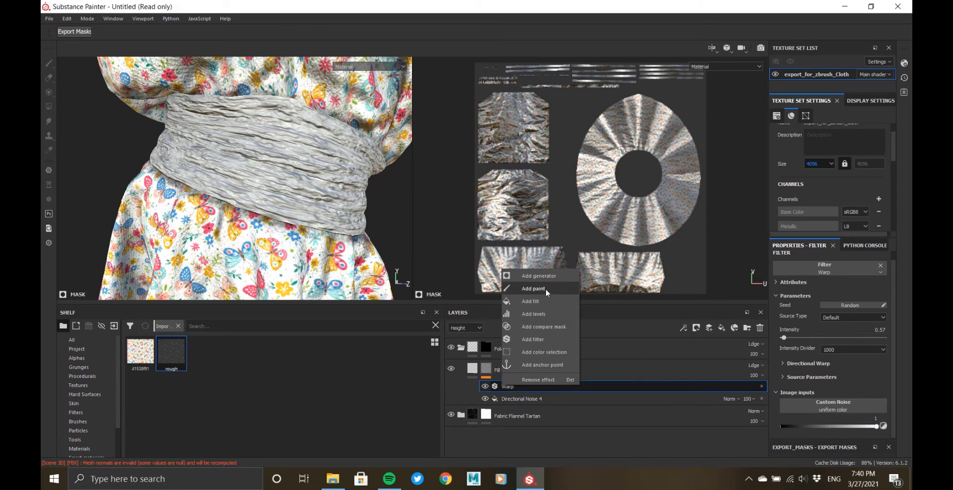
pyautogui.click(547, 340)
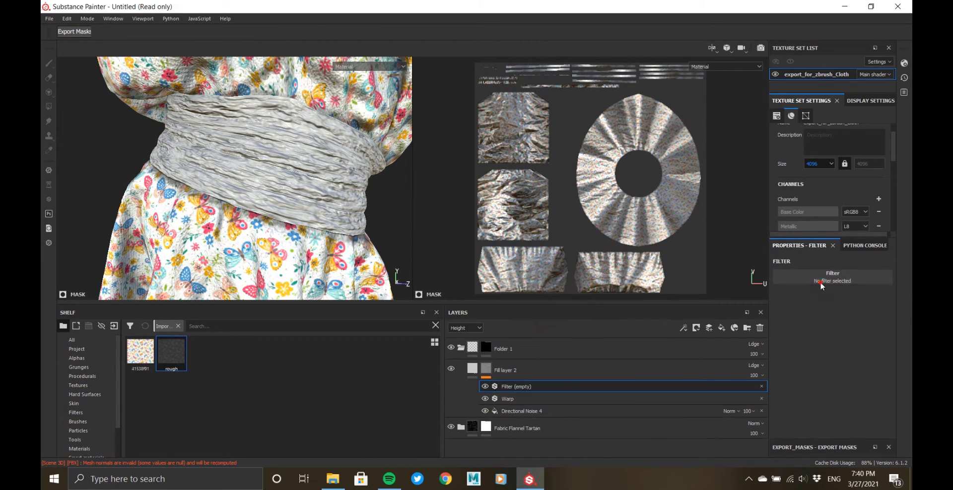
pyautogui.click(826, 277)
pyautogui.press('BackSpace')
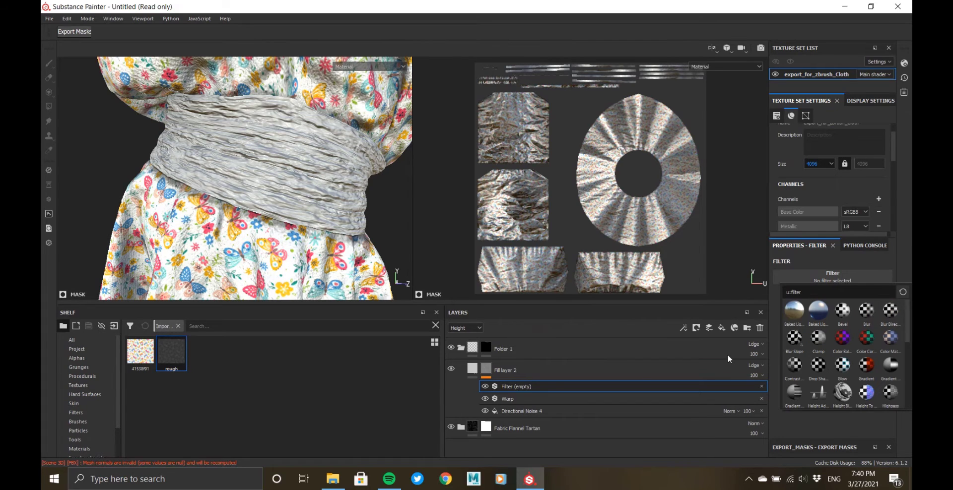
pyautogui.click(866, 310)
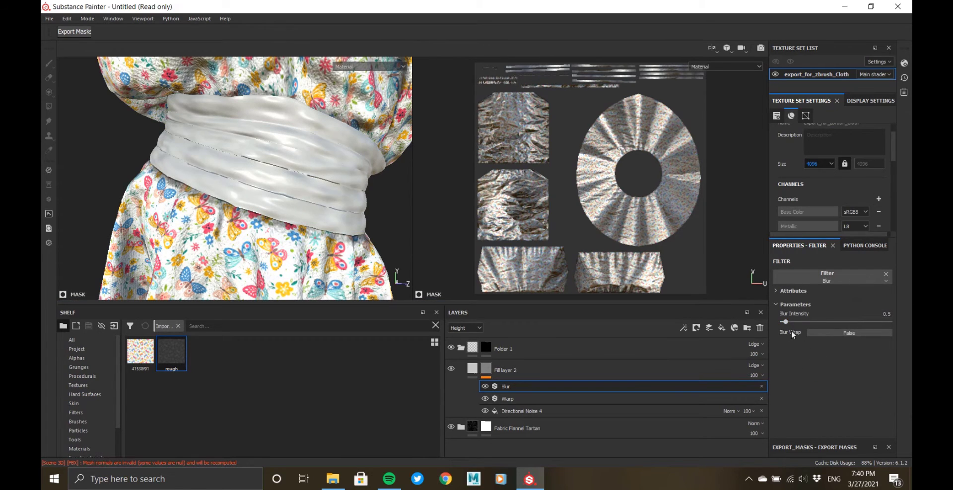
pyautogui.moveTo(784, 324); pyautogui.dragTo(781, 325)
pyautogui.keyDown('alt'); pyautogui.moveTo(319, 189); pyautogui.dragTo(69, 214); pyautogui.keyUp('alt')
pyautogui.keyDown('alt'); pyautogui.moveTo(155, 145); pyautogui.dragTo(377, 198); pyautogui.keyUp('alt')
# - Create a height-only fill layer above Fill layer 2 and give it a black mask containing a fill effect
pyautogui.click(516, 370)
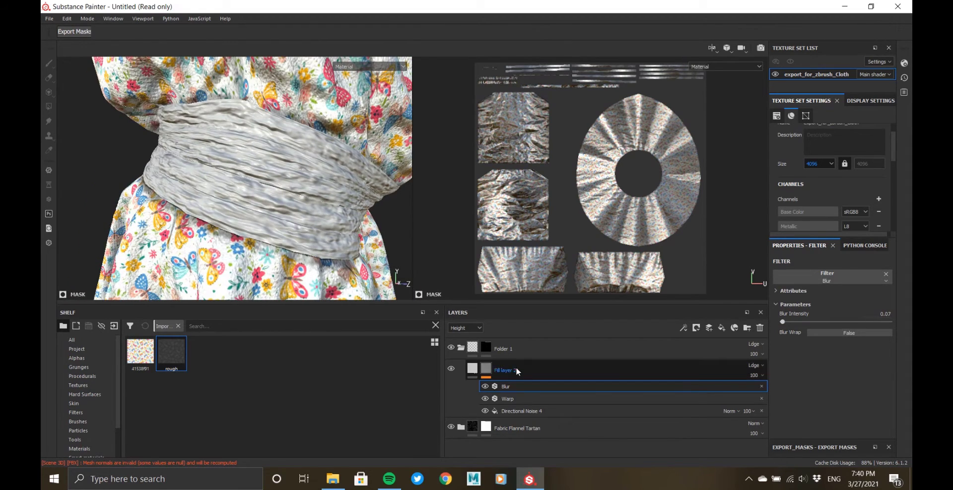
pyautogui.click(710, 328)
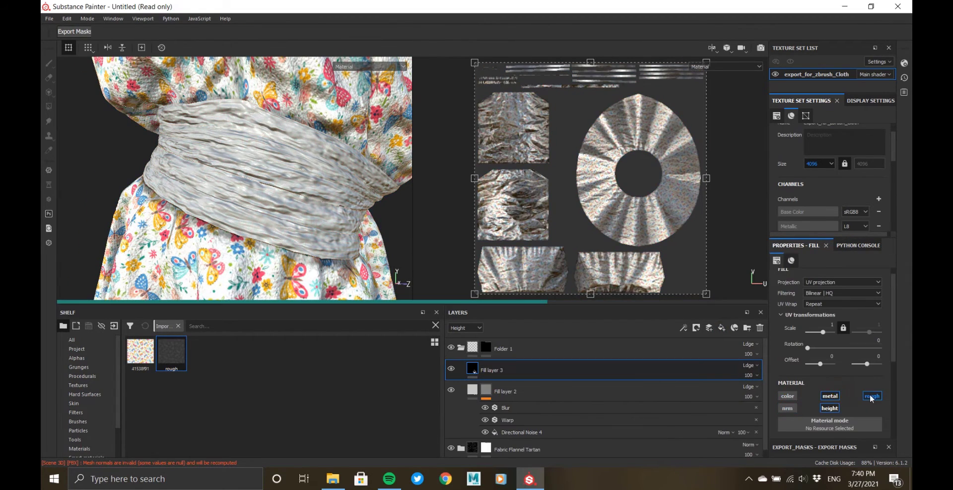
pyautogui.rightClick(488, 373)
pyautogui.click(521, 24)
pyautogui.rightClick(486, 370)
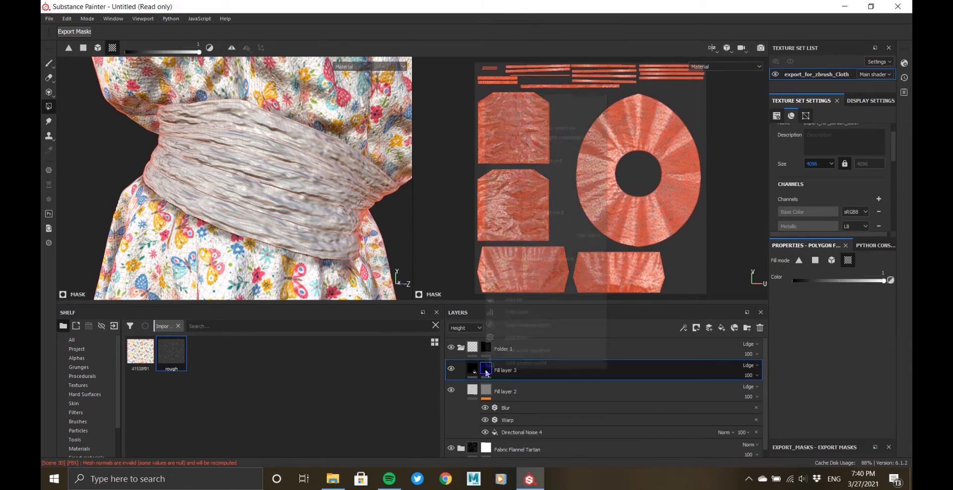
pyautogui.click(519, 300)
# - Assign the Fibers 2 procedural texture to the grayscale fill in Fill layer 3's mask
pyautogui.click(827, 400)
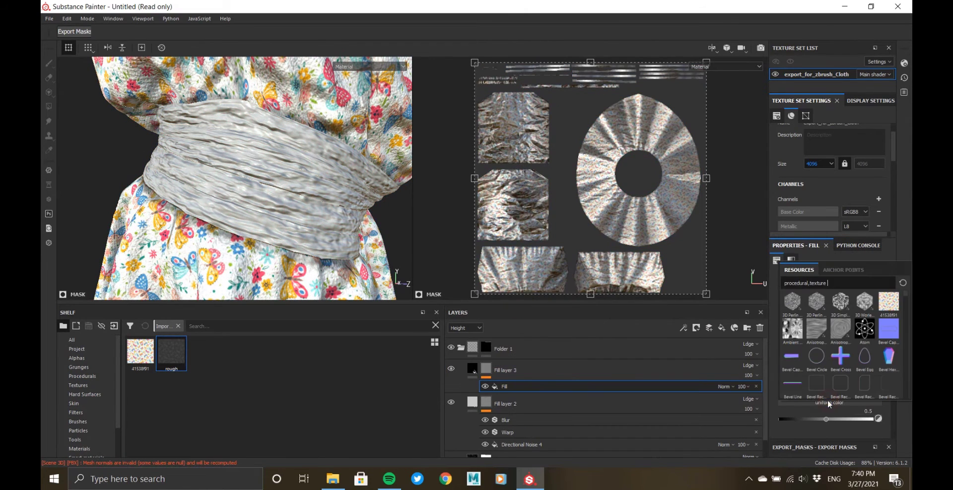
pyautogui.scroll(-3, 839, 334)
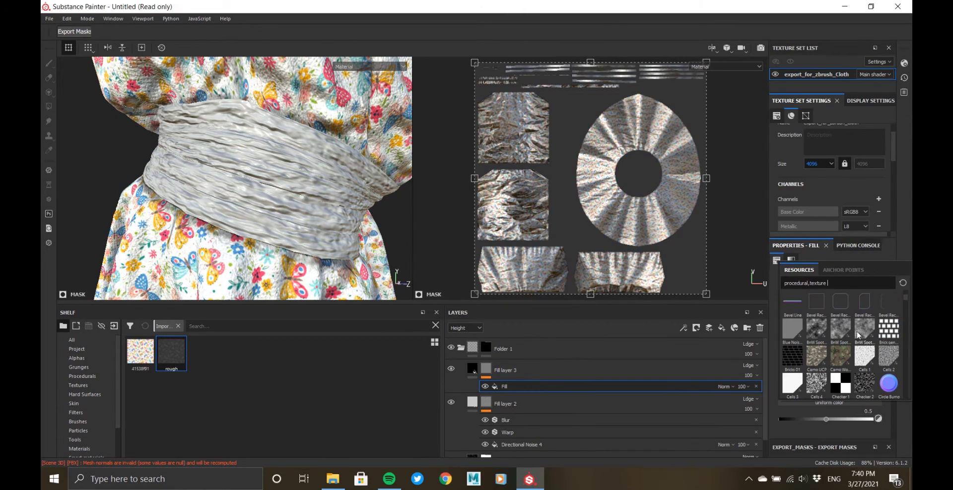
pyautogui.moveTo(864, 387)
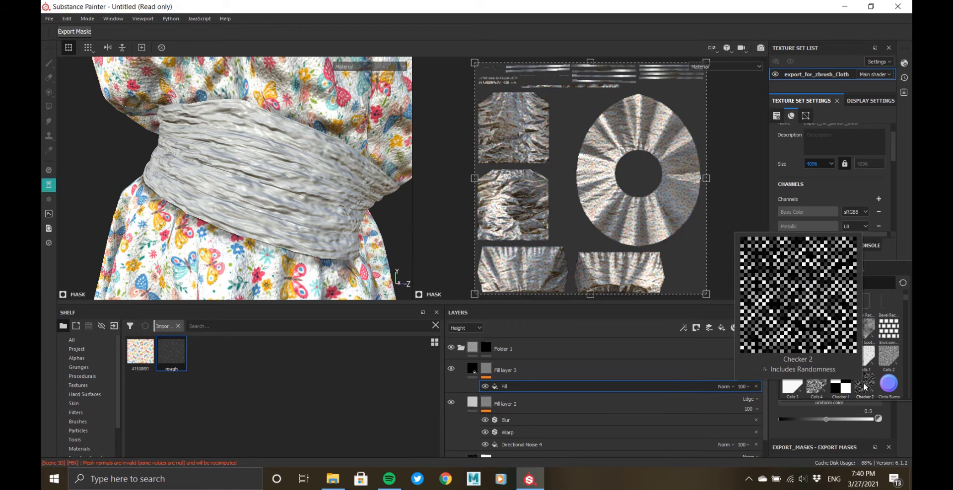
pyautogui.scroll(-4, 865, 385)
pyautogui.scroll(-5, 842, 380)
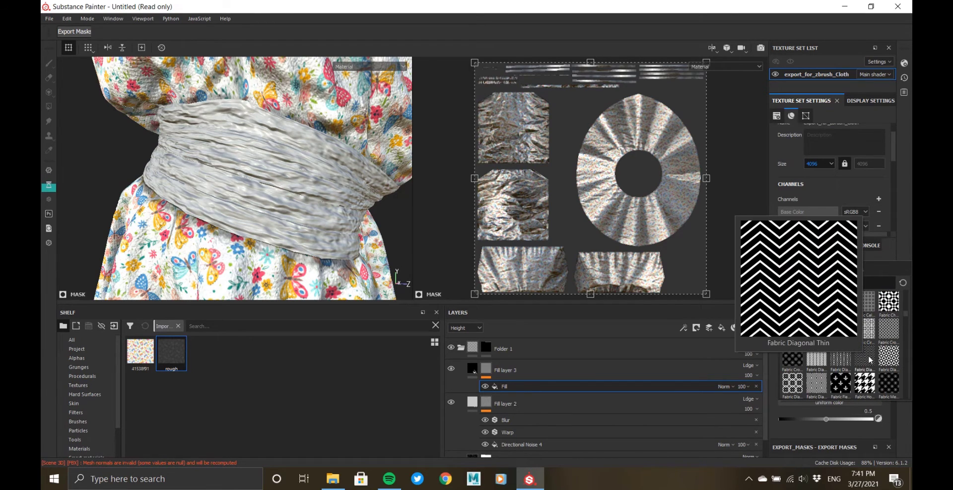
pyautogui.moveTo(833, 387)
pyautogui.scroll(-3, 819, 377)
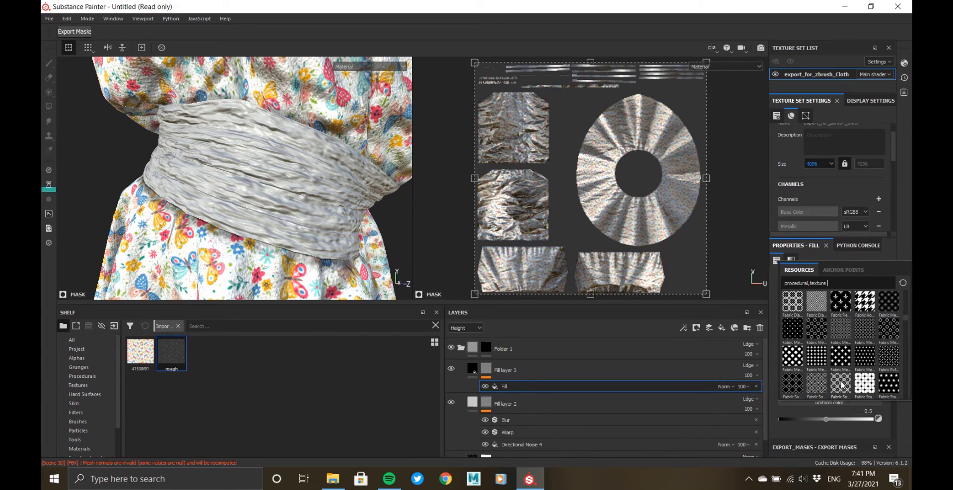
pyautogui.scroll(-3, 841, 383)
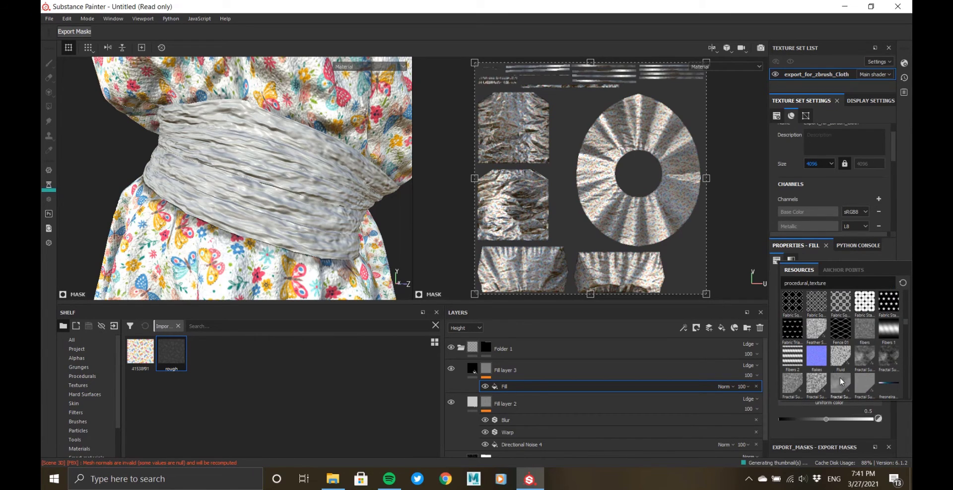
pyautogui.click(796, 360)
# - Raise the height value of Fill layer 3 and set the scale of its Fibers 2 mask pattern to 44.6
pyautogui.scroll(-3, 798, 393)
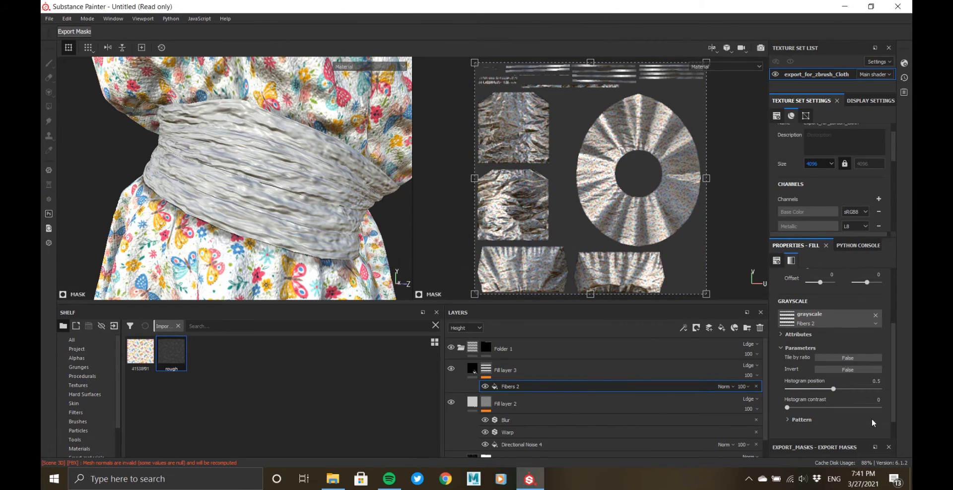
pyautogui.scroll(1, 827, 343)
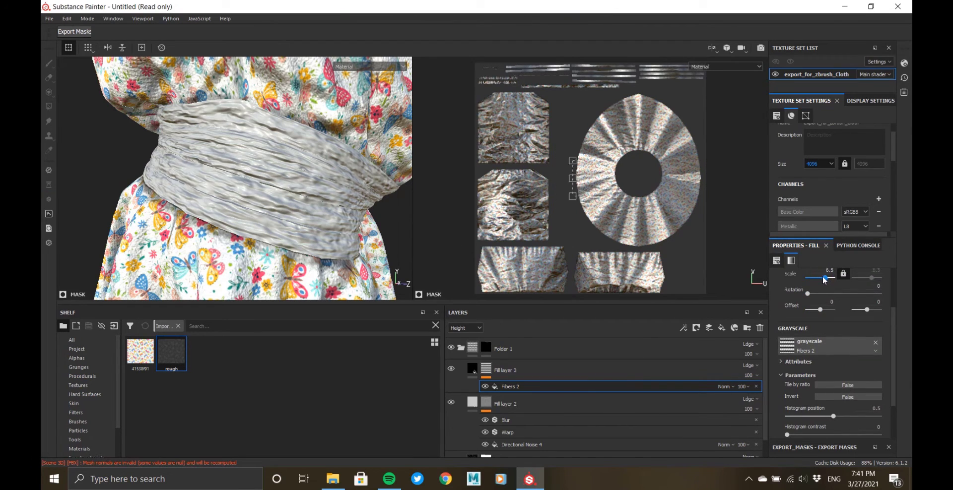
pyautogui.click(473, 369)
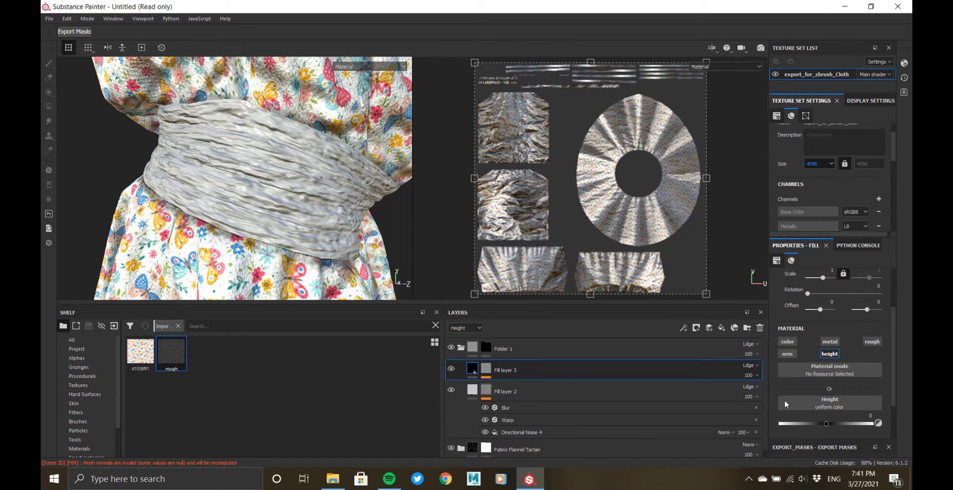
pyautogui.click(486, 370)
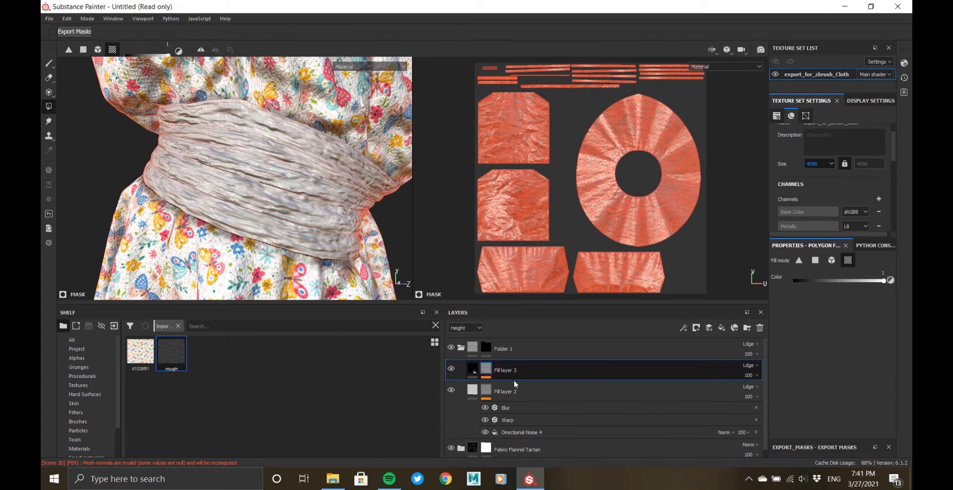
pyautogui.click(514, 386)
pyautogui.moveTo(822, 276); pyautogui.dragTo(830, 279)
# - Examine the fiber pattern on the waist sash from several angles and distances
pyautogui.scroll(-5, 397, 218)
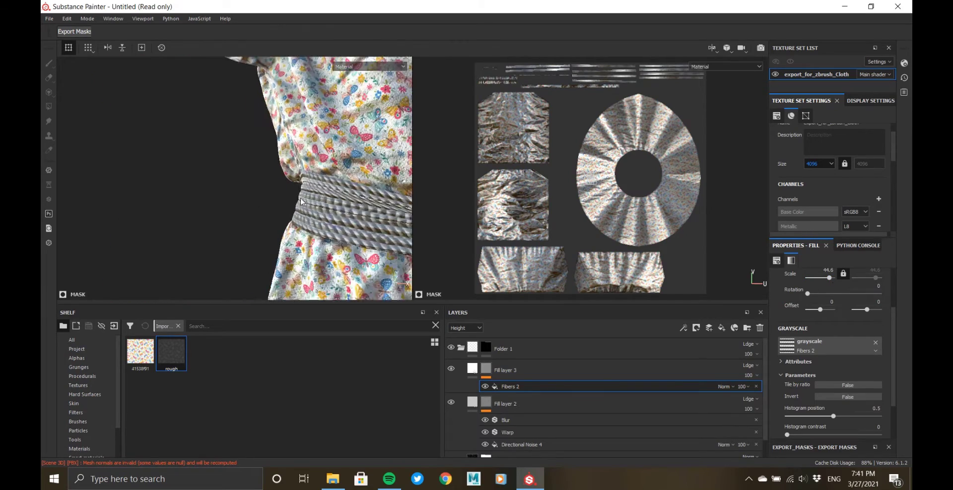
pyautogui.keyDown('alt'); pyautogui.moveTo(387, 213); pyautogui.dragTo(288, 213); pyautogui.keyUp('alt')
pyautogui.moveTo(432, 209)
pyautogui.keyDown('alt'); pyautogui.mouseDown()
pyautogui.moveTo(389, 215)
pyautogui.moveTo(432, 214)
pyautogui.mouseUp(); pyautogui.keyUp('alt')
pyautogui.keyDown('alt'); pyautogui.moveTo(317, 199); pyautogui.dragTo(231, 182); pyautogui.keyUp('alt')
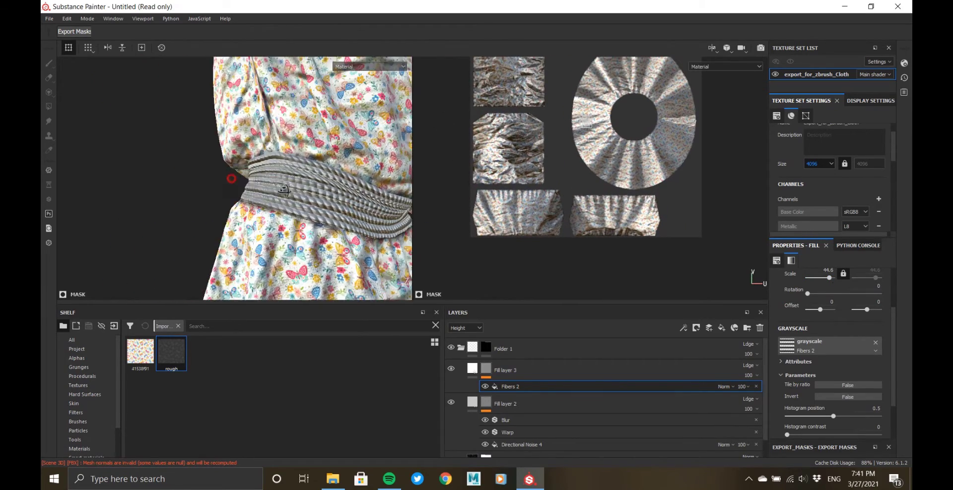
pyautogui.keyDown('alt'); pyautogui.moveTo(235, 188); pyautogui.dragTo(261, 217, button='right'); pyautogui.keyUp('alt')
pyautogui.keyDown('alt'); pyautogui.moveTo(260, 217); pyautogui.dragTo(295, 190); pyautogui.keyUp('alt')
pyautogui.keyDown('alt'); pyautogui.moveTo(291, 167); pyautogui.dragTo(48, 133, button='right'); pyautogui.keyUp('alt')
pyautogui.keyDown('alt'); pyautogui.moveTo(109, 167); pyautogui.dragTo(206, 184, button='middle'); pyautogui.keyUp('alt')
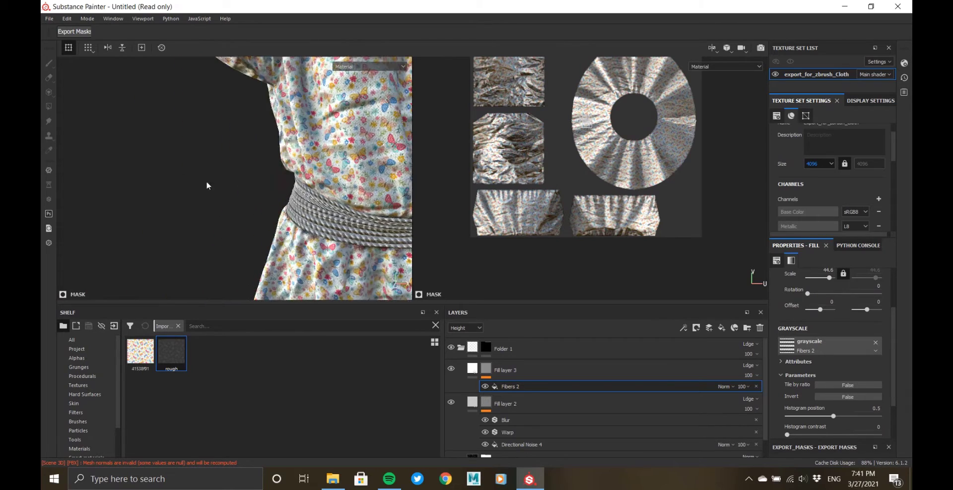
pyautogui.keyDown('alt'); pyautogui.moveTo(206, 183); pyautogui.dragTo(334, 202); pyautogui.keyUp('alt')
pyautogui.scroll(5, 334, 202)
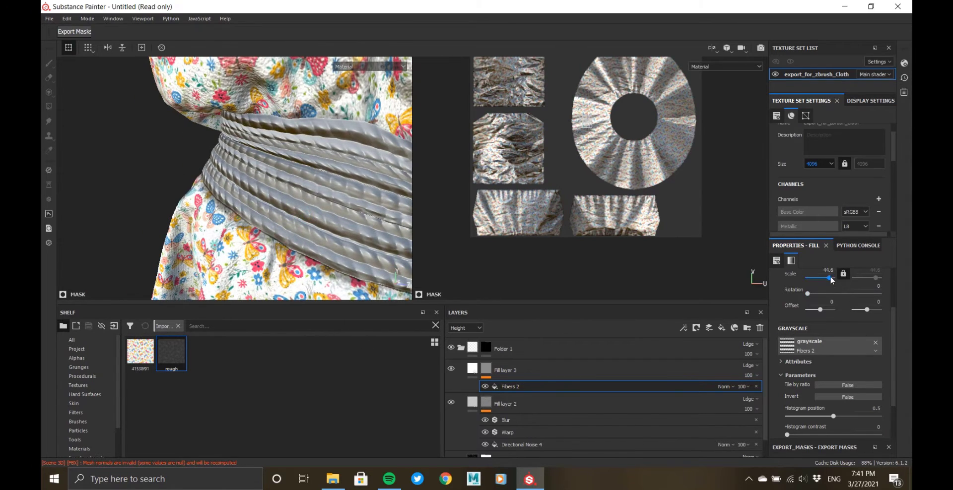
# - Set the Fibers 2 scale to 26.64 and move Fill layer 3 below Fill layer 2
pyautogui.moveTo(830, 278); pyautogui.dragTo(829, 279)
pyautogui.click(507, 369)
pyautogui.click(472, 405)
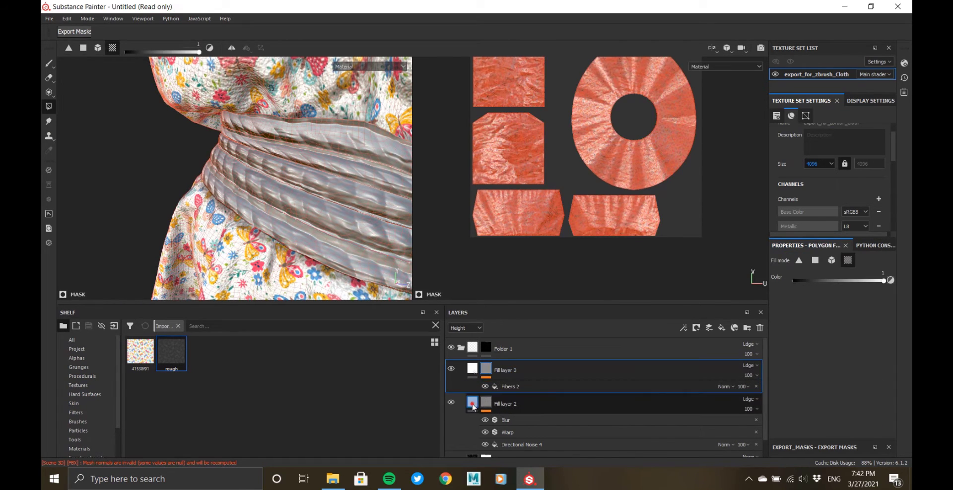
pyautogui.moveTo(473, 407); pyautogui.dragTo(464, 369)
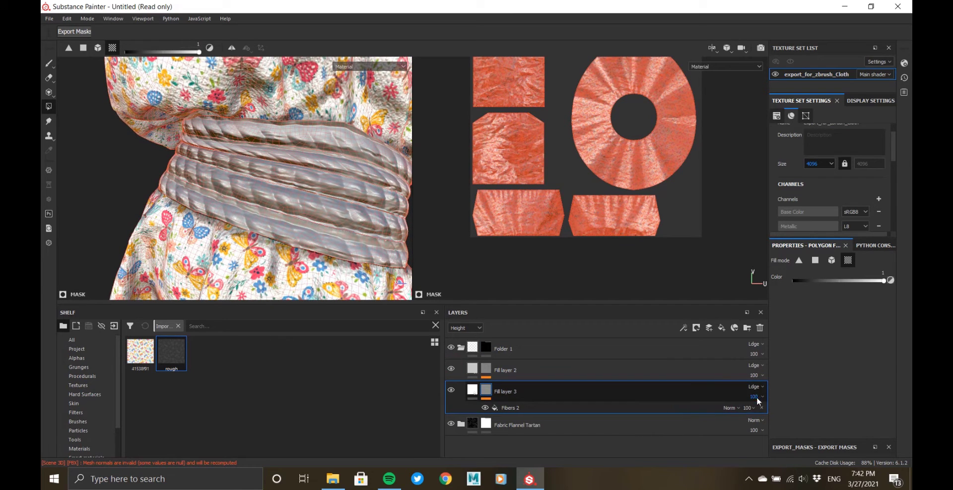
# - Lower Fill layer 3's height opacity to 18 and check the sash folds
pyautogui.moveTo(756, 397); pyautogui.dragTo(765, 413)
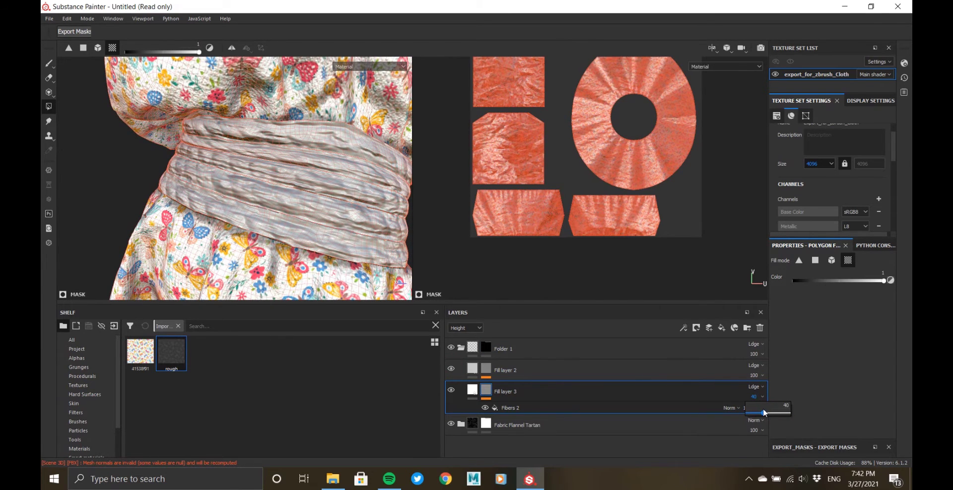
pyautogui.moveTo(273, 192)
pyautogui.keyDown('alt'); pyautogui.mouseDown()
pyautogui.moveTo(299, 193)
pyautogui.moveTo(300, 157)
pyautogui.moveTo(273, 179)
pyautogui.moveTo(283, 179)
pyautogui.mouseUp(); pyautogui.keyUp('alt')
pyautogui.scroll(3, 277, 177)
pyautogui.rightClick(511, 372)
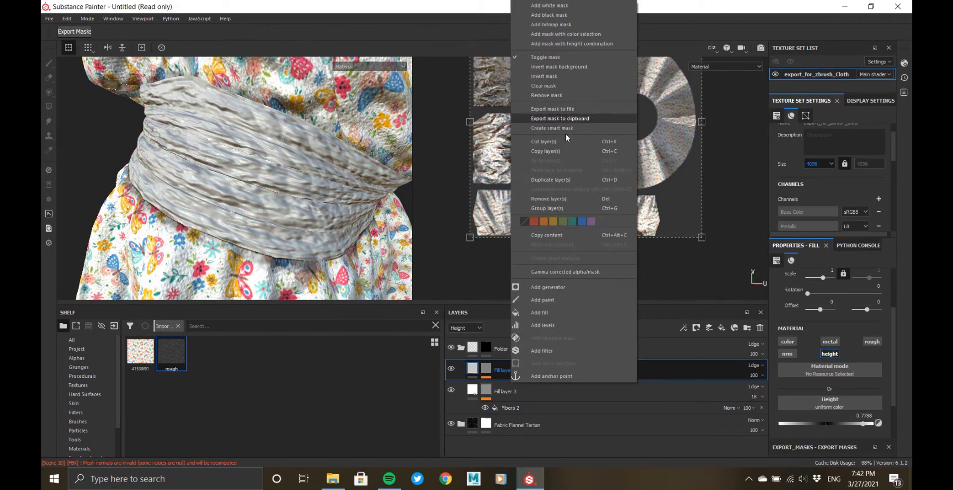
pyautogui.click(504, 373)
pyautogui.moveTo(310, 219)
pyautogui.keyDown('alt'); pyautogui.mouseDown()
pyautogui.moveTo(252, 183)
pyautogui.moveTo(318, 224)
pyautogui.mouseUp(); pyautogui.keyUp('alt')
# - Browse the procedural textures for an alternative to Fibers 2 in Fill layer 3's mask
pyautogui.click(548, 393)
pyautogui.click(514, 406)
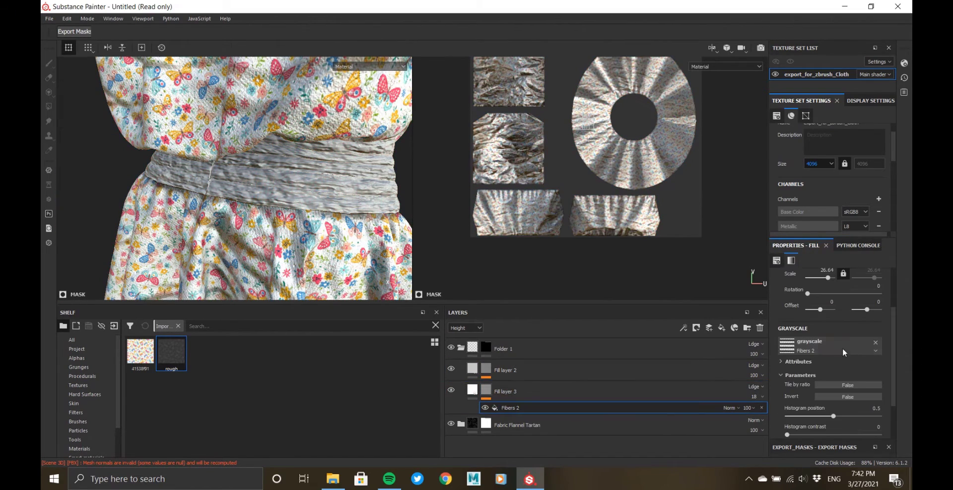
pyautogui.click(841, 342)
pyautogui.scroll(-3, 837, 427)
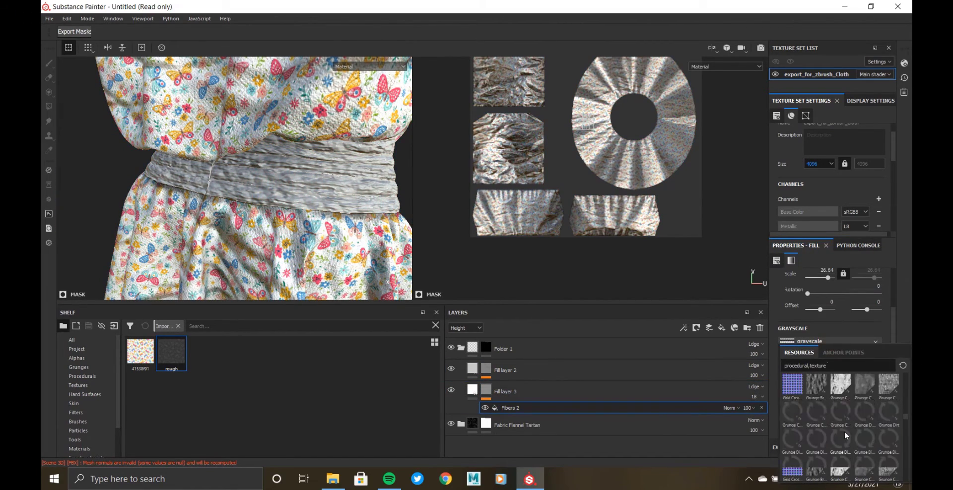
pyautogui.moveTo(831, 392)
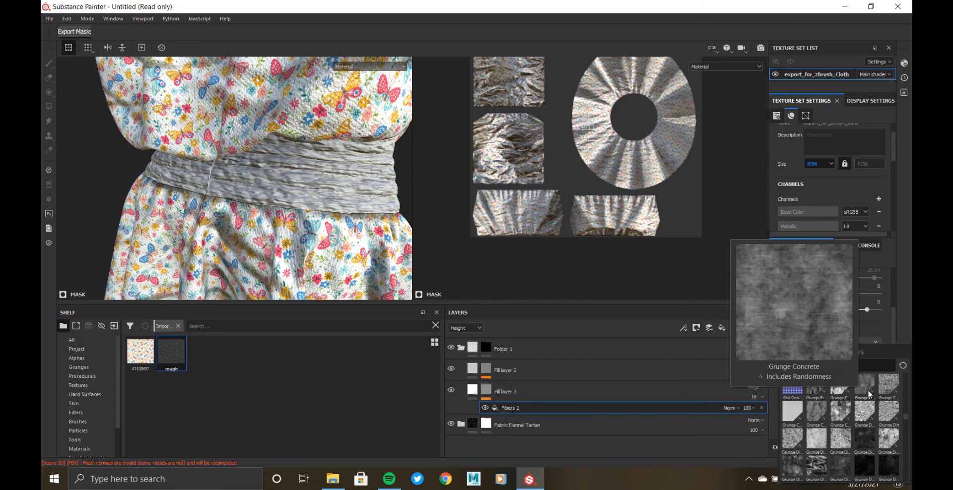
pyautogui.scroll(-2, 869, 437)
pyautogui.scroll(-3, 855, 418)
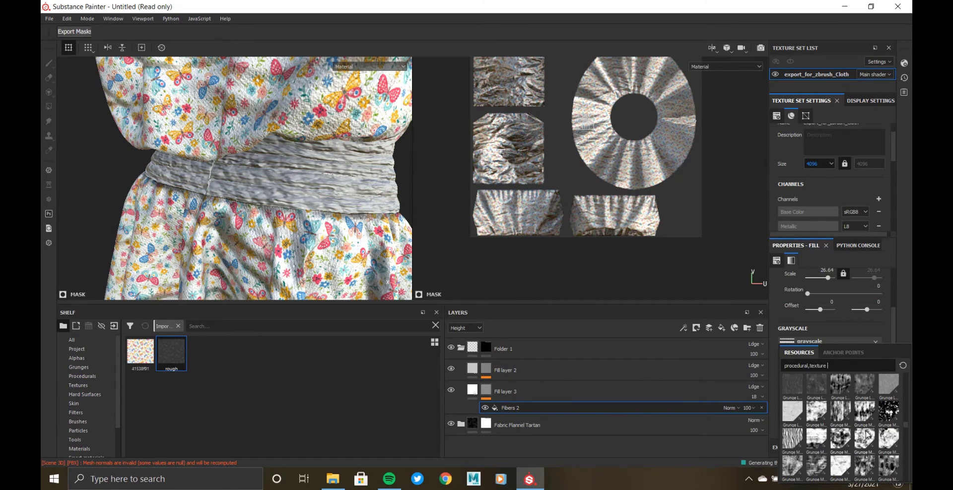
pyautogui.moveTo(824, 439)
pyautogui.scroll(-5, 876, 421)
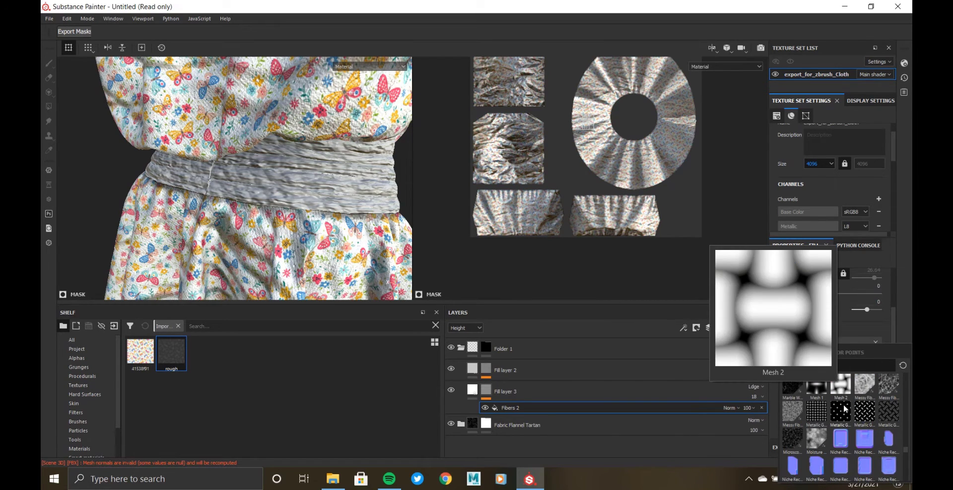
pyautogui.scroll(-10, 816, 442)
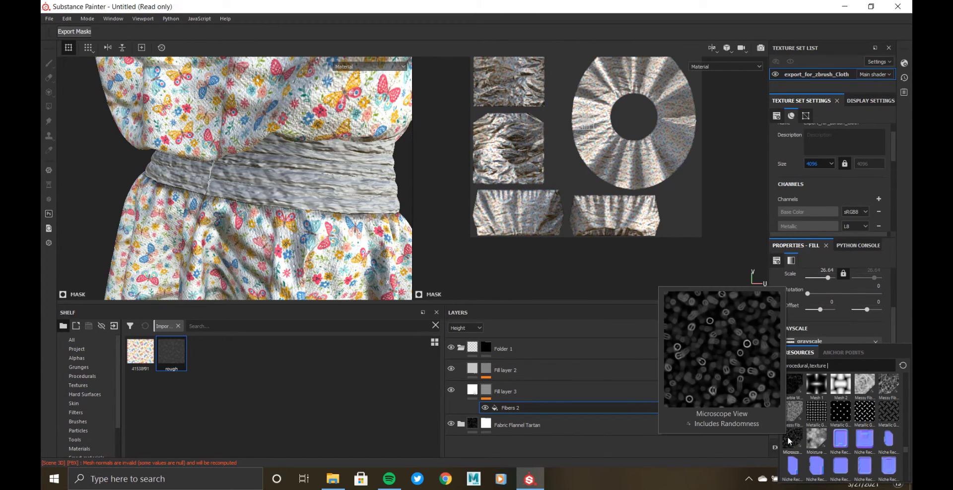
pyautogui.scroll(-5, 809, 401)
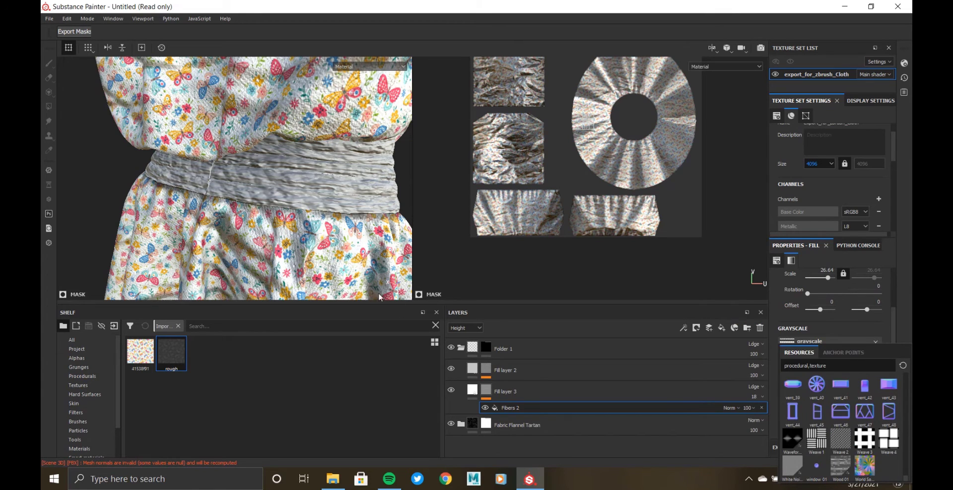
# - Add a fill layer above Fill layer 2 in the sash folder with only the color and roughness channels enabled
pyautogui.keyDown('alt'); pyautogui.moveTo(237, 206); pyautogui.dragTo(217, 204); pyautogui.keyUp('alt')
pyautogui.keyDown('alt'); pyautogui.moveTo(217, 204); pyautogui.dragTo(334, 226, button='right'); pyautogui.keyUp('alt')
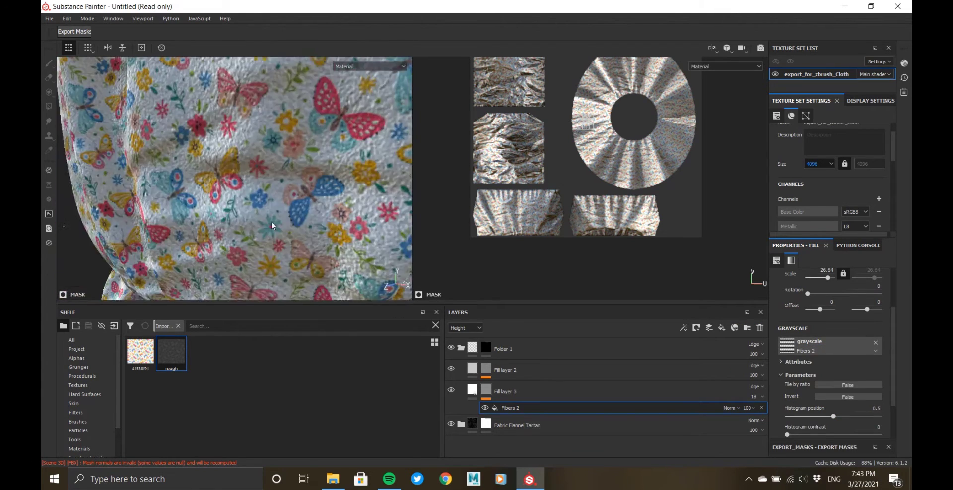
pyautogui.keyDown('alt'); pyautogui.moveTo(333, 226); pyautogui.dragTo(318, 130); pyautogui.keyUp('alt')
pyautogui.click(722, 328)
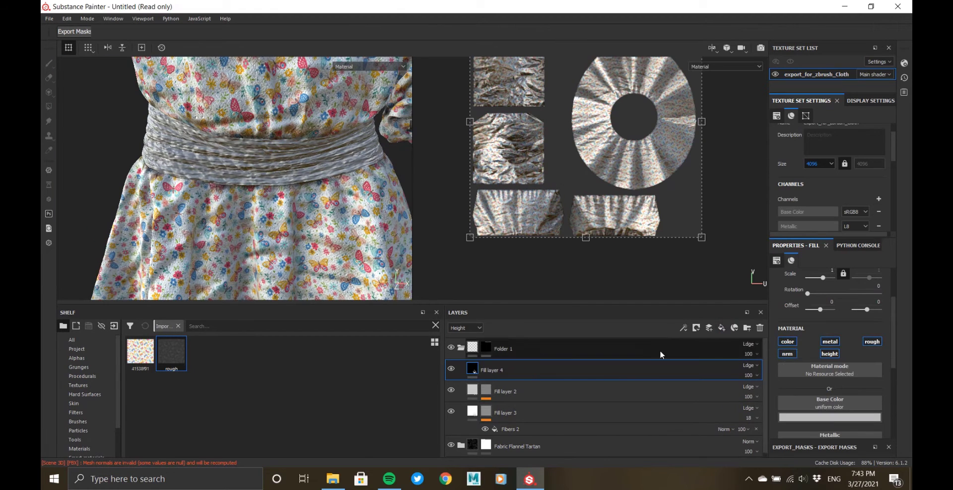
pyautogui.click(819, 343)
pyautogui.scroll(-1, 807, 397)
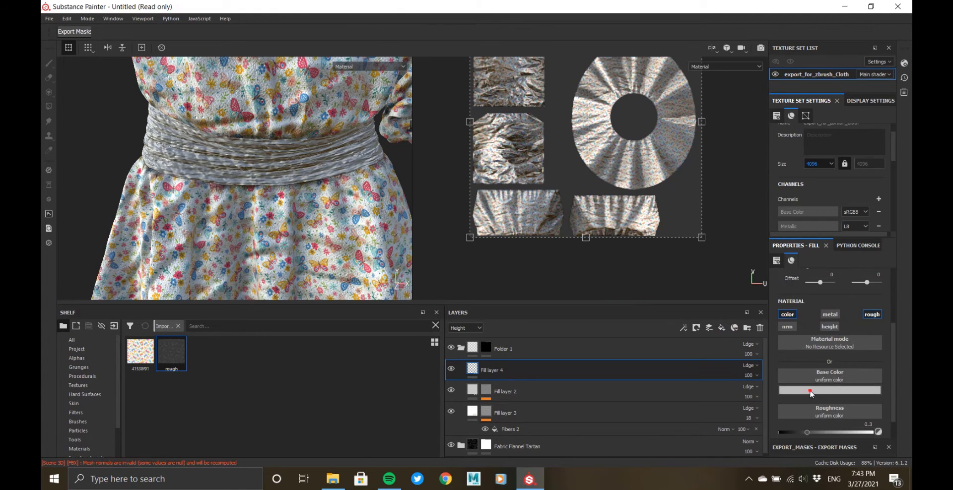
# - Set Fill layer 4's base color to a muted khaki beige and check it against the whole dress
pyautogui.click(829, 391)
pyautogui.click(804, 323)
pyautogui.moveTo(805, 315); pyautogui.dragTo(387, 279)
pyautogui.click(367, 258)
pyautogui.keyDown('alt'); pyautogui.moveTo(348, 199); pyautogui.dragTo(268, 193, button='right'); pyautogui.keyUp('alt')
pyautogui.keyDown('alt'); pyautogui.moveTo(278, 149); pyautogui.dragTo(310, 218, button='middle'); pyautogui.keyUp('alt')
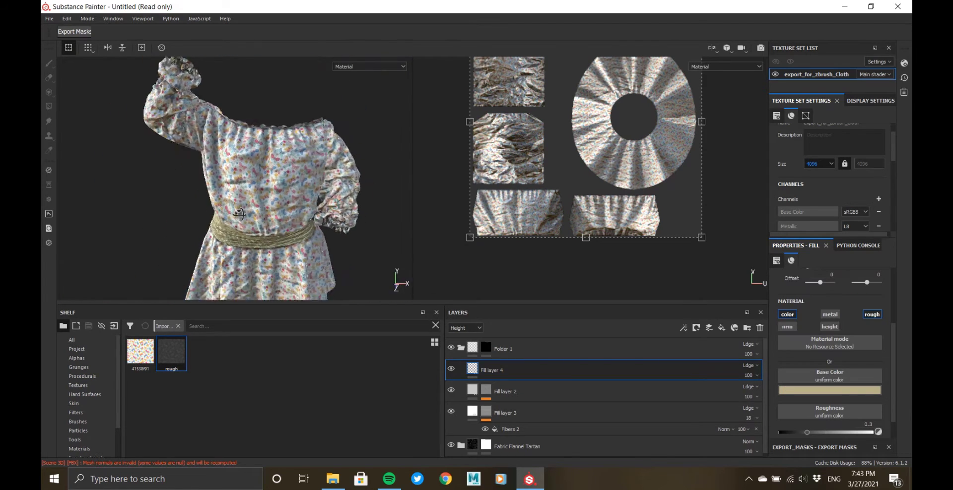
pyautogui.keyDown('alt'); pyautogui.moveTo(342, 189); pyautogui.dragTo(323, 166); pyautogui.keyUp('alt')
# - Adjust Fill layer 4's roughness, trying 0.7885 and settling around 0.48 while checking the sash's shine
pyautogui.scroll(5, 323, 162)
pyautogui.scroll(-1, 809, 415)
pyautogui.click(808, 405)
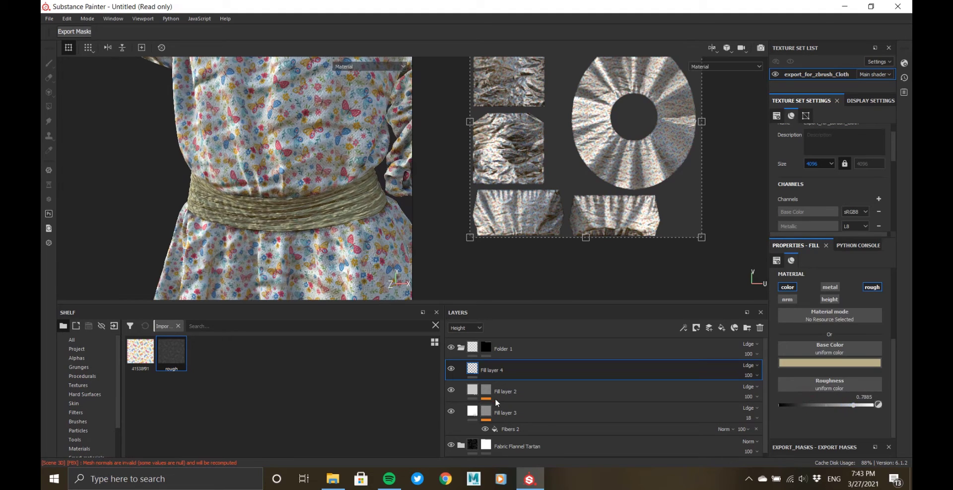
pyautogui.keyDown('alt'); pyautogui.moveTo(274, 243); pyautogui.dragTo(223, 171); pyautogui.keyUp('alt')
pyautogui.rightClick(473, 368)
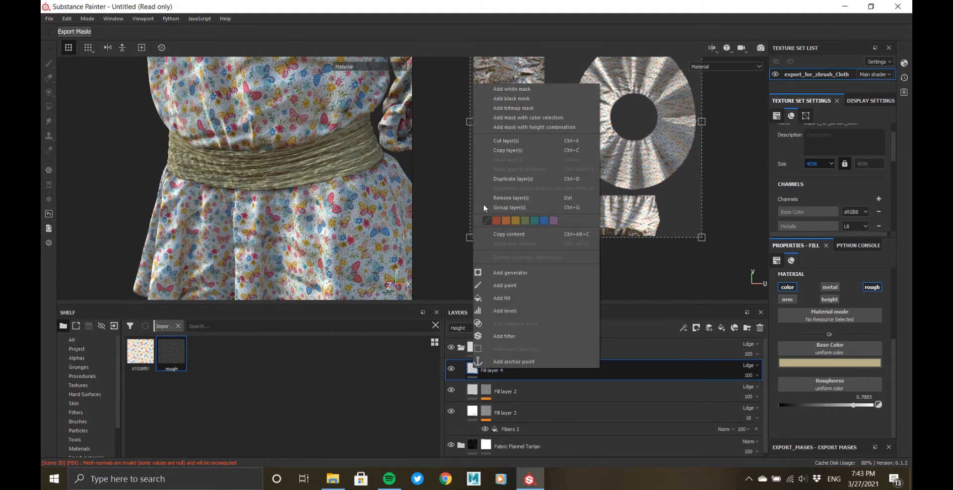
pyautogui.click(631, 373)
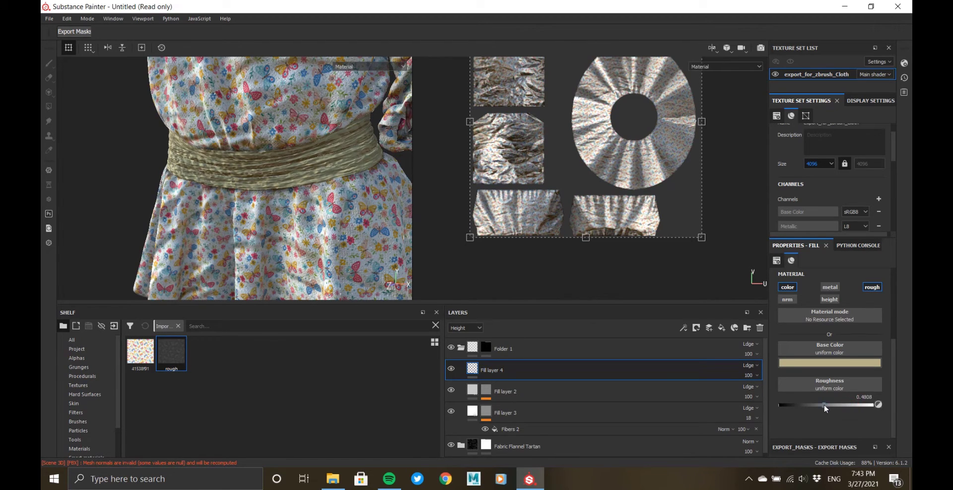
# - Add a roughness-only fill layer above Fill layer 4 and set its roughness to about 0.42
pyautogui.click(722, 328)
pyautogui.click(788, 287)
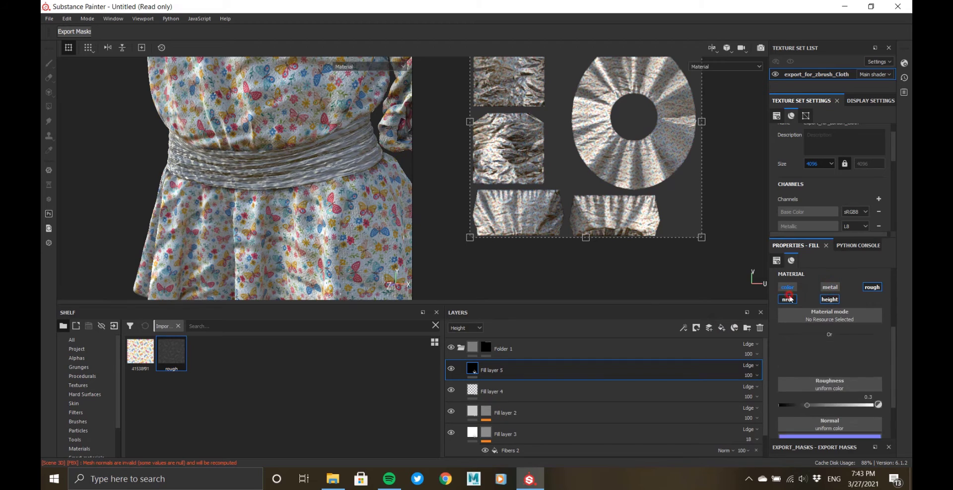
pyautogui.click(830, 287)
pyautogui.click(788, 299)
pyautogui.click(829, 299)
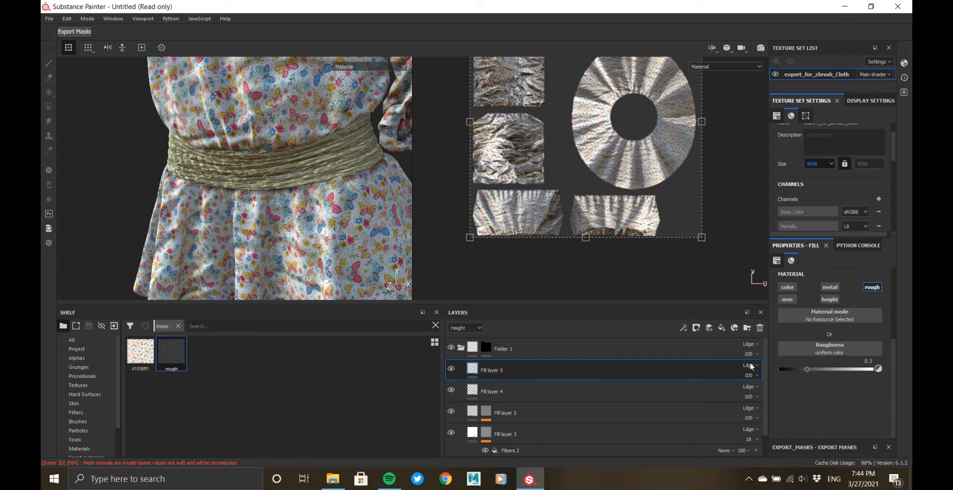
# - Give Fill layer 5 a black mask containing a fill effect that uses the Directional Noise 4 texture
pyautogui.rightClick(474, 368)
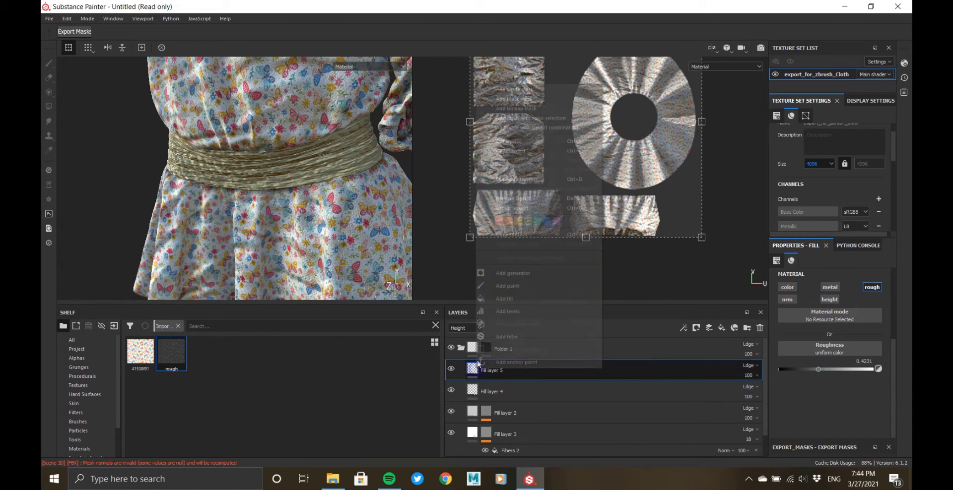
pyautogui.click(526, 100)
pyautogui.rightClick(486, 369)
pyautogui.click(527, 298)
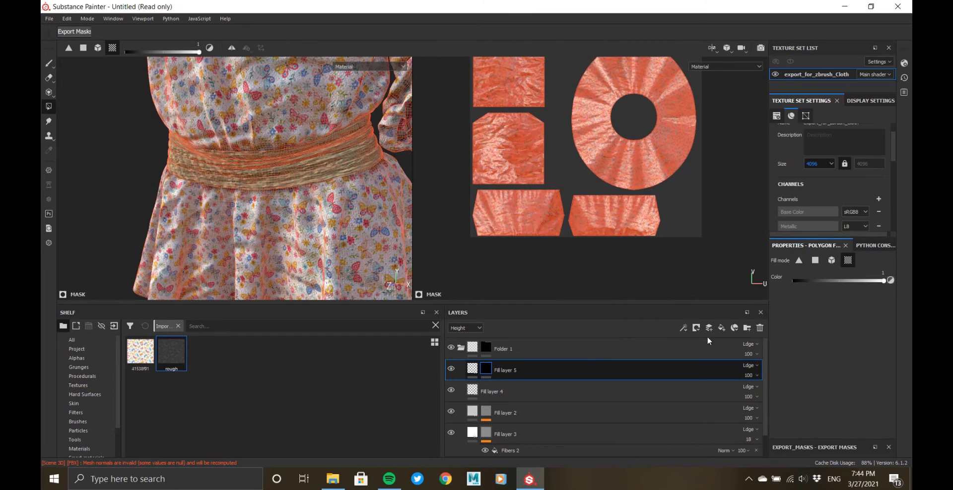
pyautogui.click(826, 287)
pyautogui.scroll(-5, 817, 371)
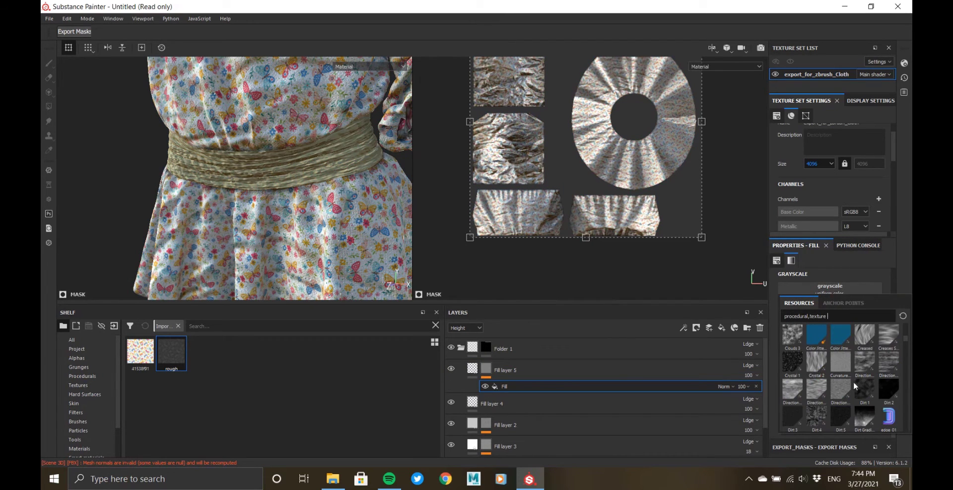
pyautogui.click(817, 387)
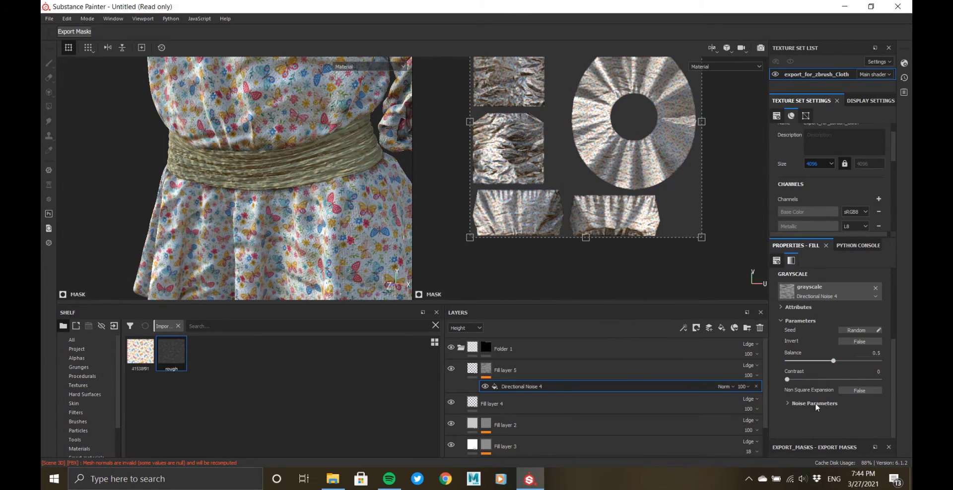
# - Try Directional Noise 4 scales of 17.84 and 26.64 in Fill layer 5's mask, then reduce the scale while checking the sash up close
pyautogui.scroll(3, 822, 337)
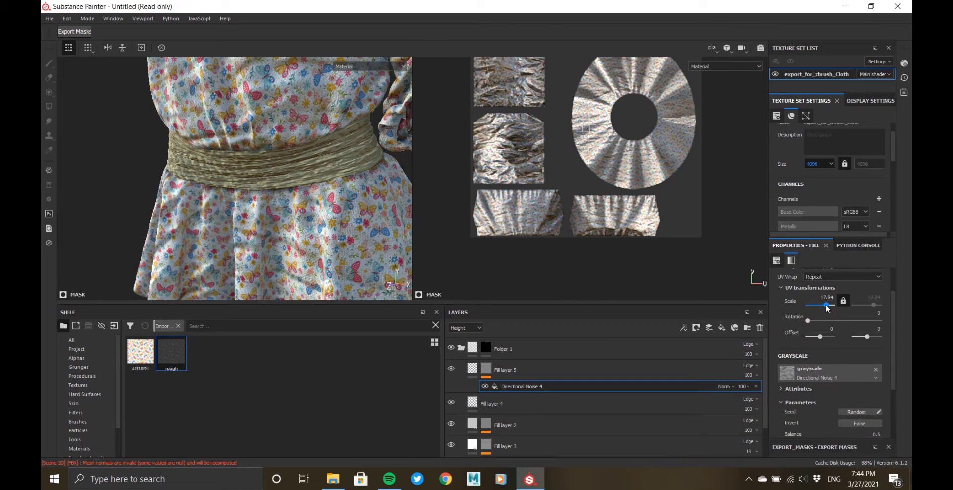
pyautogui.keyDown('alt'); pyautogui.moveTo(221, 214); pyautogui.dragTo(174, 199); pyautogui.keyUp('alt')
pyautogui.keyDown('alt'); pyautogui.moveTo(174, 199); pyautogui.dragTo(263, 115, button='right'); pyautogui.keyUp('alt')
pyautogui.keyDown('alt'); pyautogui.moveTo(263, 115); pyautogui.dragTo(626, 285); pyautogui.keyUp('alt')
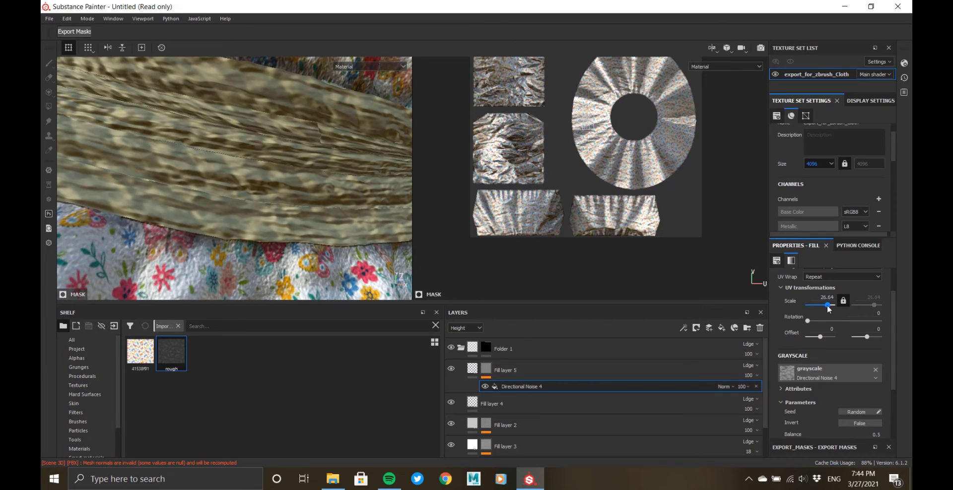
pyautogui.moveTo(828, 307); pyautogui.dragTo(825, 307)
# - Set Fill layer 5's roughness to 0
pyautogui.click(818, 376)
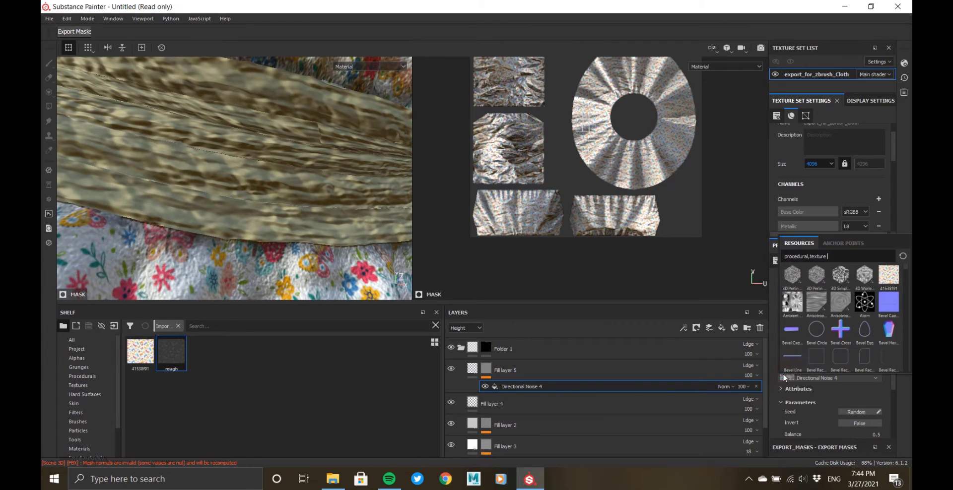
pyautogui.click(814, 304)
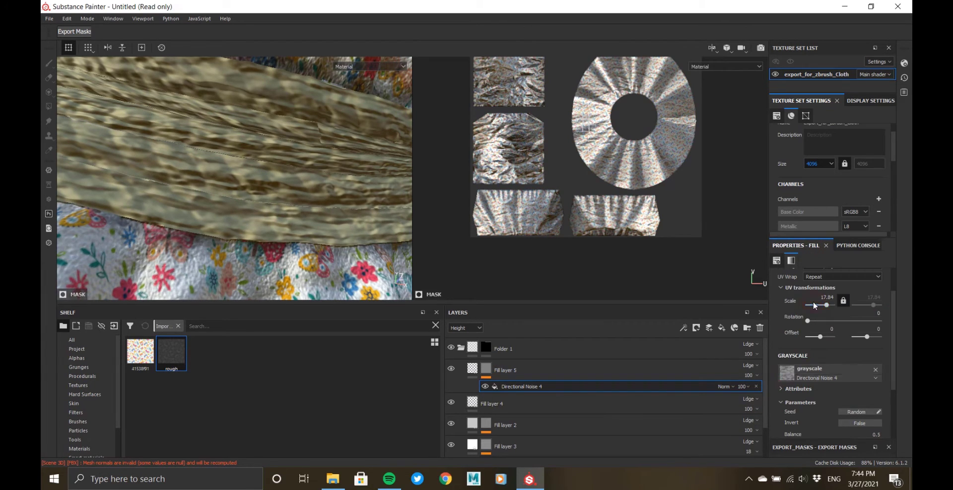
pyautogui.click(478, 371)
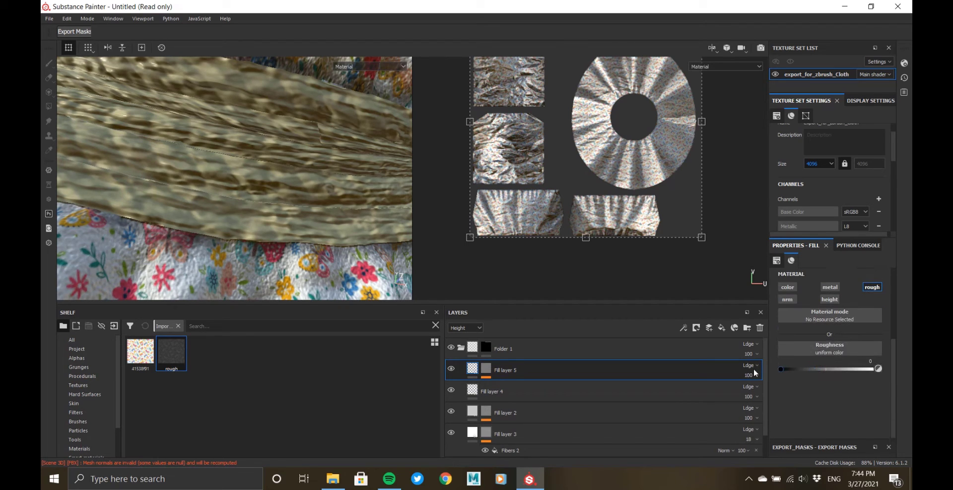
pyautogui.moveTo(897, 369); pyautogui.dragTo(663, 366)
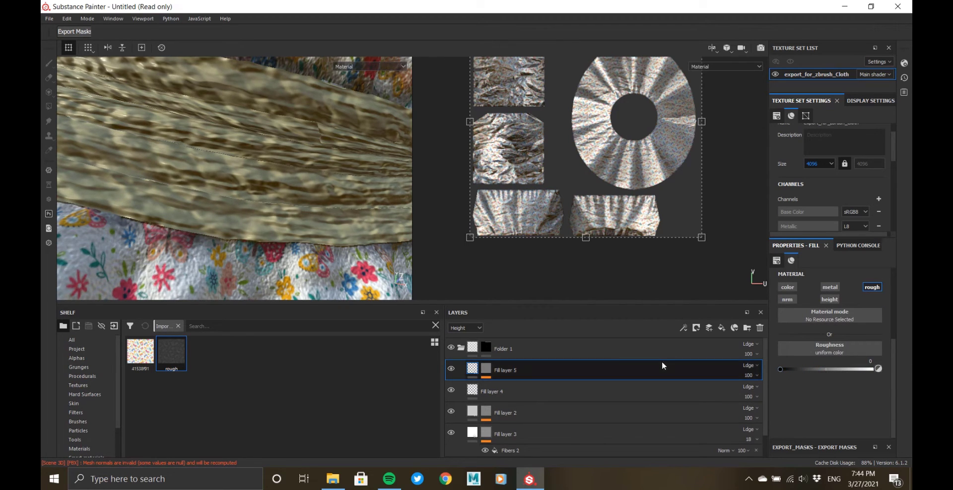
# - Try 3D Perlin Noise in Fill layer 5's mask fill, then switch it to Anisotropic Noise
pyautogui.click(488, 371)
pyautogui.click(588, 387)
pyautogui.click(814, 291)
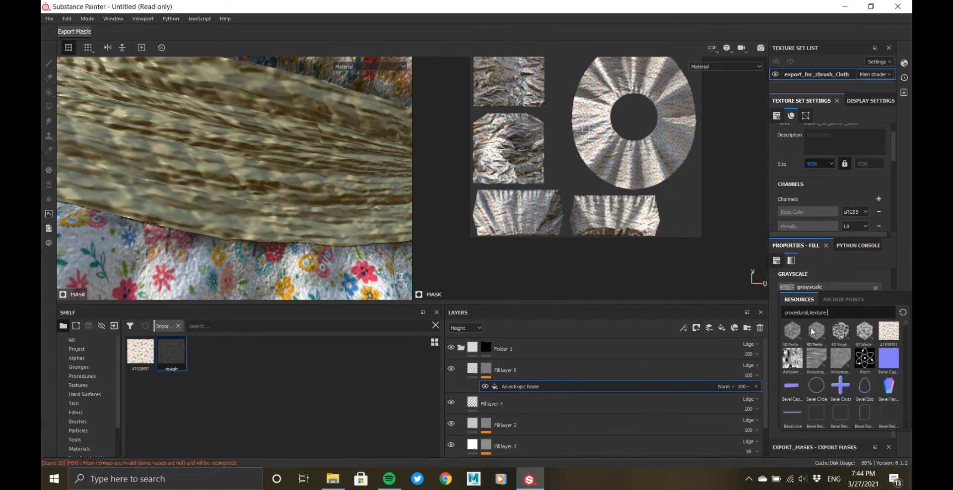
pyautogui.click(791, 337)
pyautogui.click(819, 288)
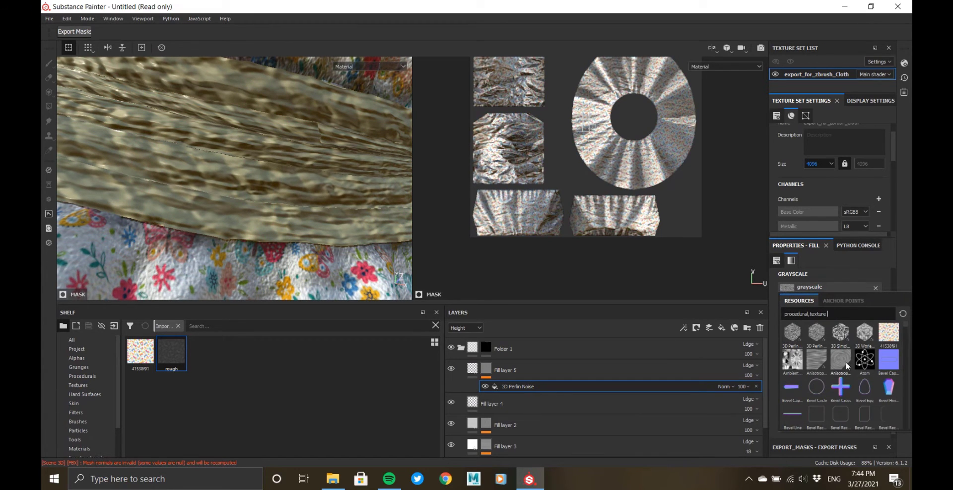
pyautogui.click(819, 362)
# - Raise the Anisotropic Noise scale in Fill layer 5's mask to 52.02 and then 89.9, checking the sash
pyautogui.scroll(-4, 283, 215)
pyautogui.keyDown('alt'); pyautogui.moveTo(283, 215); pyautogui.dragTo(276, 207); pyautogui.keyUp('alt')
pyautogui.scroll(3, 827, 355)
pyautogui.moveTo(825, 307); pyautogui.dragTo(819, 306)
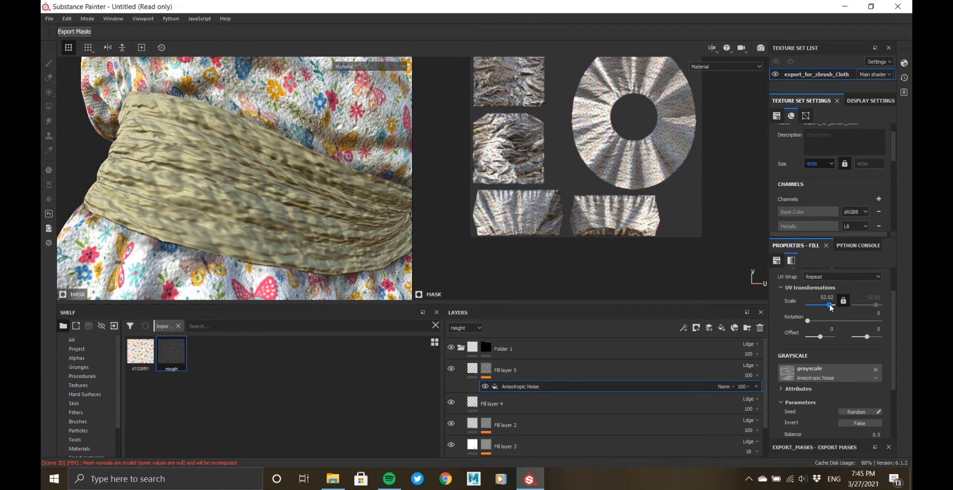
pyautogui.moveTo(188, 166)
pyautogui.keyDown('alt'); pyautogui.mouseDown()
pyautogui.moveTo(192, 179)
pyautogui.moveTo(171, 164)
pyautogui.mouseUp(); pyautogui.keyUp('alt')
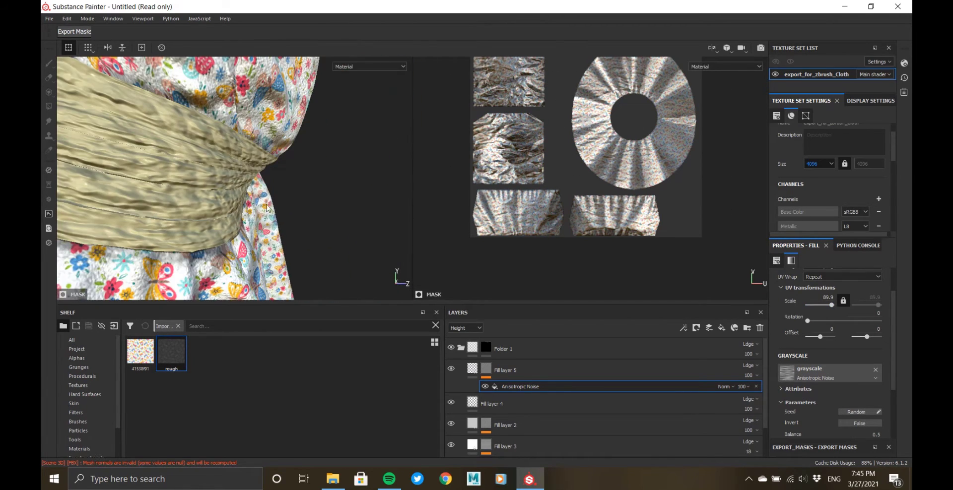
# - Isolate Fill layer 5's mask, try Cells 4, and replace it with Directional Noise 2 at a scale of 44.6
pyautogui.keyDown('alt'); pyautogui.click(486, 370); pyautogui.keyUp('alt')
pyautogui.keyDown('alt'); pyautogui.moveTo(231, 186); pyautogui.dragTo(188, 173); pyautogui.keyUp('alt')
pyautogui.keyDown('alt'); pyautogui.moveTo(189, 173); pyautogui.dragTo(284, 162, button='middle'); pyautogui.keyUp('alt')
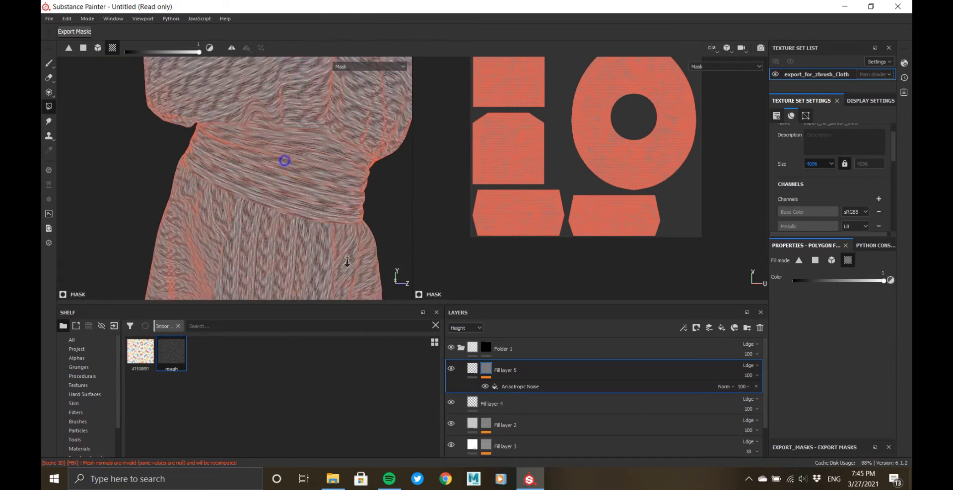
pyautogui.keyDown('alt'); pyautogui.moveTo(285, 162); pyautogui.dragTo(229, 169); pyautogui.keyUp('alt')
pyautogui.keyDown('alt'); pyautogui.moveTo(228, 169); pyautogui.dragTo(328, 164, button='middle'); pyautogui.keyUp('alt')
pyautogui.click(526, 387)
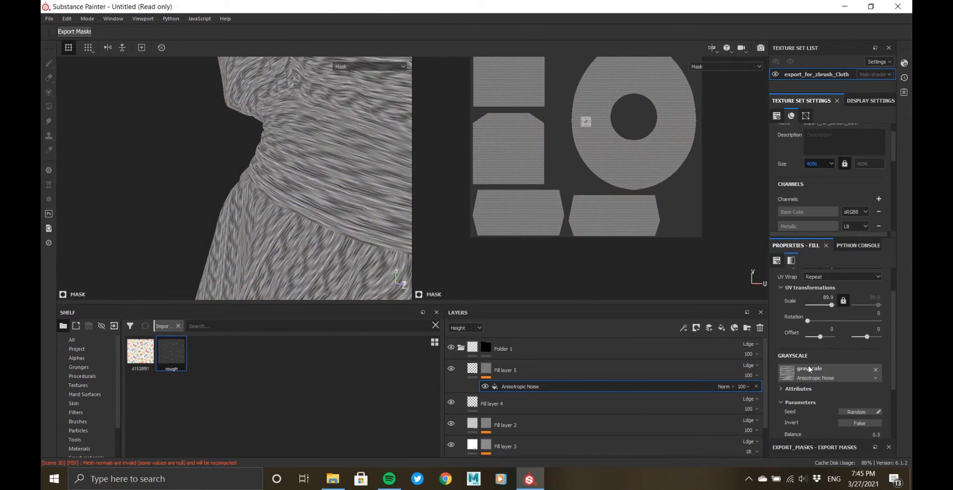
pyautogui.click(809, 369)
pyautogui.scroll(-3, 836, 348)
pyautogui.click(818, 281)
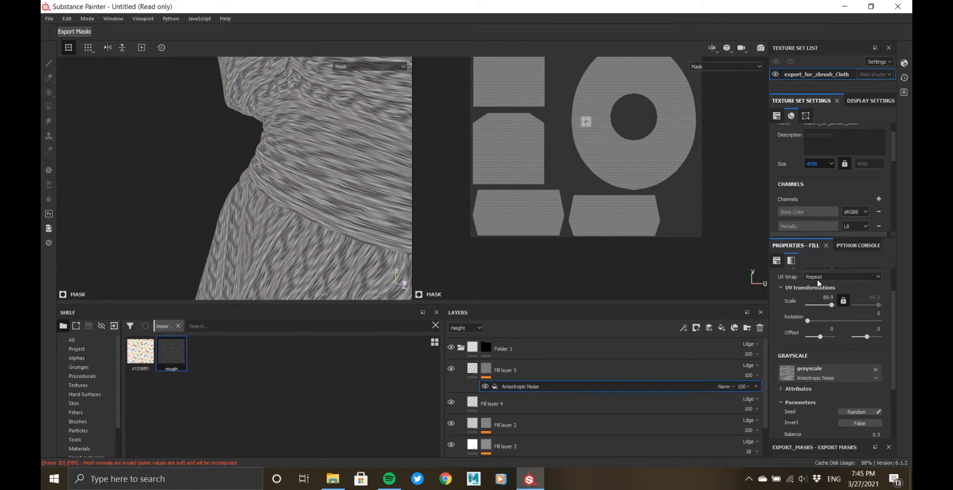
pyautogui.click(805, 378)
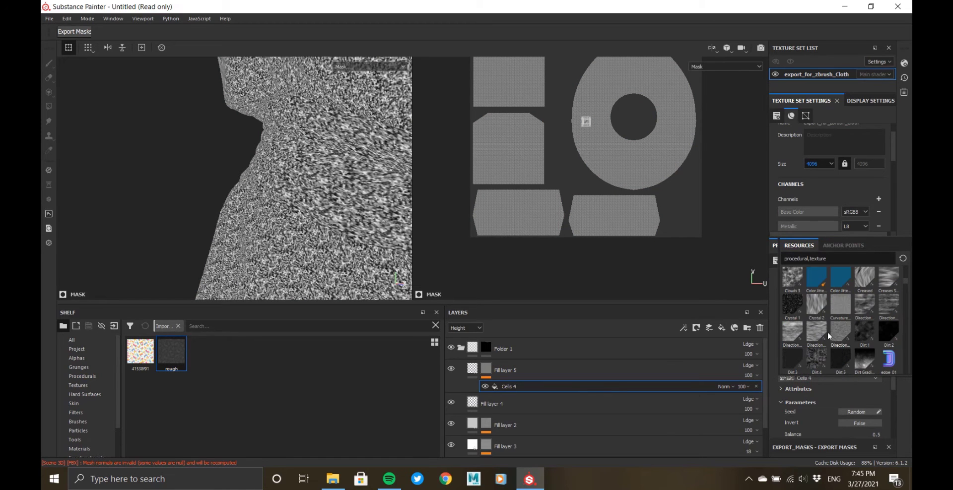
pyautogui.click(889, 305)
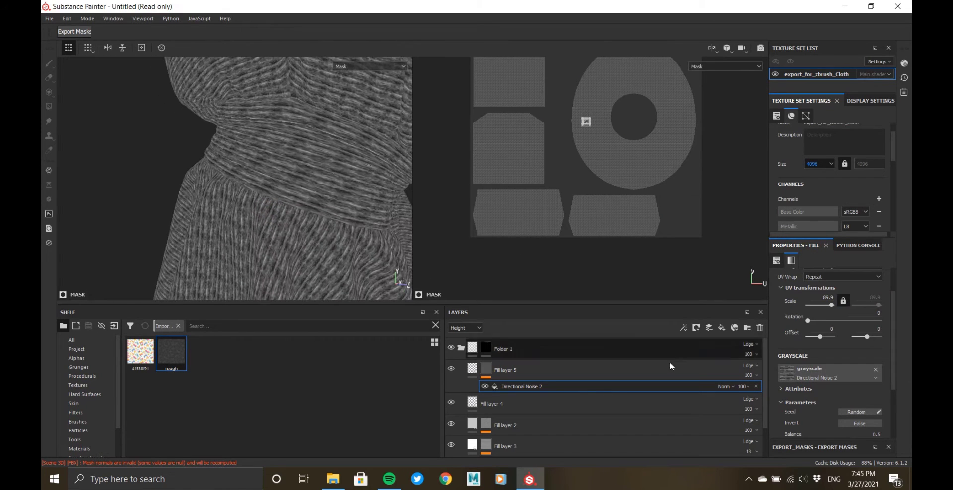
pyautogui.moveTo(832, 308); pyautogui.dragTo(830, 308)
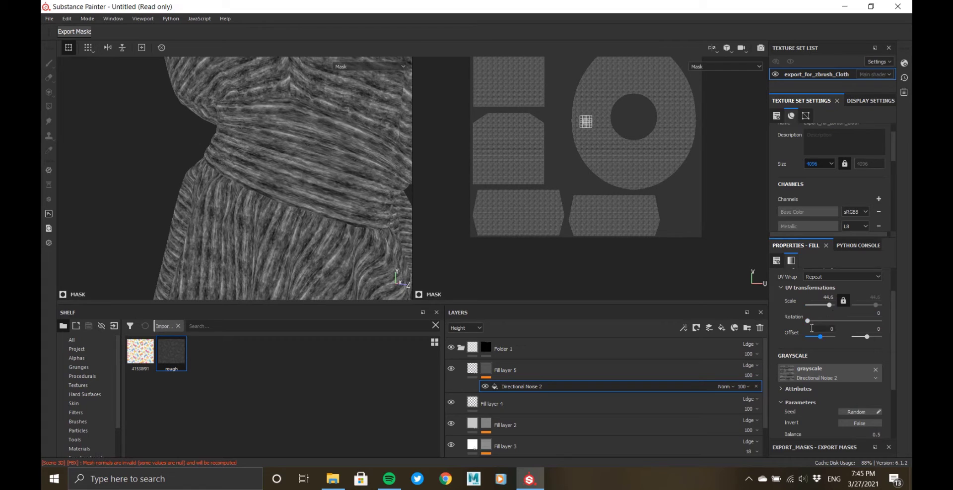
pyautogui.scroll(2, 812, 356)
# - Return to the full material display and examine the sash and the whole dress from several angles and distances
pyautogui.click(486, 370)
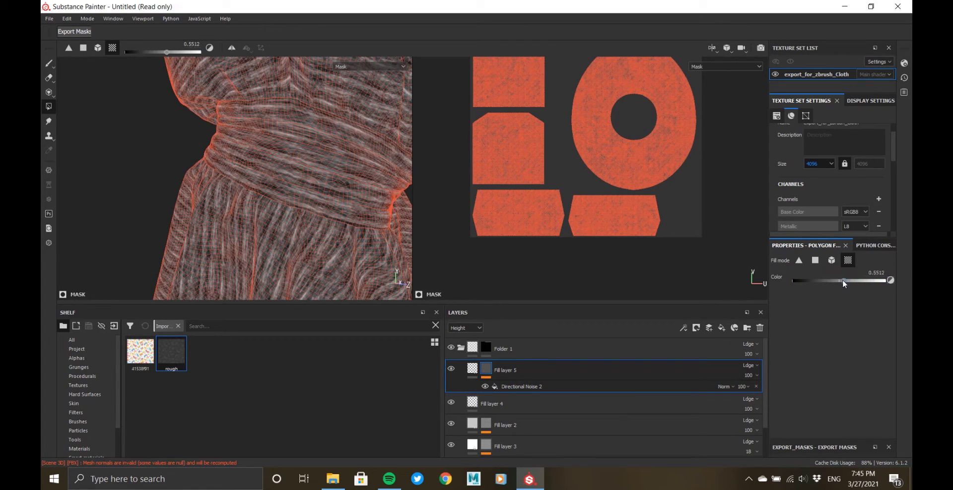
pyautogui.click(474, 369)
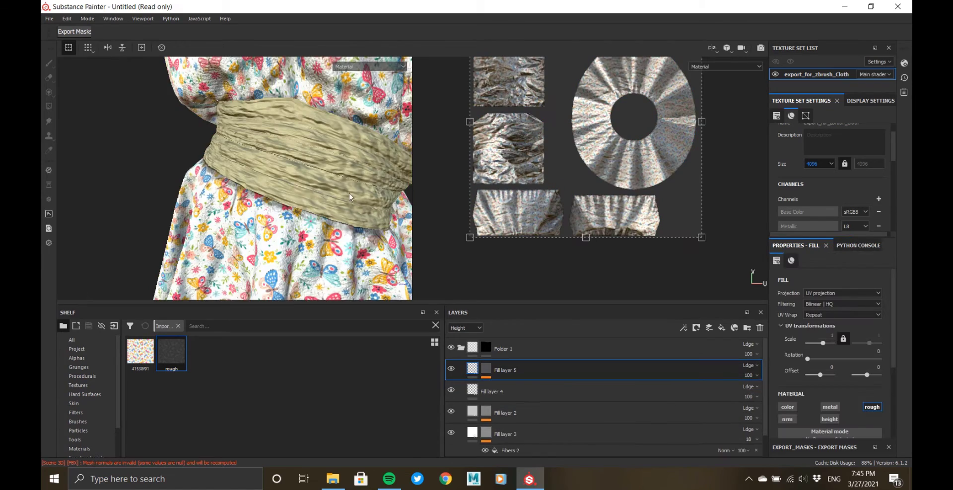
pyautogui.keyDown('alt'); pyautogui.moveTo(350, 196); pyautogui.dragTo(68, 138); pyautogui.keyUp('alt')
pyautogui.scroll(-5, 322, 203)
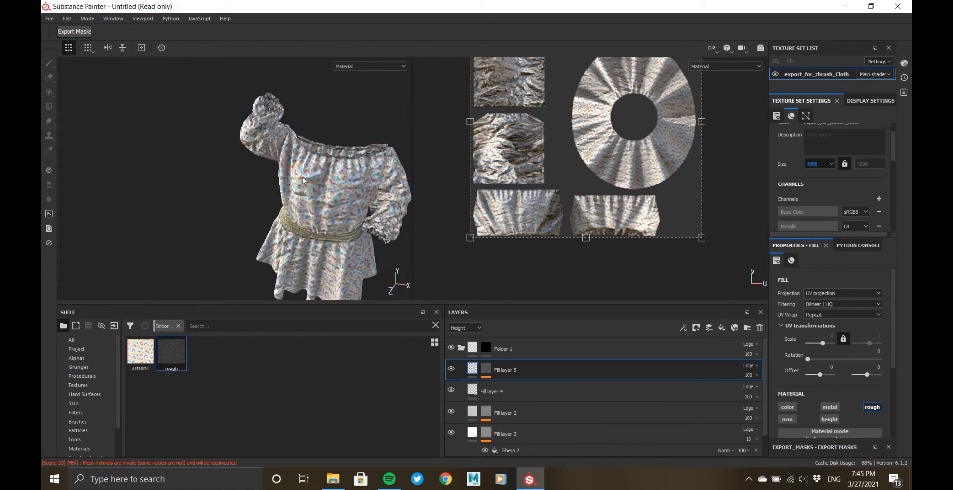
pyautogui.keyDown('alt'); pyautogui.moveTo(367, 198); pyautogui.dragTo(321, 249); pyautogui.keyUp('alt')
pyautogui.scroll(8, 327, 210)
pyautogui.scroll(-8, 326, 211)
pyautogui.keyDown('alt'); pyautogui.moveTo(320, 248); pyautogui.dragTo(319, 187, button='middle'); pyautogui.keyUp('alt')
pyautogui.keyDown('alt'); pyautogui.moveTo(319, 187); pyautogui.dragTo(340, 165); pyautogui.keyUp('alt')
pyautogui.scroll(4, 338, 101)
pyautogui.keyDown('alt'); pyautogui.moveTo(325, 100); pyautogui.dragTo(60, 171); pyautogui.keyUp('alt')
pyautogui.scroll(4, 278, 149)
pyautogui.scroll(-7, 278, 158)
pyautogui.scroll(-4, 60, 171)
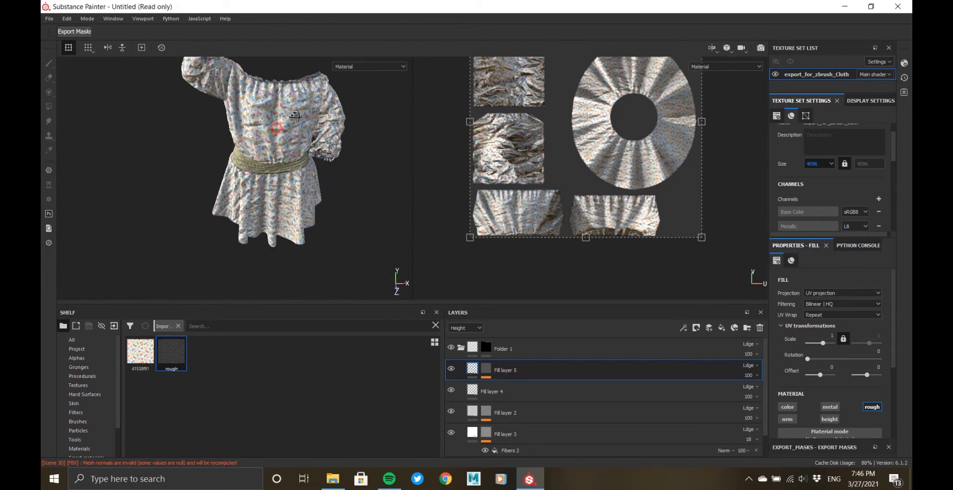
pyautogui.keyDown('alt'); pyautogui.moveTo(277, 132); pyautogui.dragTo(267, 107); pyautogui.keyUp('alt')
pyautogui.keyDown('alt'); pyautogui.moveTo(392, 213); pyautogui.dragTo(392, 244, button='middle'); pyautogui.keyUp('alt')
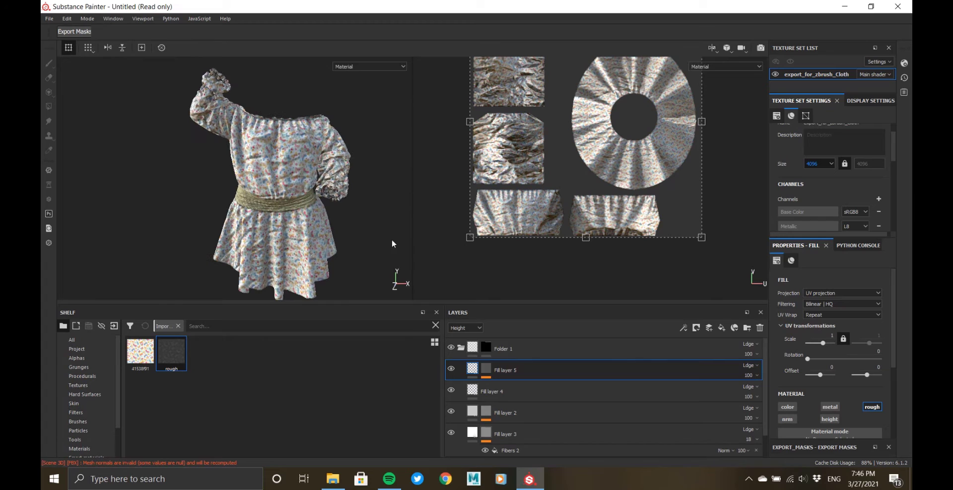
# - Collapse Folder 1 and toggle the Fabric Flannel Tartan folder's visibility to compare the materials
pyautogui.click(460, 348)
pyautogui.click(451, 349)
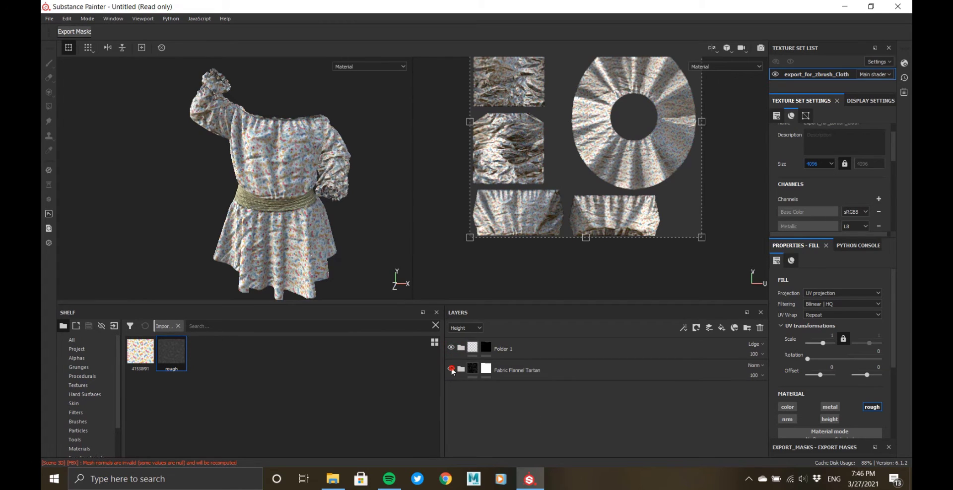
pyautogui.click(451, 370)
pyautogui.click(451, 370)
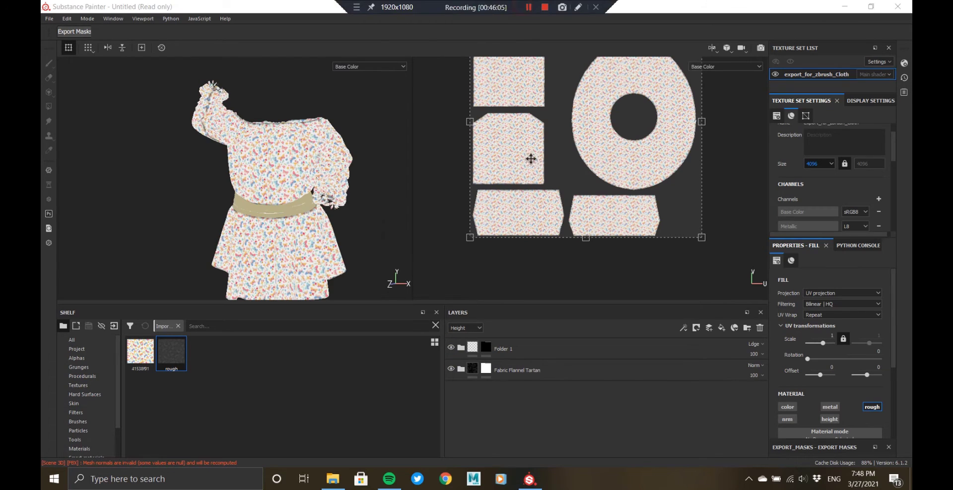
# - Add a roughness-only fill layer directly above Fill layer 1 in the Fabric Flannel Tartan folder
pyautogui.scroll(-1, 524, 402)
pyautogui.click(531, 441)
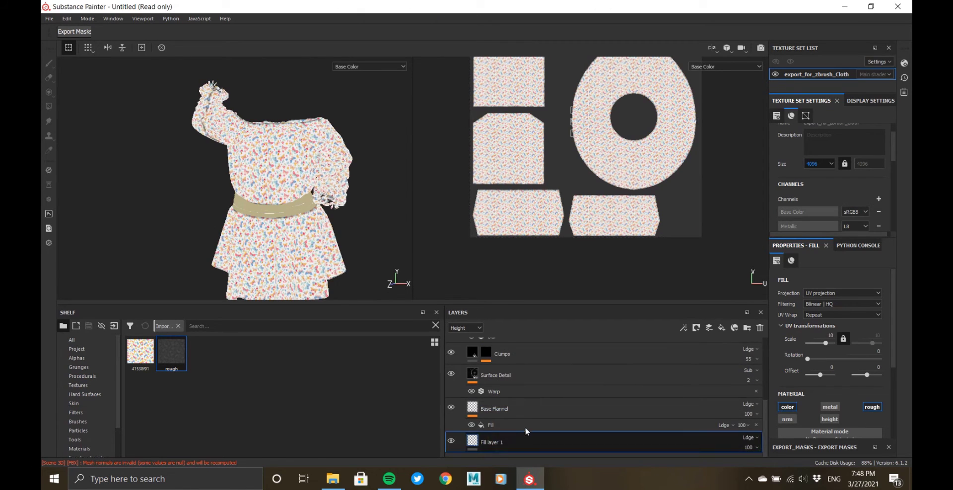
pyautogui.scroll(-1, 537, 441)
pyautogui.press('Delete')
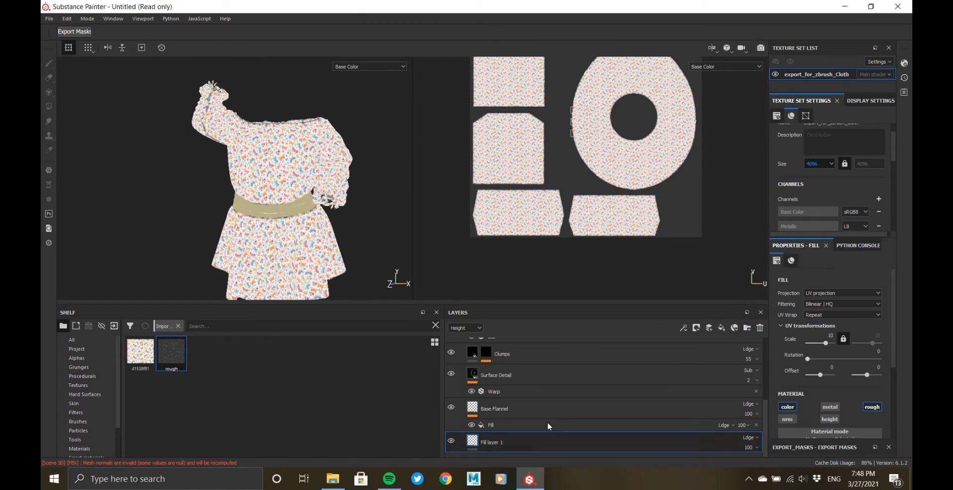
pyautogui.click(725, 329)
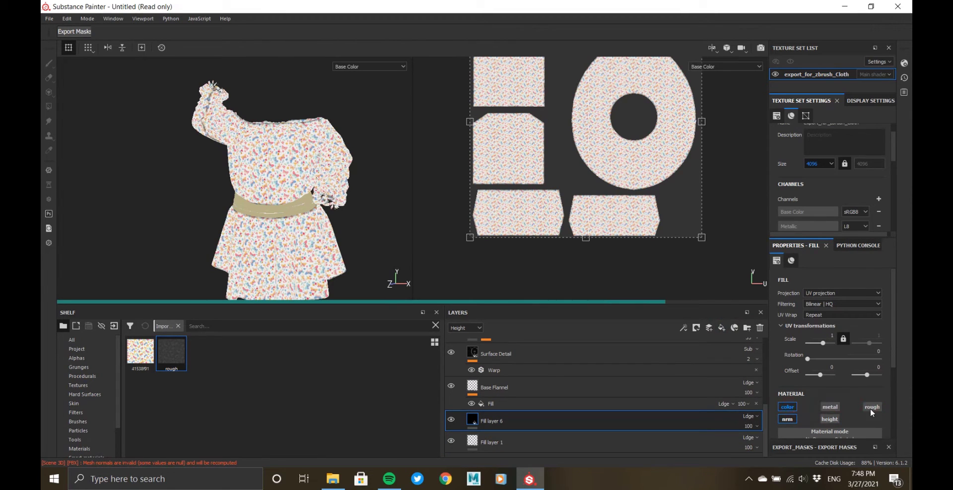
# - Give Fill layer 6 a mask and add a fill effect to it
pyautogui.rightClick(471, 420)
pyautogui.click(522, 153)
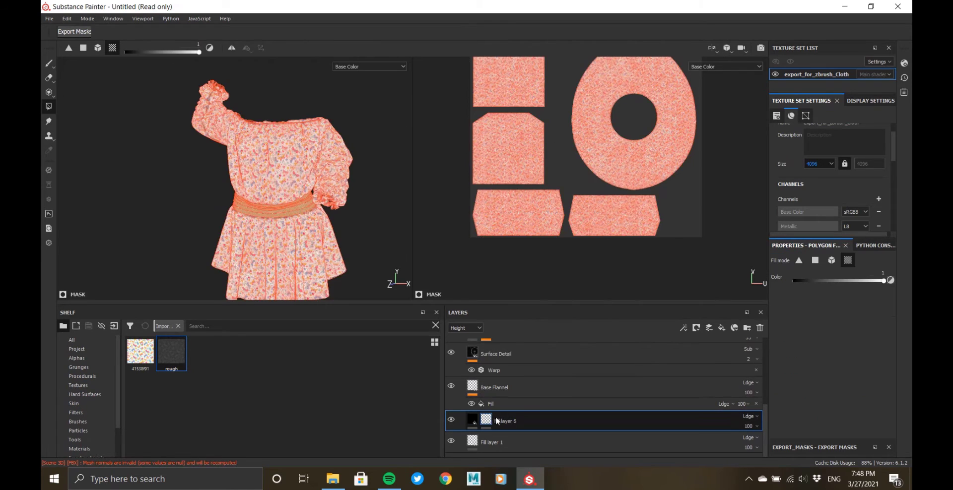
pyautogui.rightClick(496, 419)
pyautogui.click(530, 348)
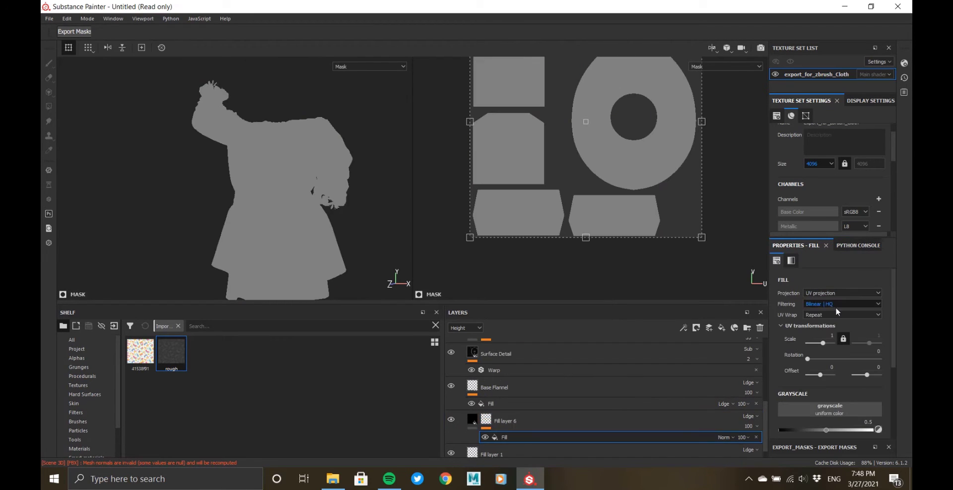
# - Try BnW Spots 2 in Fill layer 6's mask fill at a scale of 6.5, checking the pattern on the bodice
pyautogui.scroll(-1, 820, 377)
pyautogui.click(820, 377)
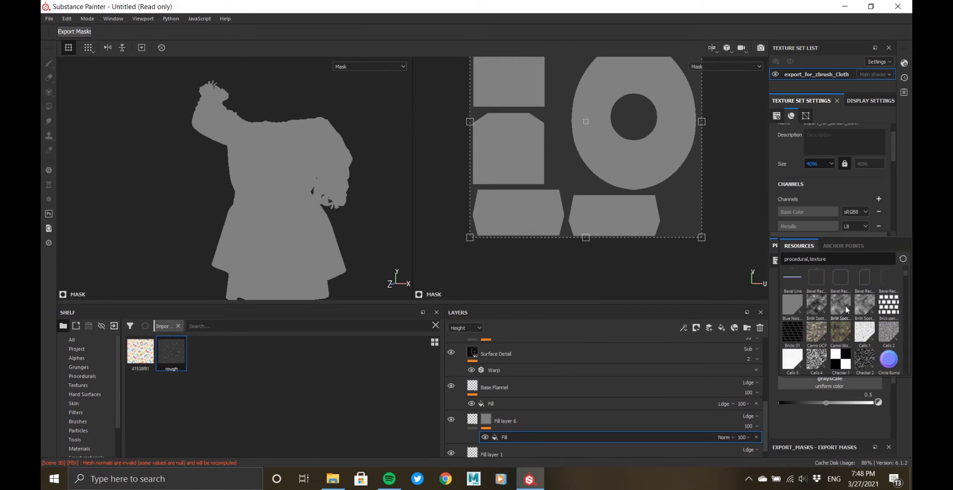
pyautogui.click(842, 306)
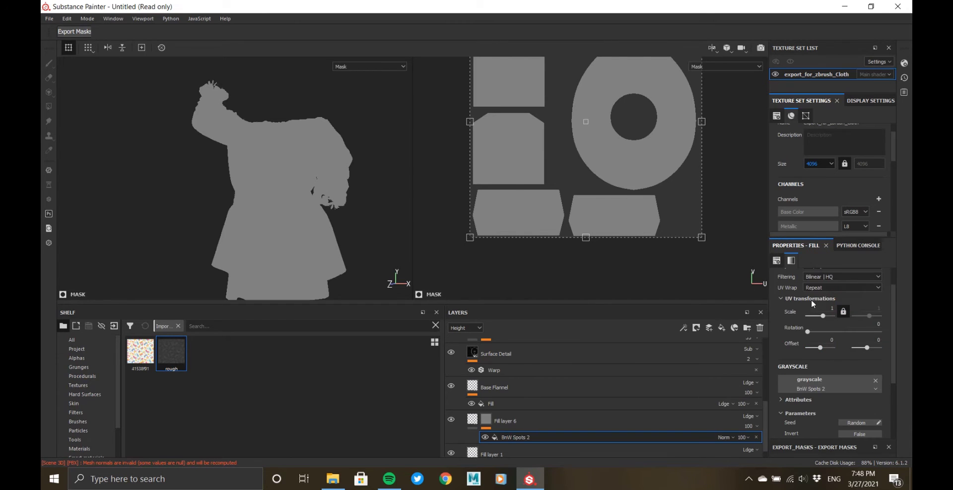
pyautogui.keyDown('alt'); pyautogui.moveTo(288, 185); pyautogui.dragTo(300, 143); pyautogui.keyUp('alt')
pyautogui.keyDown('alt'); pyautogui.moveTo(300, 142); pyautogui.dragTo(474, 290, button='right'); pyautogui.keyUp('alt')
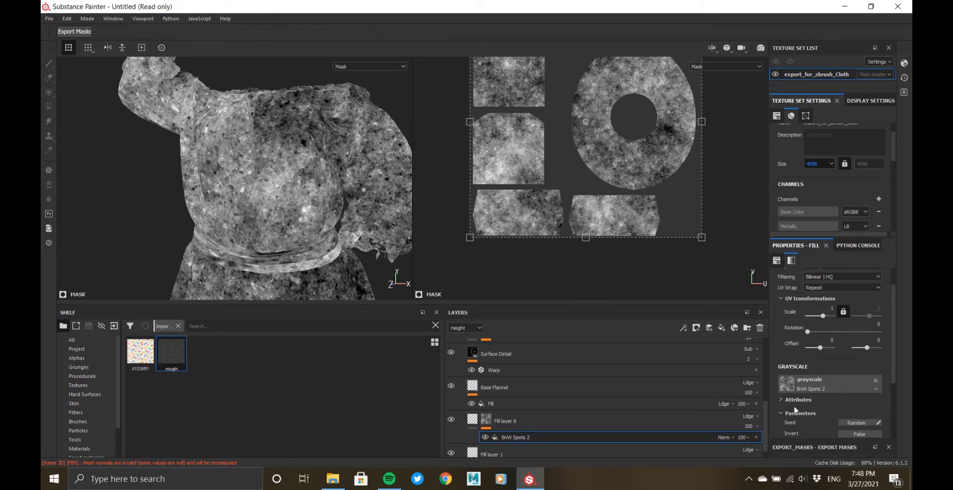
pyautogui.moveTo(818, 319); pyautogui.dragTo(827, 344)
pyautogui.scroll(1, 819, 390)
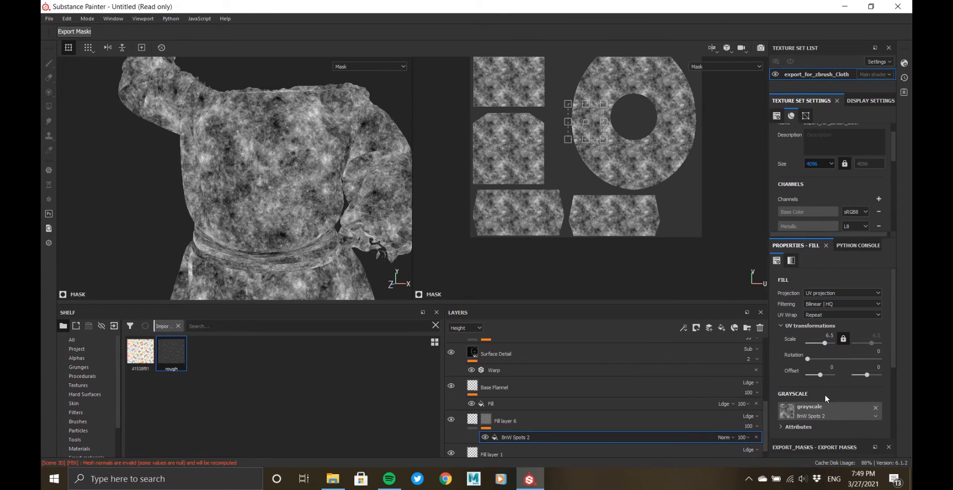
# - Try Dirt 1 in Fill layer 6's mask fill, then replace it with Clouds 3
pyautogui.click(825, 410)
pyautogui.scroll(-3, 825, 382)
pyautogui.click(864, 365)
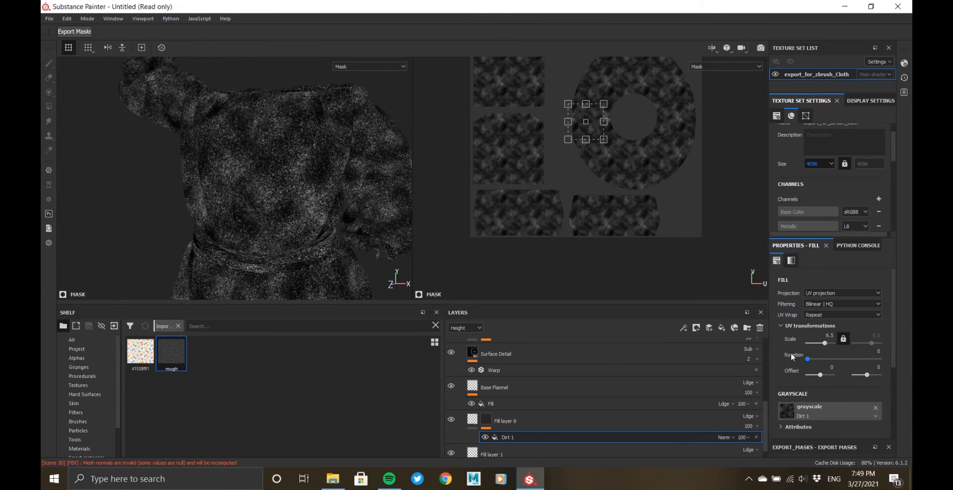
pyautogui.click(811, 407)
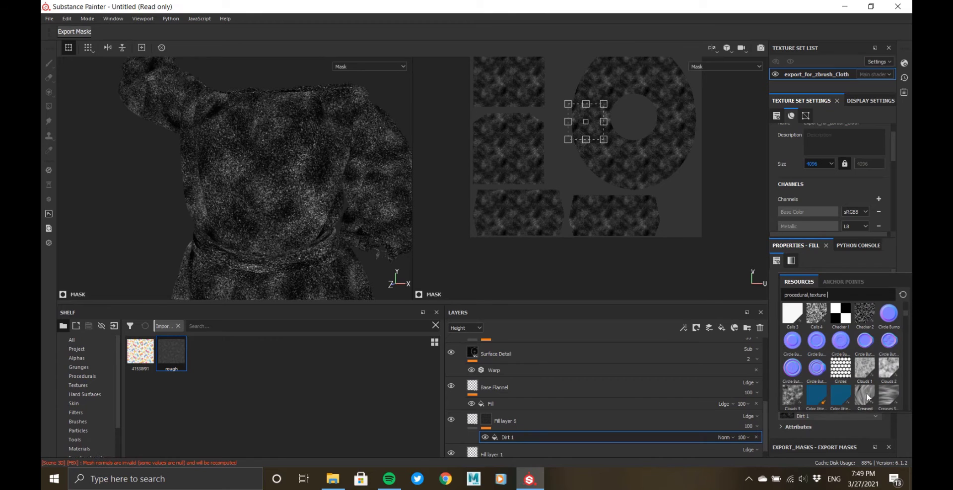
pyautogui.click(792, 397)
# - Set Clouds 3 to scale 3.33, horizontal offset 0.33, balance 0.31, noise scale 2 and disorder 0.32, then reselect Fill layer 6's material
pyautogui.moveTo(825, 343); pyautogui.dragTo(824, 344)
pyautogui.moveTo(820, 376); pyautogui.dragTo(820, 423)
pyautogui.scroll(-3, 823, 374)
pyautogui.scroll(-3, 788, 400)
pyautogui.click(805, 405)
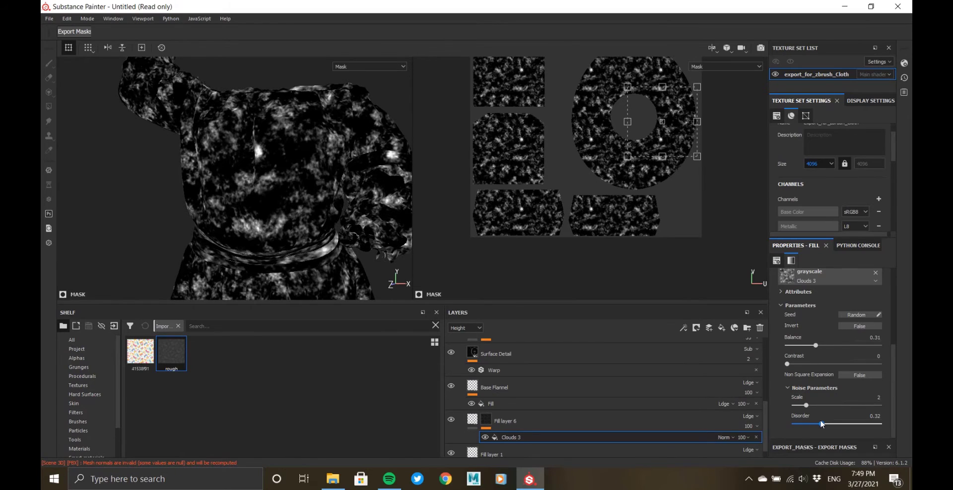
pyautogui.scroll(5, 820, 420)
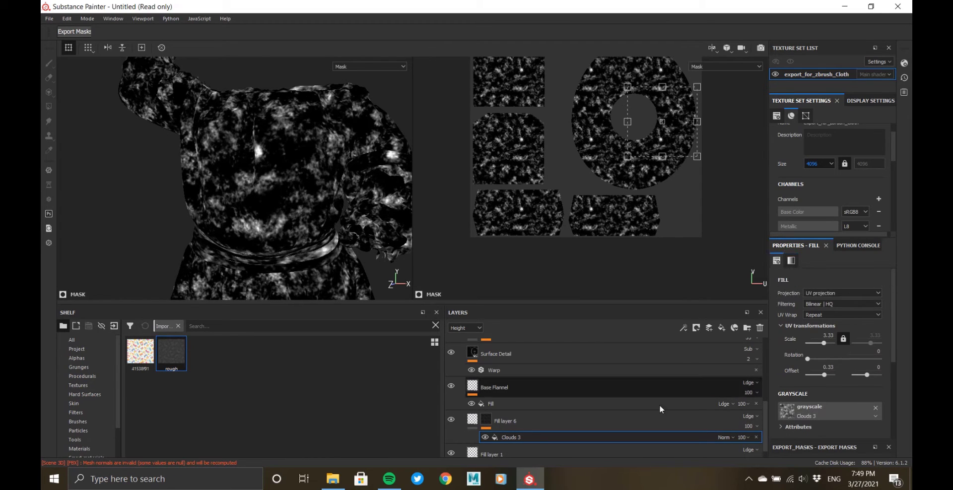
pyautogui.click(473, 421)
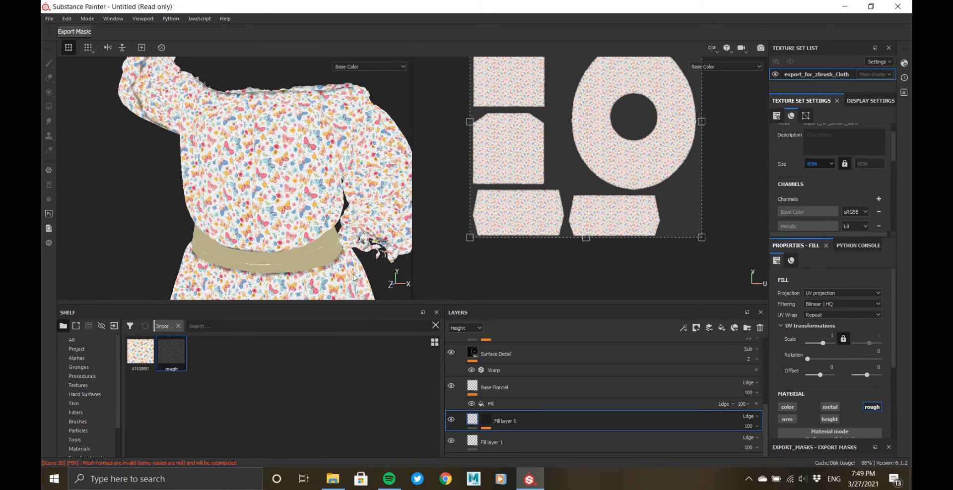
# - Change the viewport display from Base Color to Material and examine the floral fabric up close
pyautogui.keyDown('alt'); pyautogui.moveTo(390, 279); pyautogui.dragTo(400, 278); pyautogui.keyUp('alt')
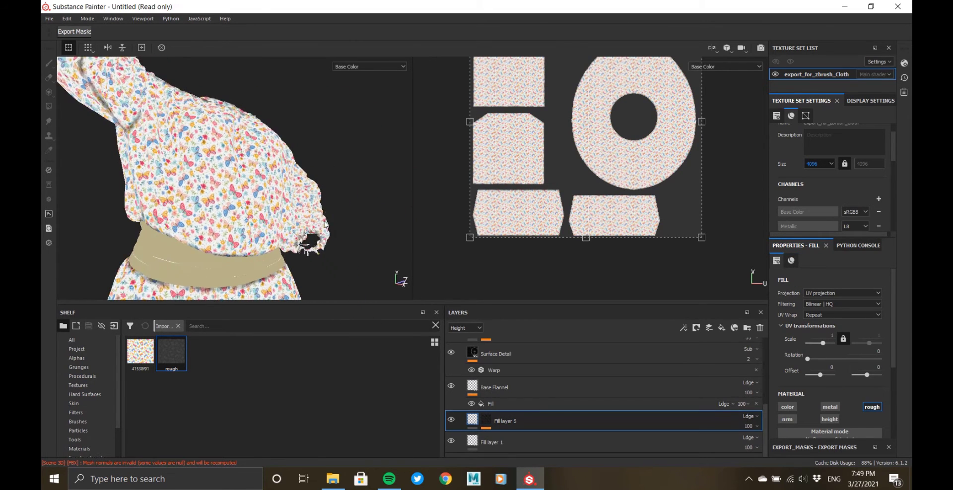
pyautogui.click(353, 67)
pyautogui.click(361, 81)
pyautogui.keyDown('alt'); pyautogui.moveTo(346, 212); pyautogui.dragTo(270, 191); pyautogui.keyUp('alt')
pyautogui.keyDown('alt'); pyautogui.moveTo(270, 191); pyautogui.dragTo(271, 198, button='right'); pyautogui.keyUp('alt')
pyautogui.keyDown('alt'); pyautogui.moveTo(271, 197); pyautogui.dragTo(293, 191); pyautogui.keyUp('alt')
pyautogui.keyDown('alt'); pyautogui.moveTo(293, 192); pyautogui.dragTo(303, 243, button='right'); pyautogui.keyUp('alt')
# - Set Fill layer 6's opacity to 45 in the Roughness channel
pyautogui.click(475, 329)
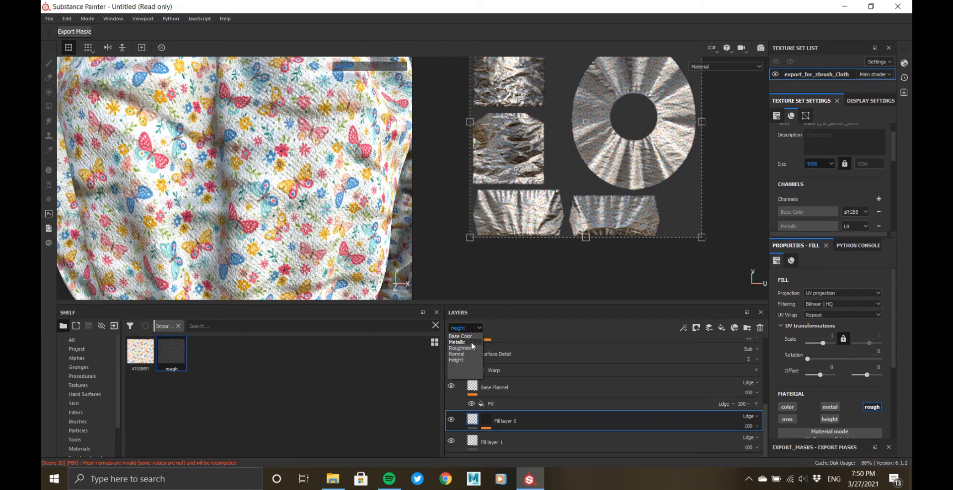
pyautogui.click(462, 353)
pyautogui.click(752, 427)
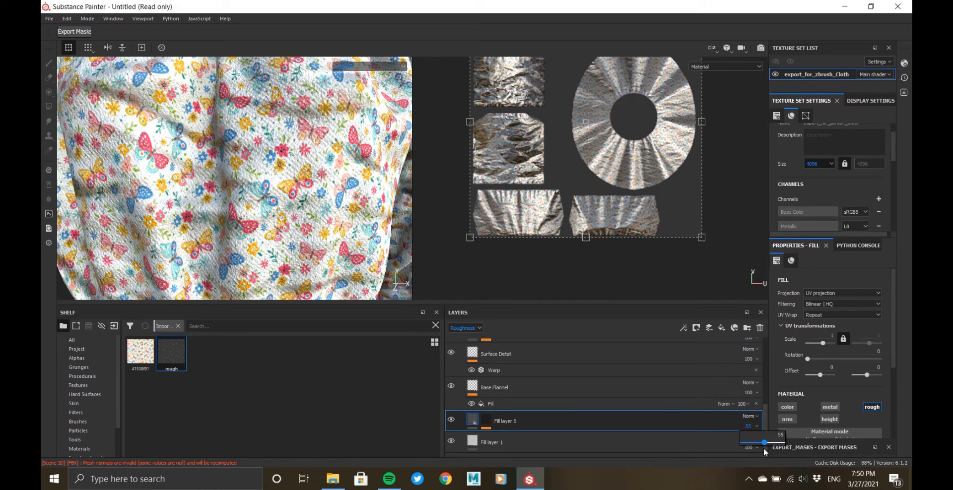
pyautogui.moveTo(764, 450); pyautogui.dragTo(759, 448)
# - Check Fill layer 6's mask and the material response of the sash, bodice and whole dress from several angles
pyautogui.keyDown('alt'); pyautogui.click(487, 420); pyautogui.keyUp('alt')
pyautogui.keyDown('alt'); pyautogui.moveTo(290, 189); pyautogui.dragTo(223, 100, button='right'); pyautogui.keyUp('alt')
pyautogui.keyDown('alt'); pyautogui.moveTo(223, 99); pyautogui.dragTo(258, 159); pyautogui.keyUp('alt')
pyautogui.keyDown('alt'); pyautogui.moveTo(258, 159); pyautogui.dragTo(300, 221, button='middle'); pyautogui.keyUp('alt')
pyautogui.keyDown('alt'); pyautogui.moveTo(300, 220); pyautogui.dragTo(224, 178); pyautogui.keyUp('alt')
pyautogui.keyDown('alt'); pyautogui.moveTo(278, 178); pyautogui.dragTo(337, 208, button='right'); pyautogui.keyUp('alt')
pyautogui.keyDown('alt'); pyautogui.moveTo(337, 208); pyautogui.dragTo(278, 199); pyautogui.keyUp('alt')
pyautogui.keyDown('alt'); pyautogui.moveTo(278, 199); pyautogui.dragTo(231, 163, button='right'); pyautogui.keyUp('alt')
pyautogui.keyDown('alt'); pyautogui.moveTo(231, 162); pyautogui.dragTo(268, 164); pyautogui.keyUp('alt')
pyautogui.click(473, 421)
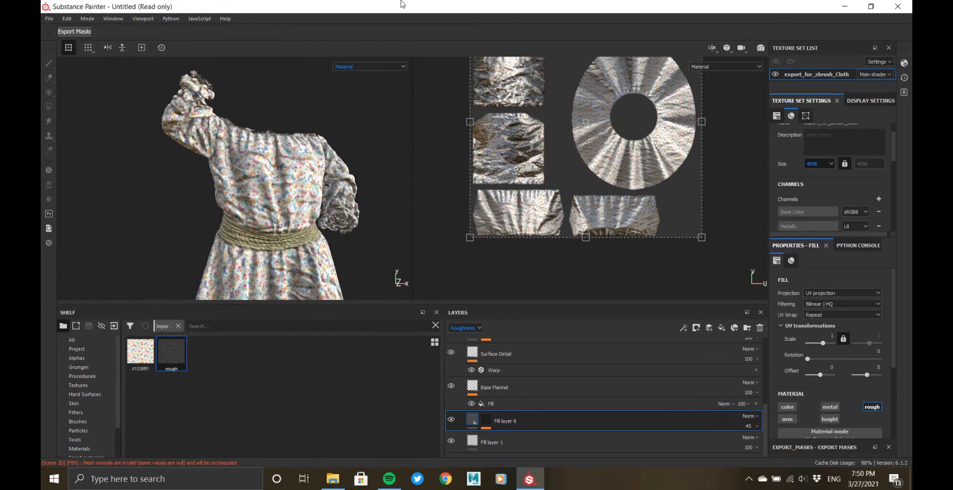
pyautogui.press('f')
# - Start a texture export and set its output directory to a new Textures folder inside the desktop's Shiring shirt folder
pyautogui.click(49, 19)
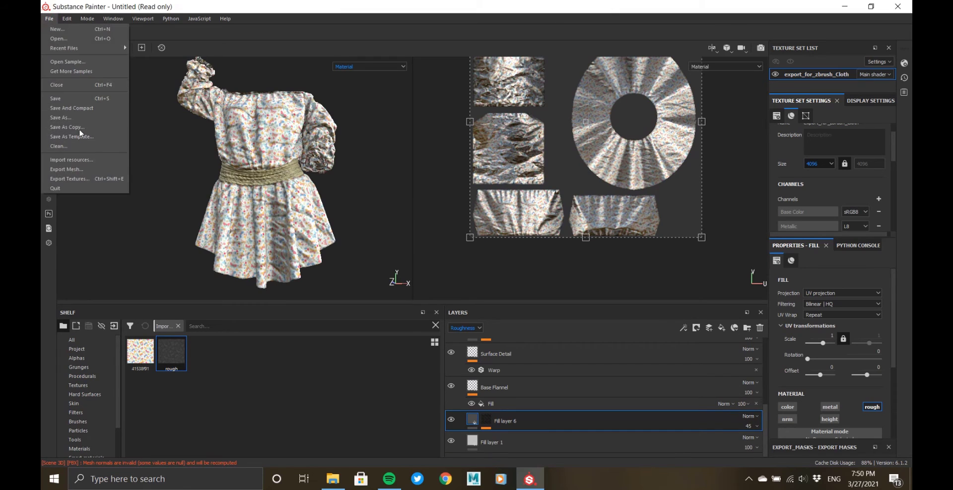
pyautogui.click(79, 180)
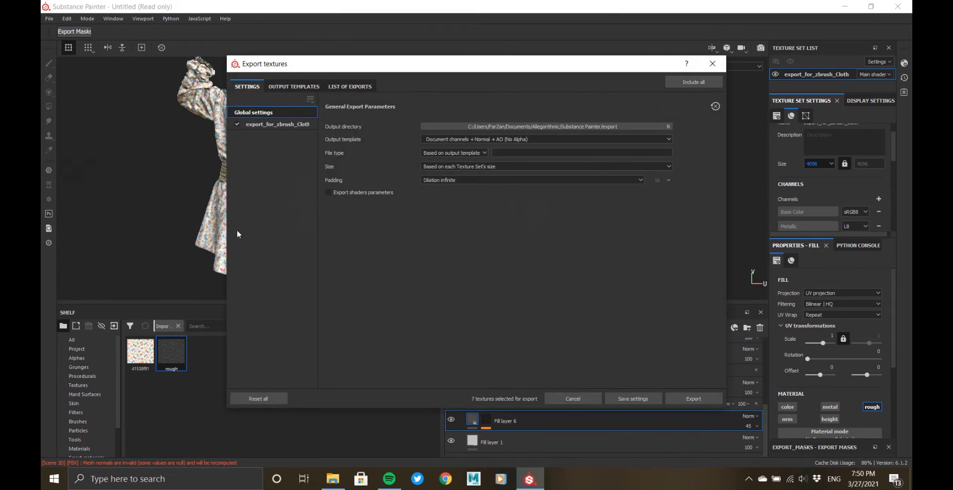
pyautogui.click(454, 125)
pyautogui.click(278, 148)
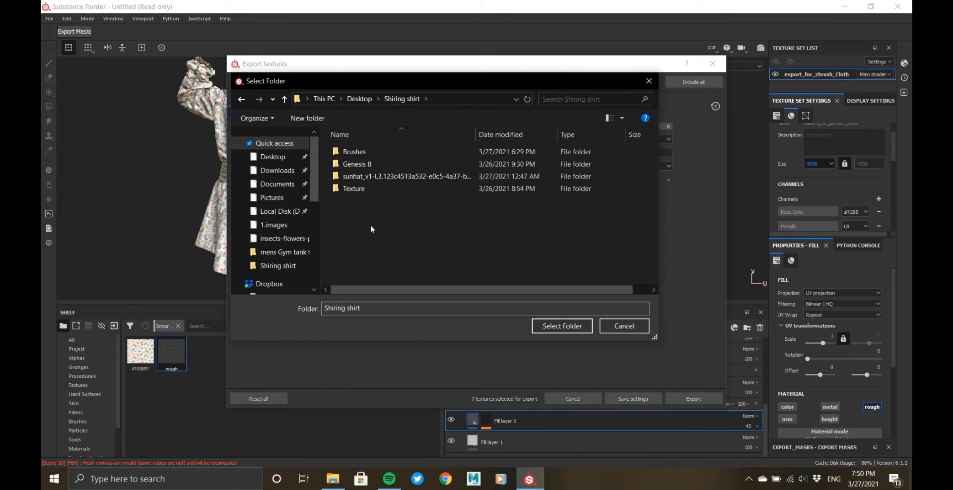
pyautogui.hotkey('ctrl', 'shift', 'n')
pyautogui.write('Texte')
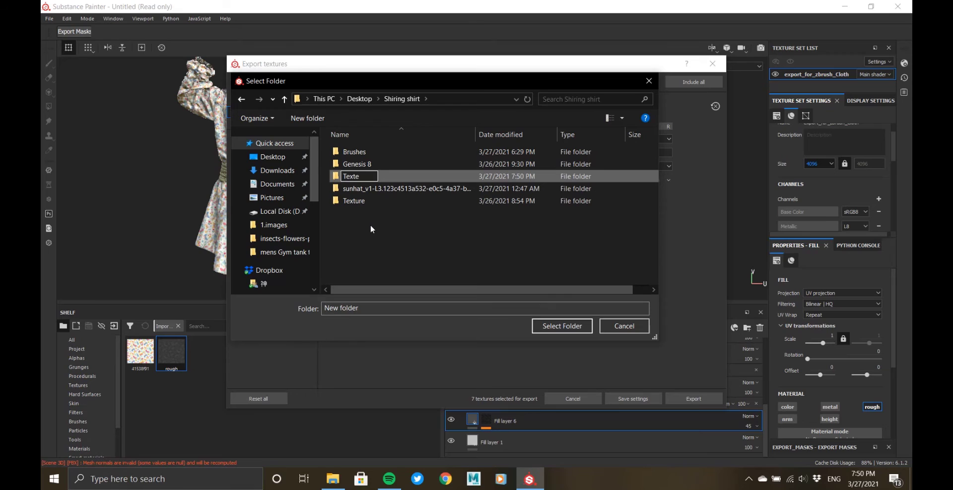
pyautogui.press('BackSpace')
pyautogui.write('ures')
pyautogui.press('Return')
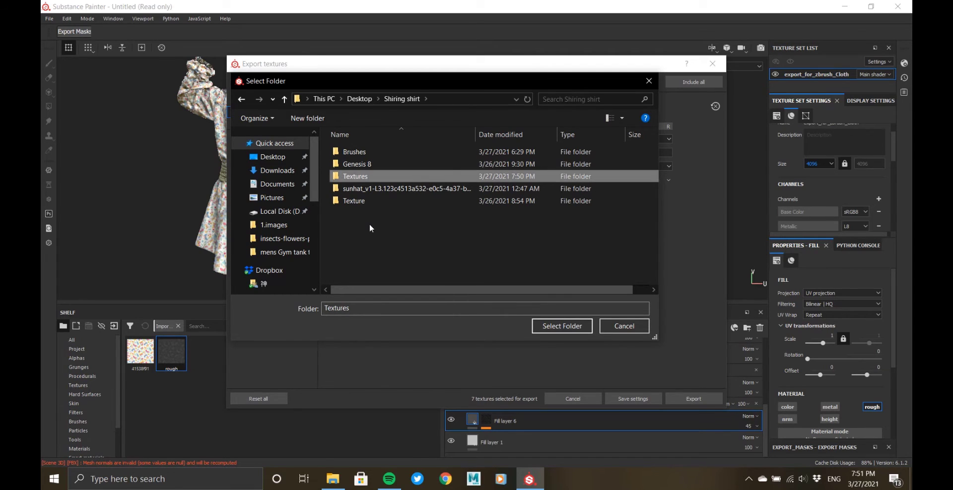
pyautogui.click(369, 178)
pyautogui.doubleClick(369, 178)
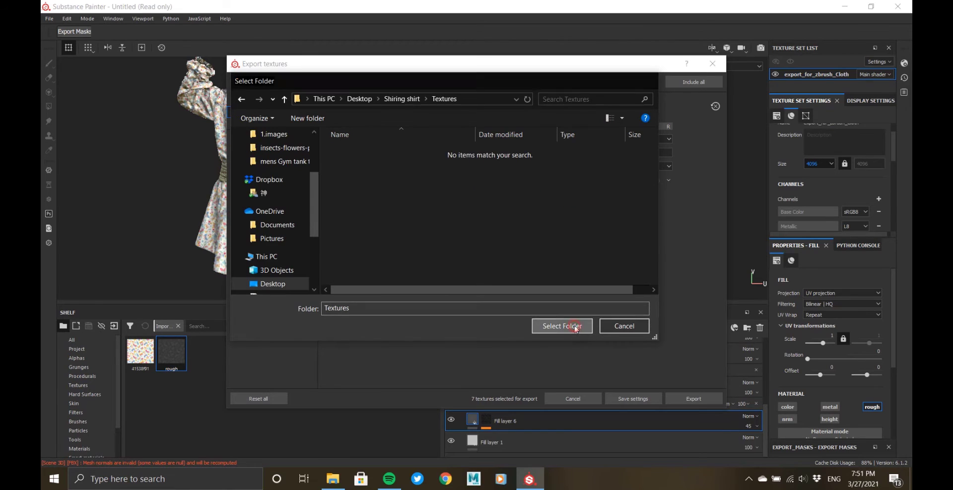
pyautogui.click(562, 326)
# - Set the export to the Arnold (AiStandard) template, exr file type and a size of 4096
pyautogui.click(477, 141)
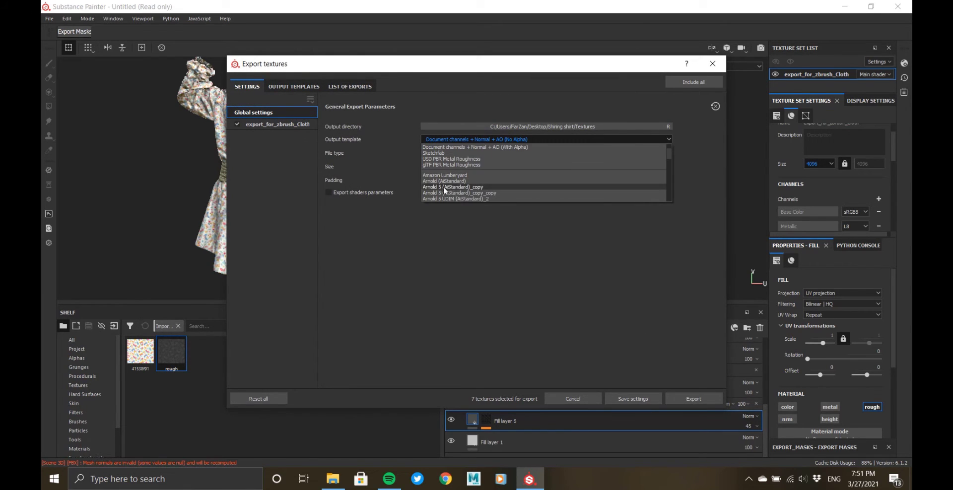
pyautogui.click(516, 180)
pyautogui.click(454, 153)
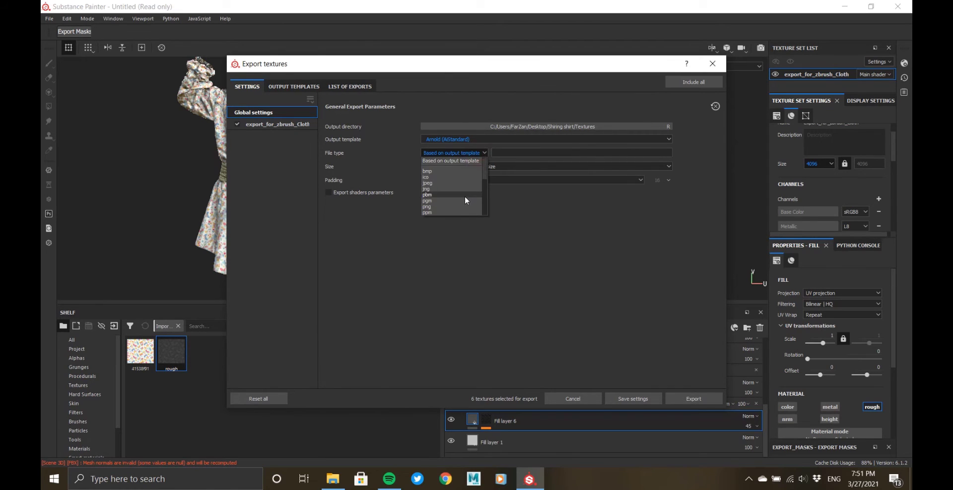
pyautogui.scroll(-1, 452, 203)
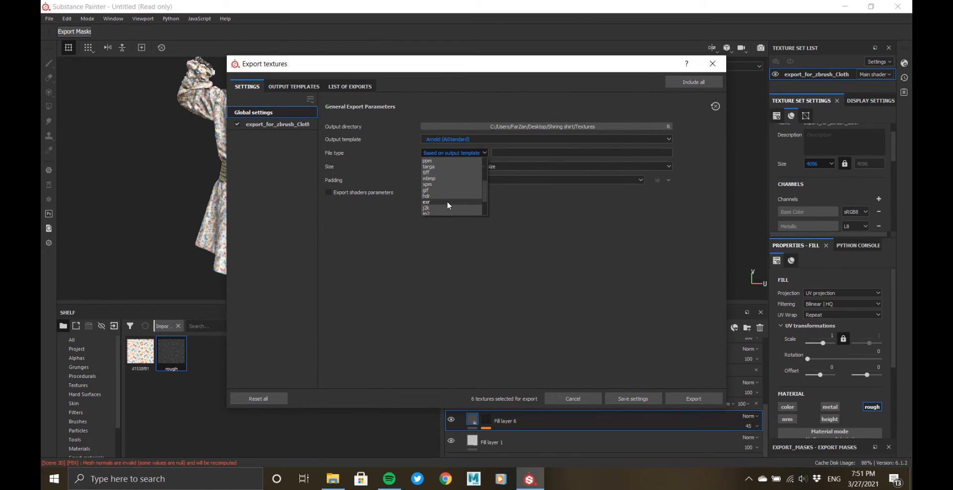
pyautogui.click(447, 202)
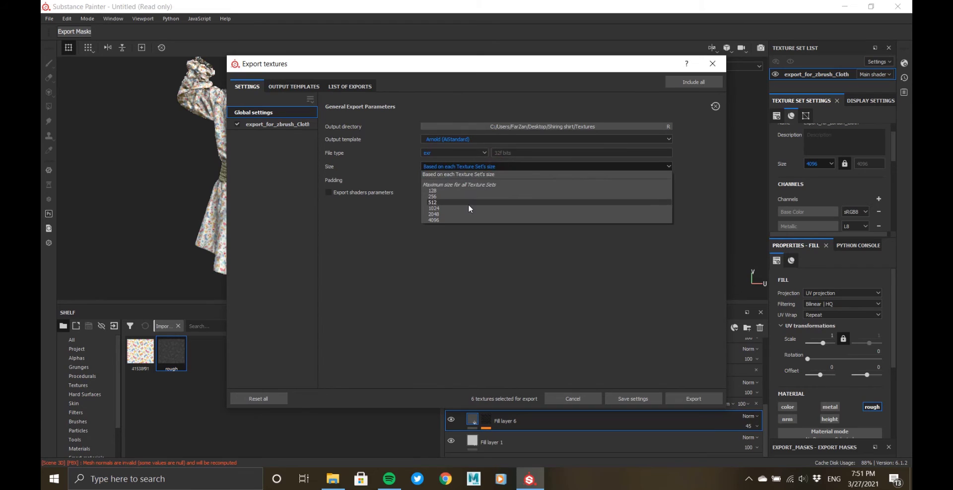
pyautogui.click(445, 218)
# - Exclude the cloth set's Metalness and Emissive maps, review the output templates and export list, and export the textures
pyautogui.click(285, 124)
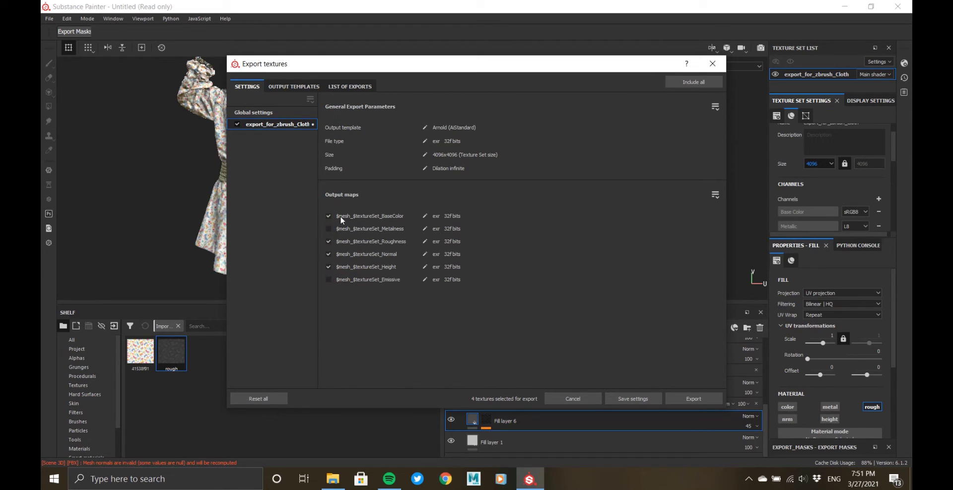
pyautogui.click(284, 87)
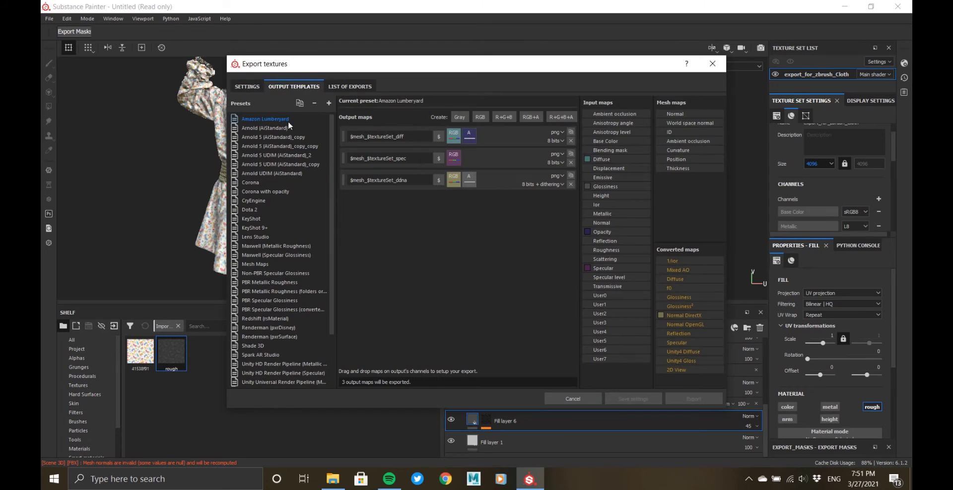
pyautogui.click(345, 87)
pyautogui.click(693, 399)
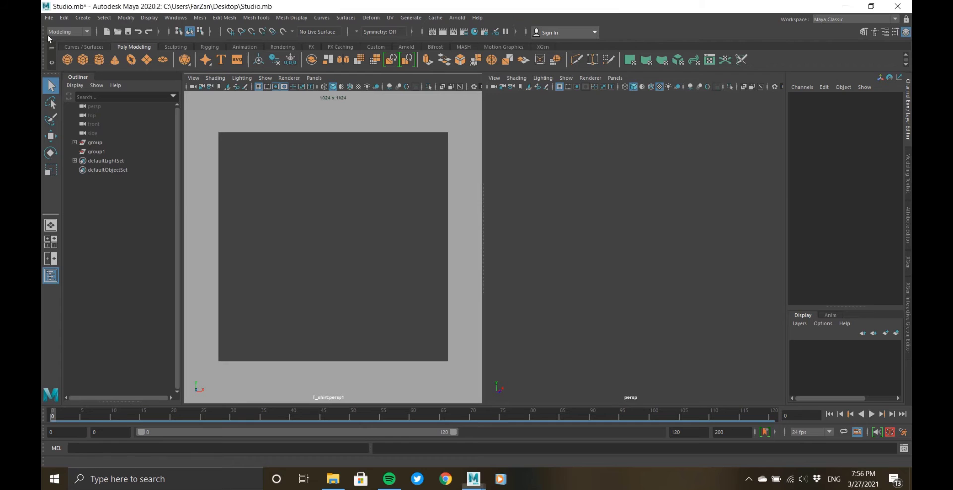
# - In Maya's Studio.mb scene, import export_for_substance.fbx from the Shiring shirt folder
pyautogui.click(48, 18)
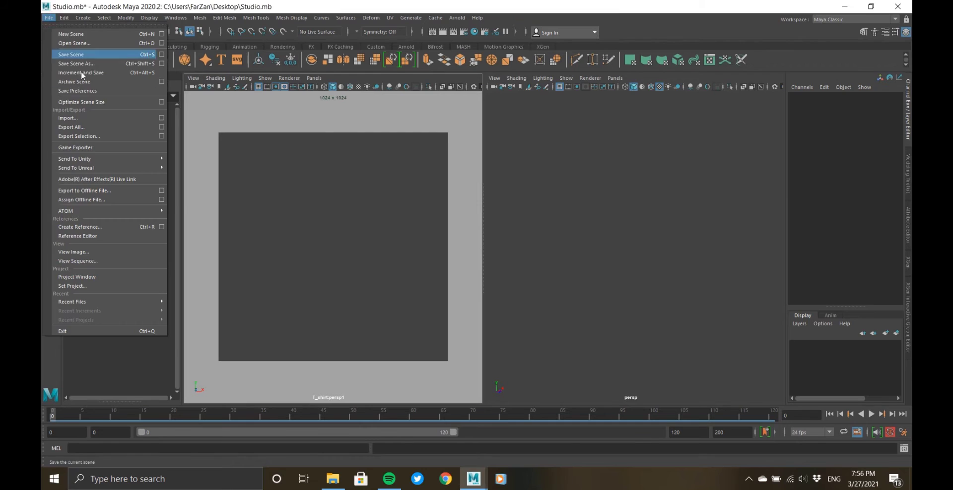
pyautogui.click(87, 114)
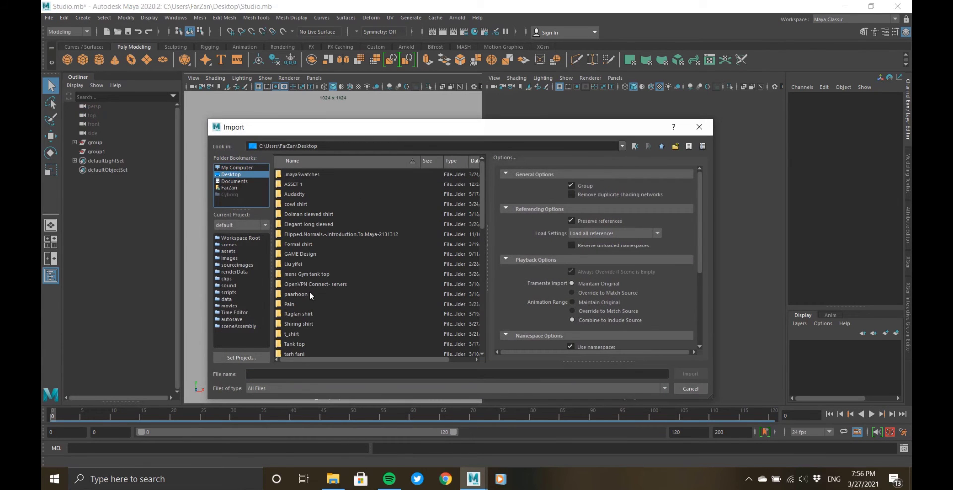
pyautogui.doubleClick(298, 326)
pyautogui.click(299, 324)
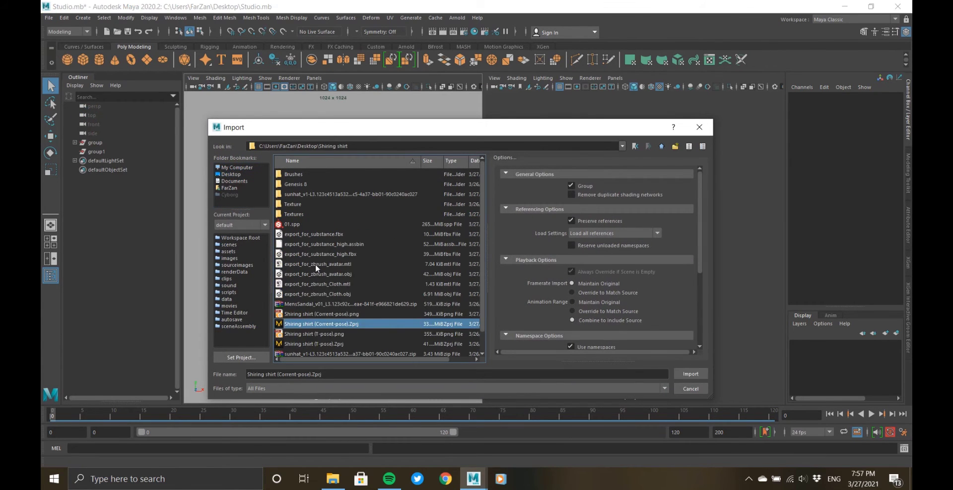
pyautogui.scroll(-1, 308, 317)
pyautogui.click(313, 246)
pyautogui.click(315, 254)
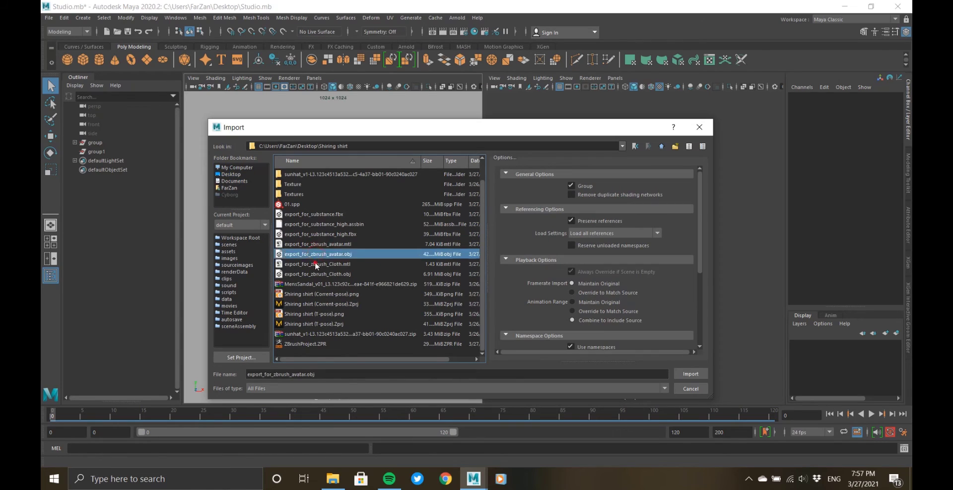
pyautogui.click(316, 264)
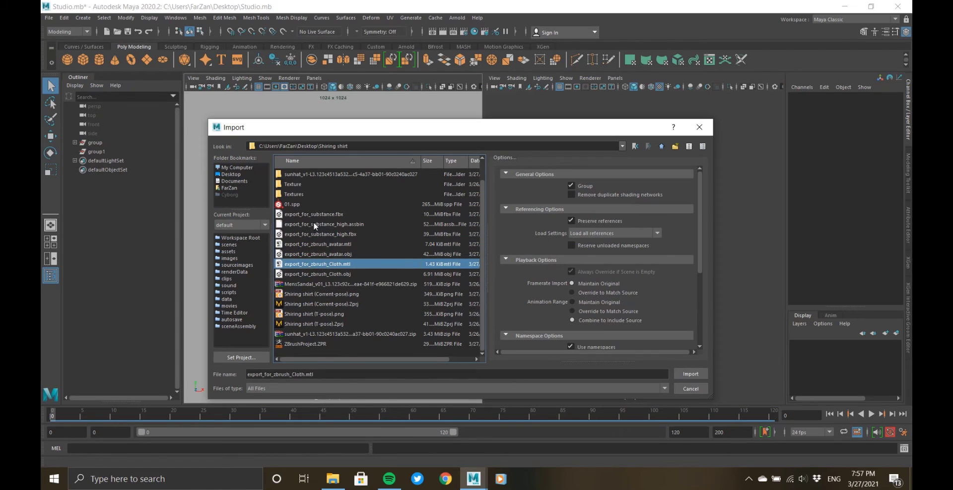
pyautogui.click(309, 274)
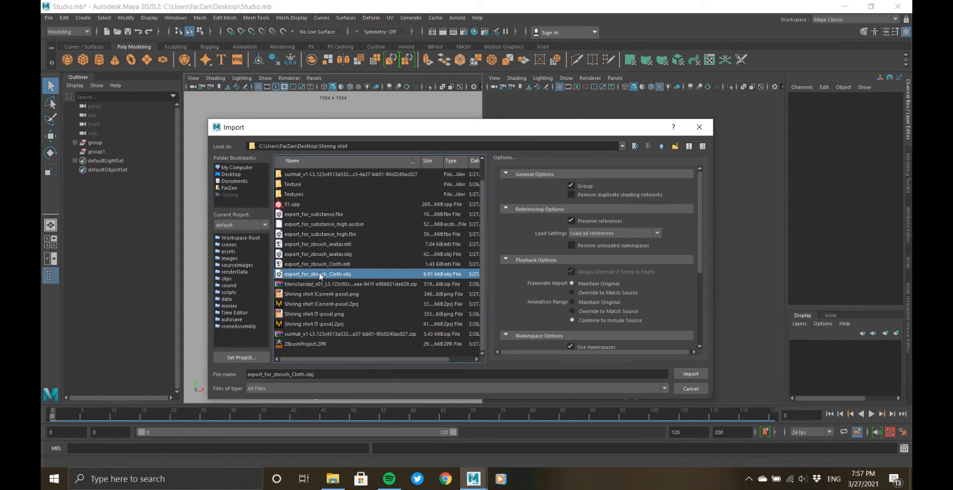
pyautogui.click(312, 215)
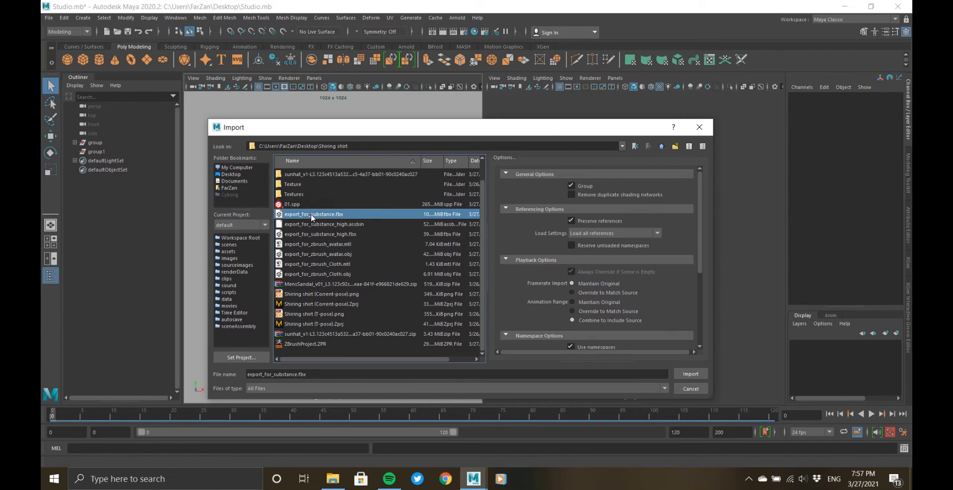
pyautogui.doubleClick(312, 216)
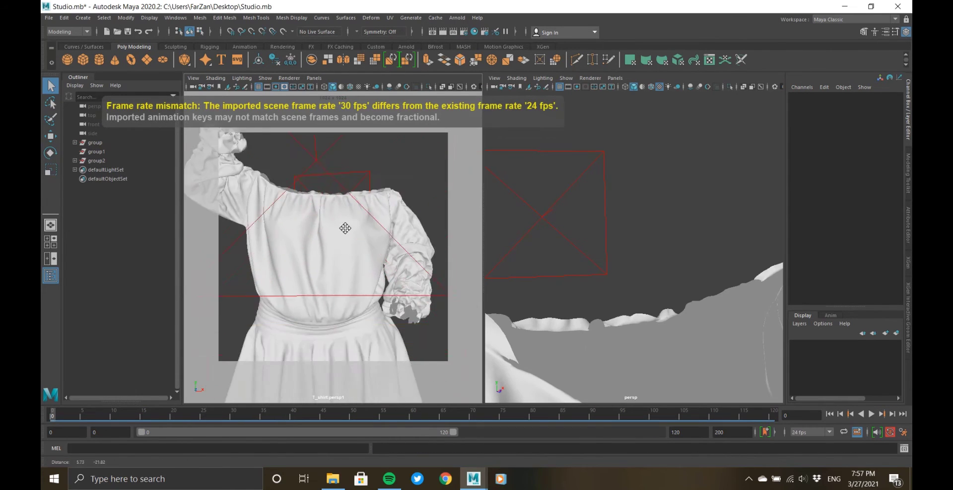
# - Frame the full dress inside the T_shirt:persp1 camera's resolution gate and bring it into view in the perspective viewport
pyautogui.keyDown('alt'); pyautogui.moveTo(345, 228); pyautogui.dragTo(349, 197, button='middle'); pyautogui.keyUp('alt')
pyautogui.scroll(-6, 362, 248)
pyautogui.click(351, 272)
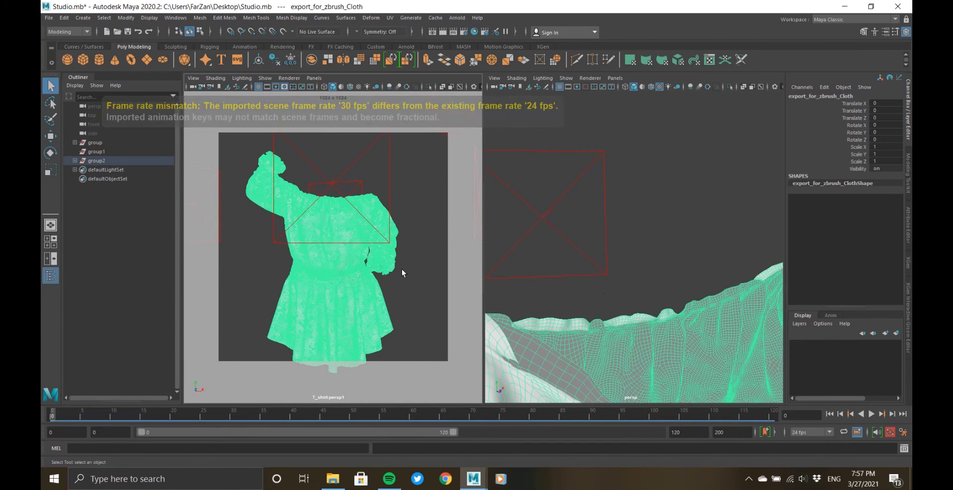
pyautogui.press('f')
pyautogui.scroll(-5, 631, 298)
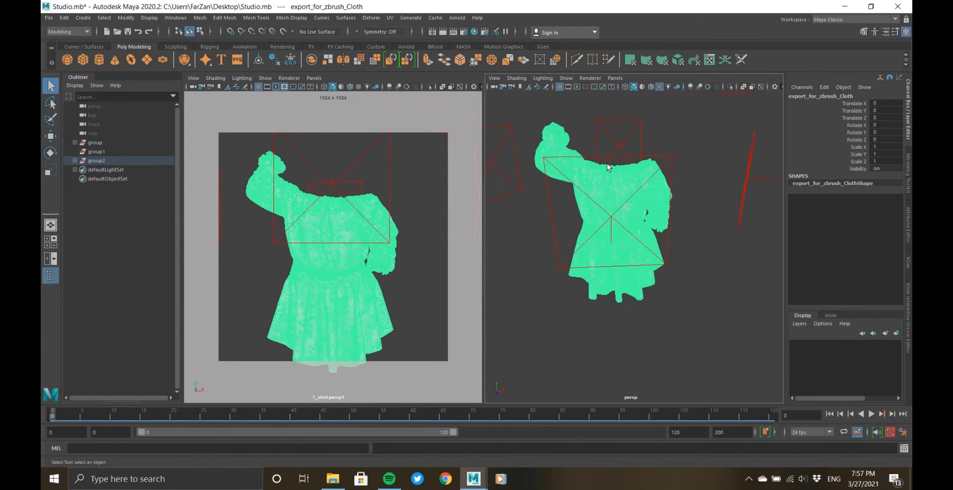
pyautogui.keyDown('alt'); pyautogui.moveTo(607, 167); pyautogui.dragTo(620, 218); pyautogui.keyUp('alt')
pyautogui.scroll(3, 632, 194)
pyautogui.keyDown('alt'); pyautogui.moveTo(366, 279); pyautogui.dragTo(370, 260, button='middle'); pyautogui.keyUp('alt')
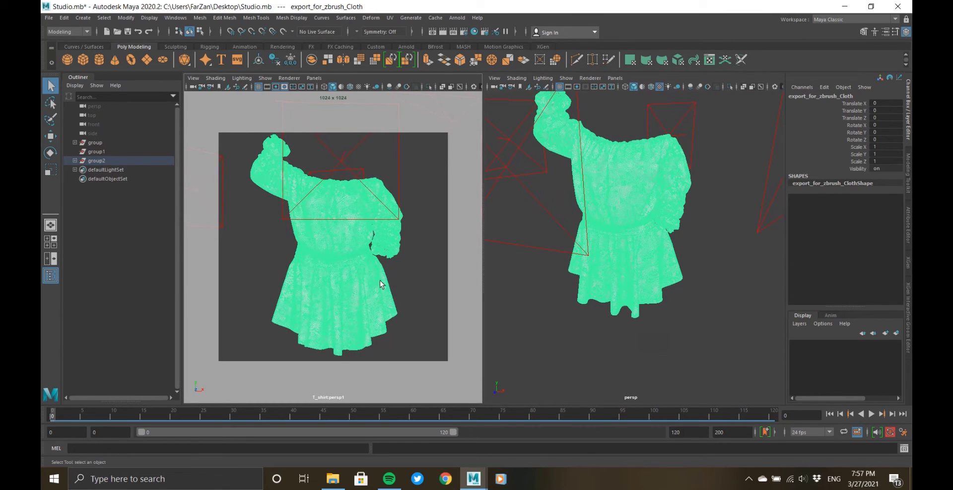
pyautogui.keyDown('alt'); pyautogui.moveTo(381, 284); pyautogui.dragTo(364, 273); pyautogui.keyUp('alt')
pyautogui.keyDown('alt'); pyautogui.moveTo(350, 267); pyautogui.dragTo(355, 272, button='right'); pyautogui.keyUp('alt')
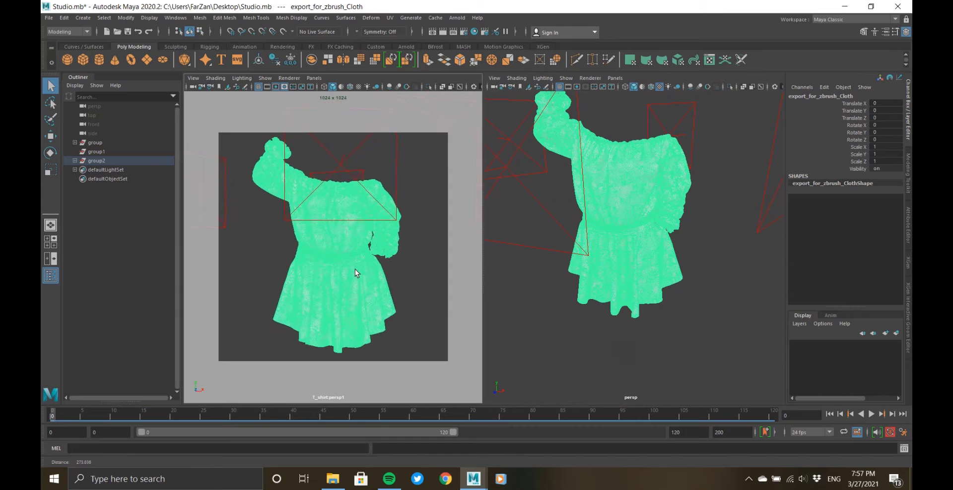
# - Select the area light above the dress and display its Arnold Area Light attributes
pyautogui.click(414, 291)
pyautogui.keyDown('alt'); pyautogui.moveTo(623, 259); pyautogui.dragTo(597, 261, button='right'); pyautogui.keyUp('alt')
pyautogui.keyDown('alt'); pyautogui.moveTo(597, 261); pyautogui.dragTo(647, 270); pyautogui.keyUp('alt')
pyautogui.click(645, 222)
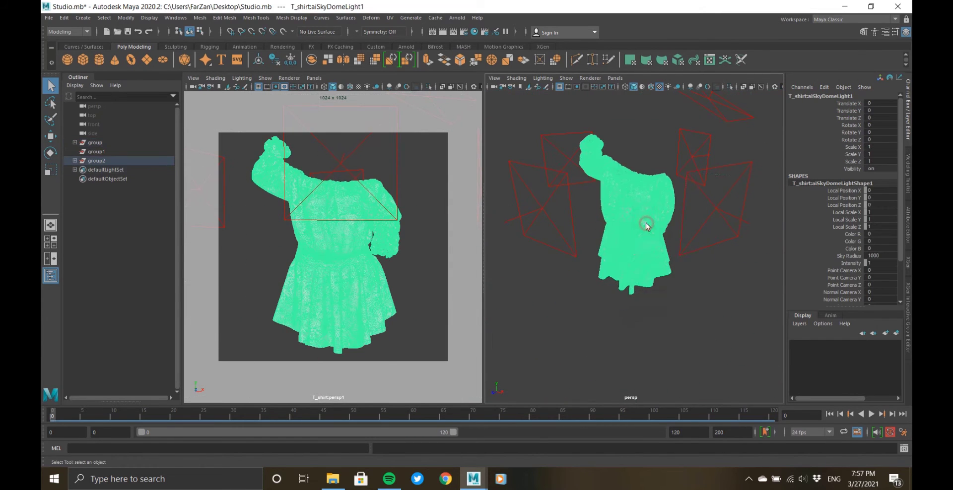
pyautogui.keyDown('alt'); pyautogui.moveTo(668, 238); pyautogui.dragTo(658, 256); pyautogui.keyUp('alt')
pyautogui.keyDown('alt'); pyautogui.moveTo(657, 255); pyautogui.dragTo(645, 232, button='right'); pyautogui.keyUp('alt')
pyautogui.click(667, 180)
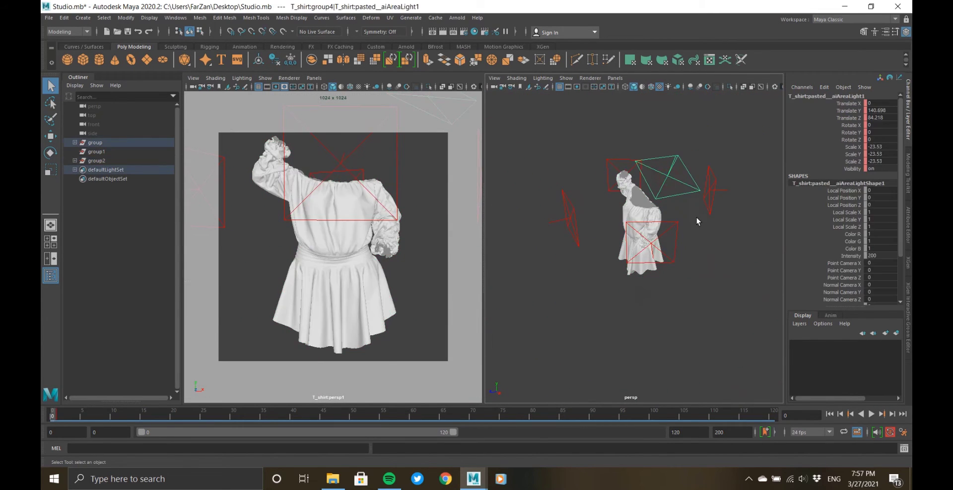
pyautogui.click(907, 233)
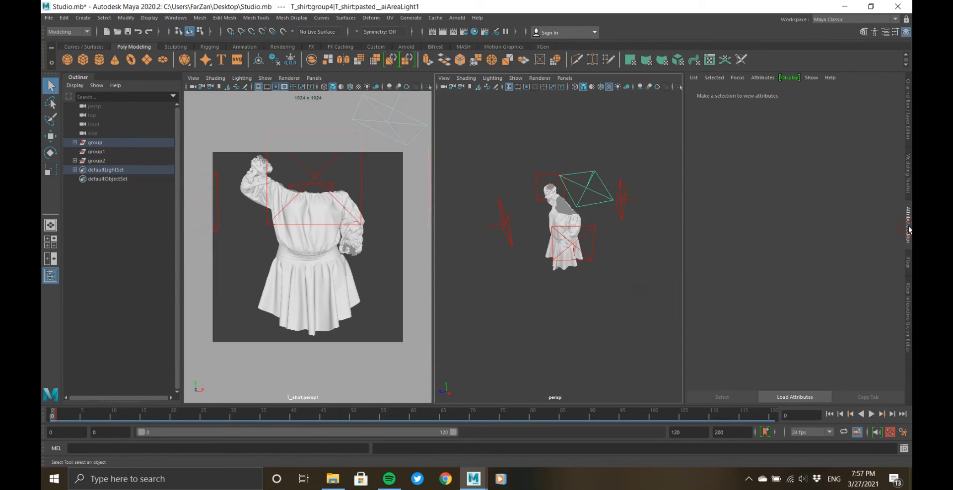
pyautogui.click(910, 106)
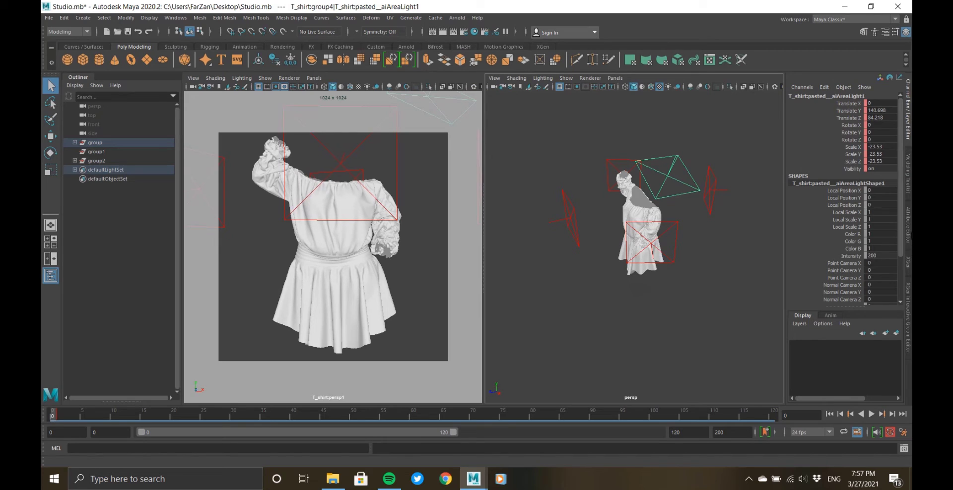
pyautogui.click(907, 226)
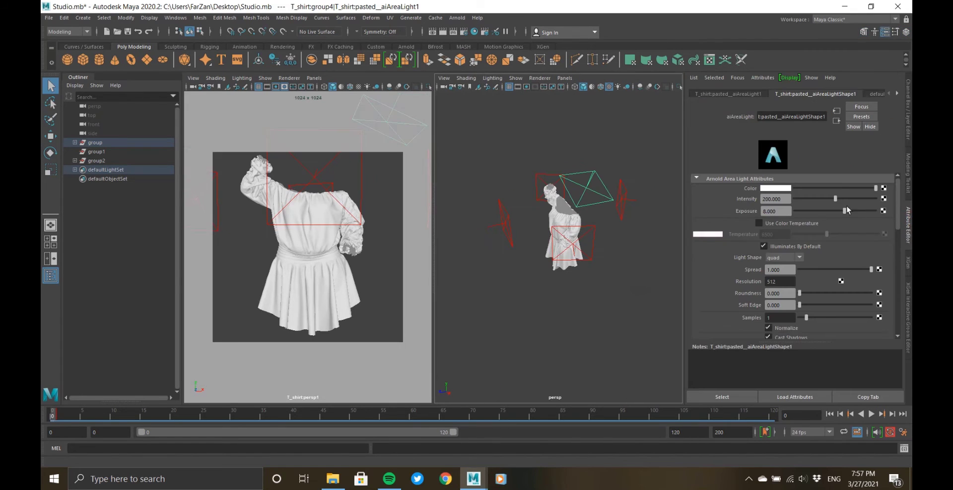
# - Inspect the area light in front of the dress and its intensity and exposure settings
pyautogui.click(591, 249)
pyautogui.keyDown('alt'); pyautogui.moveTo(591, 249); pyautogui.dragTo(620, 237); pyautogui.keyUp('alt')
pyautogui.click(521, 193)
pyautogui.click(518, 238)
pyautogui.keyDown('alt'); pyautogui.moveTo(467, 241); pyautogui.dragTo(495, 231); pyautogui.keyUp('alt')
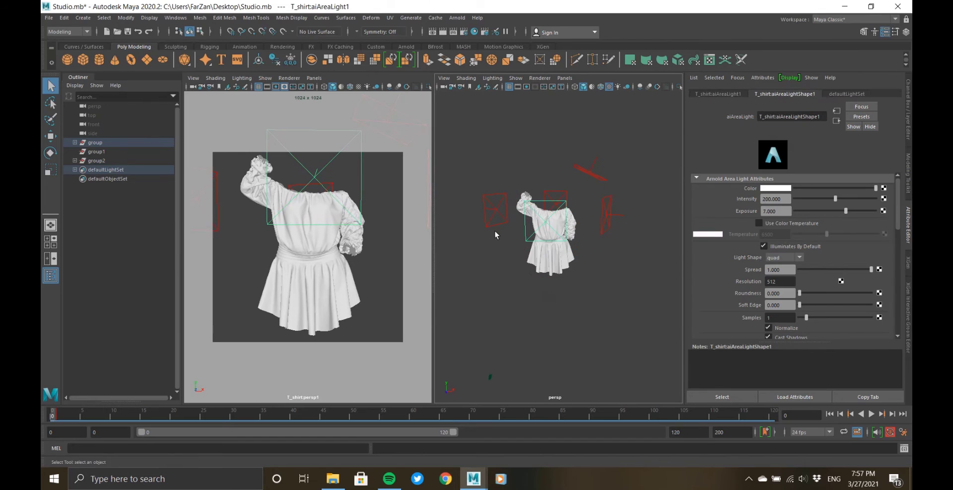
# - Start a render in Arnold RenderView and assign a new Blinn material to the dress
pyautogui.click(457, 17)
pyautogui.click(481, 39)
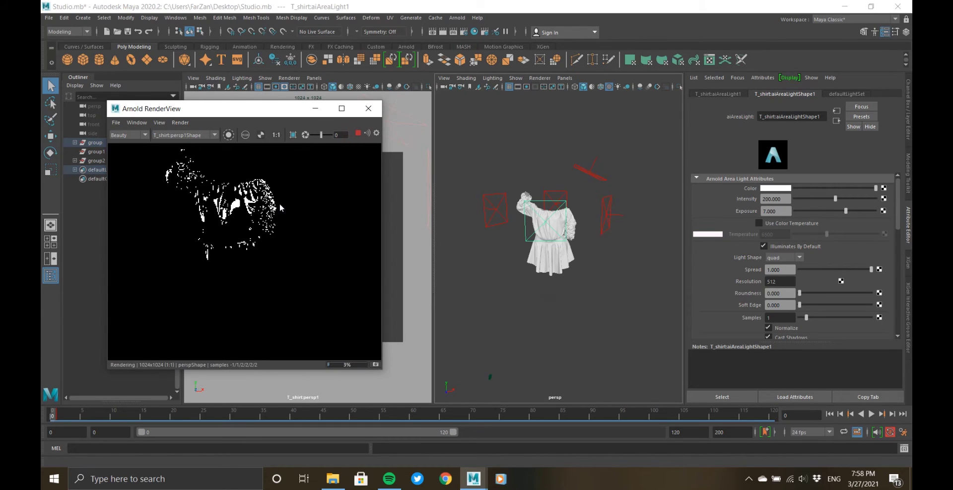
pyautogui.click(558, 257)
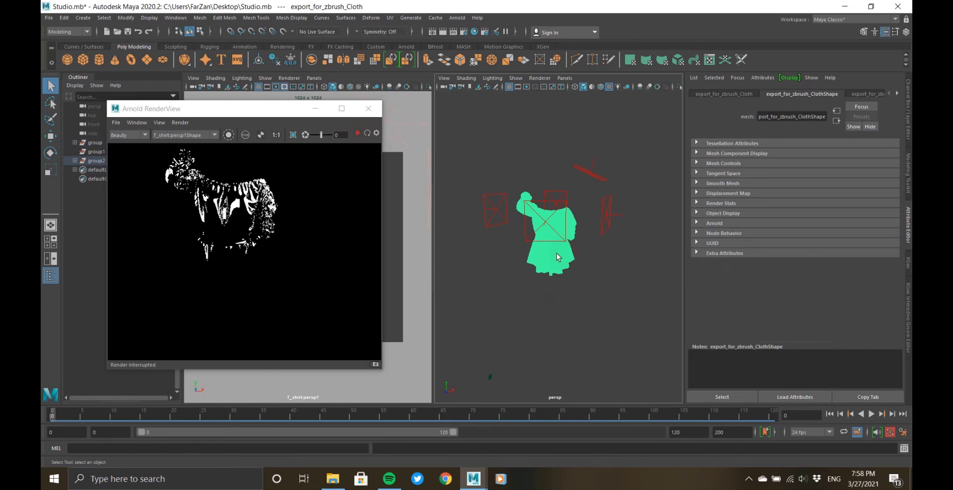
pyautogui.moveTo(557, 231); pyautogui.dragTo(560, 268, button='right')
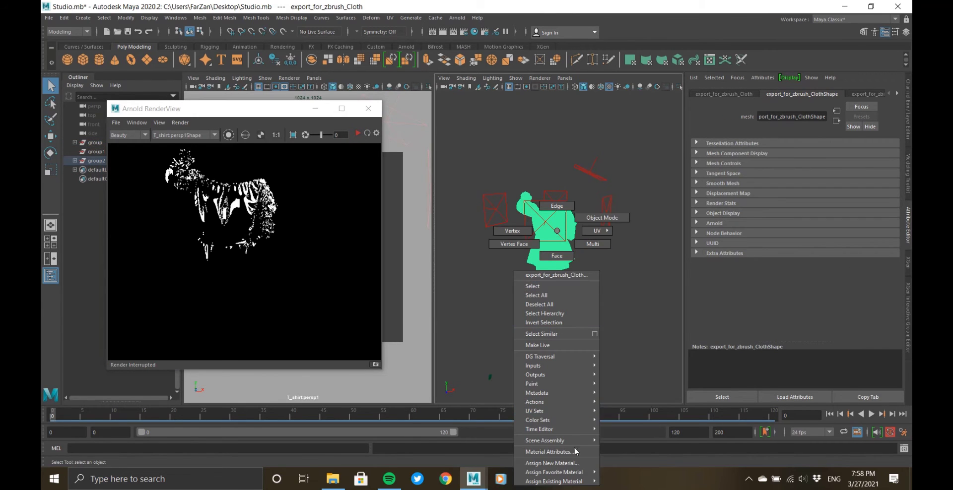
pyautogui.moveTo(575, 452); pyautogui.dragTo(638, 414, button='right')
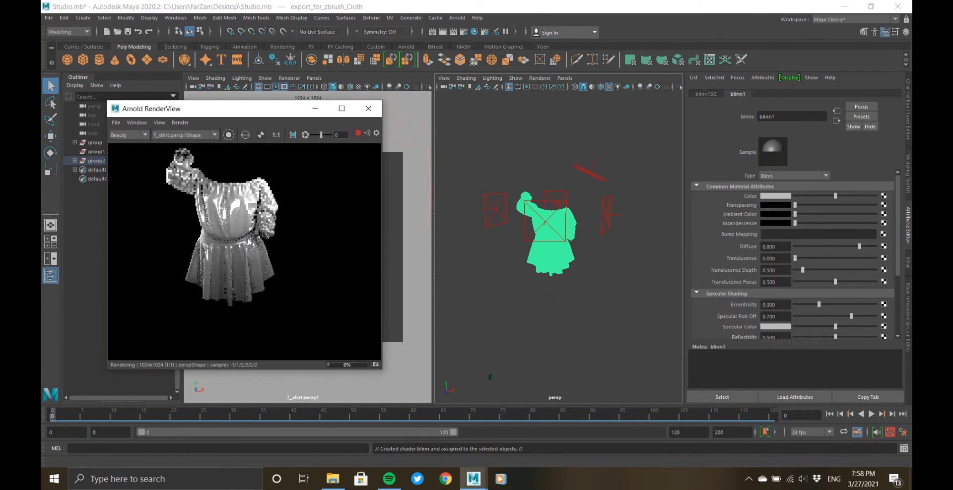
pyautogui.scroll(3, 217, 201)
pyautogui.scroll(-3, 201, 172)
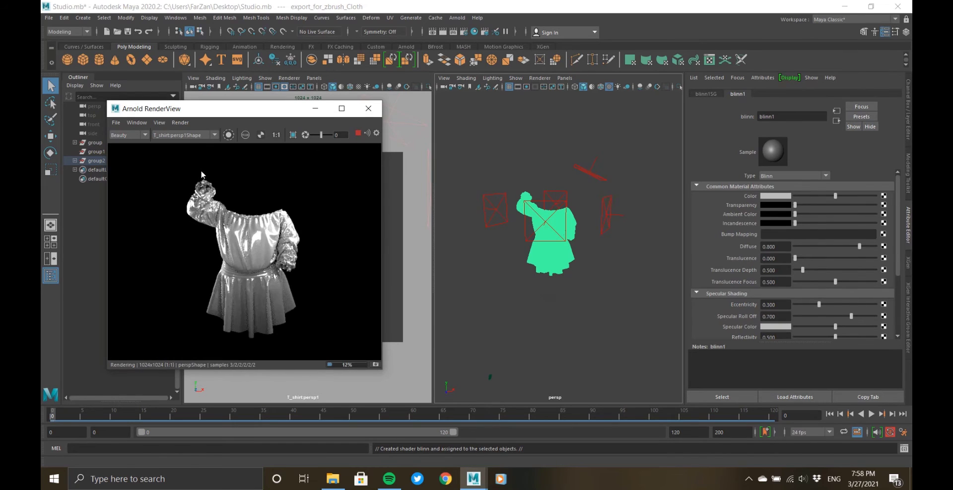
# - Set the render camera to T_shirt:persp1Shape and check the rendered dress around the waist and sleeve
pyautogui.moveTo(253, 110); pyautogui.dragTo(621, 118)
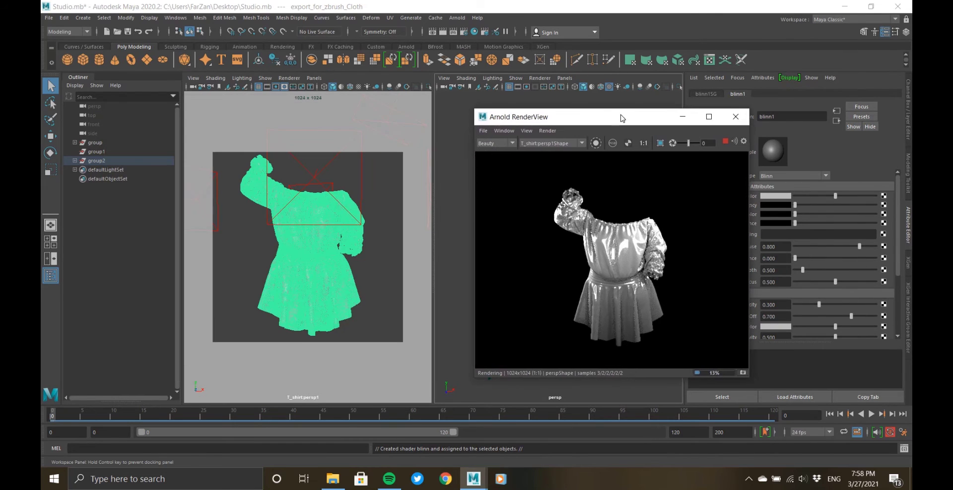
pyautogui.click(541, 144)
pyautogui.click(542, 159)
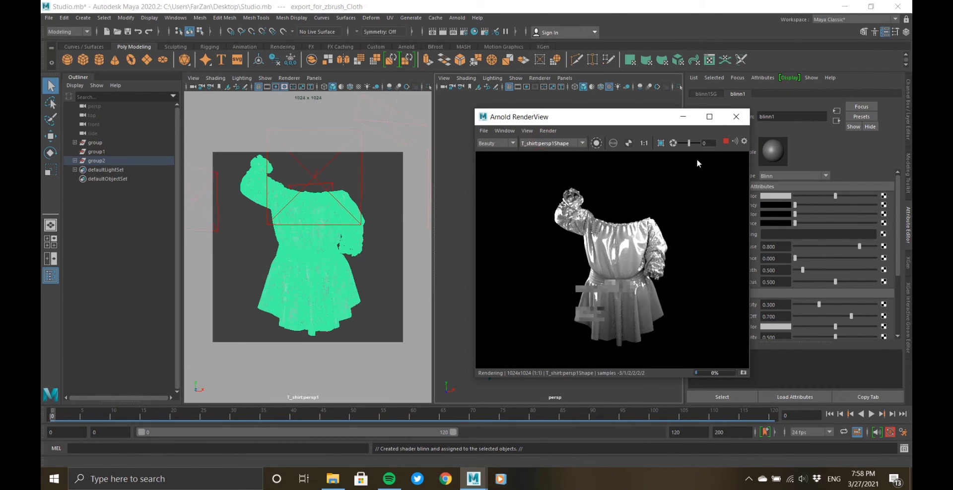
pyautogui.scroll(-2, 608, 263)
pyautogui.scroll(3, 599, 270)
pyautogui.scroll(-2, 599, 270)
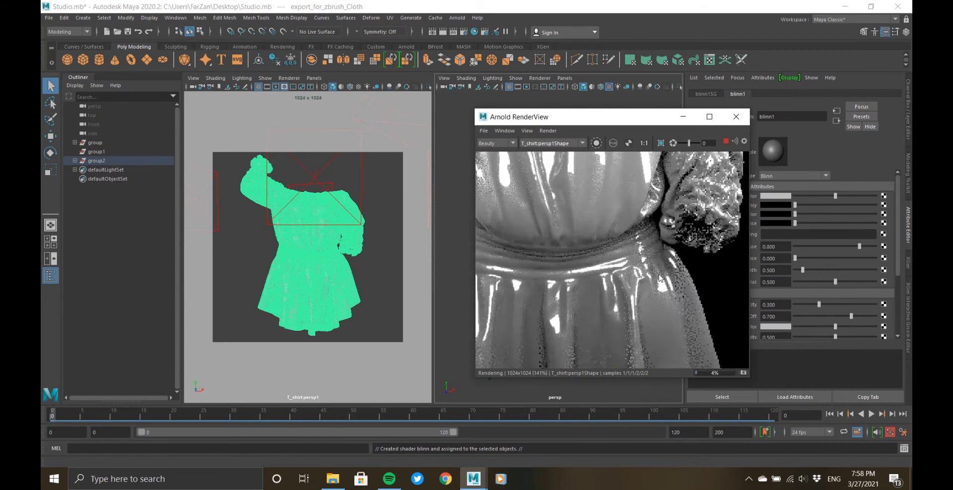
pyautogui.scroll(3, 645, 263)
pyautogui.scroll(-4, 683, 255)
# - Compare the dress render through the perspShape camera with the T_shirt:persp1Shape camera
pyautogui.click(552, 143)
pyautogui.click(542, 151)
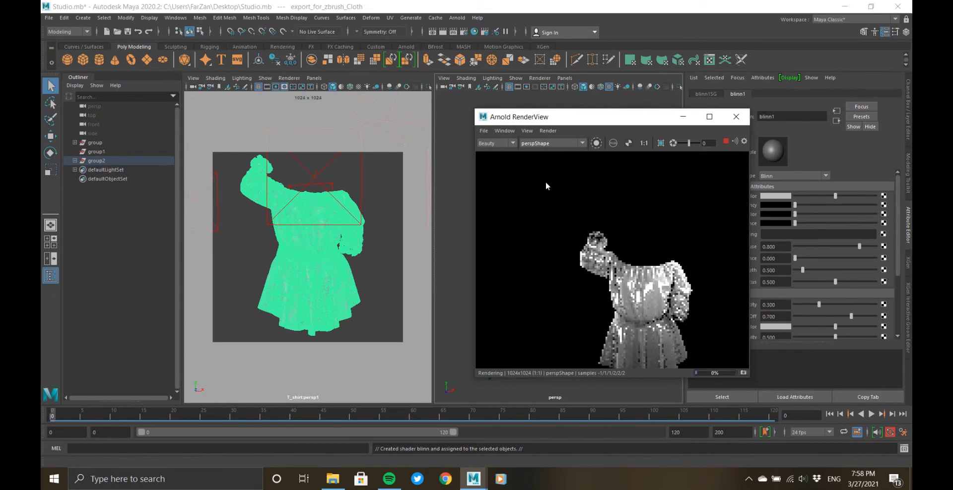
pyautogui.scroll(2, 547, 184)
pyautogui.scroll(-2, 529, 264)
pyautogui.scroll(1, 575, 206)
pyautogui.scroll(2, 574, 206)
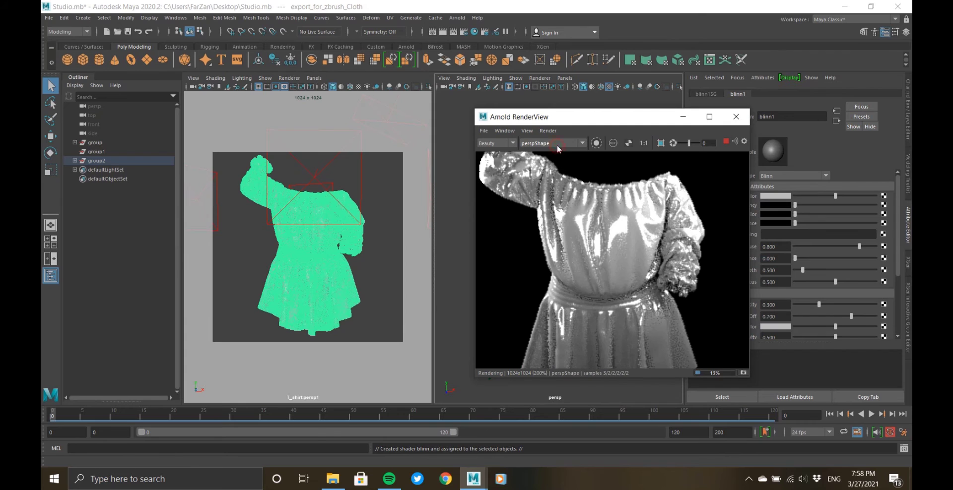
pyautogui.click(544, 157)
pyautogui.scroll(-4, 615, 198)
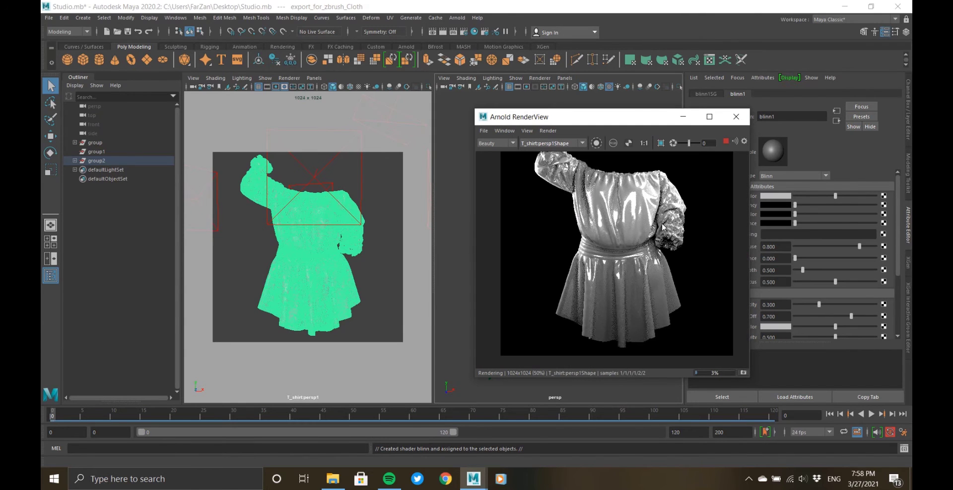
# - Examine the rendered Blinn dress in the maximized Arnold RenderView, then restore and minimize the window
pyautogui.click(710, 117)
pyautogui.scroll(2, 492, 166)
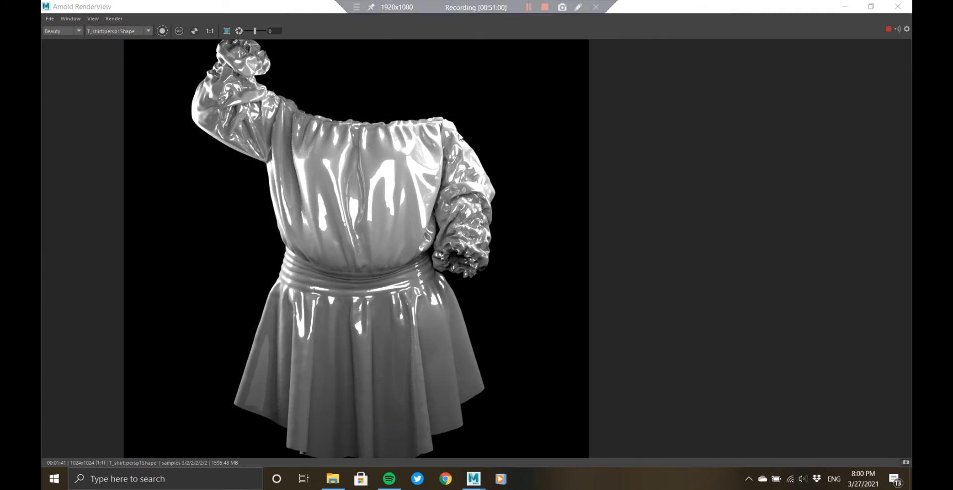
pyautogui.scroll(2, 357, 248)
pyautogui.scroll(-2, 357, 248)
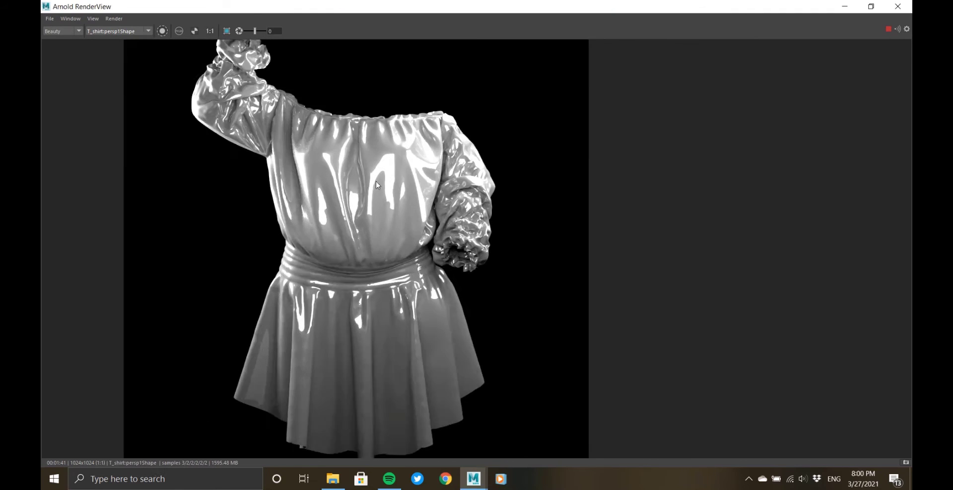
pyautogui.scroll(1, 358, 248)
pyautogui.click(870, 6)
pyautogui.click(683, 117)
# - Open the Hypershade, then select the BaseColor, Height, Normal and Roughness EXR files in the Shiring shirt Textures folder
pyautogui.click(474, 31)
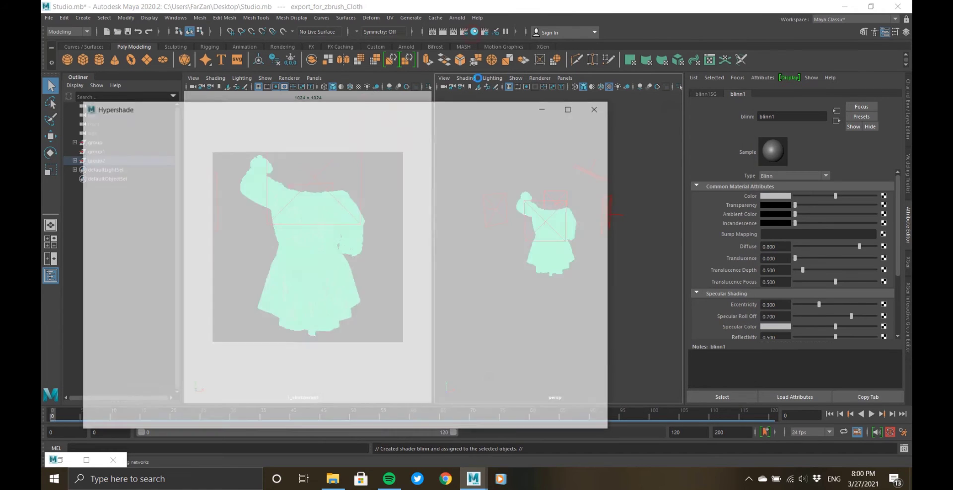
pyautogui.click(339, 480)
pyautogui.doubleClick(334, 182)
pyautogui.click(353, 172)
pyautogui.keyDown('ctrl'); pyautogui.click(409, 150); pyautogui.keyUp('ctrl')
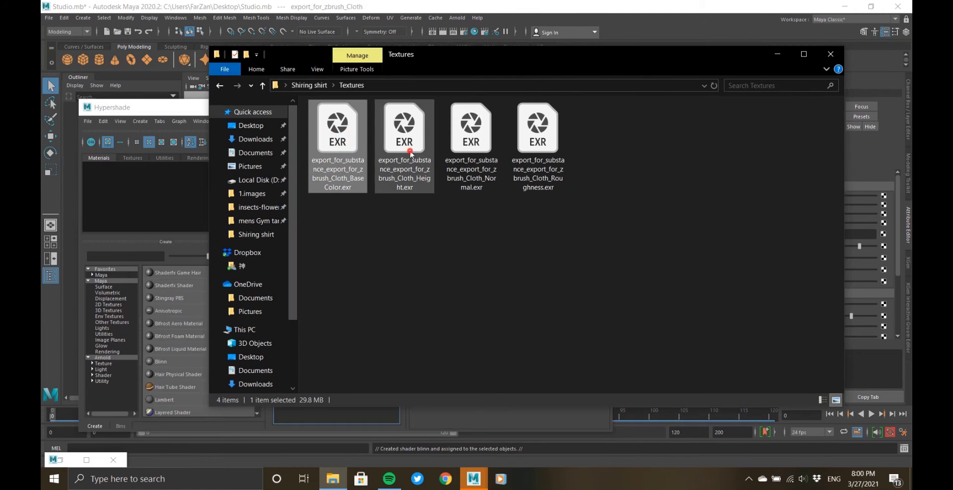
pyautogui.keyDown('ctrl'); pyautogui.click(473, 149); pyautogui.keyUp('ctrl')
pyautogui.keyDown('ctrl'); pyautogui.click(539, 148); pyautogui.keyUp('ctrl')
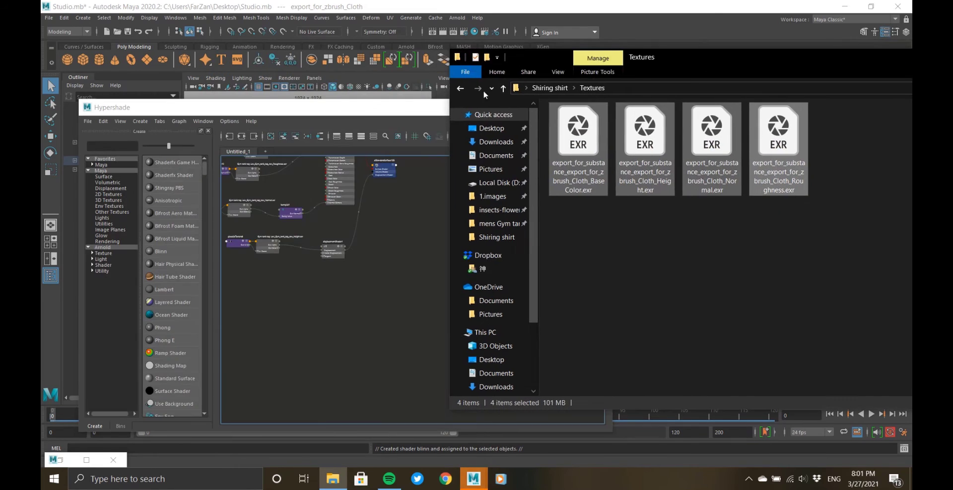
# - Delete the existing shader node network from the Hypershade graph
pyautogui.click(373, 260)
pyautogui.scroll(-5, 372, 259)
pyautogui.moveTo(413, 304); pyautogui.dragTo(290, 219)
pyautogui.press('Delete')
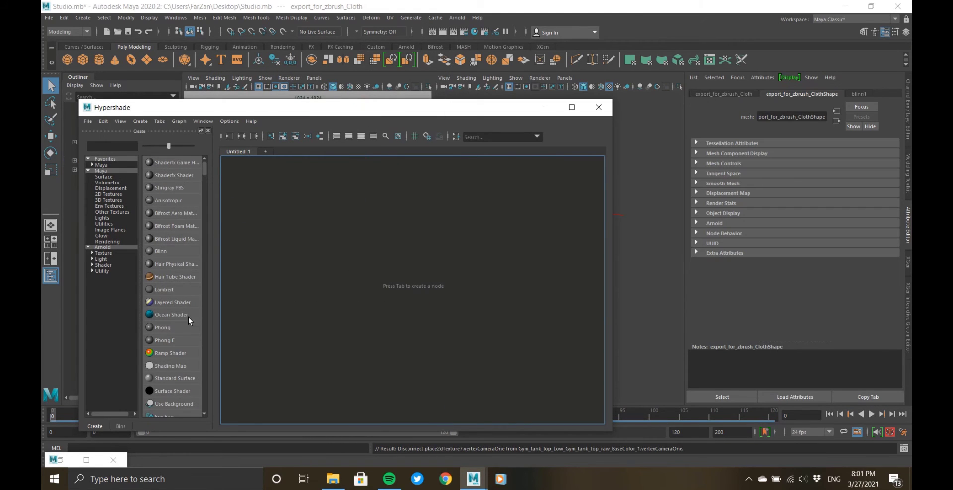
# - List the Arnold nodes in the Hypershade and stop the running Arnold render
pyautogui.click(102, 247)
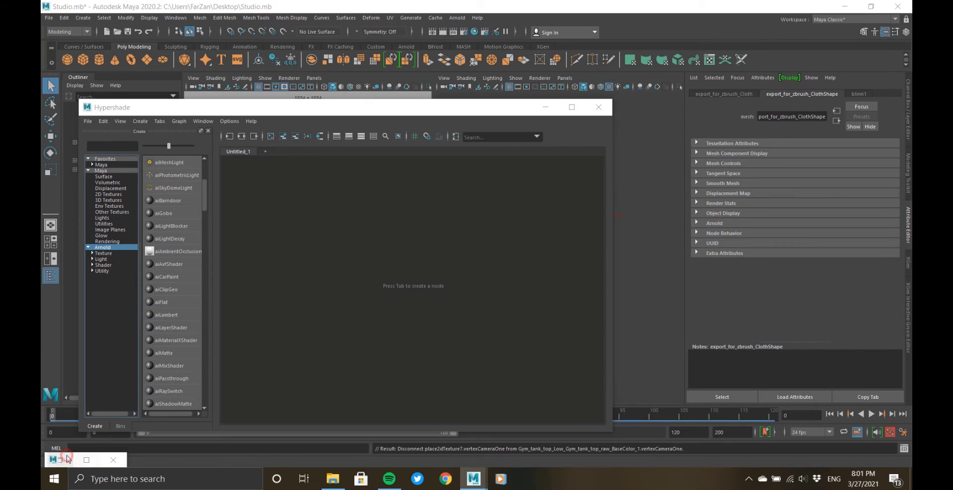
pyautogui.click(67, 459)
pyautogui.click(726, 143)
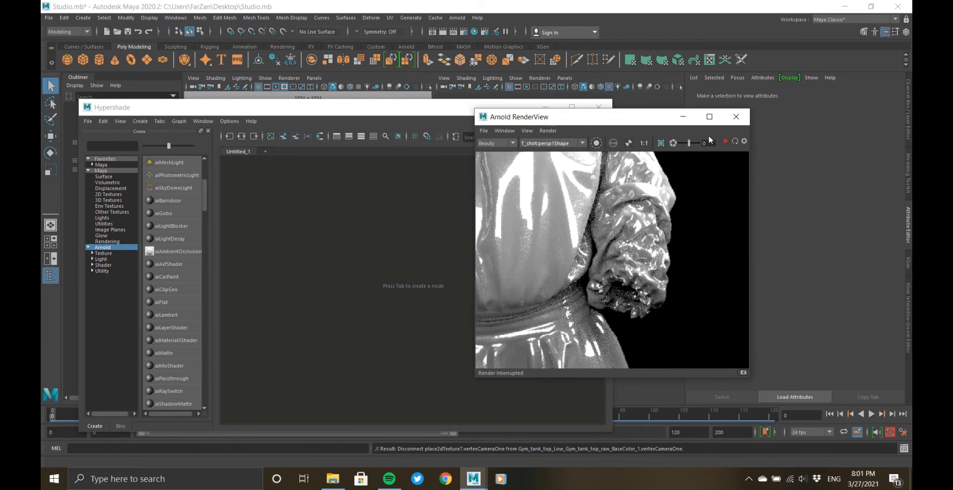
pyautogui.click(685, 117)
# - Bring the four dress texture EXR files into the empty Hypershade graph as file nodes
pyautogui.click(333, 479)
pyautogui.moveTo(576, 145); pyautogui.dragTo(308, 211)
pyautogui.click(304, 264)
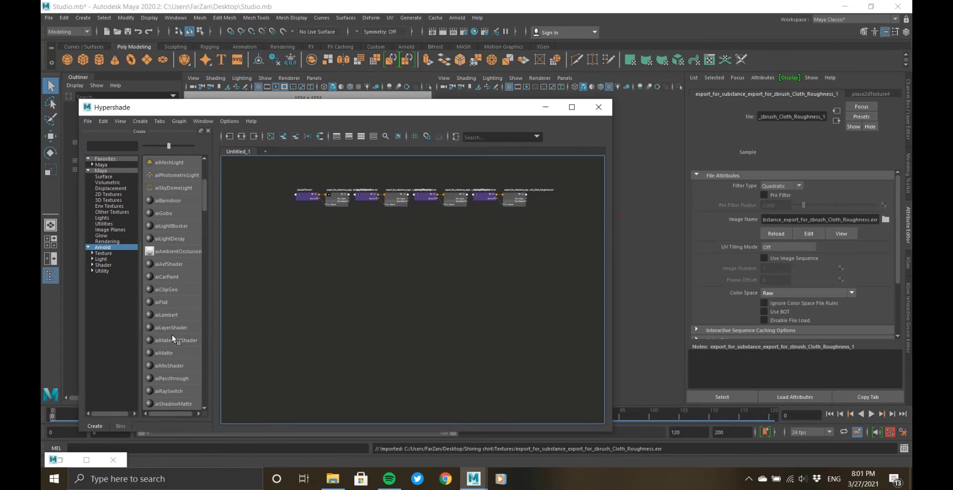
# - Create an aiStandardSurface material and place it below the texture nodes
pyautogui.click(108, 247)
pyautogui.click(189, 319)
pyautogui.moveTo(362, 226); pyautogui.dragTo(449, 313)
# - Place the BaseColor texture nodes beside the aiStandardSurface and connect Out Color to Base Color
pyautogui.scroll(2, 332, 214)
pyautogui.moveTo(359, 213); pyautogui.dragTo(296, 179)
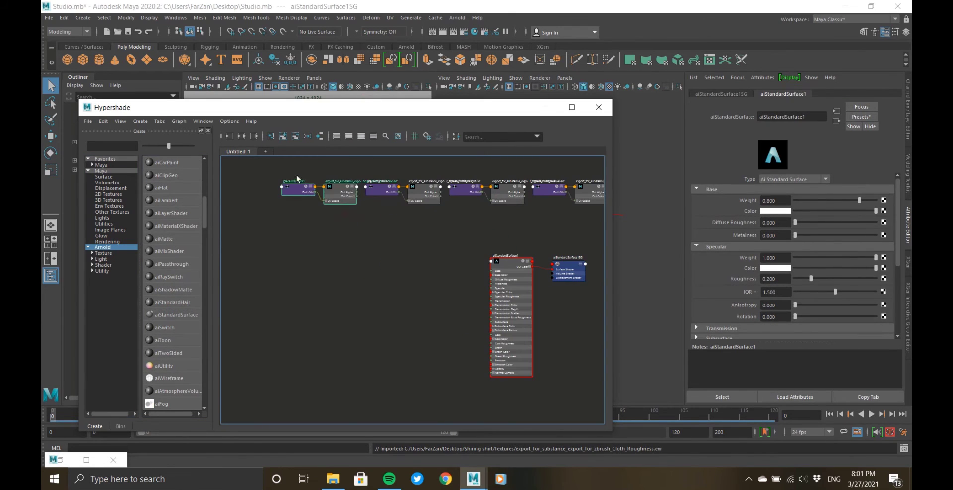
pyautogui.moveTo(345, 195); pyautogui.dragTo(419, 273)
pyautogui.scroll(7, 458, 285)
pyautogui.moveTo(583, 252); pyautogui.dragTo(589, 244)
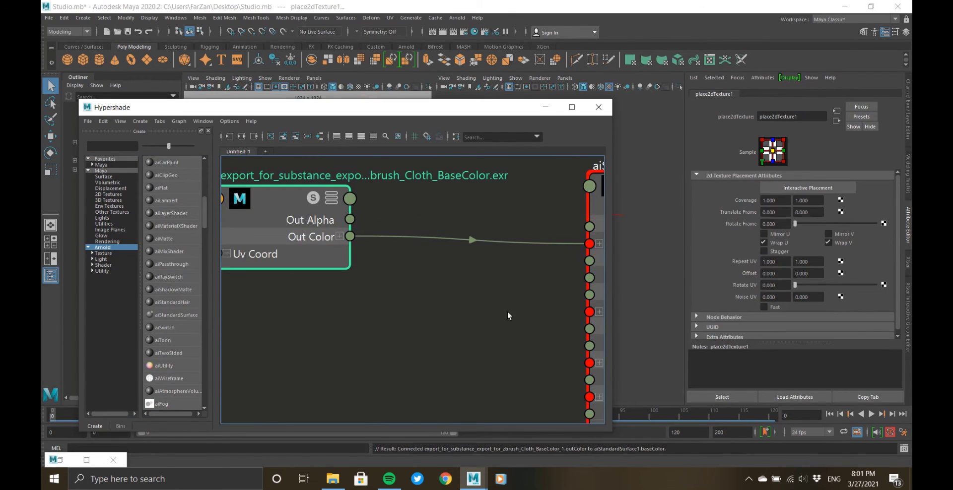
# - Arrange the Normal and Height texture nodes in separate rows beneath the BaseColor nodes
pyautogui.scroll(-10, 469, 278)
pyautogui.scroll(8, 479, 325)
pyautogui.moveTo(406, 322); pyautogui.dragTo(384, 430)
pyautogui.scroll(-3, 364, 338)
pyautogui.moveTo(365, 378); pyautogui.dragTo(368, 393)
pyautogui.moveTo(462, 220); pyautogui.dragTo(437, 183)
pyautogui.moveTo(460, 188); pyautogui.dragTo(356, 346)
# - Create a bump2d node linking the Normal texture's Out Alpha to Bump Value and Out Normal to the material's Normal Camera
pyautogui.scroll(6, 392, 360)
pyautogui.click(424, 330)
pyautogui.press('Tab')
pyautogui.write('2')
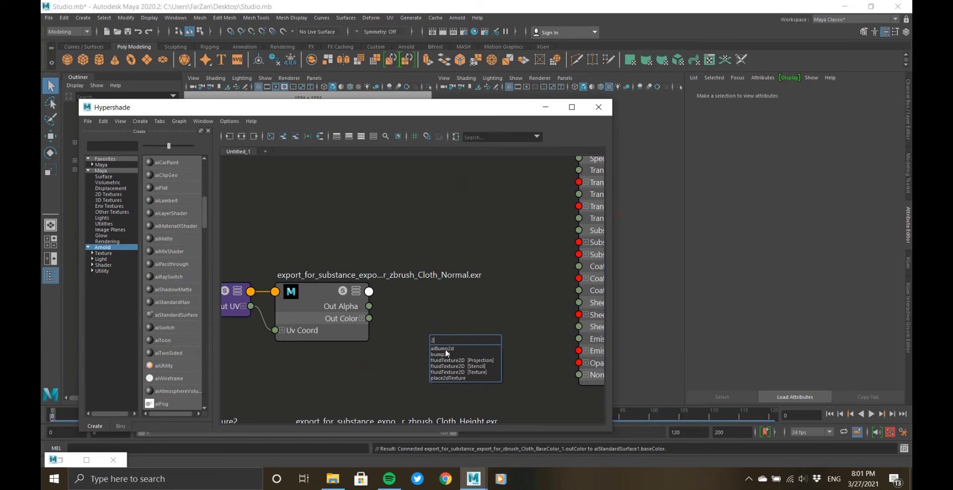
pyautogui.click(446, 354)
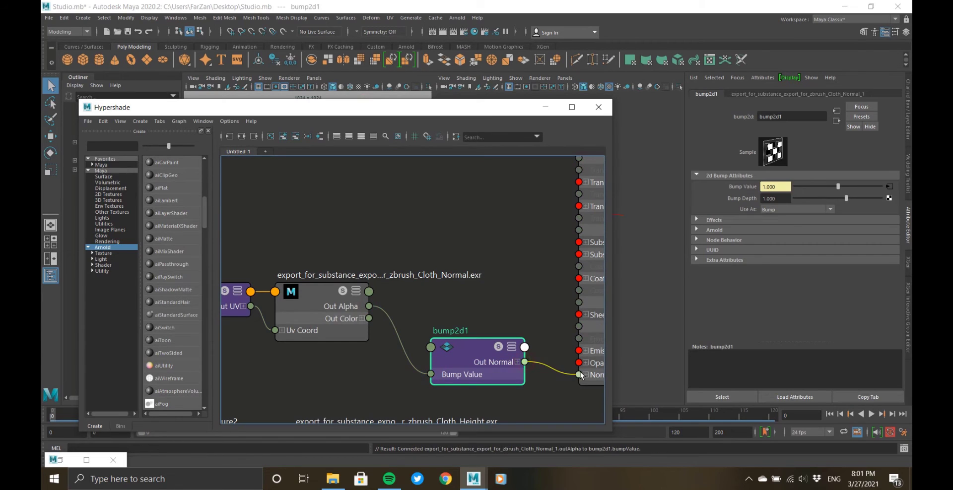
pyautogui.moveTo(581, 375); pyautogui.dragTo(579, 375)
# - Expand the Normal texture's Color Balance settings and place the Roughness texture nodes between the BaseColor and Normal rows
pyautogui.click(316, 296)
pyautogui.scroll(-2, 735, 274)
pyautogui.click(713, 285)
pyautogui.scroll(-2, 739, 294)
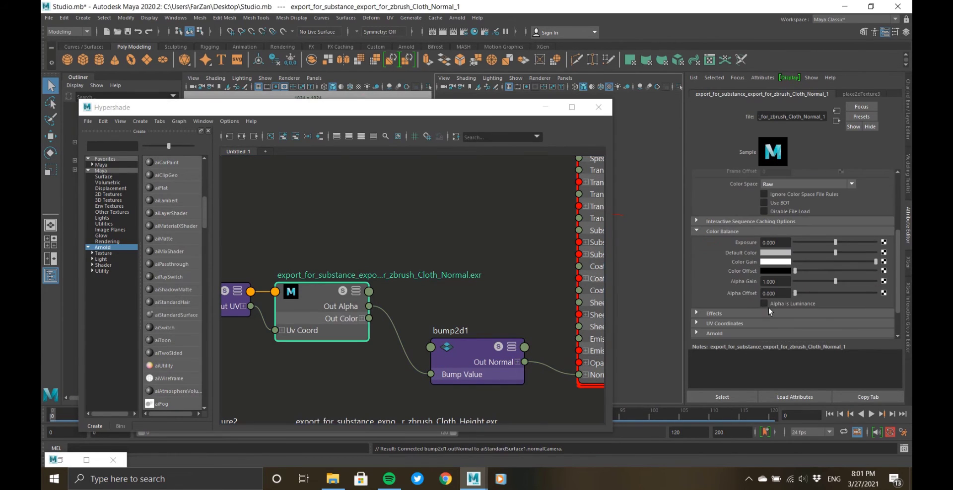
pyautogui.scroll(-6, 446, 283)
pyautogui.moveTo(588, 196); pyautogui.dragTo(501, 159)
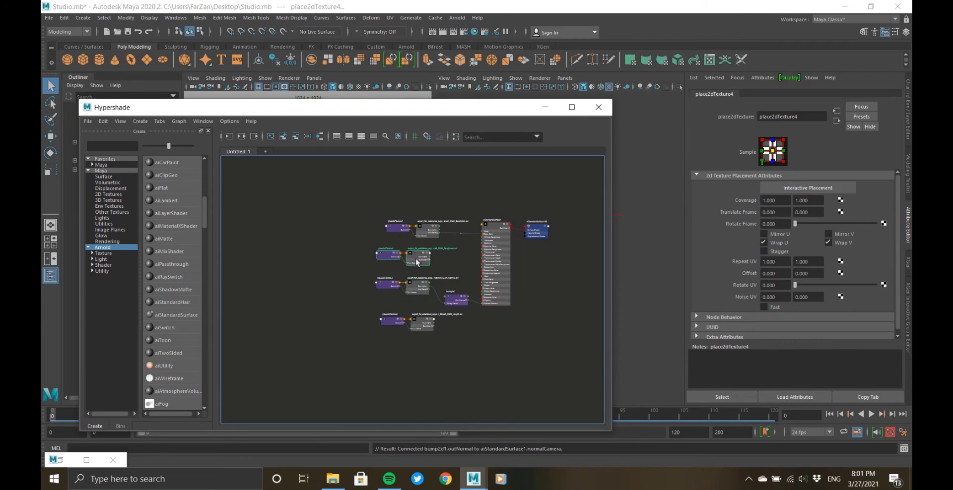
# - Enable Alpha Is Luminance on the Roughness and Height textures
pyautogui.scroll(6, 415, 258)
pyautogui.click(785, 304)
pyautogui.scroll(-5, 400, 346)
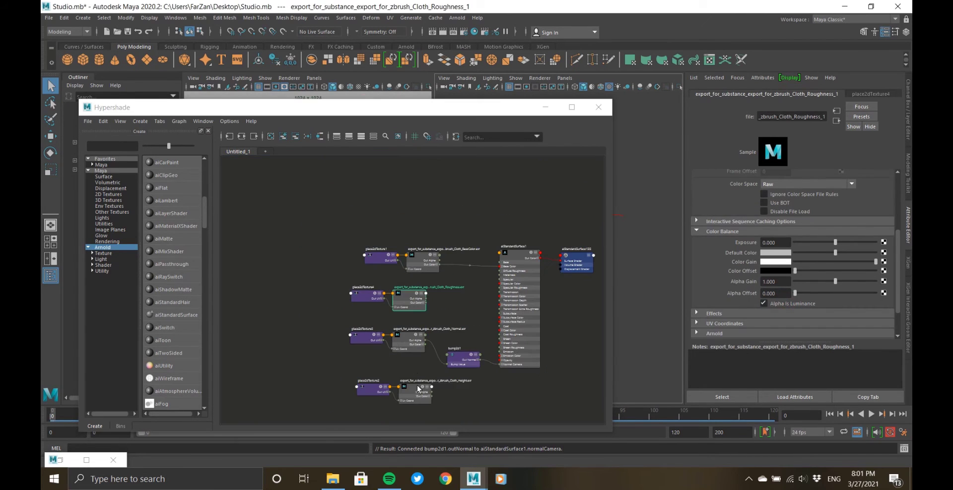
pyautogui.click(417, 389)
pyautogui.click(785, 303)
# - Connect the Roughness texture's Out Color R to the aiStandardSurface's Specular Roughness
pyautogui.scroll(8, 422, 326)
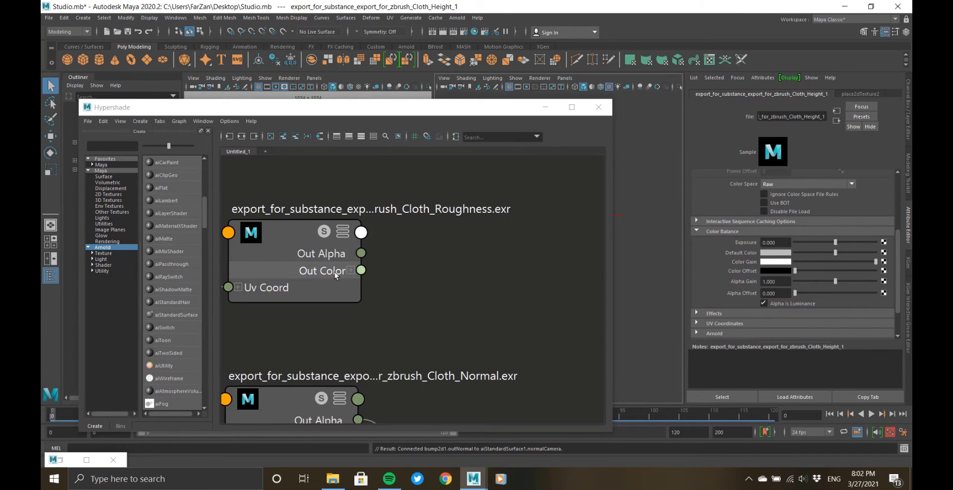
pyautogui.click(347, 272)
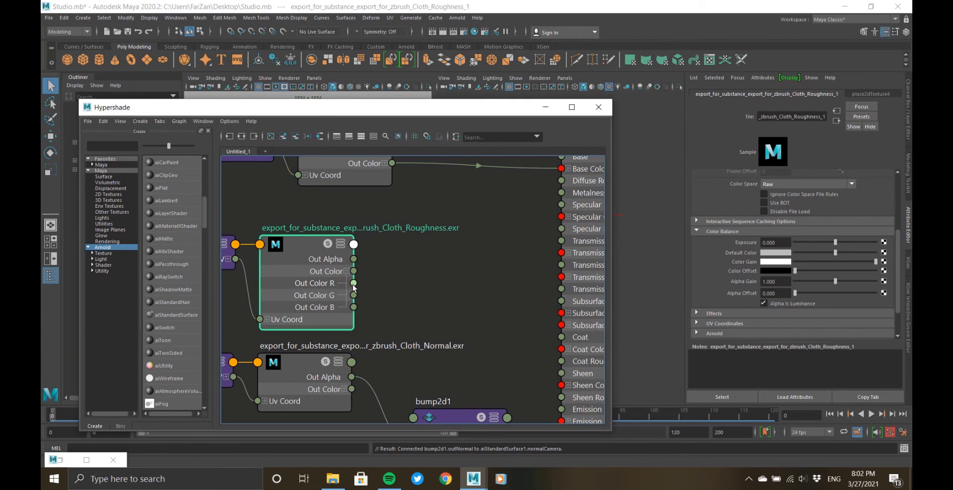
pyautogui.moveTo(563, 231); pyautogui.dragTo(562, 230)
pyautogui.keyDown('alt'); pyautogui.moveTo(401, 287); pyautogui.dragTo(320, 287, button='middle'); pyautogui.keyUp('alt')
pyautogui.moveTo(502, 302)
pyautogui.mouseDown()
pyautogui.moveTo(491, 303)
pyautogui.moveTo(499, 303)
pyautogui.mouseUp()
pyautogui.scroll(-8, 443, 281)
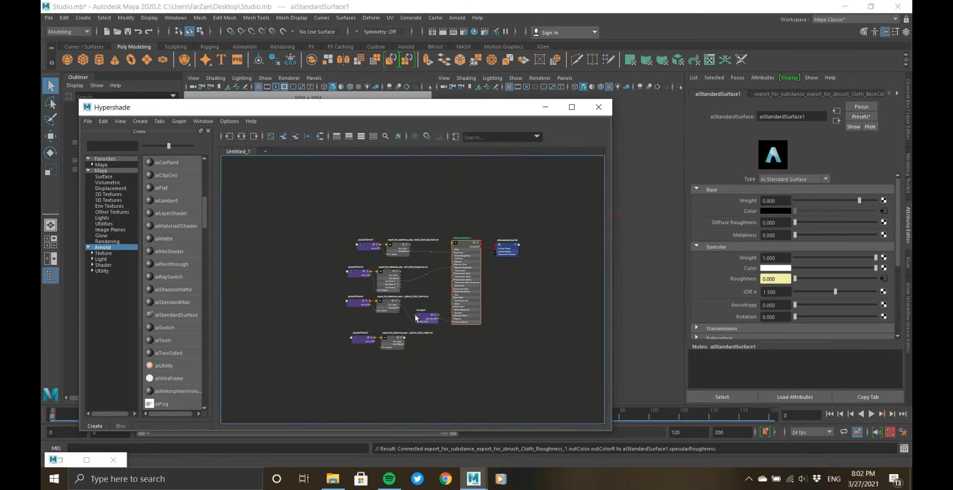
# - Set the bump2d node's Use As option to Tangent Space Normals
pyautogui.scroll(4, 417, 317)
pyautogui.click(446, 318)
pyautogui.click(793, 210)
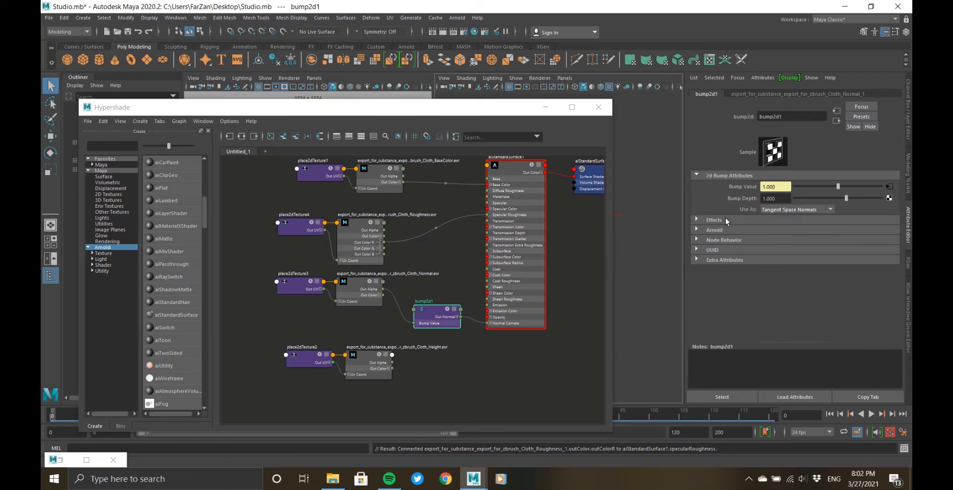
# - Move the Hypershade off the dress, select the dress mesh and assign the aiStandardSurface material to it
pyautogui.click(511, 168)
pyautogui.moveTo(457, 108); pyautogui.dragTo(472, 251)
pyautogui.click(323, 230)
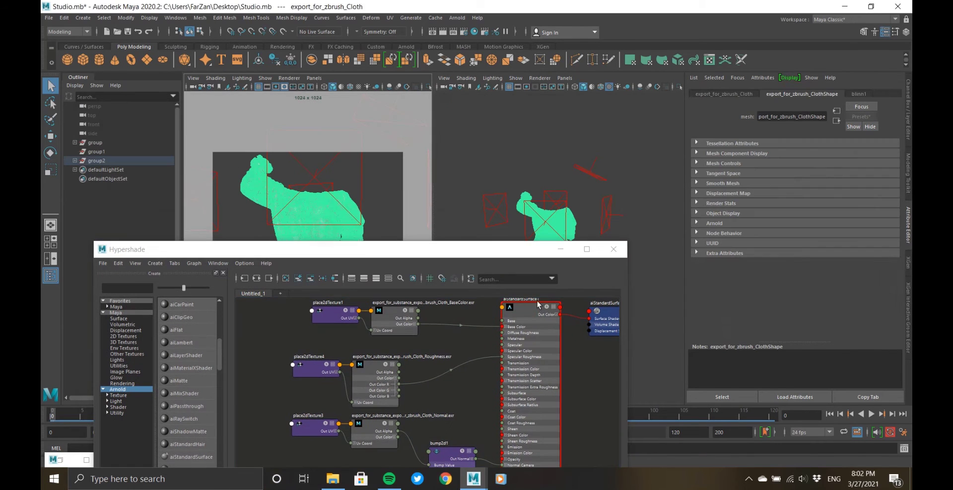
pyautogui.scroll(4, 550, 310)
pyautogui.rightClick(514, 308)
# - Examine the butterfly and floral print and the sash on the textured dress in the perspective viewport, then restore the Hypershade
pyautogui.click(560, 250)
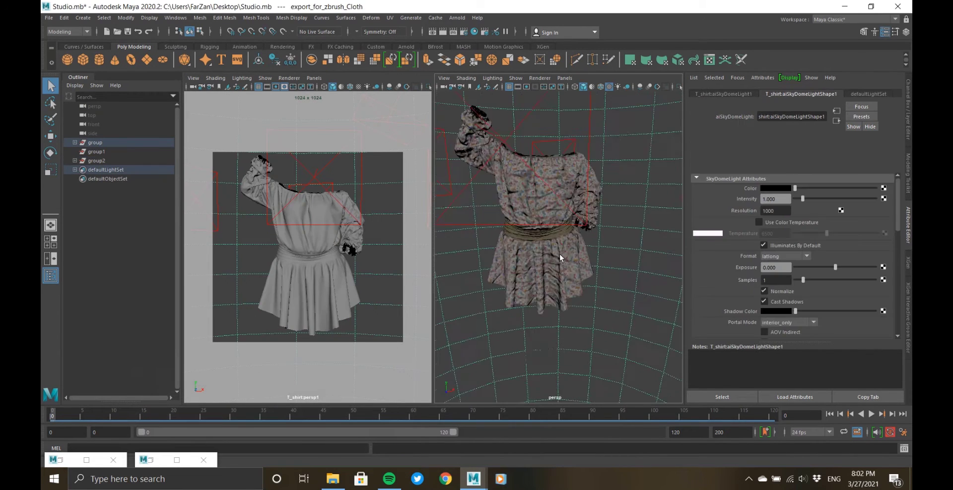
pyautogui.scroll(5, 557, 258)
pyautogui.keyDown('alt'); pyautogui.moveTo(586, 286); pyautogui.dragTo(546, 230); pyautogui.keyUp('alt')
pyautogui.keyDown('alt'); pyautogui.moveTo(546, 229); pyautogui.dragTo(576, 295, button='middle'); pyautogui.keyUp('alt')
pyautogui.scroll(8, 528, 219)
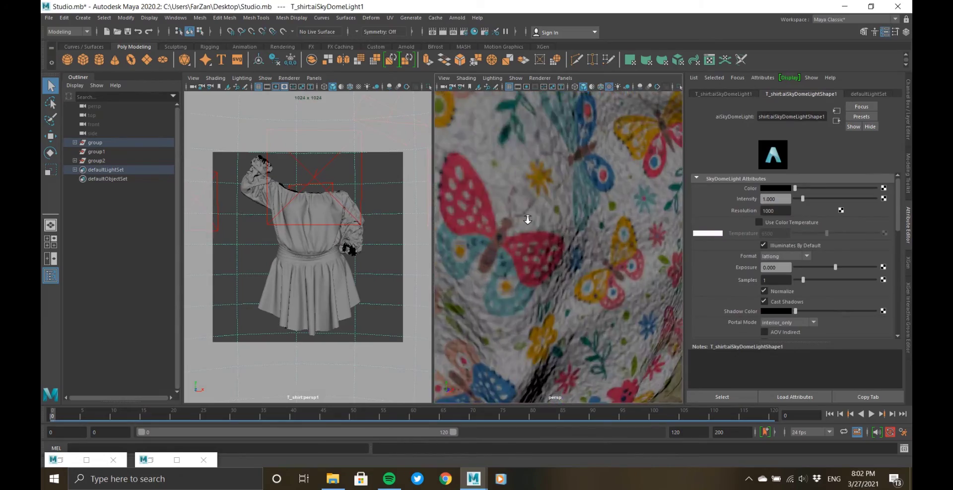
pyautogui.scroll(-8, 591, 261)
pyautogui.scroll(5, 542, 242)
pyautogui.scroll(-5, 542, 243)
pyautogui.keyDown('alt'); pyautogui.moveTo(543, 243); pyautogui.dragTo(619, 271); pyautogui.keyUp('alt')
pyautogui.scroll(4, 543, 236)
pyautogui.scroll(3, 619, 271)
pyautogui.scroll(-8, 615, 263)
pyautogui.scroll(3, 575, 269)
pyautogui.keyDown('alt'); pyautogui.moveTo(584, 205); pyautogui.dragTo(561, 290); pyautogui.keyUp('alt')
pyautogui.scroll(-5, 555, 261)
pyautogui.scroll(6, 530, 263)
pyautogui.scroll(-8, 529, 264)
pyautogui.keyDown('alt'); pyautogui.moveTo(561, 291); pyautogui.dragTo(550, 223, button='middle'); pyautogui.keyUp('alt')
pyautogui.click(152, 459)
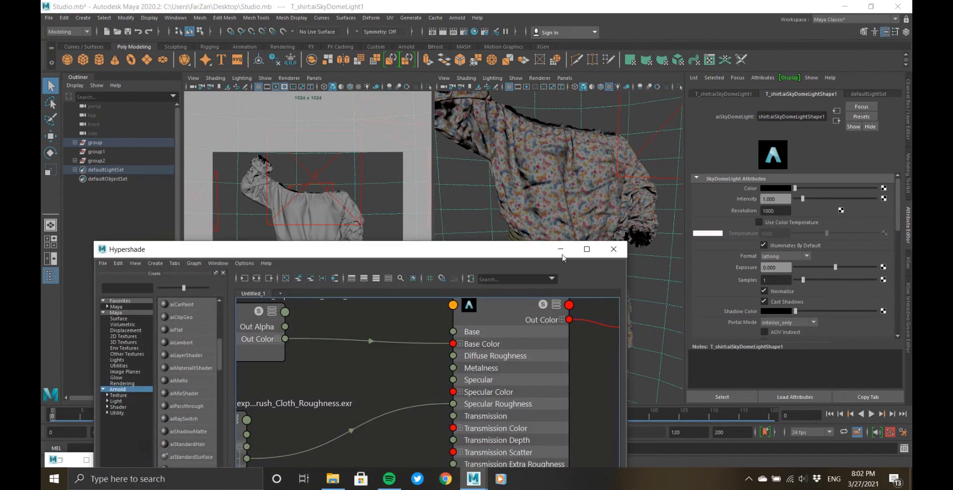
# - Swap the Hypershade for the Arnold RenderView and inspect the rendered skirt, sash, bodice and raised sleeve up close
pyautogui.click(562, 253)
pyautogui.click(61, 463)
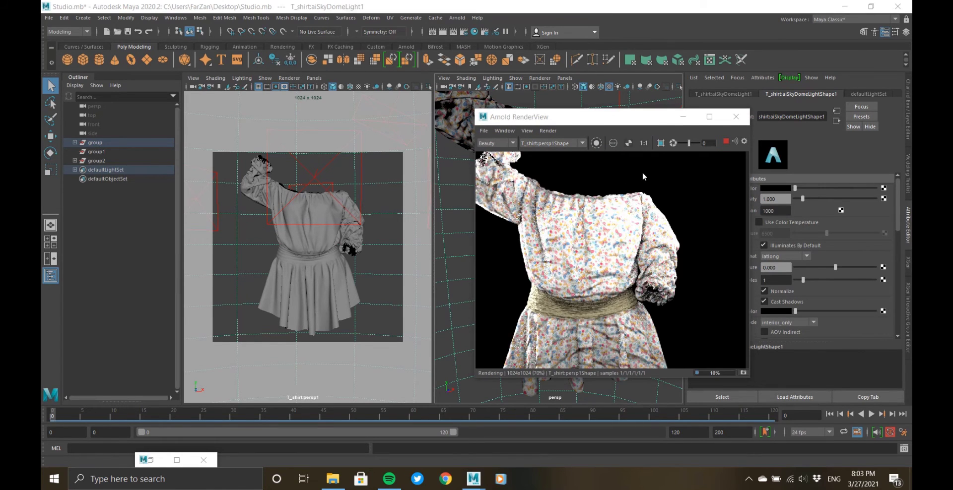
pyautogui.scroll(5, 663, 223)
pyautogui.scroll(-4, 664, 224)
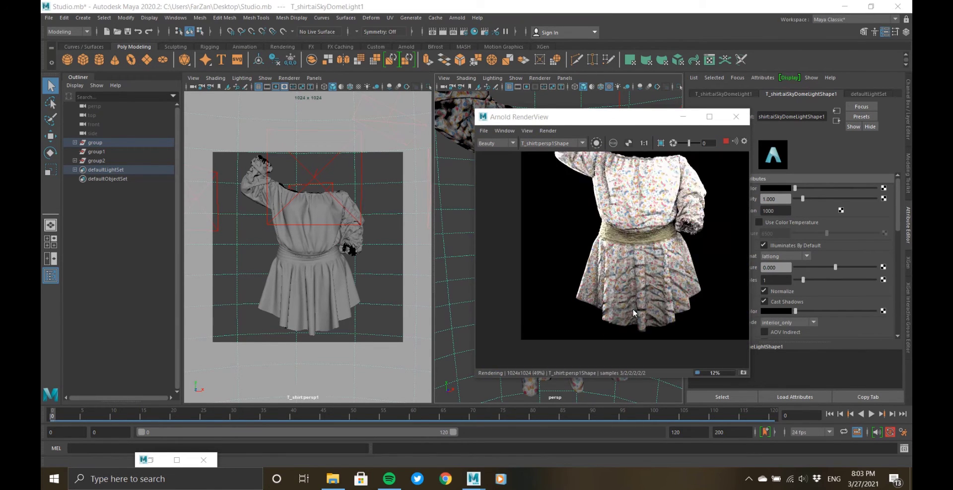
pyautogui.scroll(6, 633, 313)
pyautogui.scroll(-4, 631, 305)
pyautogui.scroll(3, 690, 257)
pyautogui.scroll(-4, 678, 323)
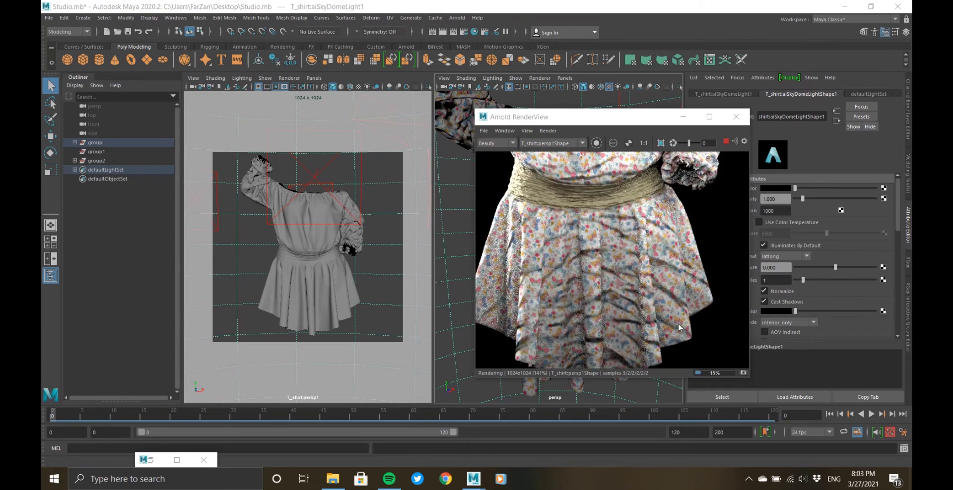
pyautogui.scroll(3, 596, 238)
pyautogui.scroll(-4, 546, 200)
pyautogui.scroll(2, 546, 201)
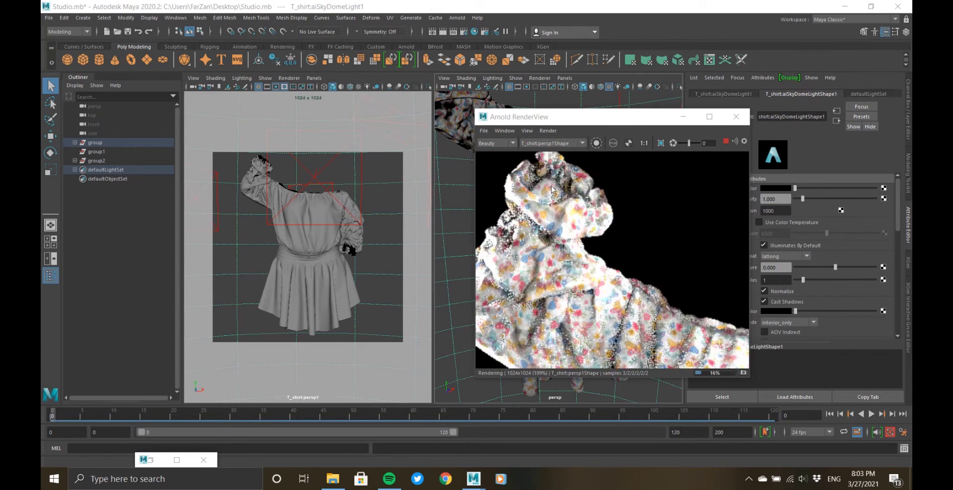
# - Select the dress mesh, move it upward among the area lights and render it again
pyautogui.click(299, 251)
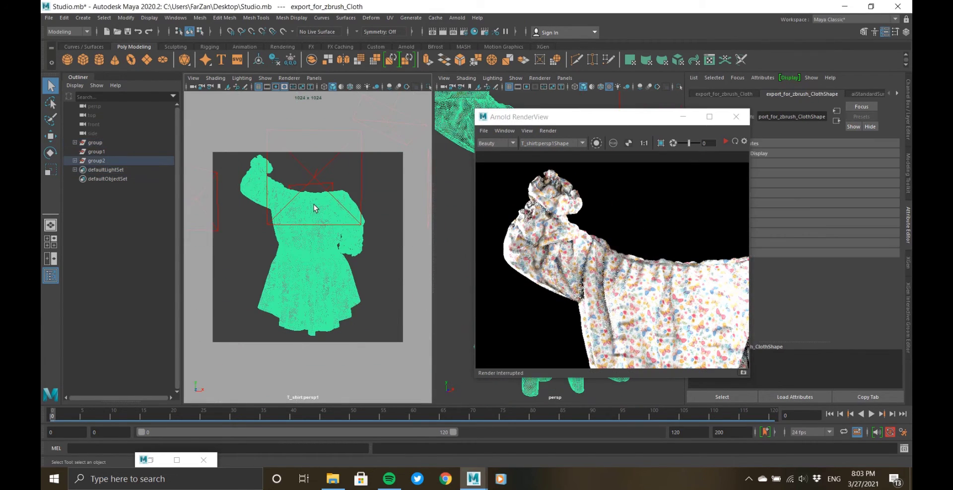
pyautogui.press('w')
pyautogui.moveTo(303, 201); pyautogui.dragTo(340, 244)
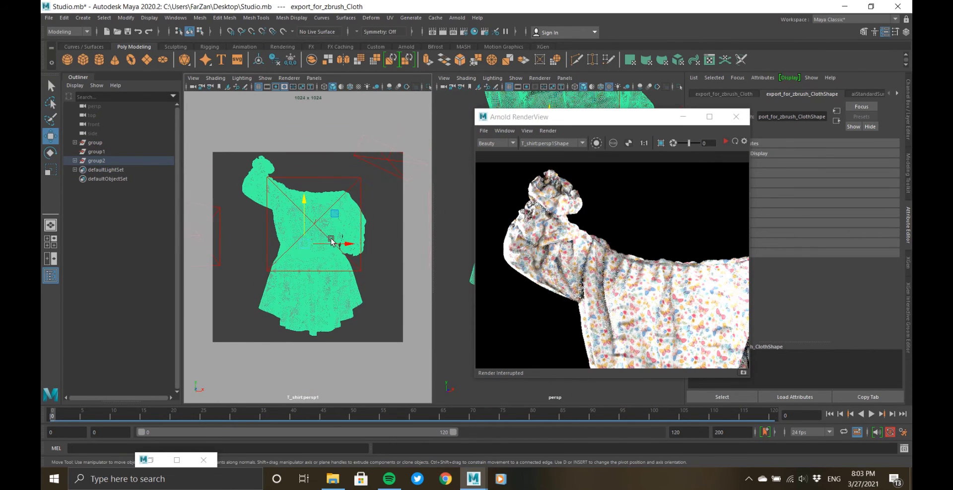
pyautogui.scroll(-3, 575, 241)
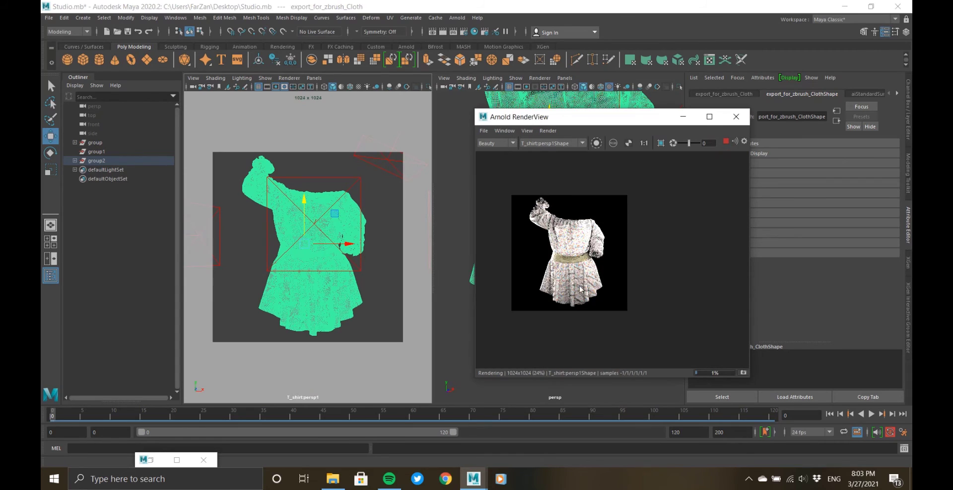
# - Inspect the new render of the dress, checking the floral print on the bodice and the lowered sleeve
pyautogui.scroll(6, 590, 298)
pyautogui.scroll(-4, 591, 318)
pyautogui.scroll(5, 617, 169)
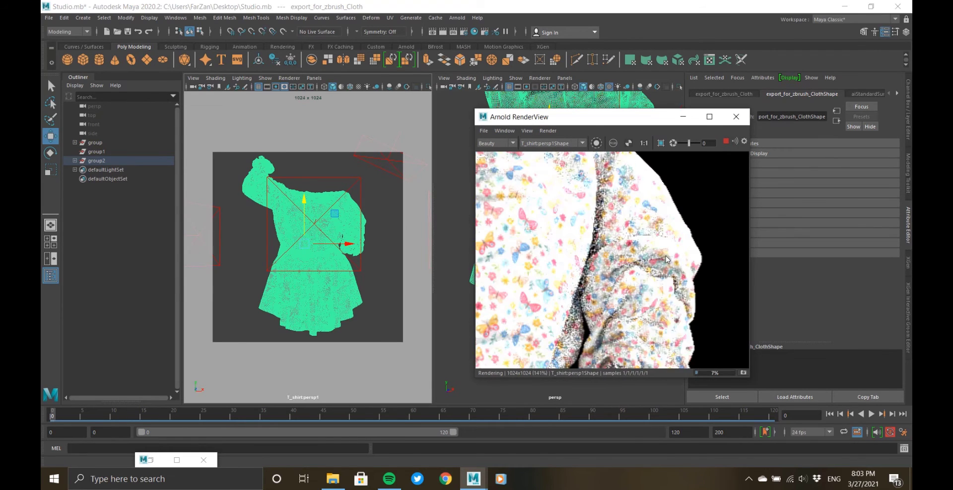
pyautogui.scroll(-5, 645, 258)
pyautogui.scroll(5, 531, 205)
pyautogui.scroll(-3, 536, 223)
pyautogui.scroll(-3, 628, 200)
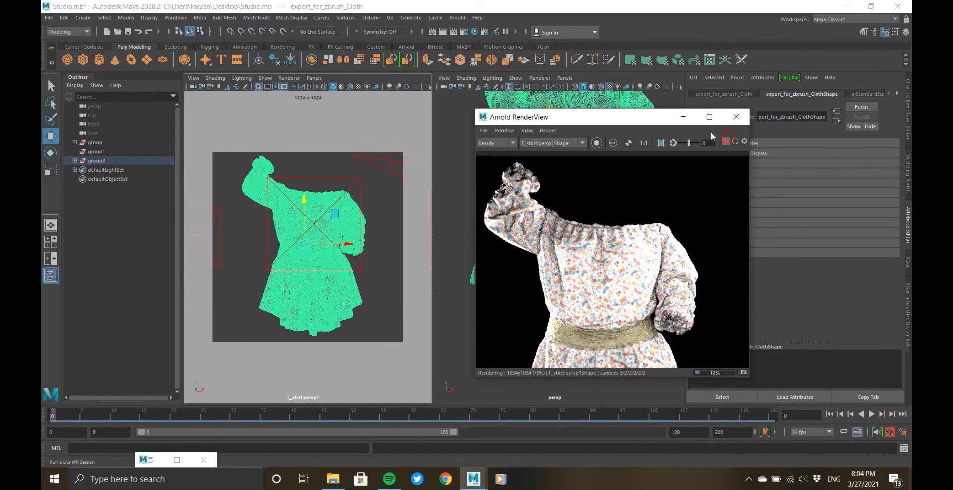
# - Put the render window away and move the area light in front of the dress farther from it
pyautogui.click(684, 117)
pyautogui.scroll(-5, 601, 209)
pyautogui.click(659, 203)
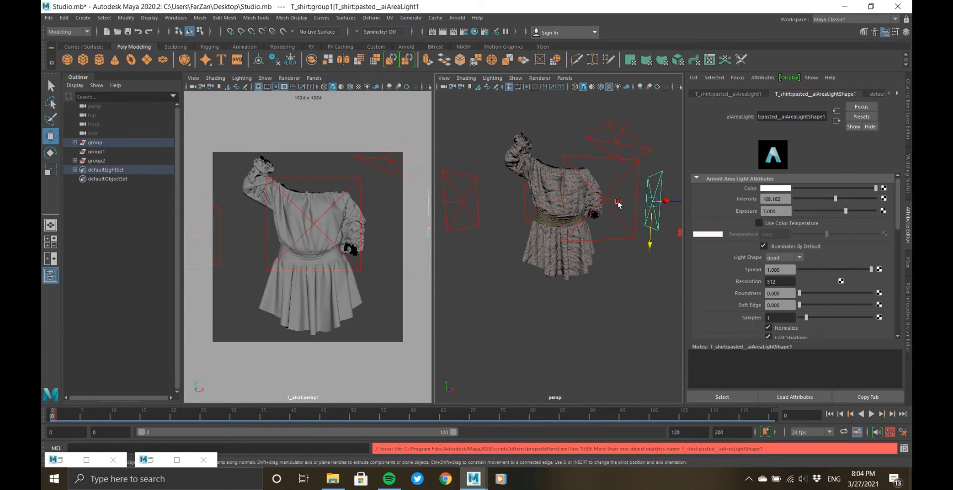
pyautogui.click(618, 202)
pyautogui.click(601, 199)
pyautogui.keyDown('alt'); pyautogui.moveTo(603, 200); pyautogui.dragTo(627, 270); pyautogui.keyUp('alt')
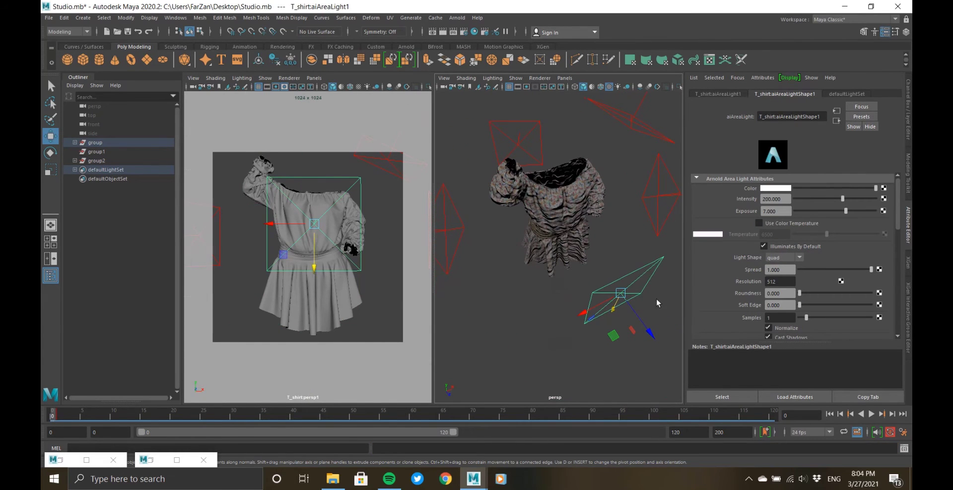
# - Set the upper area light's exposure to 7, then restore the Arnold RenderView and place it beside the perspective viewport
pyautogui.hotkey('ctrl', 'v')
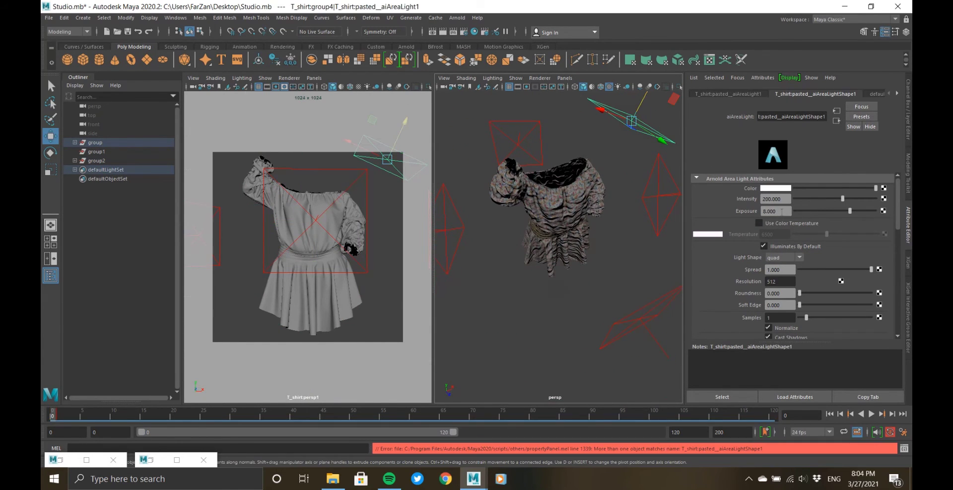
pyautogui.click(150, 460)
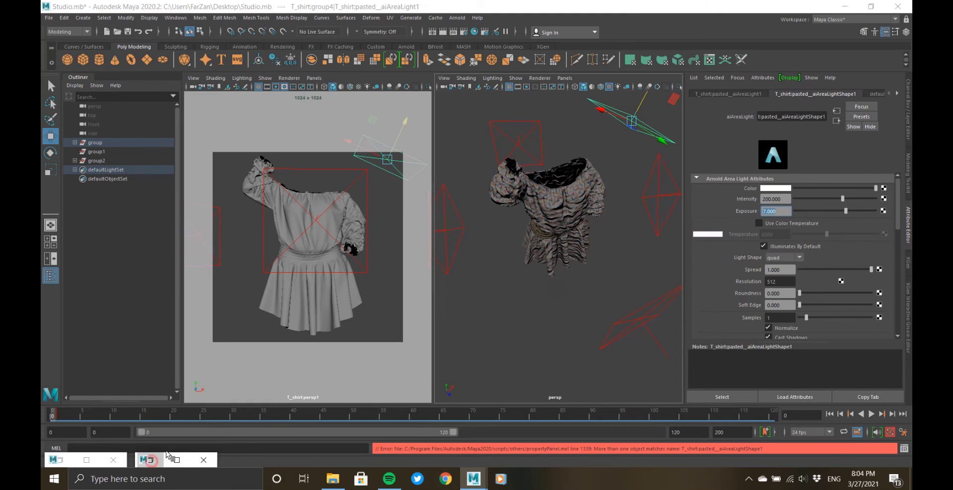
pyautogui.click(558, 251)
pyautogui.click(55, 460)
pyautogui.click(62, 459)
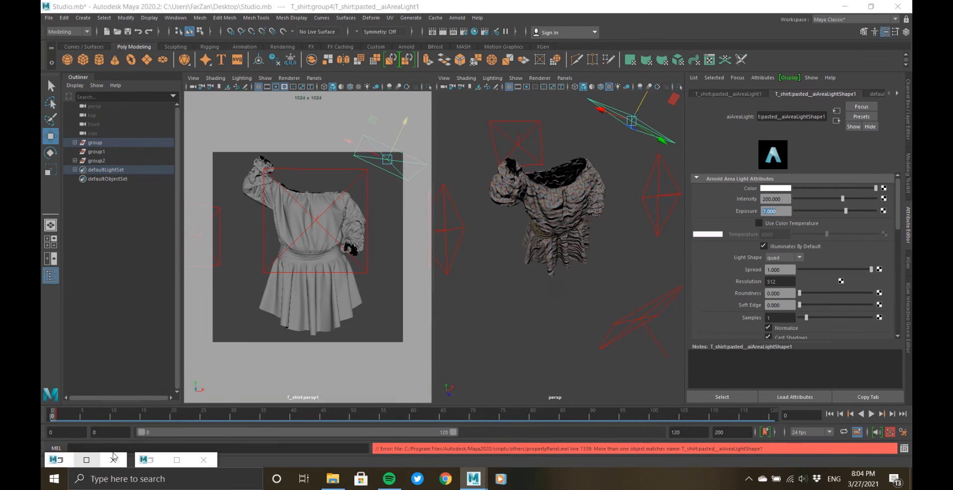
pyautogui.click(86, 461)
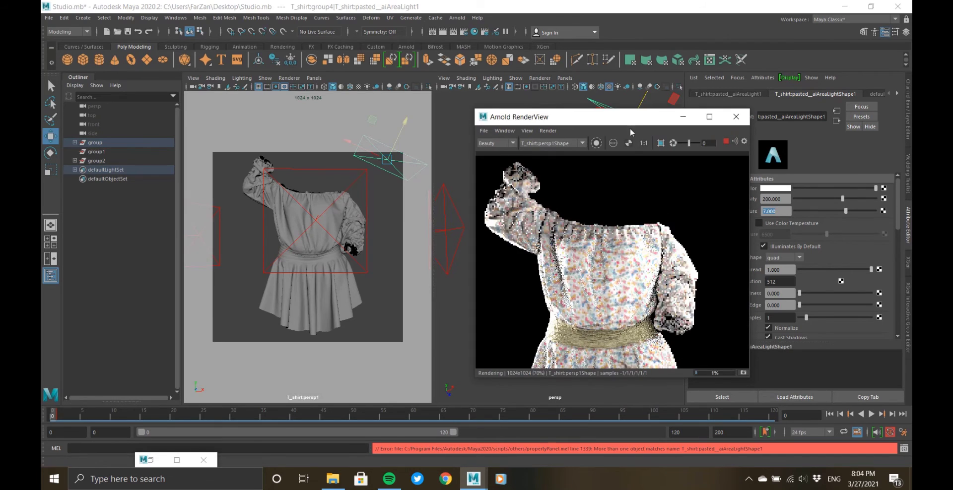
pyautogui.moveTo(631, 132); pyautogui.dragTo(308, 135)
# - Move the side area light with intensity 168.182 farther out from the dress and run the render
pyautogui.click(655, 213)
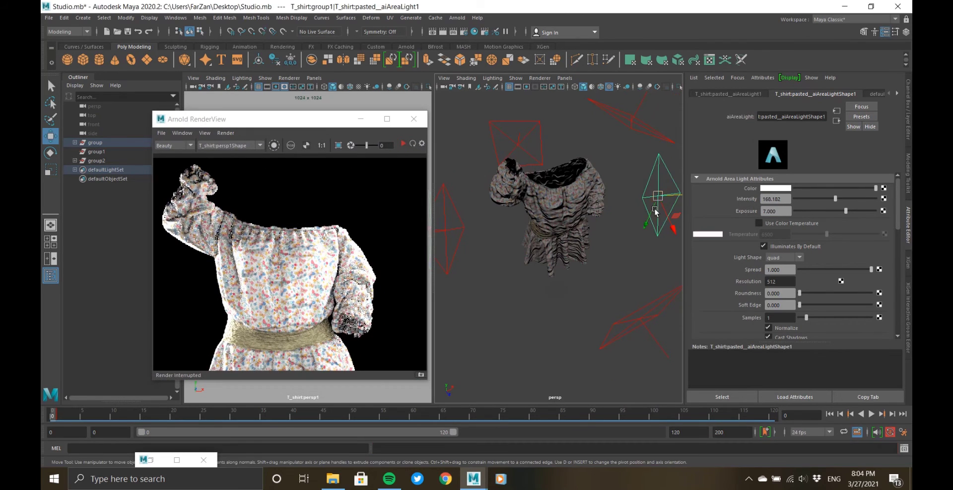
pyautogui.keyDown('alt'); pyautogui.moveTo(675, 197); pyautogui.dragTo(627, 199, button='middle'); pyautogui.keyUp('alt')
pyautogui.moveTo(640, 197); pyautogui.dragTo(682, 196)
pyautogui.click(404, 145)
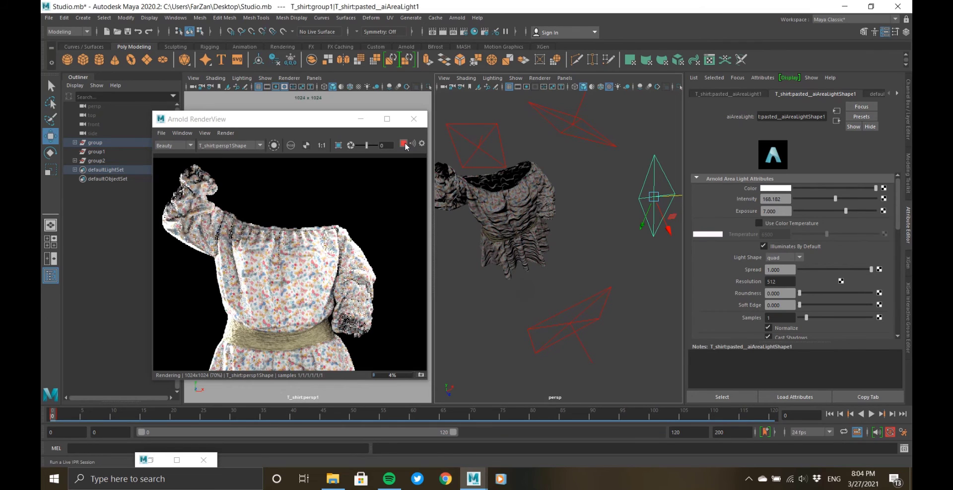
pyautogui.click(404, 144)
# - Move the opposite side area light and the upper area light farther from the dress, then restart the render
pyautogui.click(571, 122)
pyautogui.scroll(-5, 564, 226)
pyautogui.keyDown('alt'); pyautogui.moveTo(564, 227); pyautogui.dragTo(607, 223, button='middle'); pyautogui.keyUp('alt')
pyautogui.click(543, 239)
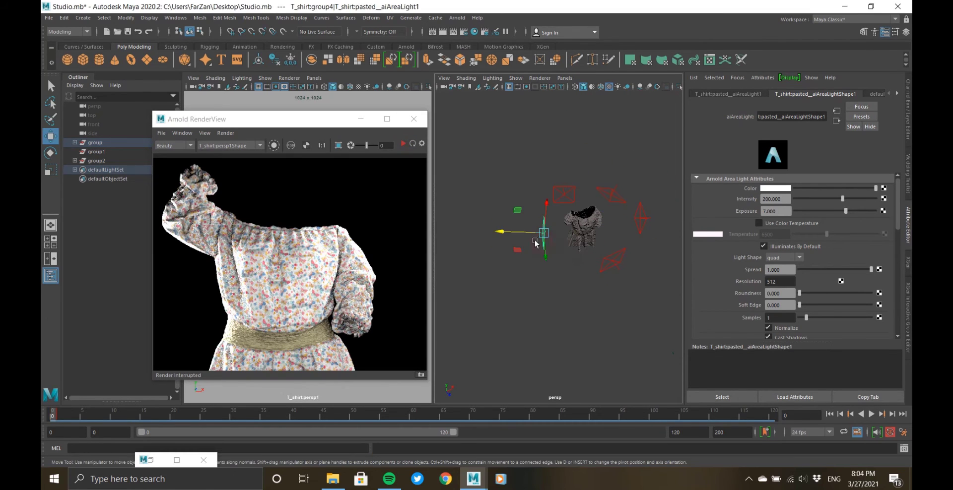
pyautogui.moveTo(517, 232); pyautogui.dragTo(506, 234)
pyautogui.click(616, 195)
pyautogui.moveTo(628, 165); pyautogui.dragTo(632, 159)
pyautogui.click(403, 144)
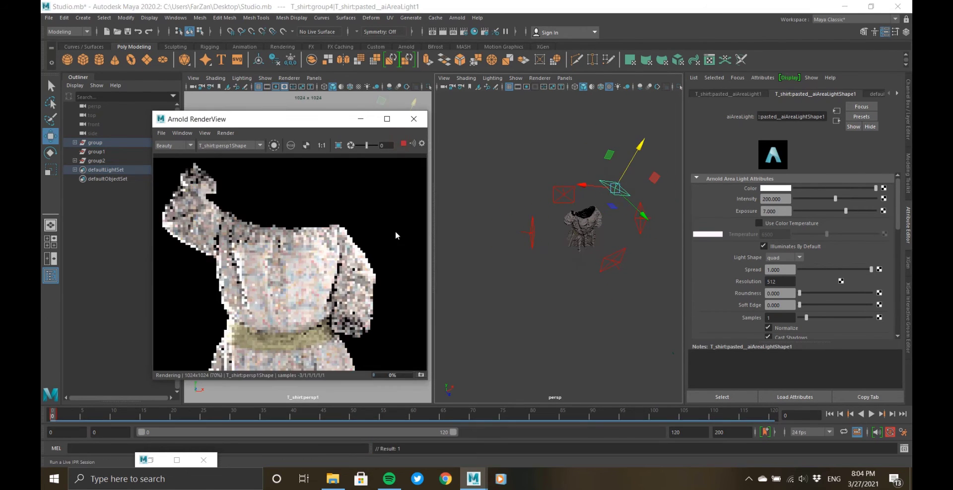
# - Examine the rendered butterfly print, folds and sash up close, including a cropped render region on the bodice
pyautogui.scroll(2, 325, 278)
pyautogui.scroll(-3, 317, 271)
pyautogui.scroll(5, 314, 268)
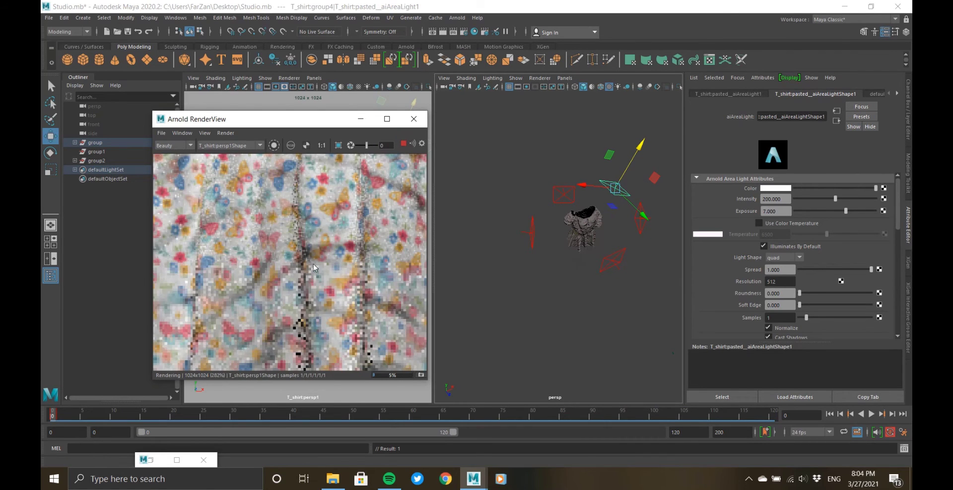
pyautogui.scroll(-5, 316, 266)
pyautogui.scroll(4, 345, 203)
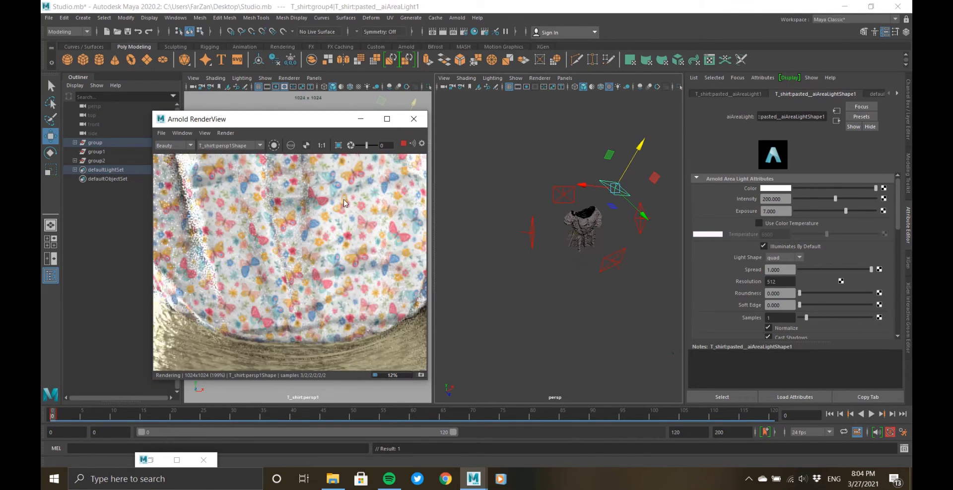
pyautogui.scroll(3, 345, 203)
pyautogui.scroll(2, 319, 239)
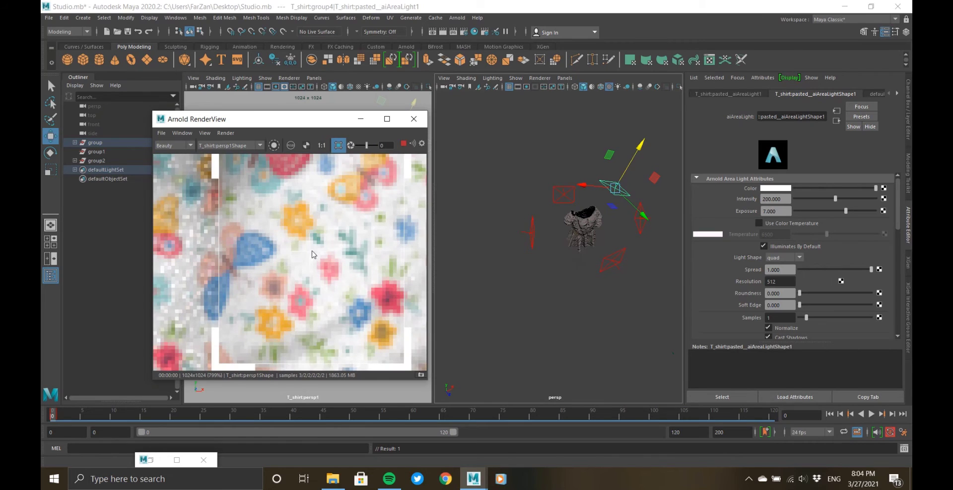
pyautogui.scroll(-4, 307, 261)
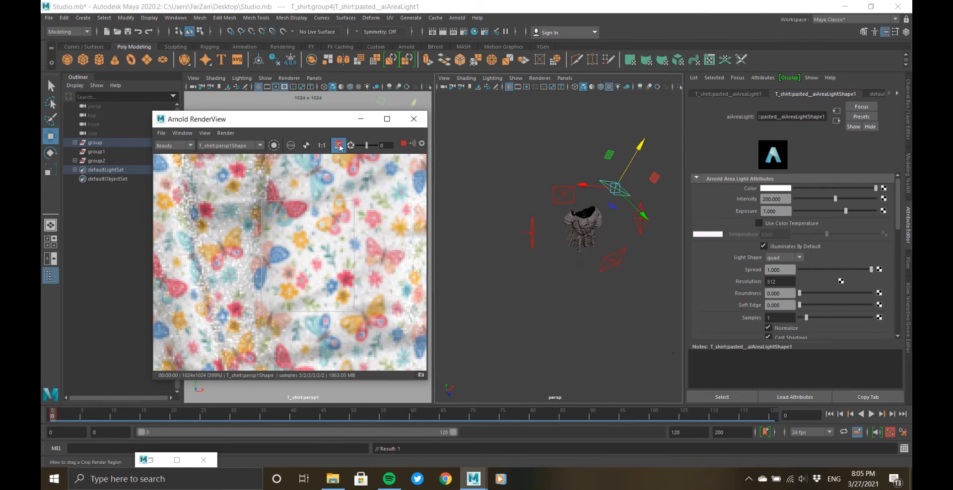
pyautogui.click(361, 118)
pyautogui.click(56, 460)
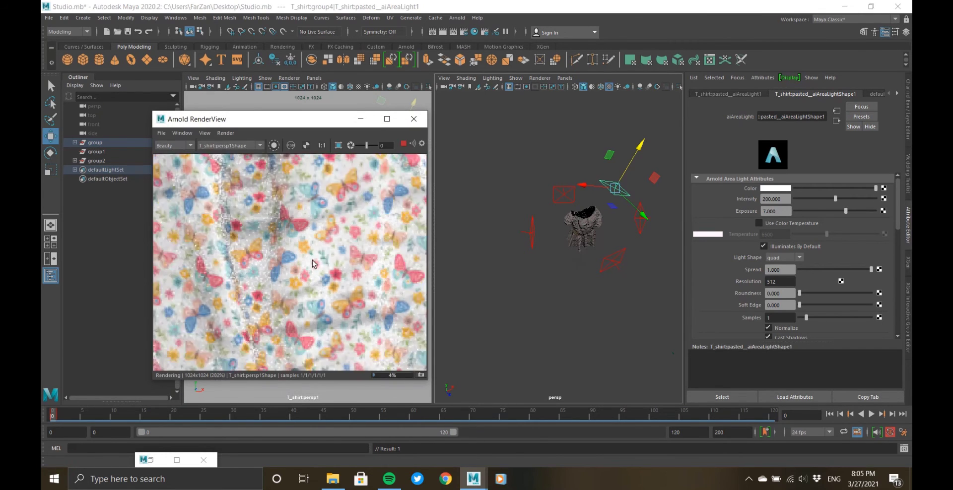
# - Frame the render camera closely on the neckline and bodice, select the dress, render it and inspect the fabric detail
pyautogui.click(364, 119)
pyautogui.keyDown('alt'); pyautogui.moveTo(300, 222); pyautogui.dragTo(321, 204, button='right'); pyautogui.keyUp('alt')
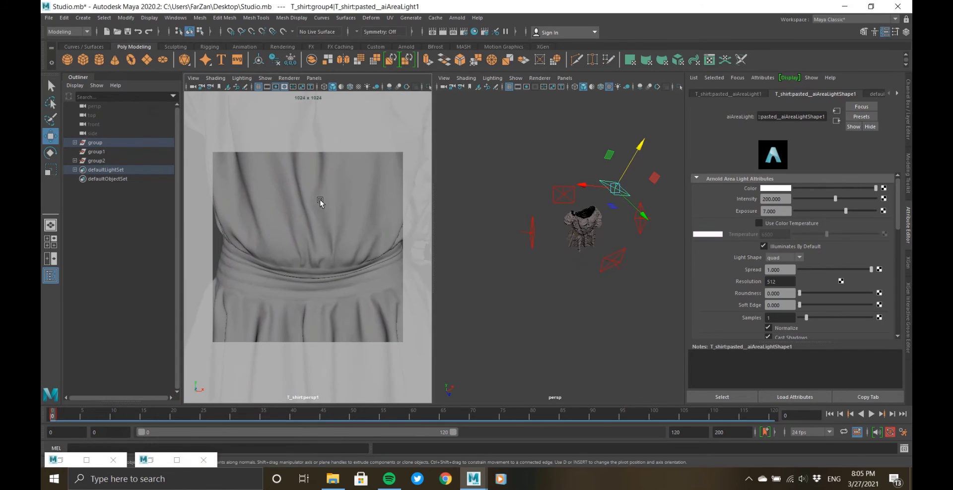
pyautogui.keyDown('alt'); pyautogui.moveTo(321, 204); pyautogui.dragTo(327, 295, button='middle'); pyautogui.keyUp('alt')
pyautogui.keyDown('alt'); pyautogui.moveTo(288, 224); pyautogui.dragTo(282, 244); pyautogui.keyUp('alt')
pyautogui.click(60, 460)
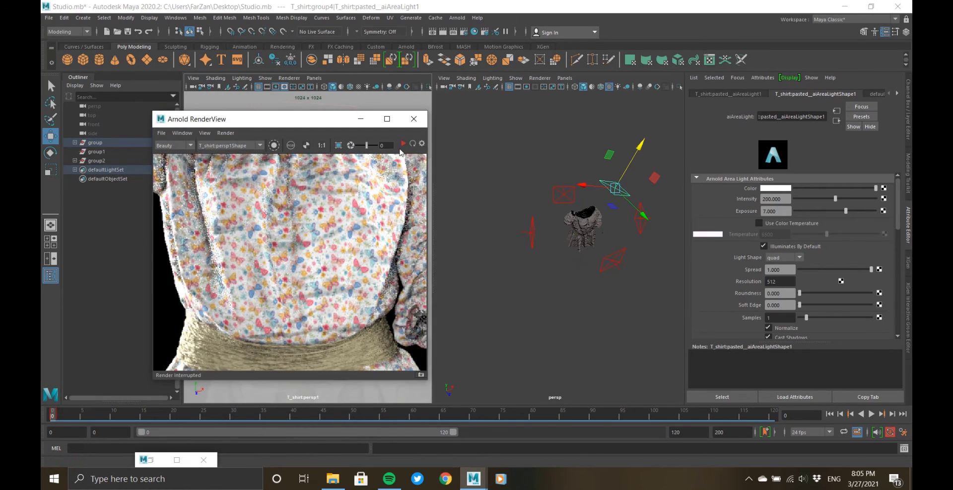
pyautogui.click(584, 228)
pyautogui.click(403, 144)
pyautogui.scroll(-5, 305, 238)
pyautogui.scroll(5, 305, 238)
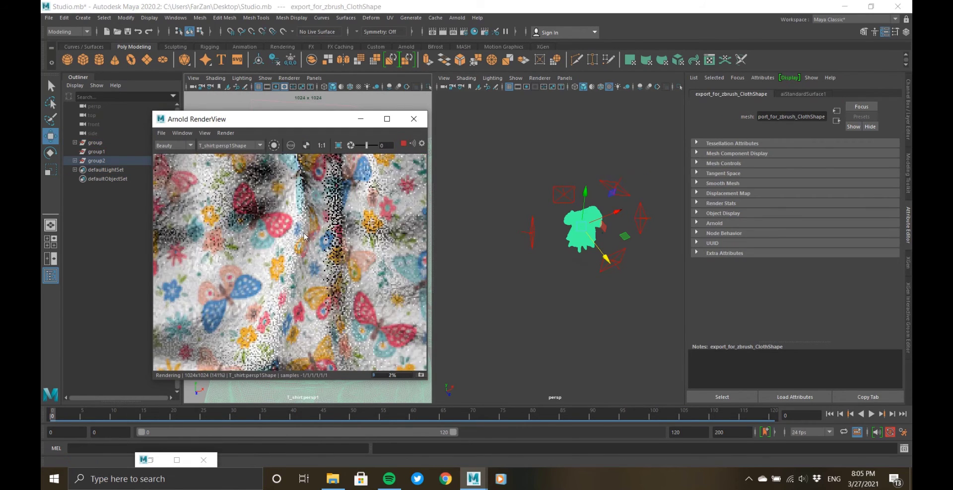
pyautogui.scroll(-3, 348, 216)
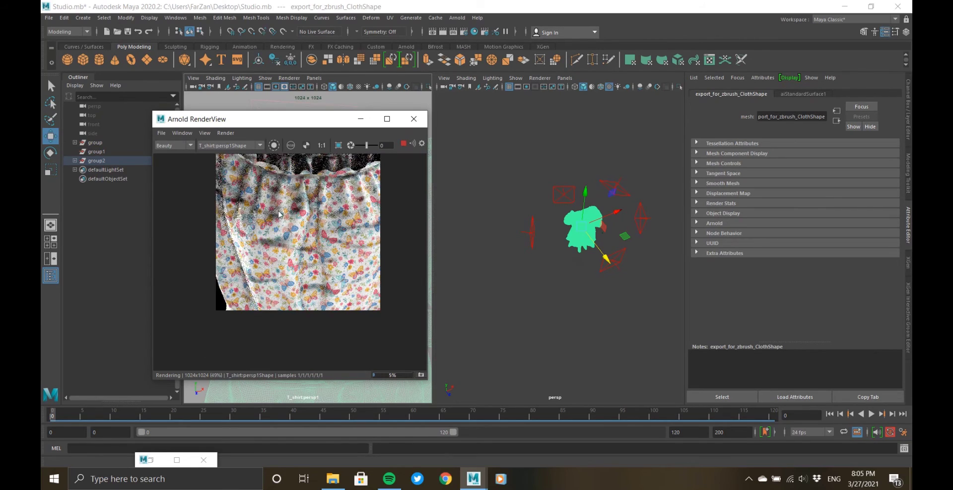
pyautogui.scroll(-2, 339, 215)
# - Put the render window away and reframe the render camera on the whole dress
pyautogui.click(361, 119)
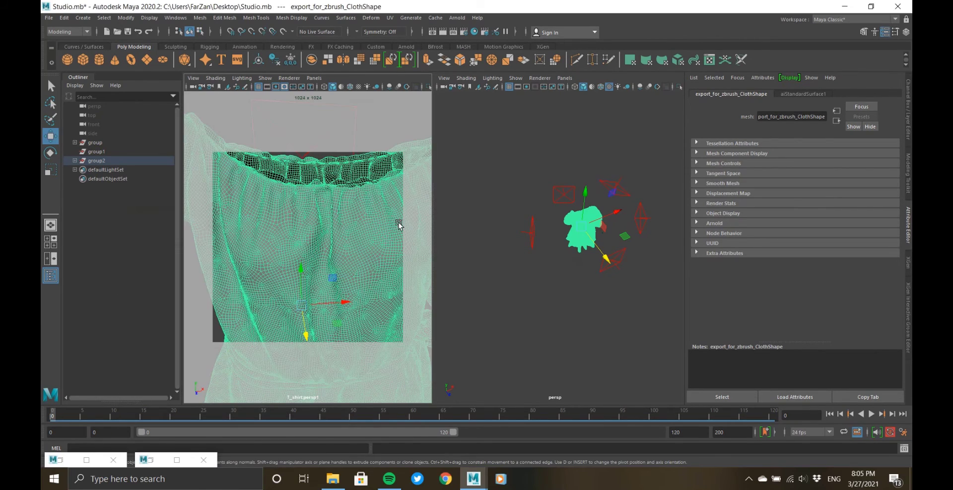
pyautogui.scroll(-8, 353, 259)
pyautogui.keyDown('alt'); pyautogui.moveTo(339, 268); pyautogui.dragTo(323, 240); pyautogui.keyUp('alt')
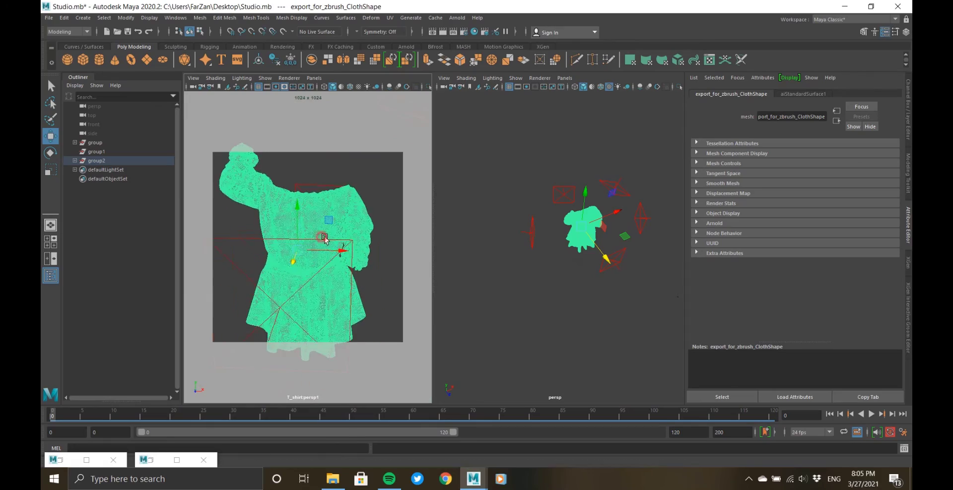
# - Maximize the perspective viewport and examine the dress's sleeve, sash and skirt, with a brief check of the last render
pyautogui.scroll(-2, 320, 242)
pyautogui.keyDown('alt'); pyautogui.moveTo(571, 248); pyautogui.dragTo(502, 264); pyautogui.keyUp('alt')
pyautogui.press('space')
pyautogui.click(575, 239)
pyautogui.scroll(6, 398, 292)
pyautogui.keyDown('alt'); pyautogui.moveTo(496, 168); pyautogui.dragTo(383, 252, button='middle'); pyautogui.keyUp('alt')
pyautogui.keyDown('alt'); pyautogui.moveTo(384, 253); pyautogui.dragTo(447, 156); pyautogui.keyUp('alt')
pyautogui.scroll(-4, 447, 156)
pyautogui.click(60, 460)
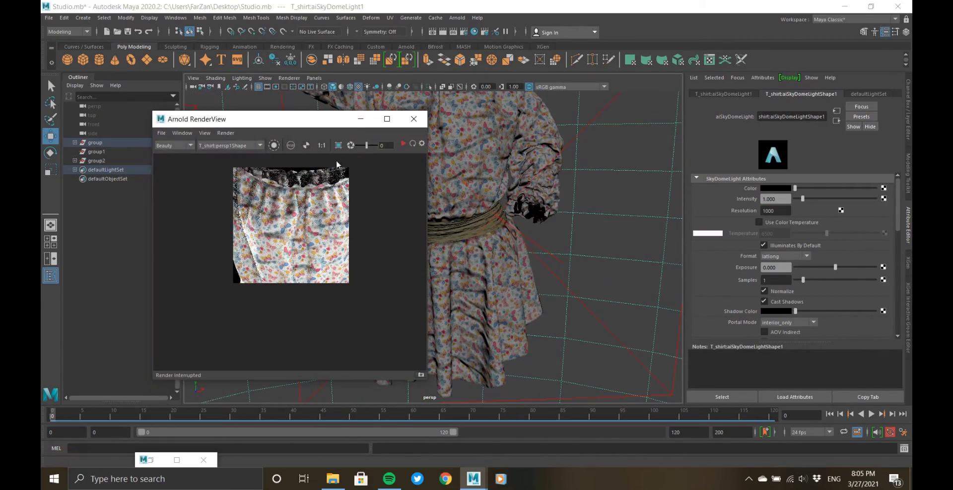
pyautogui.click(356, 128)
# - In the Hypershade, connect the Cloth_Height texture to the Displacement mat. of aiStandardSurface1SG and move the shading group node clear of the network
pyautogui.click(150, 460)
pyautogui.scroll(2, 432, 331)
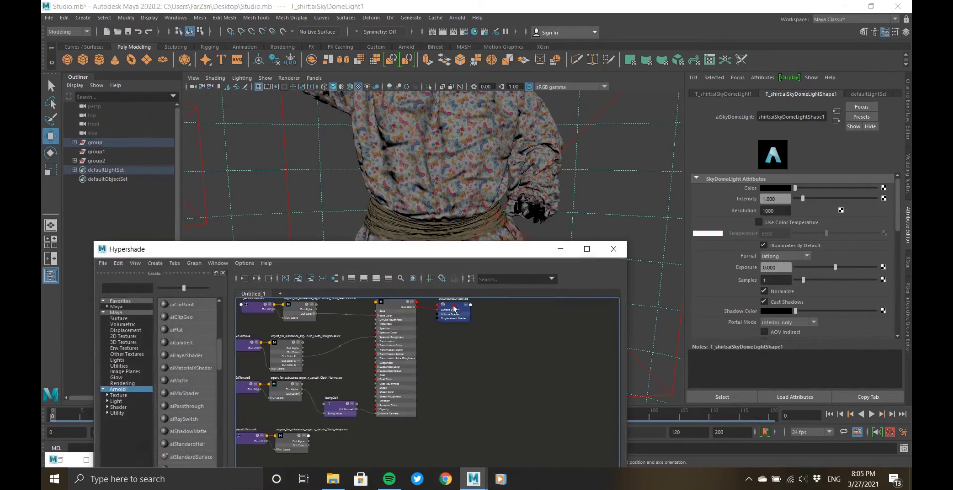
pyautogui.moveTo(453, 308); pyautogui.dragTo(463, 409)
pyautogui.click(288, 440)
pyautogui.scroll(3, 308, 448)
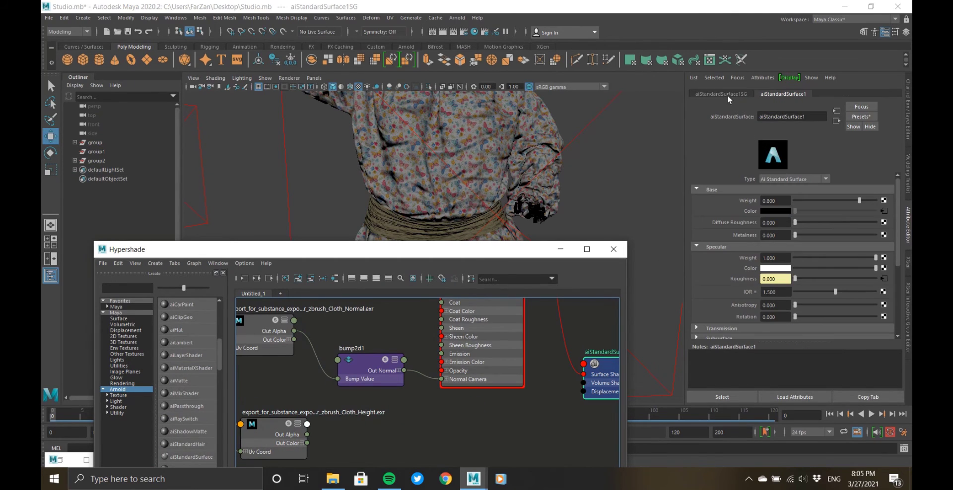
pyautogui.click(728, 96)
pyautogui.moveTo(288, 425); pyautogui.dragTo(716, 241, button='middle')
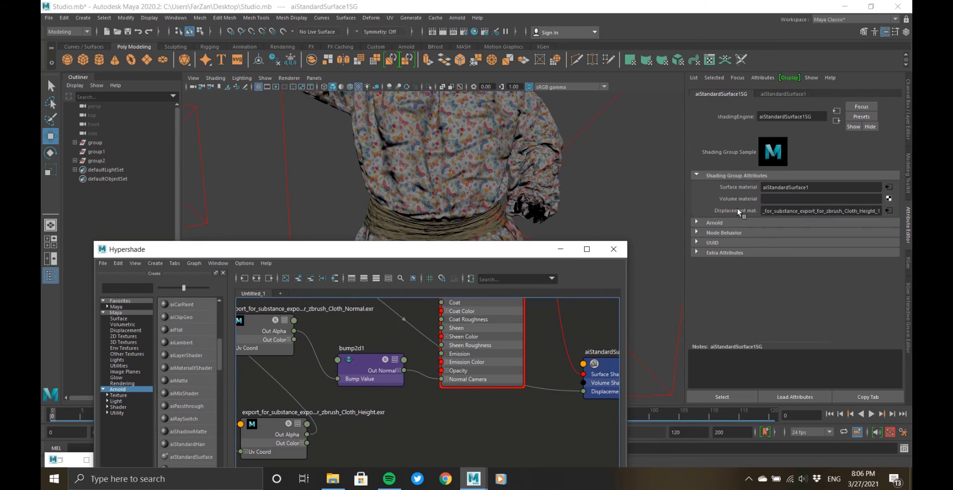
pyautogui.scroll(-7, 480, 387)
pyautogui.moveTo(515, 386); pyautogui.dragTo(529, 400)
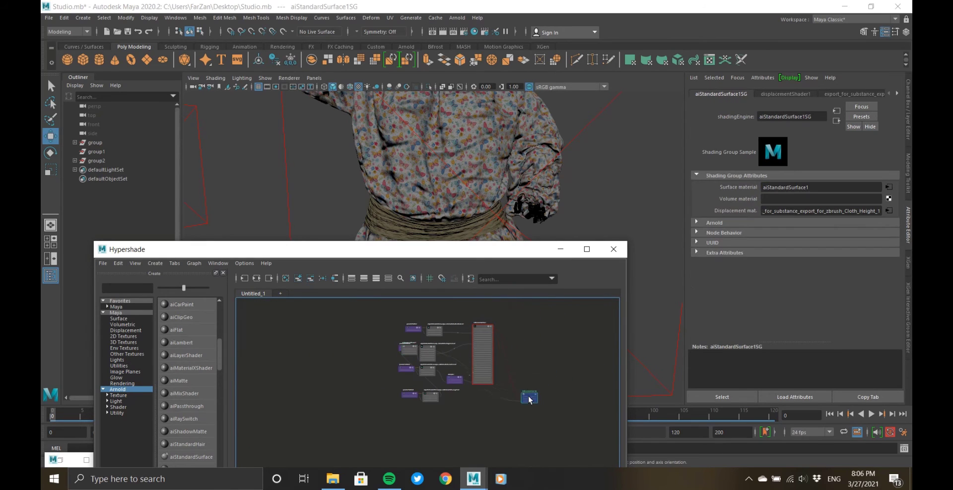
# - Show the displacement shader's attributes, put the Hypershade away, and render the dress to inspect the bodice and sash up close
pyautogui.click(449, 395)
pyautogui.scroll(3, 420, 369)
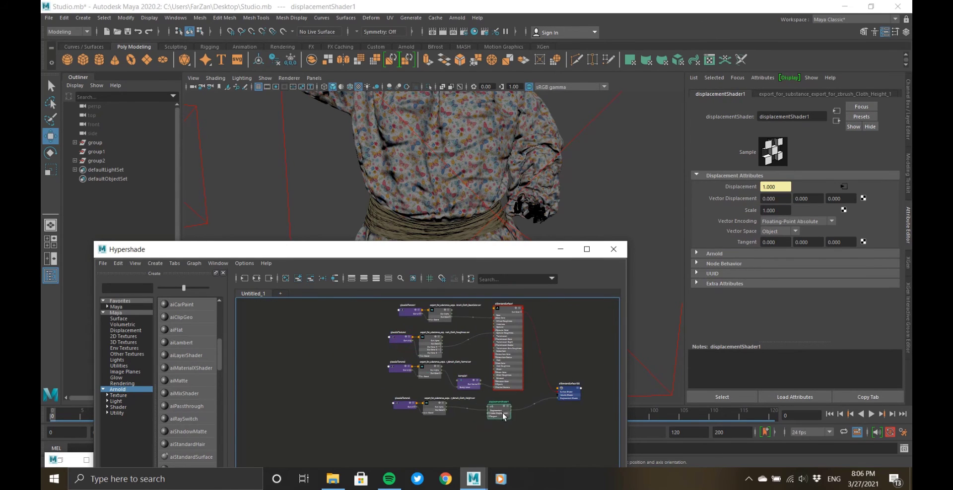
pyautogui.scroll(5, 502, 413)
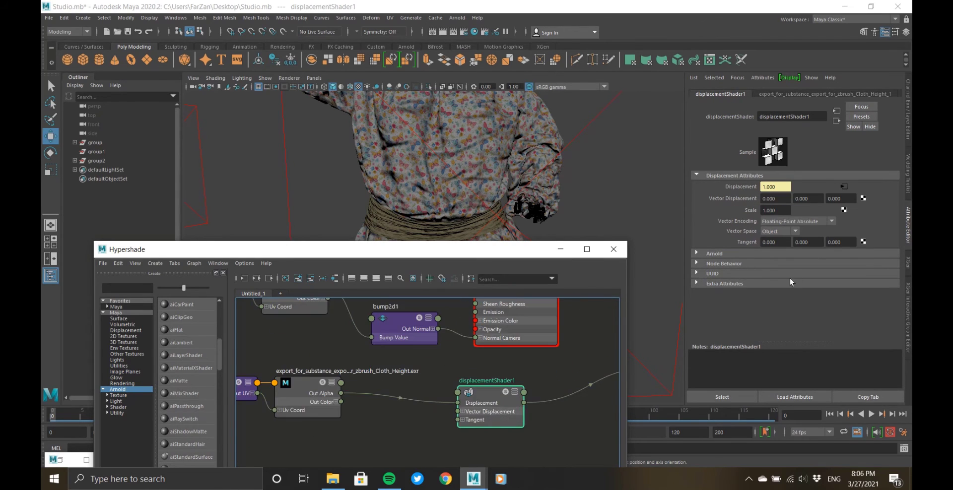
pyautogui.click(560, 249)
pyautogui.click(67, 459)
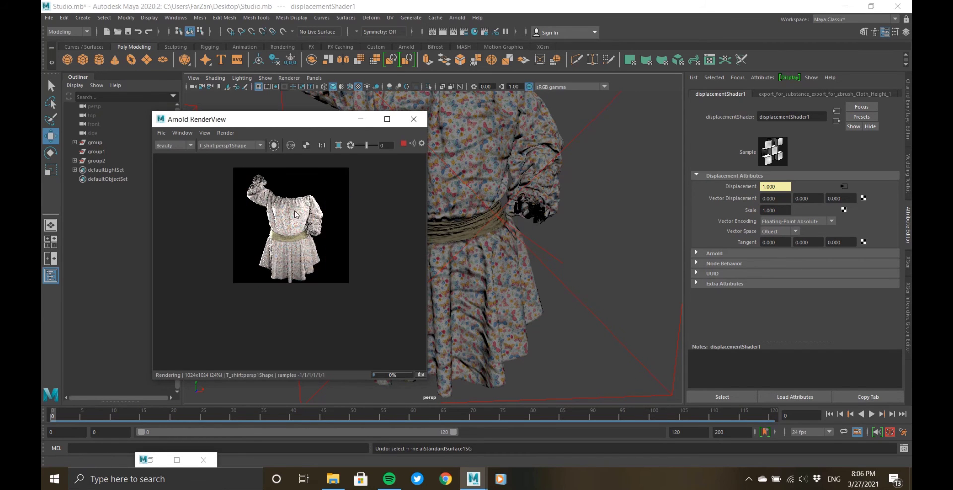
pyautogui.scroll(2, 291, 206)
pyautogui.scroll(-2, 313, 206)
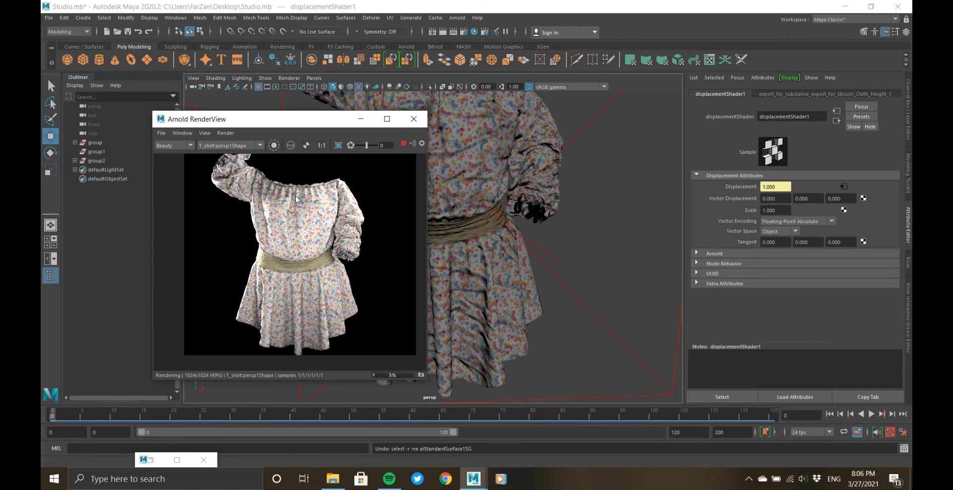
pyautogui.scroll(1, 245, 173)
pyautogui.scroll(3, 259, 202)
pyautogui.scroll(-3, 259, 202)
pyautogui.scroll(2, 300, 255)
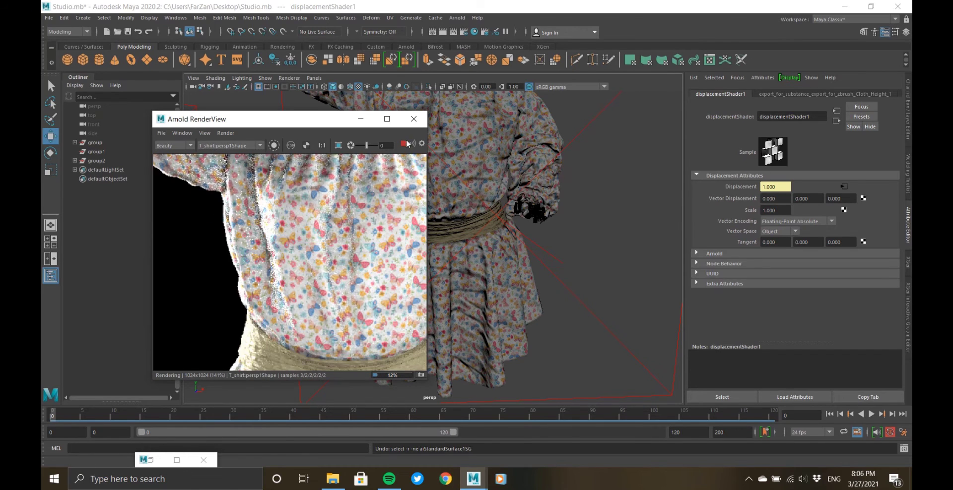
# - Stop the render, set the dress mesh's Arnold subdivision type to catclark, and render it again
pyautogui.click(459, 186)
pyautogui.click(403, 143)
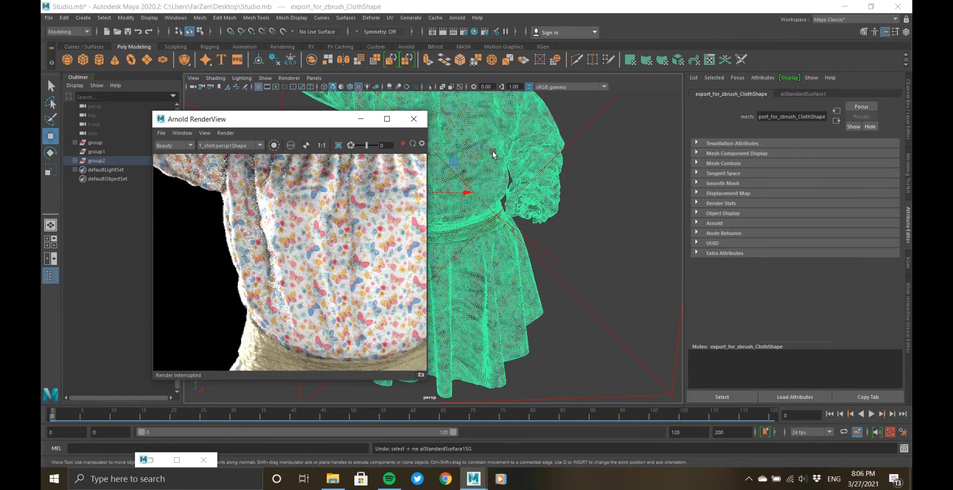
pyautogui.click(715, 224)
pyautogui.scroll(-5, 749, 278)
pyautogui.click(778, 290)
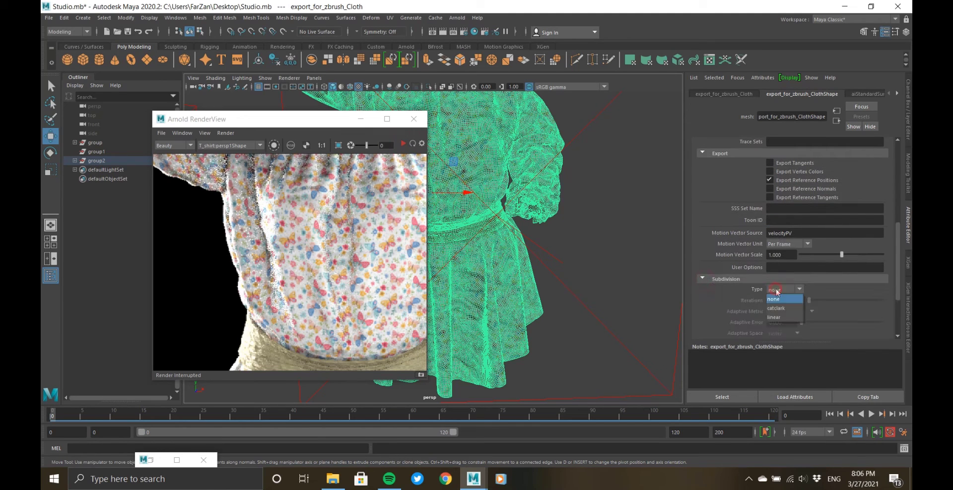
pyautogui.click(775, 308)
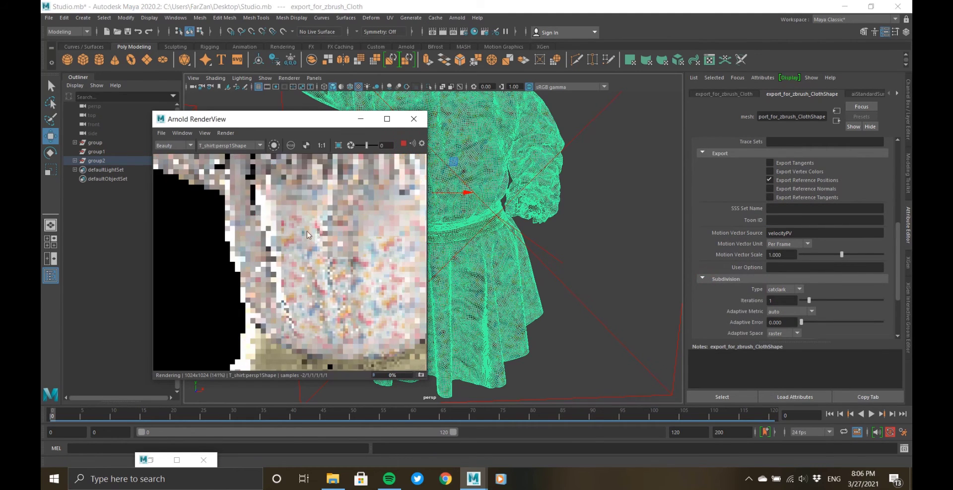
pyautogui.scroll(-2, 203, 338)
# - Select the displacementShader1 node in the Hypershade, set its Scale to 0.1, and inspect the re-rendered fabric
pyautogui.click(152, 460)
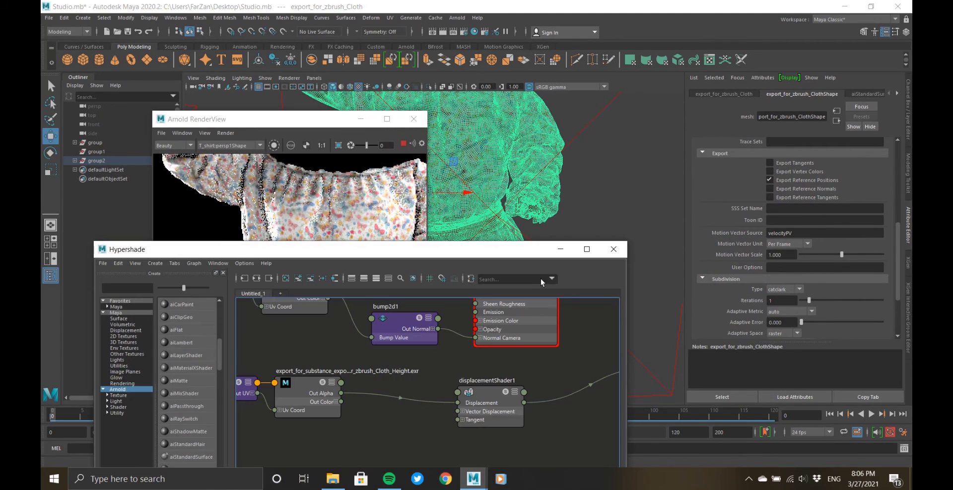
pyautogui.click(484, 394)
pyautogui.click(561, 252)
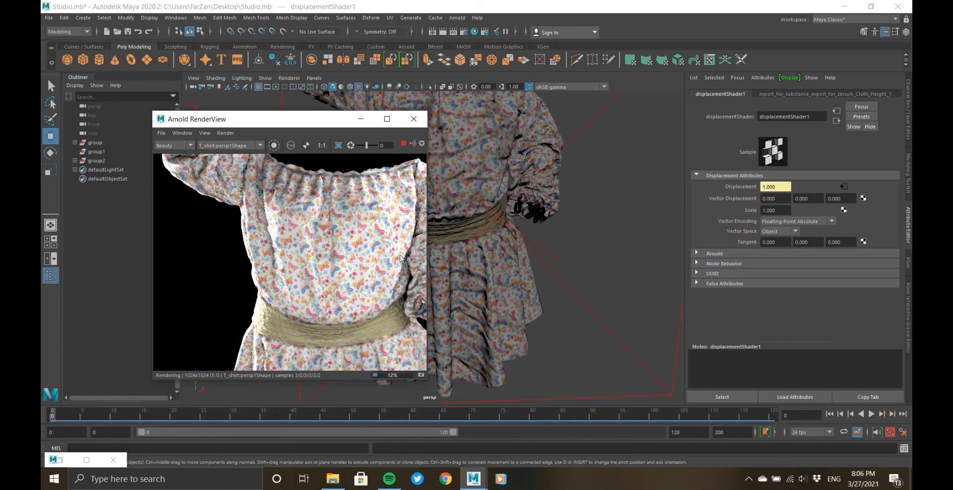
pyautogui.scroll(1, 368, 218)
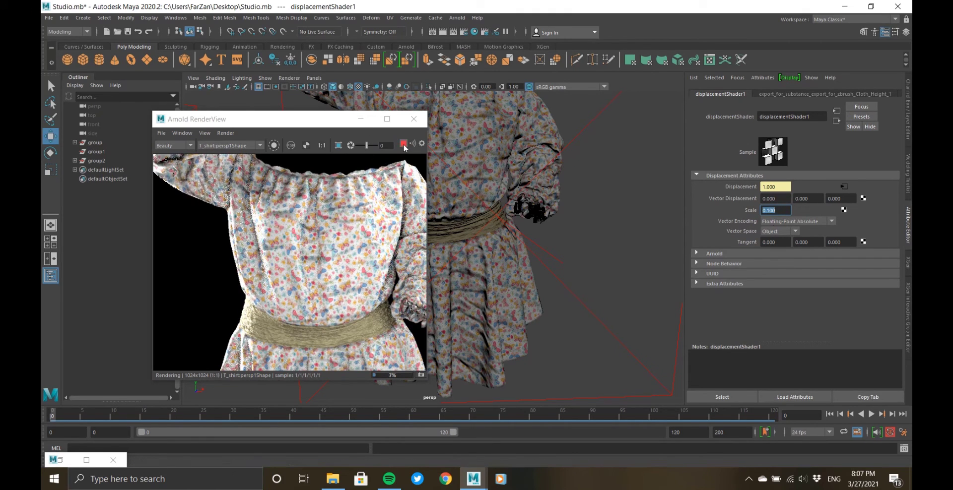
pyautogui.scroll(2, 348, 332)
pyautogui.scroll(-3, 378, 290)
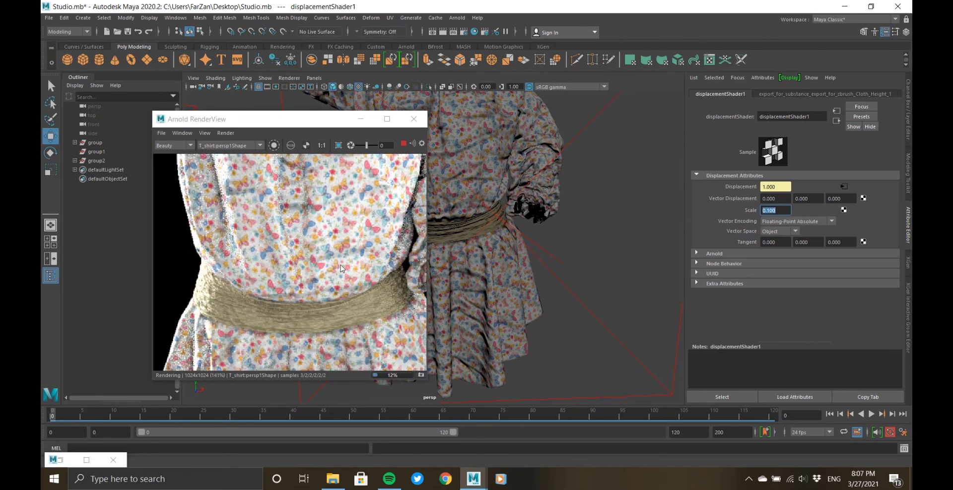
# - Try a displacement Scale of 5 and inspect the skirt in the render
pyautogui.scroll(3, 378, 298)
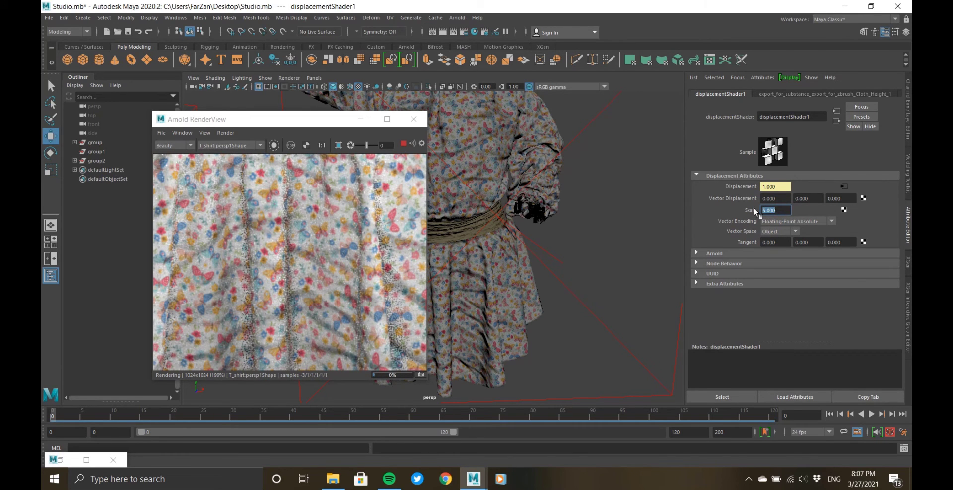
pyautogui.scroll(-4, 323, 331)
pyautogui.scroll(2, 323, 330)
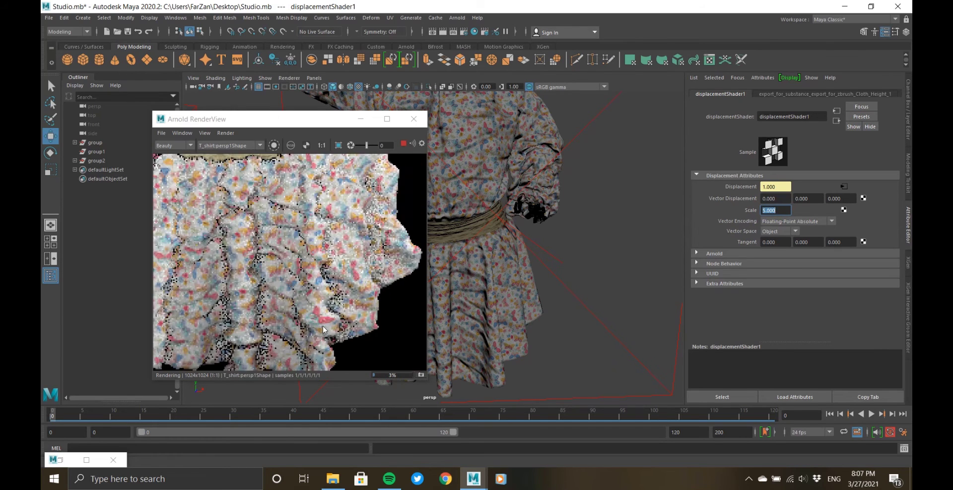
pyautogui.scroll(-3, 323, 330)
# - Set the displacement Scale to 0.5, re-render the dress, and expand the shader's Arnold attributes
pyautogui.scroll(3, 303, 242)
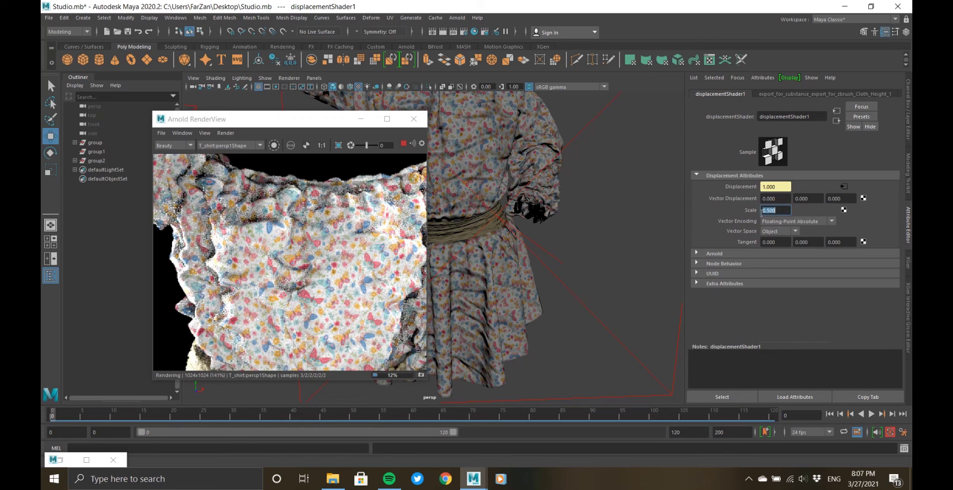
pyautogui.scroll(-3, 341, 209)
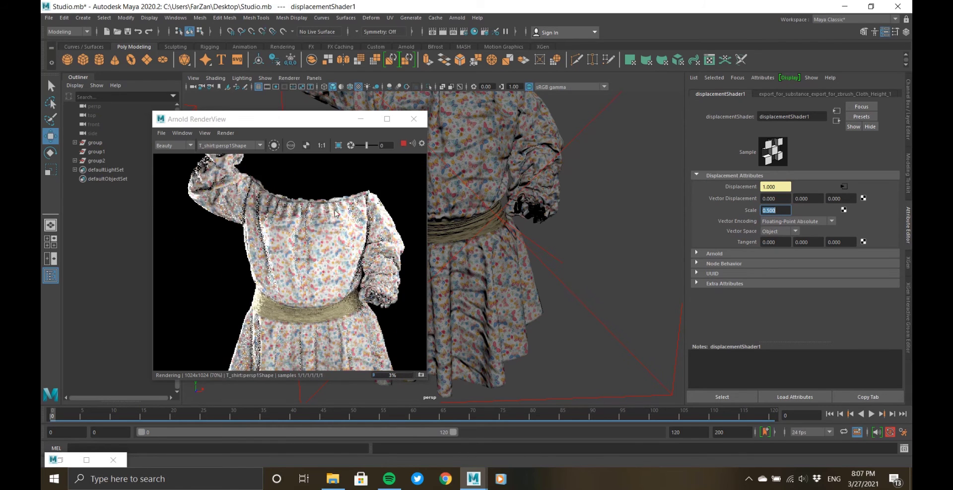
pyautogui.scroll(4, 341, 209)
pyautogui.scroll(-4, 339, 206)
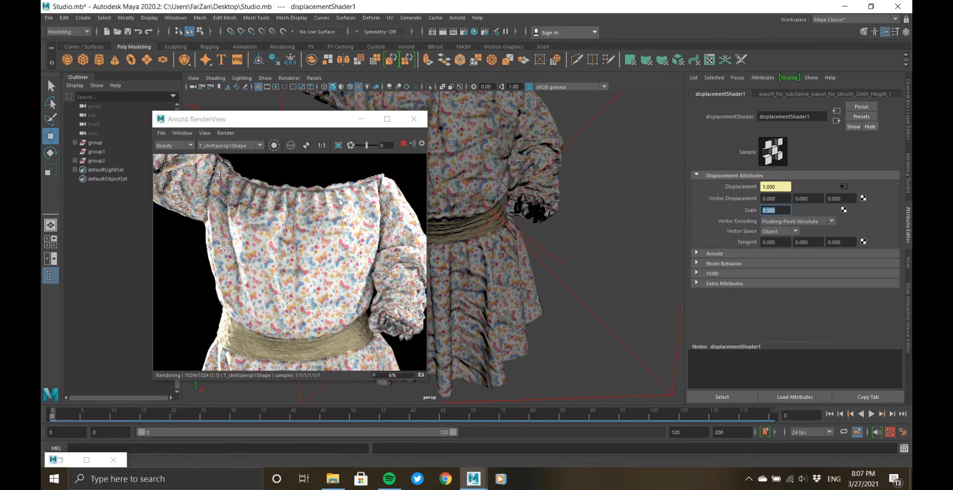
pyautogui.click(707, 254)
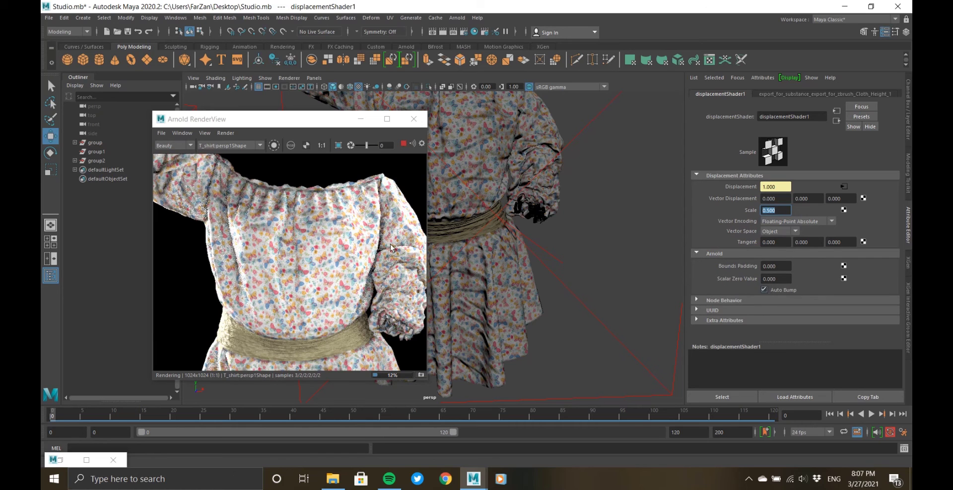
# - Examine the rendered sleeve, bodice, sash and skirt up close and as a whole
pyautogui.scroll(3, 390, 245)
pyautogui.scroll(-4, 390, 242)
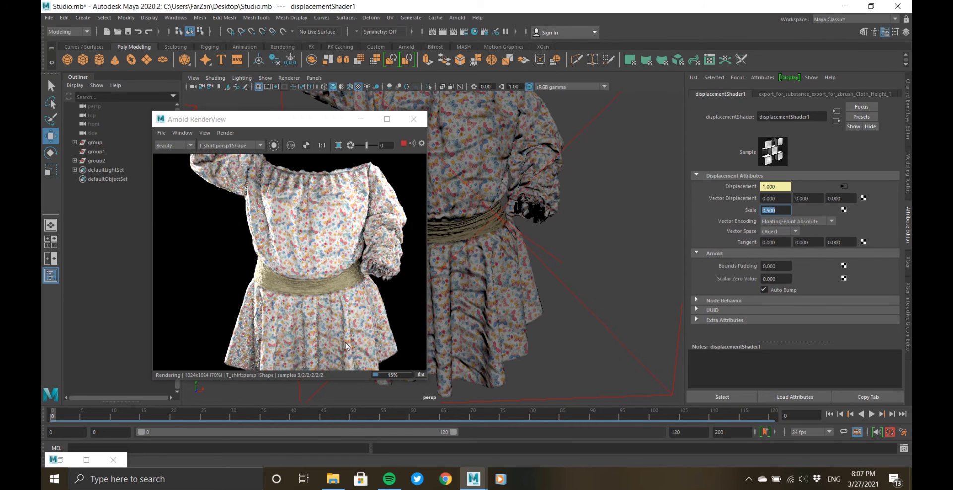
pyautogui.scroll(3, 347, 342)
pyautogui.scroll(-3, 361, 327)
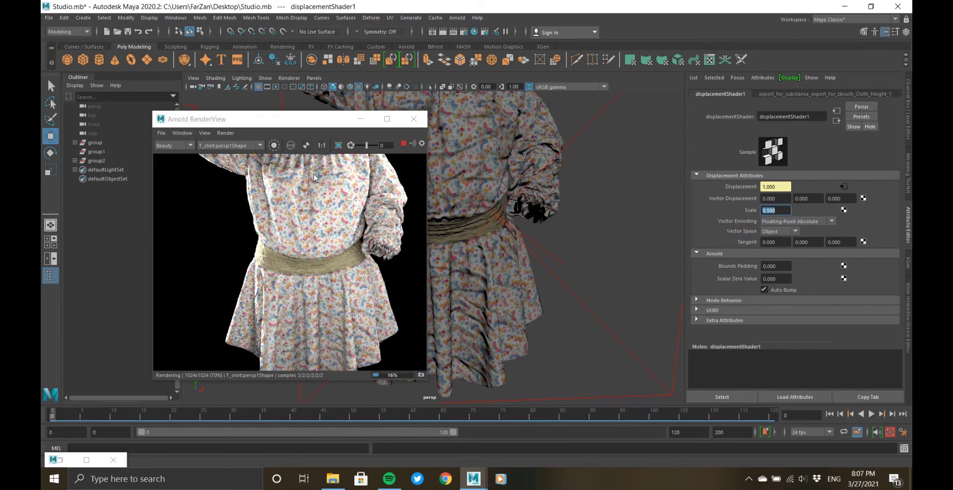
pyautogui.scroll(2, 313, 177)
pyautogui.scroll(-4, 332, 238)
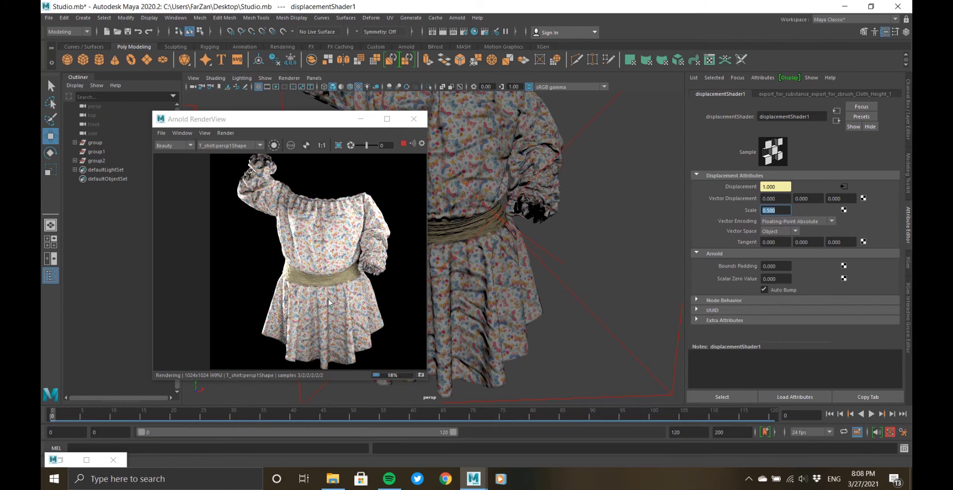
# - Put the render window away and maximize the T_shirt:persp1 render camera view
pyautogui.click(360, 119)
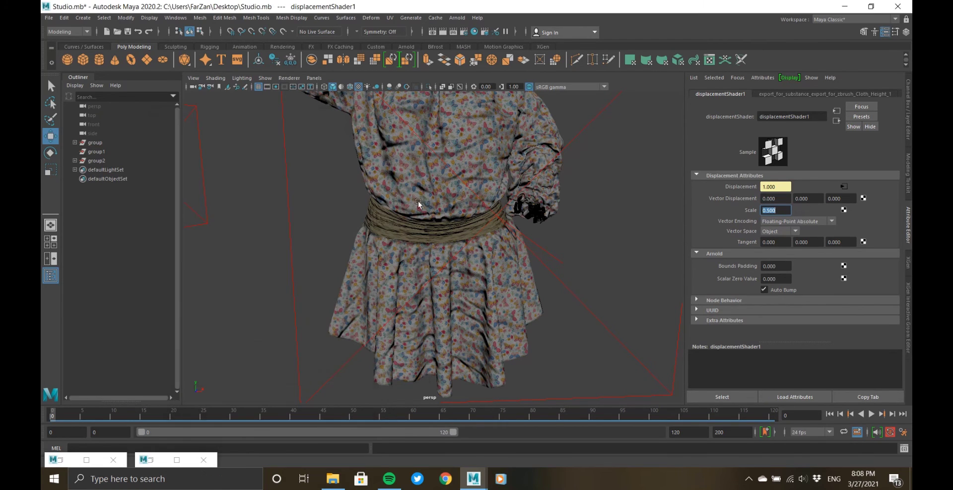
pyautogui.click(570, 318)
pyautogui.press('space')
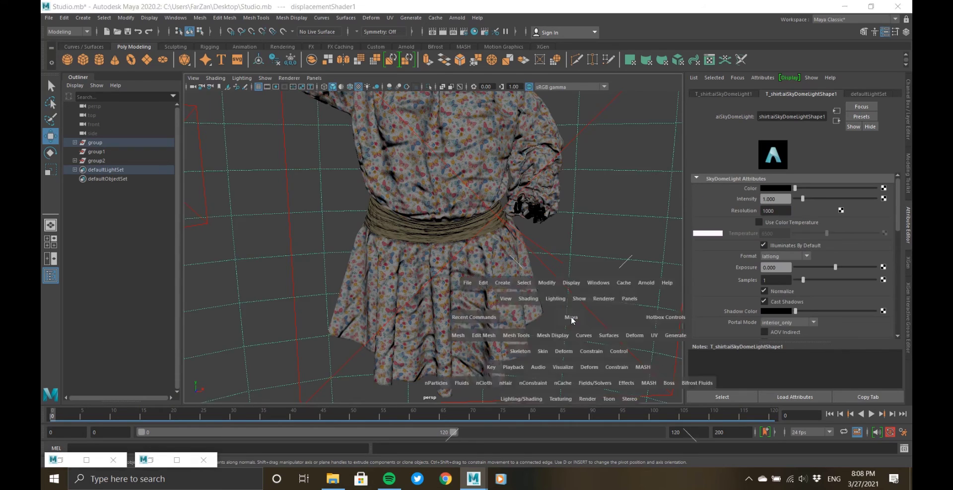
pyautogui.press('space')
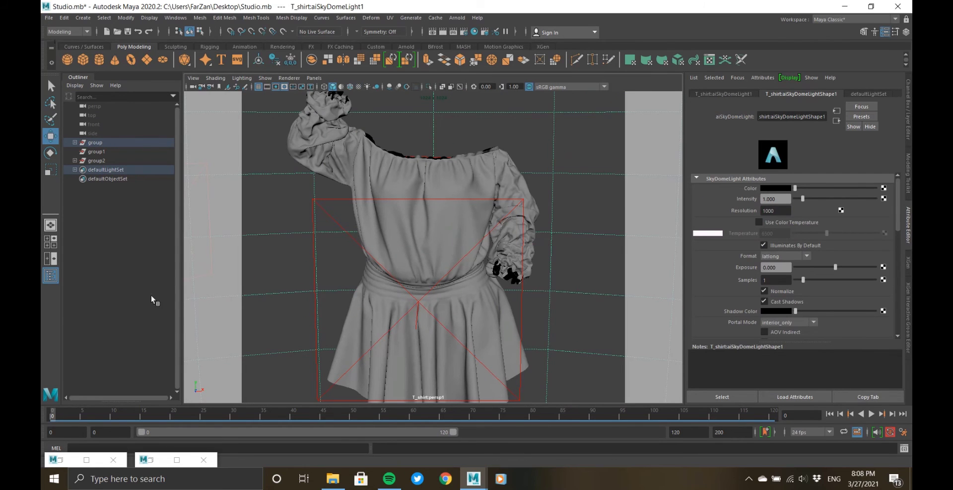
# - Import export_for_zbrush_avatar.obj from the Shiring shirt folder into the Maya scene
pyautogui.click(325, 480)
pyautogui.click(555, 88)
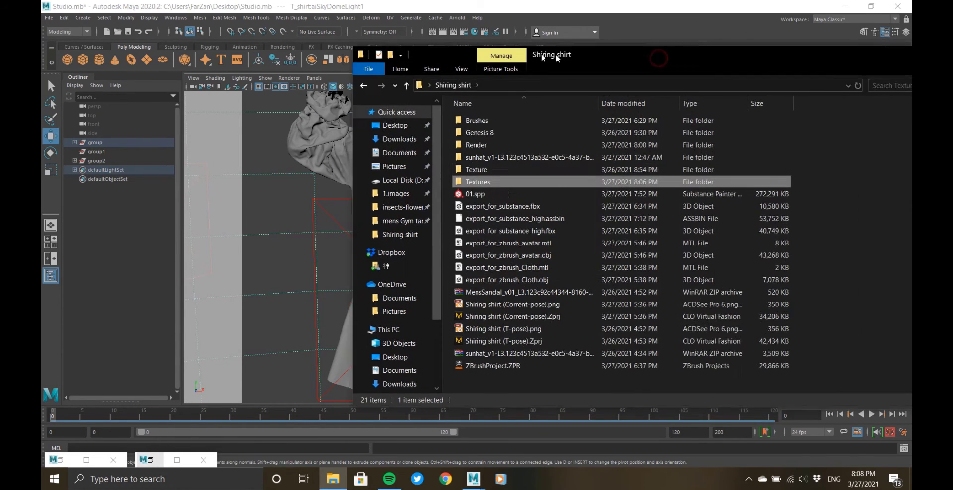
pyautogui.click(477, 254)
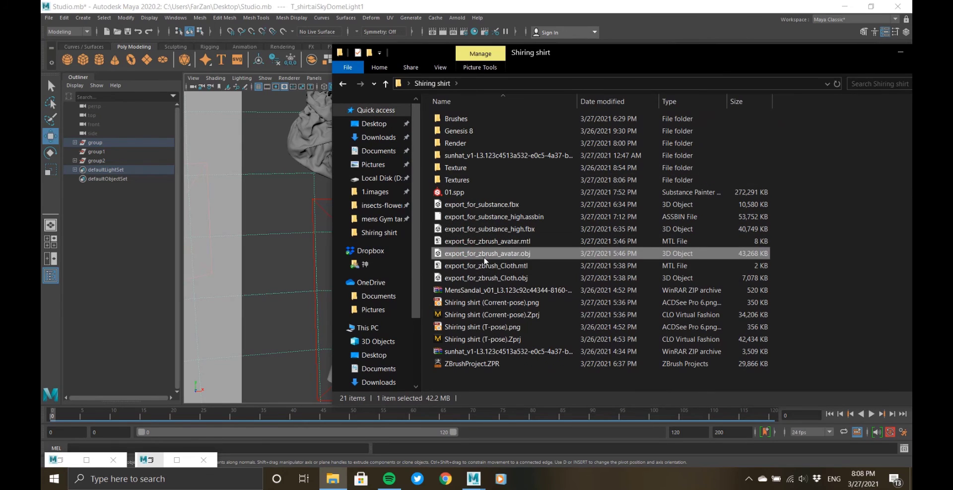
pyautogui.moveTo(486, 261); pyautogui.dragTo(281, 317)
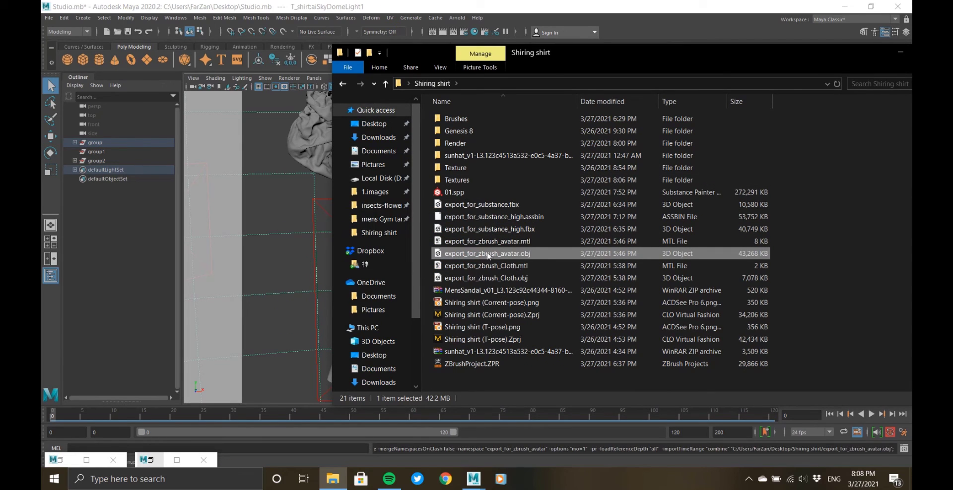
pyautogui.click(442, 5)
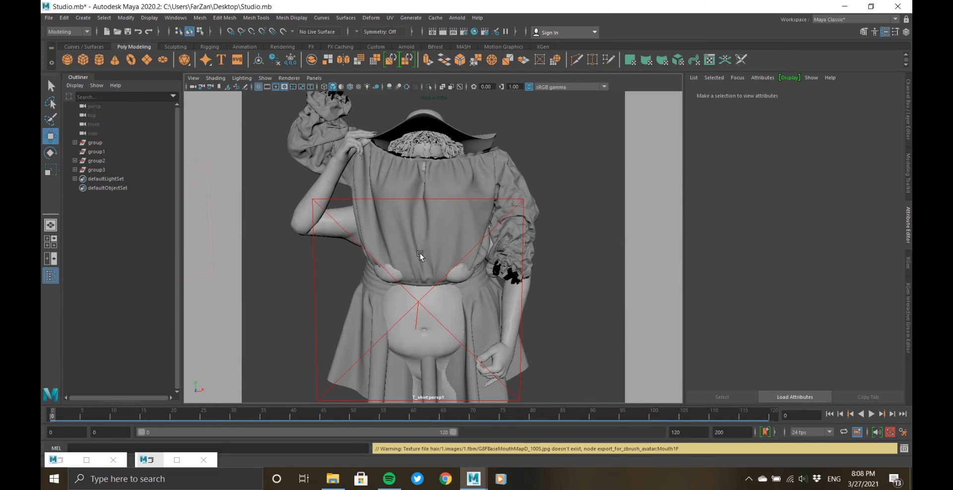
# - Select the dress and set its Translate Y to 0 to line it up with the imported avatar
pyautogui.keyDown('alt'); pyautogui.moveTo(419, 253); pyautogui.dragTo(454, 202); pyautogui.keyUp('alt')
pyautogui.click(417, 237)
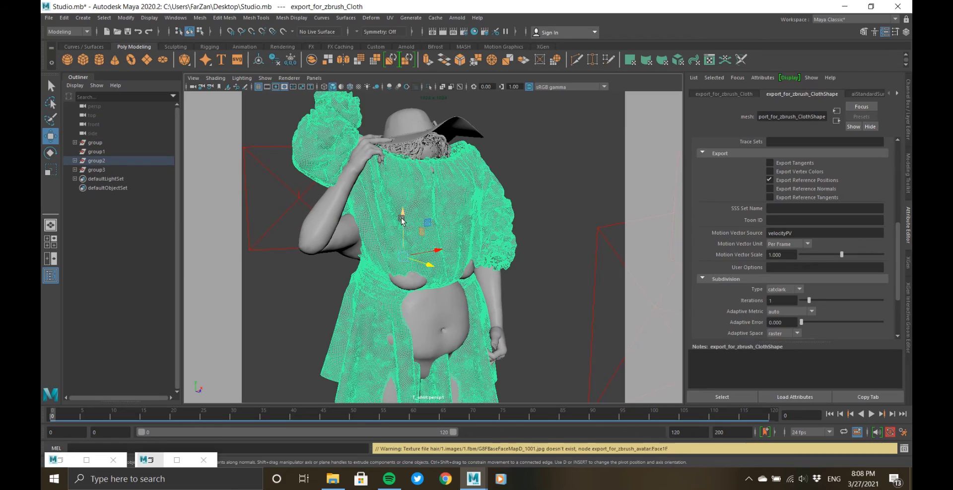
pyautogui.keyDown('alt'); pyautogui.moveTo(402, 221); pyautogui.dragTo(355, 298); pyautogui.keyUp('alt')
pyautogui.click(910, 123)
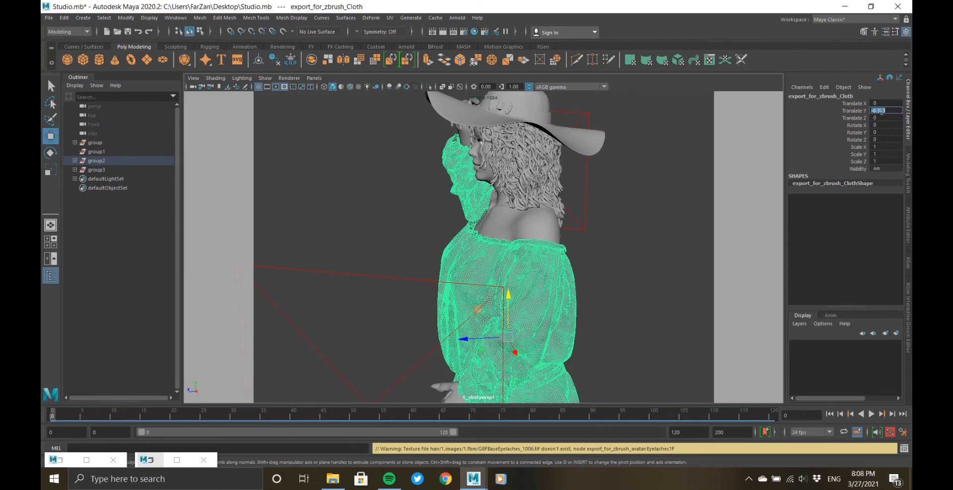
pyautogui.write('0')
pyautogui.keyDown('alt'); pyautogui.moveTo(466, 224); pyautogui.dragTo(569, 236); pyautogui.keyUp('alt')
pyautogui.click(645, 174)
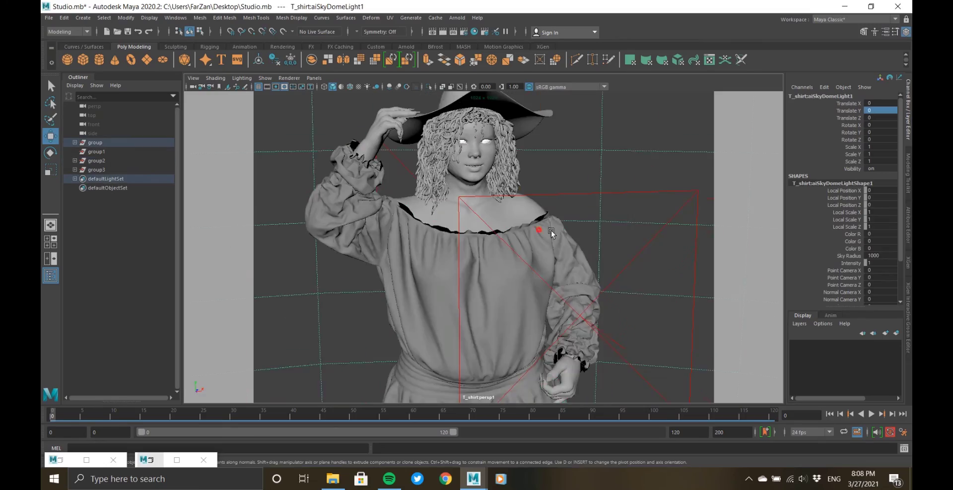
# - Examine the avatar wearing the dress from neckline to feet in the viewport, with a brief check of the render
pyautogui.keyDown('alt'); pyautogui.moveTo(397, 213); pyautogui.dragTo(449, 202); pyautogui.keyUp('alt')
pyautogui.scroll(3, 449, 202)
pyautogui.keyDown('alt'); pyautogui.moveTo(471, 224); pyautogui.dragTo(497, 72, button='middle'); pyautogui.keyUp('alt')
pyautogui.scroll(-3, 443, 201)
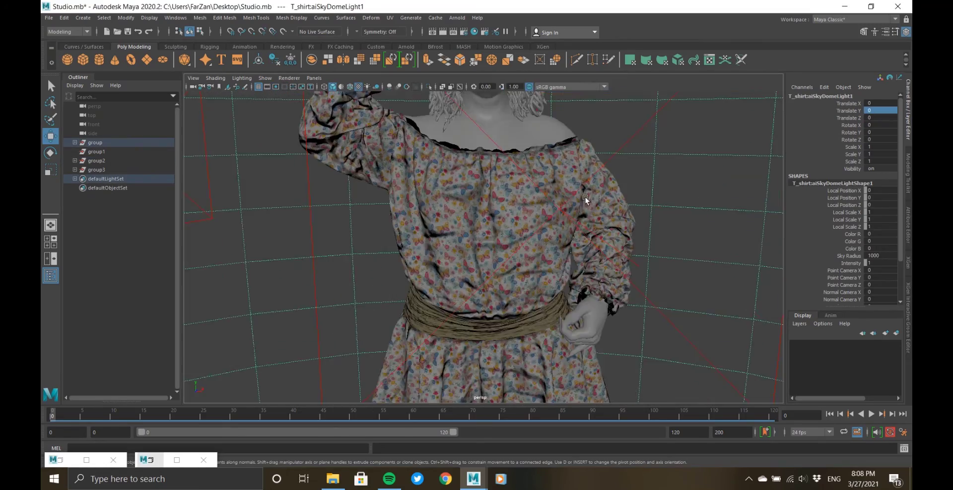
pyautogui.keyDown('alt'); pyautogui.moveTo(585, 198); pyautogui.dragTo(517, 265, button='middle'); pyautogui.keyUp('alt')
pyautogui.keyDown('alt'); pyautogui.moveTo(517, 265); pyautogui.dragTo(571, 218); pyautogui.keyUp('alt')
pyautogui.scroll(-5, 468, 207)
pyautogui.keyDown('alt'); pyautogui.moveTo(573, 382); pyautogui.dragTo(578, 278, button='middle'); pyautogui.keyUp('alt')
pyautogui.keyDown('alt'); pyautogui.moveTo(577, 278); pyautogui.dragTo(489, 267); pyautogui.keyUp('alt')
pyautogui.scroll(-4, 504, 283)
pyautogui.click(150, 460)
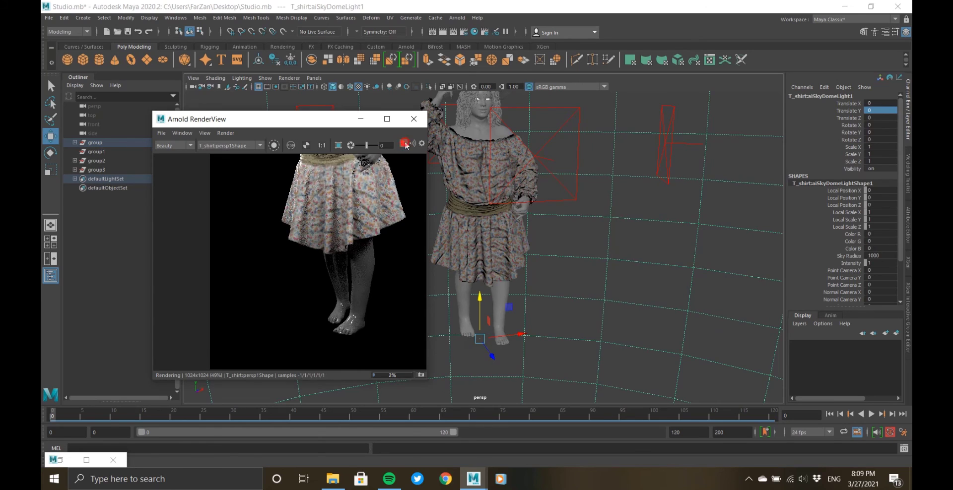
pyautogui.click(358, 120)
# - Reframe the render camera on the whole avatar with the surrounding studio lights, and return to the two-view layout
pyautogui.press('space')
pyautogui.press('space')
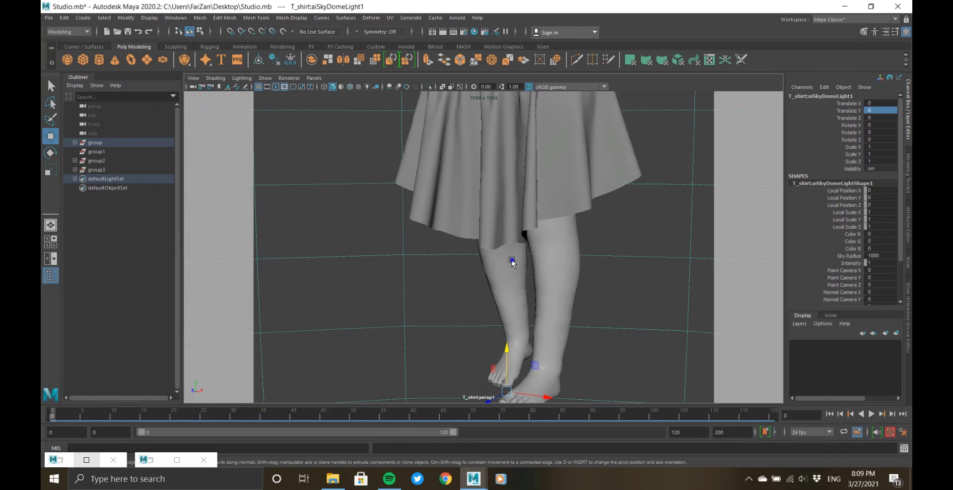
pyautogui.keyDown('alt'); pyautogui.moveTo(511, 260); pyautogui.dragTo(504, 251); pyautogui.keyUp('alt')
pyautogui.scroll(-5, 504, 251)
pyautogui.keyDown('alt'); pyautogui.moveTo(504, 251); pyautogui.dragTo(486, 300, button='middle'); pyautogui.keyUp('alt')
pyautogui.keyDown('alt'); pyautogui.moveTo(487, 300); pyautogui.dragTo(481, 265, button='right'); pyautogui.keyUp('alt')
pyautogui.press('space')
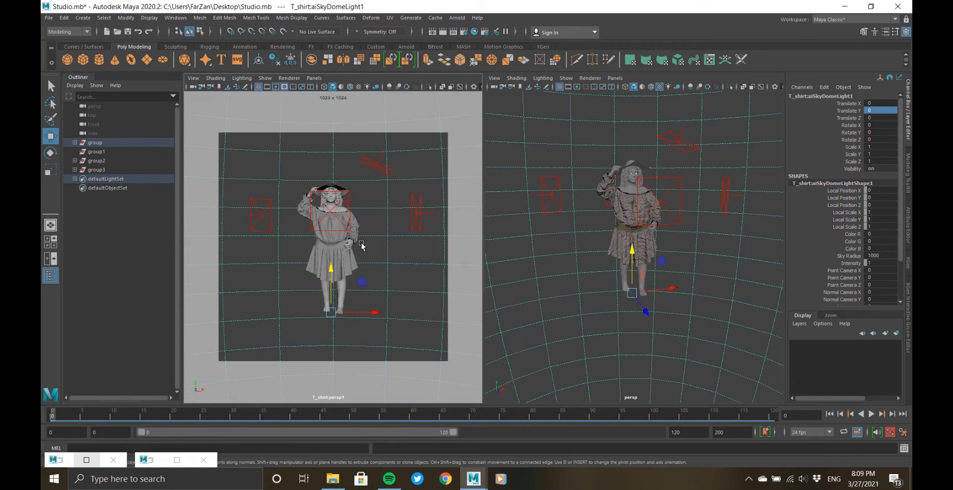
# - Bring the render camera closer so the avatar fills the frame, and lower all the area lights together to a Translate Y of about 93
pyautogui.moveTo(362, 244)
pyautogui.keyDown('alt'); pyautogui.mouseDown(button='right')
pyautogui.moveTo(382, 273)
pyautogui.moveTo(366, 258)
pyautogui.mouseUp(button='right'); pyautogui.keyUp('alt')
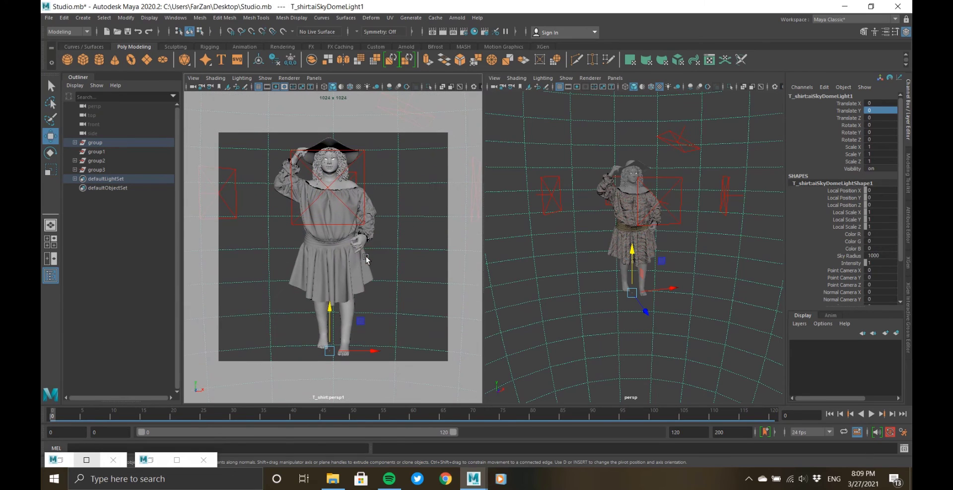
pyautogui.click(368, 197)
pyautogui.keyDown('alt'); pyautogui.moveTo(558, 199); pyautogui.dragTo(600, 198); pyautogui.keyUp('alt')
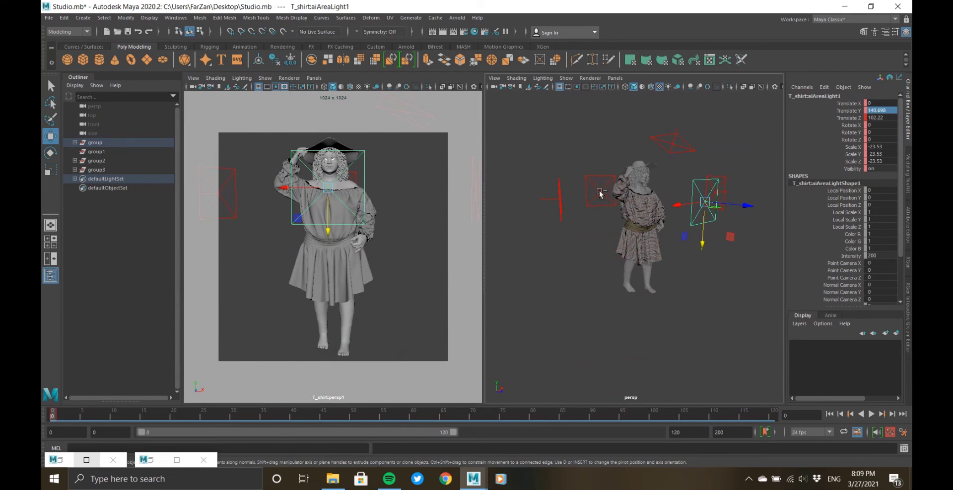
pyautogui.click(599, 194)
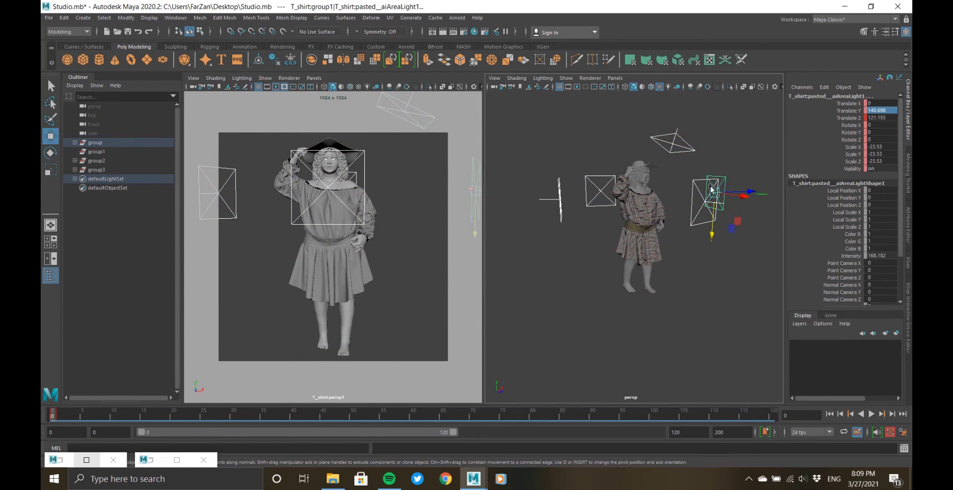
pyautogui.moveTo(711, 239); pyautogui.dragTo(711, 272)
# - Scale the selected area lights up to about 31.5 and move them away from the avatar to a Translate Z of about 151
pyautogui.keyDown('alt'); pyautogui.moveTo(712, 272); pyautogui.dragTo(653, 239); pyautogui.keyUp('alt')
pyautogui.press('r')
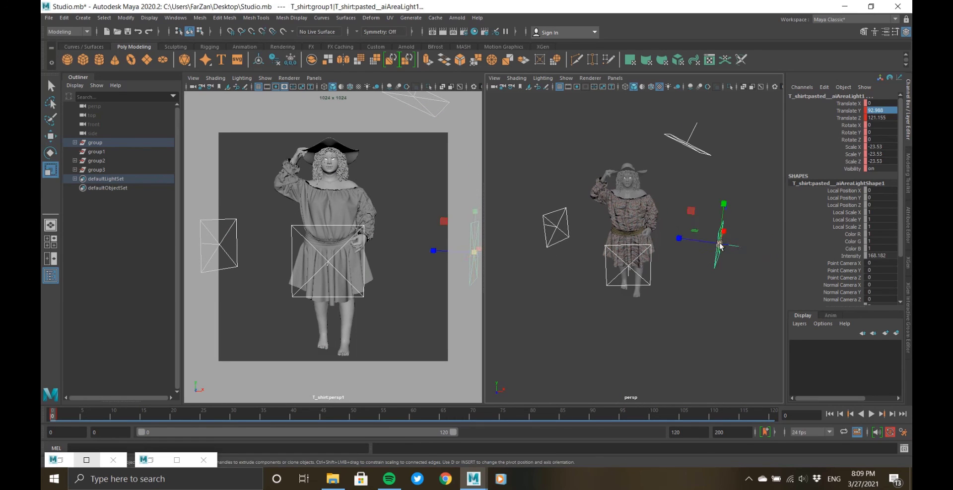
pyautogui.moveTo(720, 244); pyautogui.dragTo(736, 269)
pyautogui.keyDown('alt'); pyautogui.moveTo(632, 274); pyautogui.dragTo(688, 289); pyautogui.keyUp('alt')
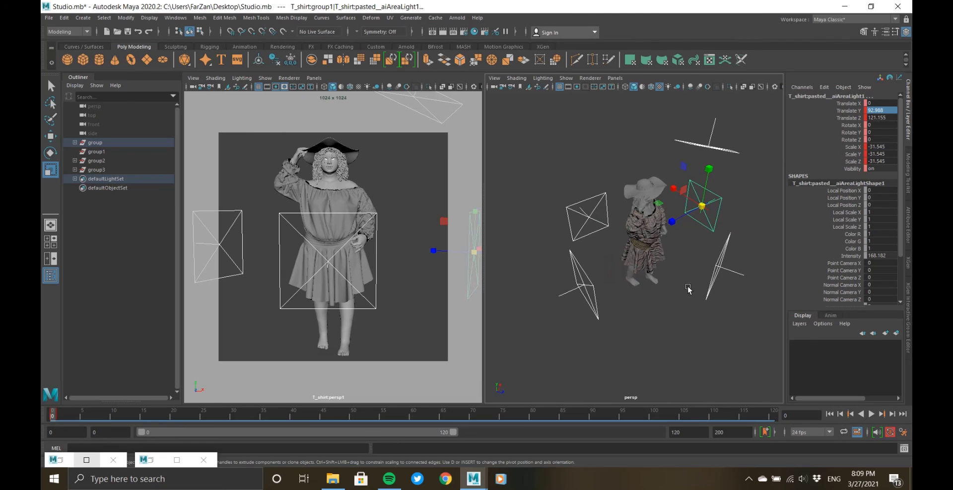
pyautogui.press('w')
pyautogui.moveTo(729, 199); pyautogui.dragTo(738, 191)
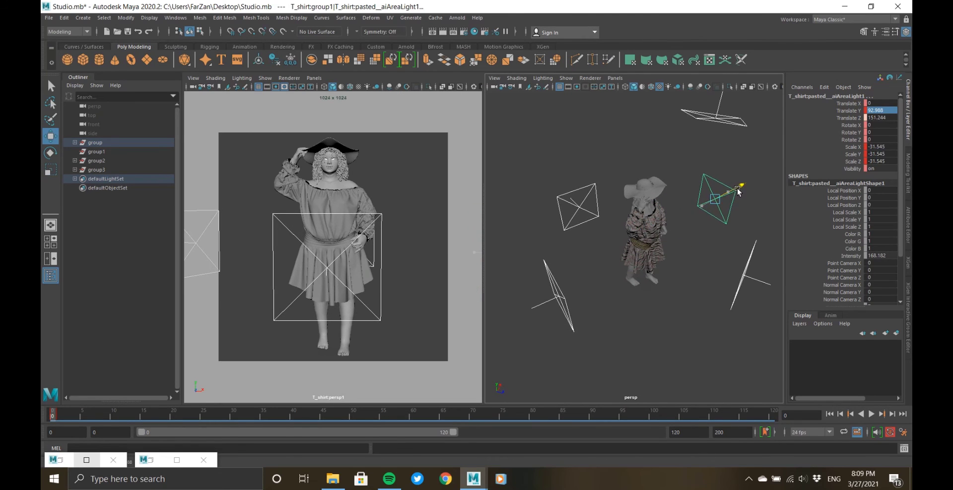
# - Select the overhead area light and tilt it over the avatar to a Rotate X of about 11
pyautogui.keyDown('alt'); pyautogui.moveTo(692, 218); pyautogui.dragTo(620, 276); pyautogui.keyUp('alt')
pyautogui.scroll(-4, 658, 242)
pyautogui.click(631, 204)
pyautogui.keyDown('alt'); pyautogui.moveTo(629, 214); pyautogui.dragTo(595, 228); pyautogui.keyUp('alt')
pyautogui.press('w')
pyautogui.keyDown('alt'); pyautogui.moveTo(571, 262); pyautogui.dragTo(700, 236); pyautogui.keyUp('alt')
pyautogui.press('e')
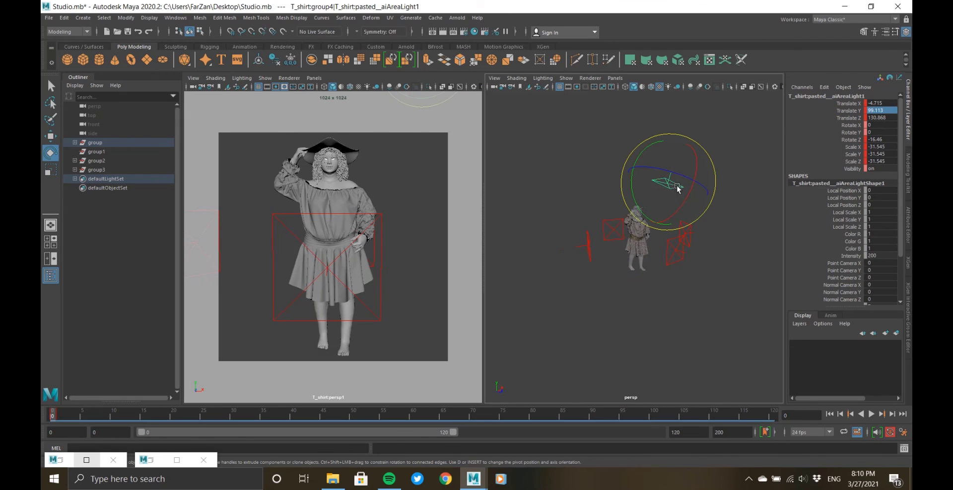
# - Restart the Arnold render, check the avatar's head and dress under the adjusted lights, and minimize the render window
pyautogui.click(177, 460)
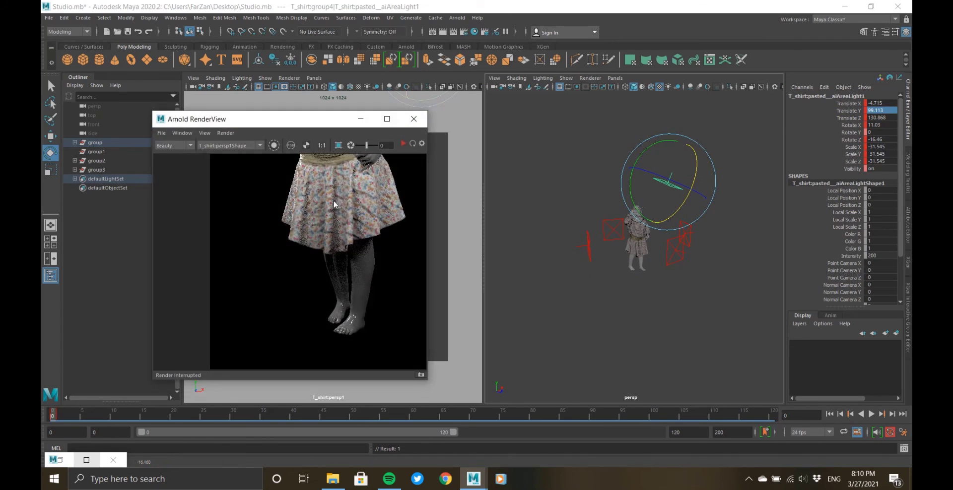
pyautogui.click(402, 145)
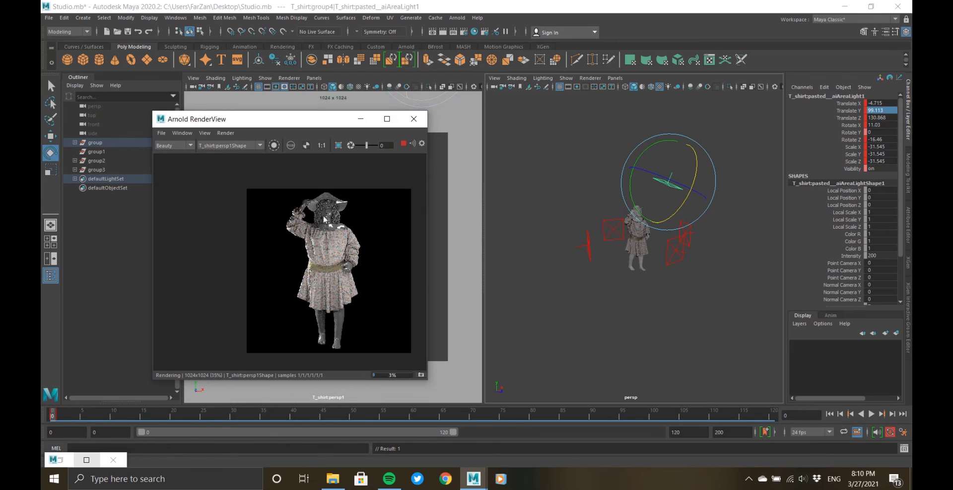
pyautogui.scroll(3, 335, 250)
pyautogui.scroll(-4, 325, 194)
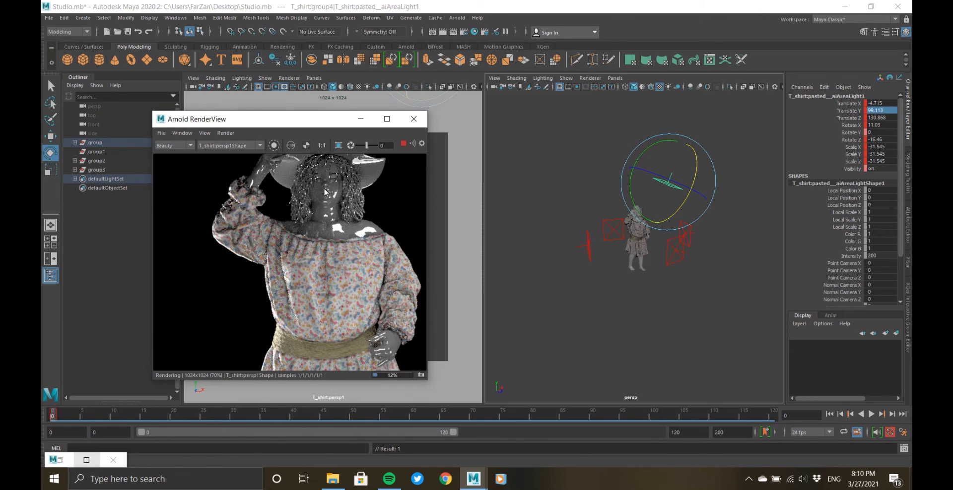
pyautogui.click(360, 119)
# - Select the avatar's body parts and sun hat and assign them a new Standard Surface material
pyautogui.click(346, 159)
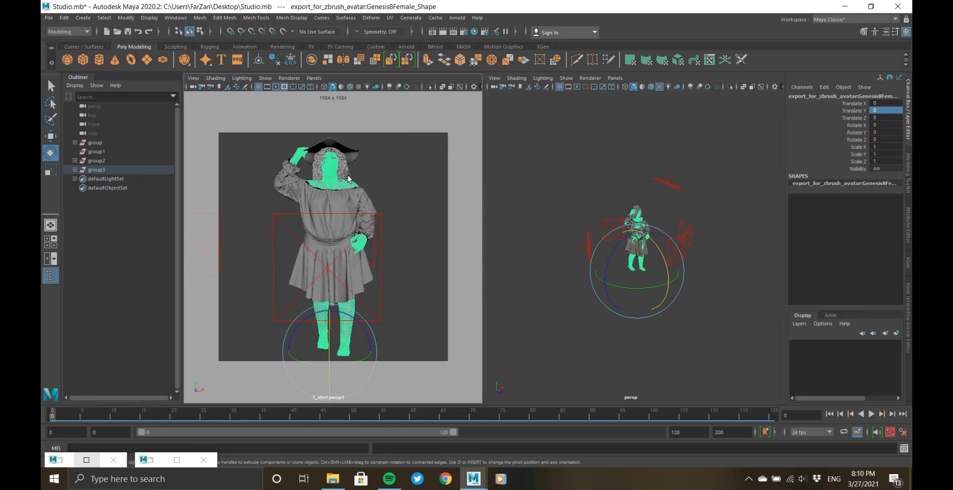
pyautogui.click(349, 155)
pyautogui.moveTo(338, 175); pyautogui.dragTo(437, 399, button='right')
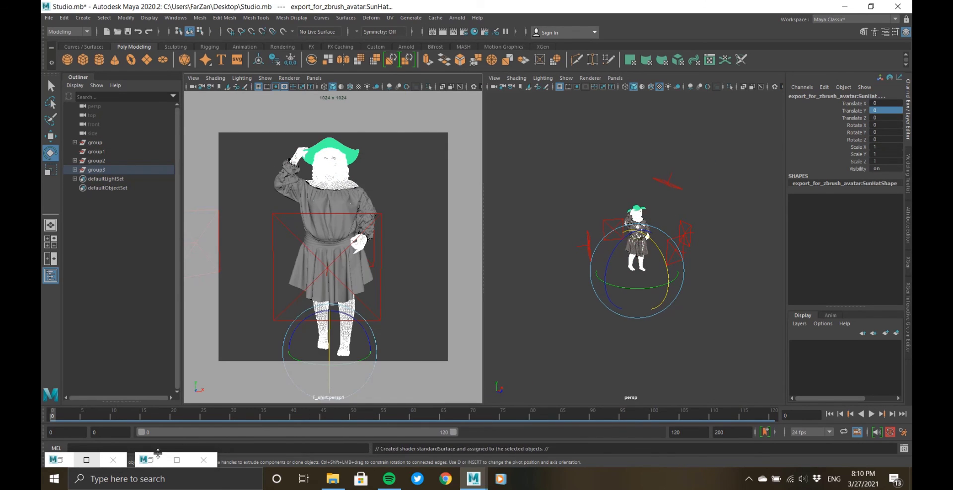
# - Examine the avatar's new material in the Arnold render, from the hat and face down to the feet
pyautogui.click(154, 460)
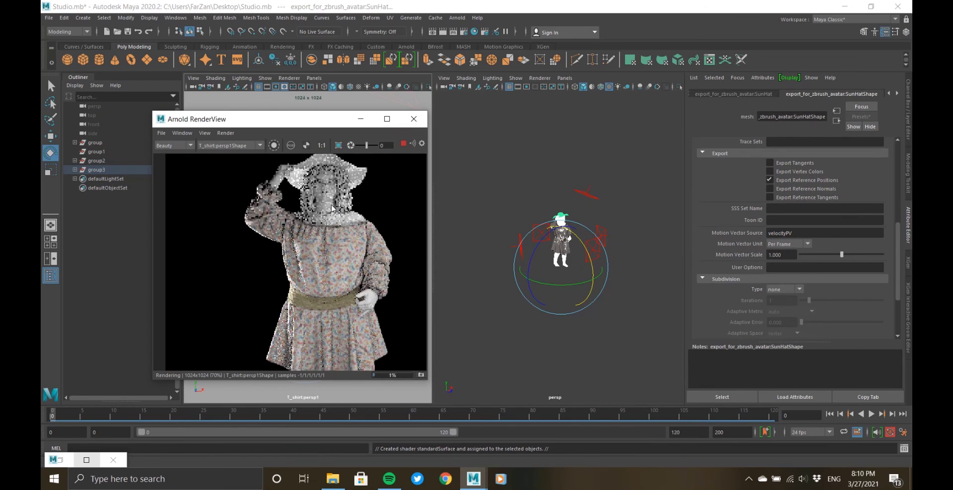
pyautogui.scroll(-2, 357, 278)
pyautogui.scroll(4, 352, 331)
pyautogui.scroll(2, 352, 332)
pyautogui.scroll(-4, 353, 340)
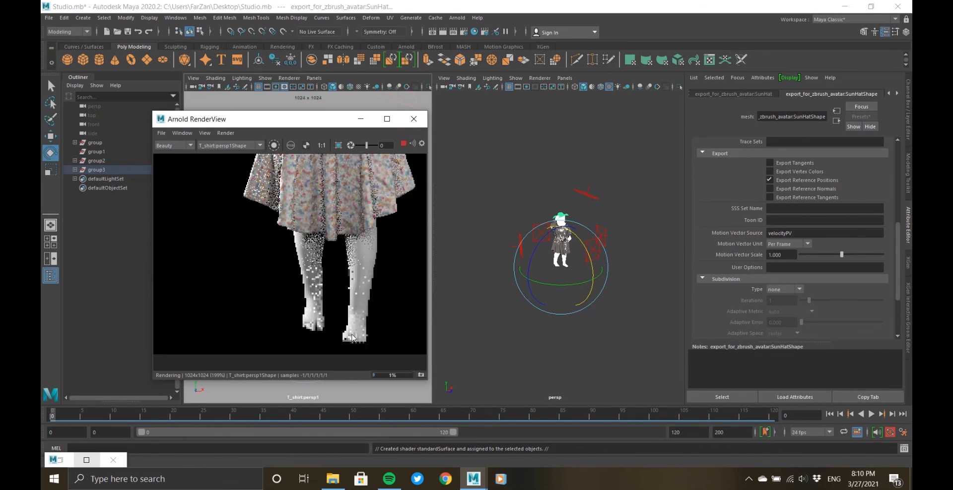
pyautogui.scroll(4, 371, 239)
pyautogui.moveTo(373, 238); pyautogui.dragTo(388, 344)
pyautogui.scroll(-3, 368, 288)
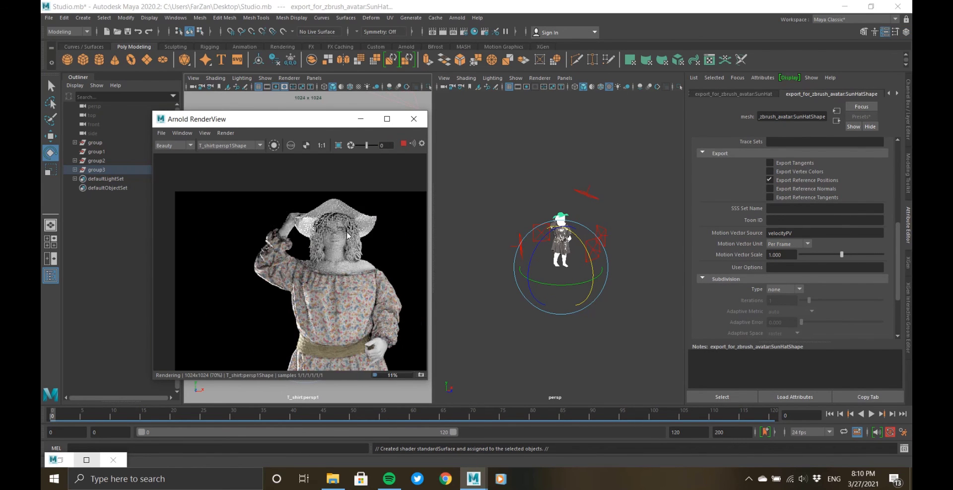
pyautogui.scroll(3, 347, 231)
pyautogui.scroll(-2, 346, 231)
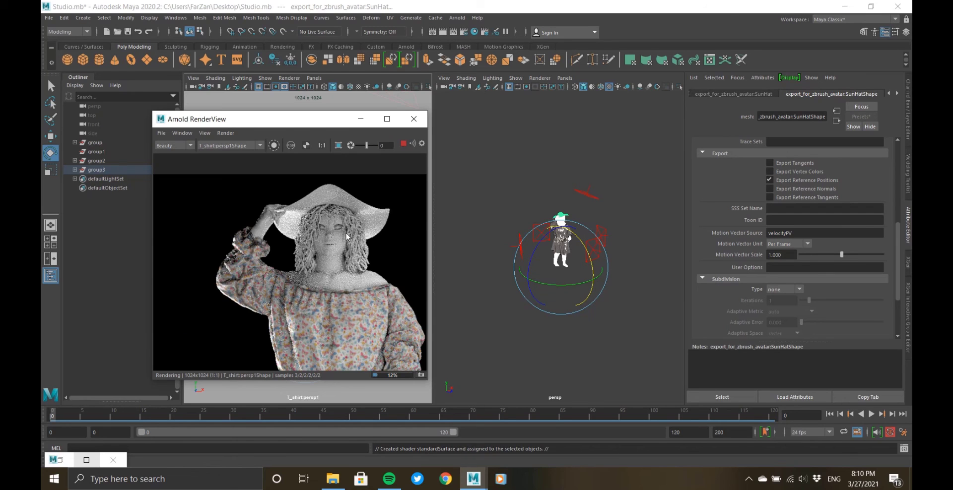
pyautogui.scroll(-5, 330, 232)
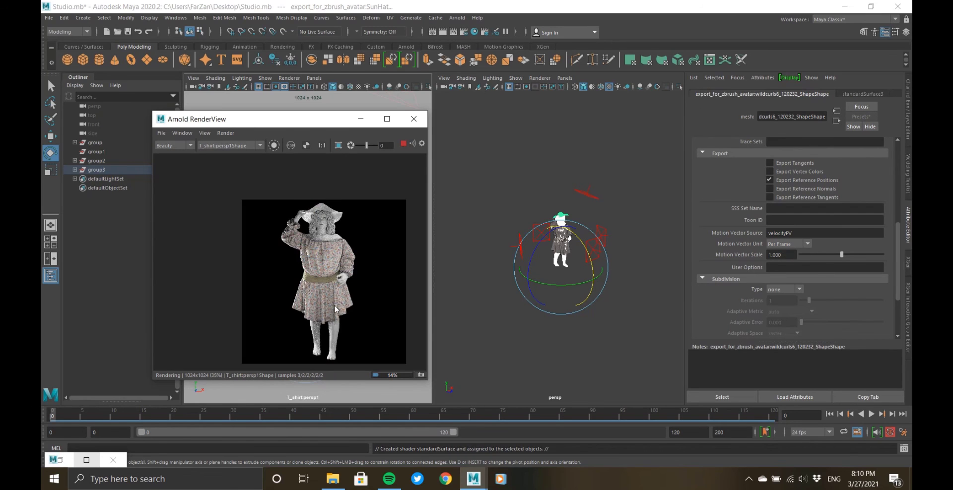
# - Check the updated render at close range and as a full figure, and maximize the render window
pyautogui.click(313, 188)
pyautogui.scroll(4, 315, 187)
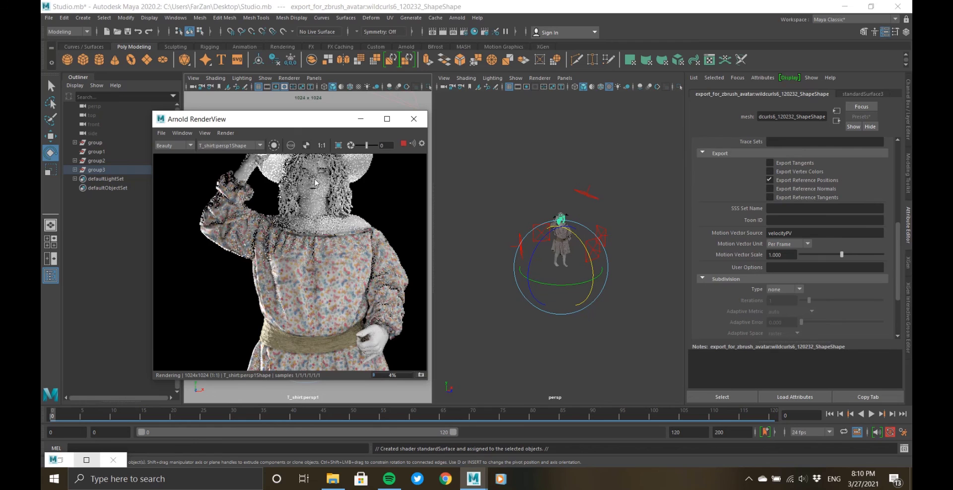
pyautogui.scroll(-4, 315, 189)
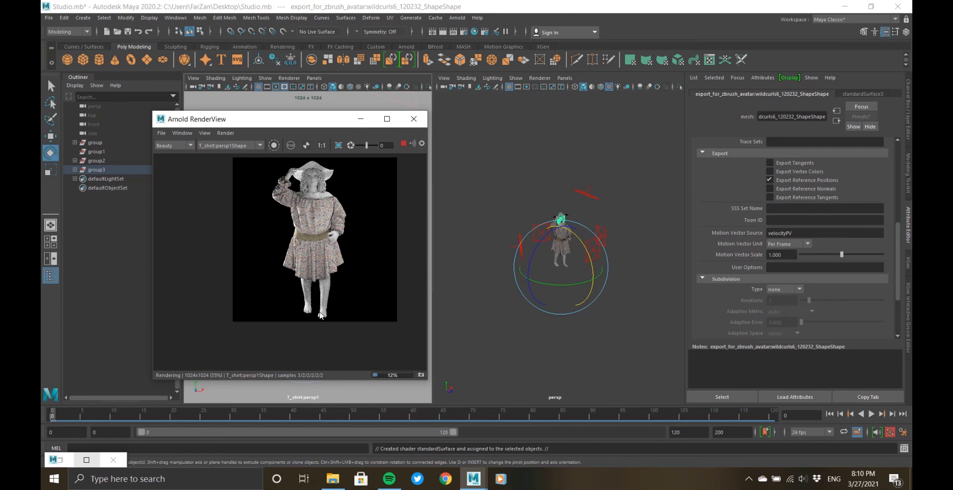
pyautogui.scroll(4, 321, 316)
pyautogui.scroll(-4, 320, 316)
pyautogui.click(388, 120)
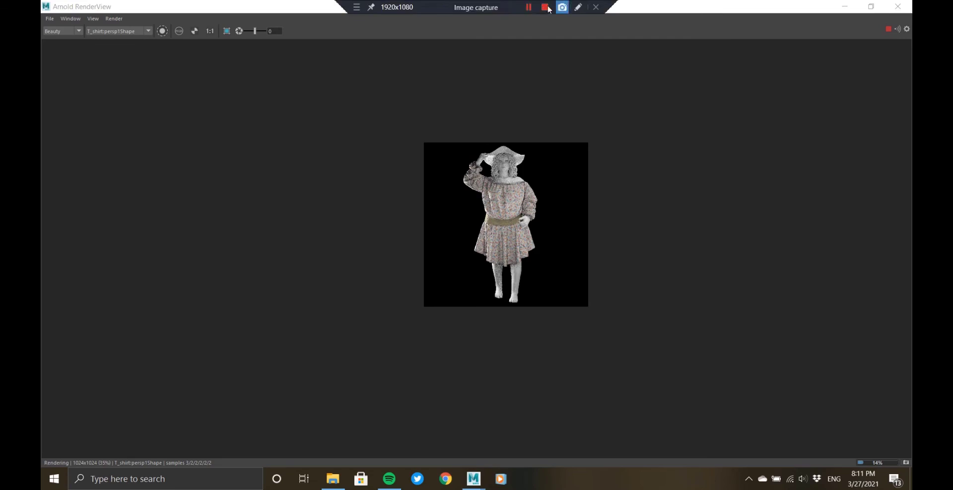
# - Examine the maximized render up close, covering the dress fabric, sash, sleeves, face and hat
pyautogui.scroll(5, 493, 263)
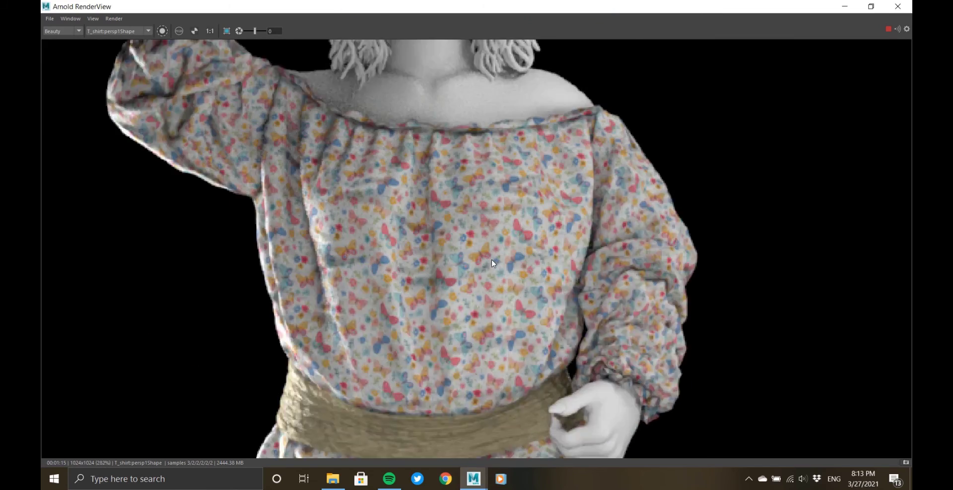
pyautogui.scroll(1, 492, 261)
pyautogui.scroll(-2, 476, 144)
pyautogui.scroll(1, 493, 318)
pyautogui.moveTo(494, 303); pyautogui.dragTo(499, 80, button='middle')
pyautogui.moveTo(491, 302); pyautogui.dragTo(511, 107, button='middle')
pyautogui.moveTo(478, 52); pyautogui.dragTo(469, 337, button='middle')
pyautogui.moveTo(426, 63); pyautogui.dragTo(466, 337, button='middle')
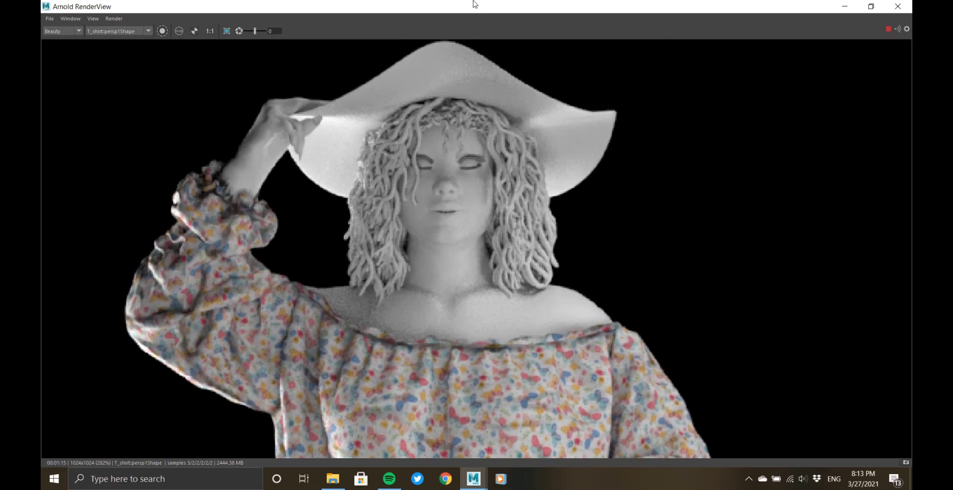